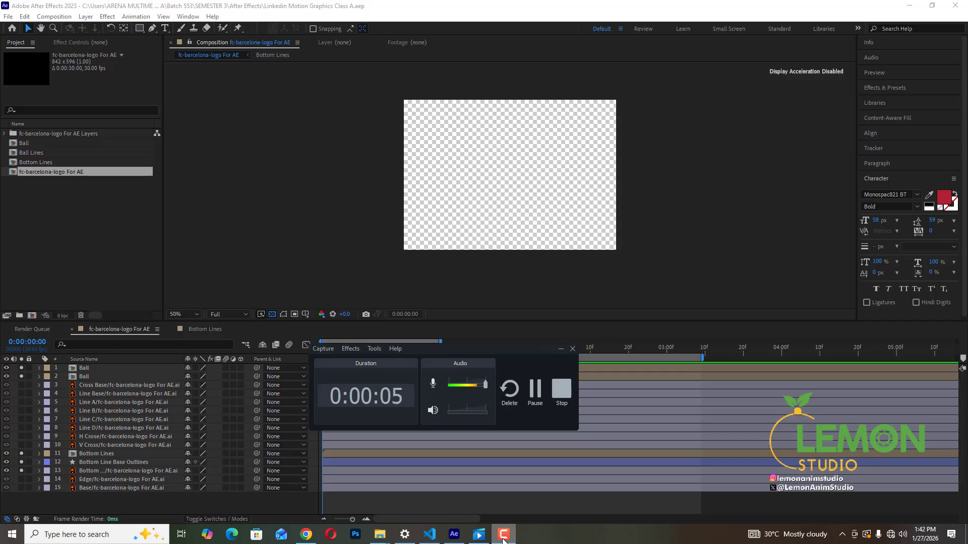
# Step: Play and scrub through the fc-barcelona-logo For AE composition to review the ball and shield animation
pyautogui.click(562, 350)
pyautogui.moveTo(342, 354); pyautogui.dragTo(380, 359)
pyautogui.press('space')
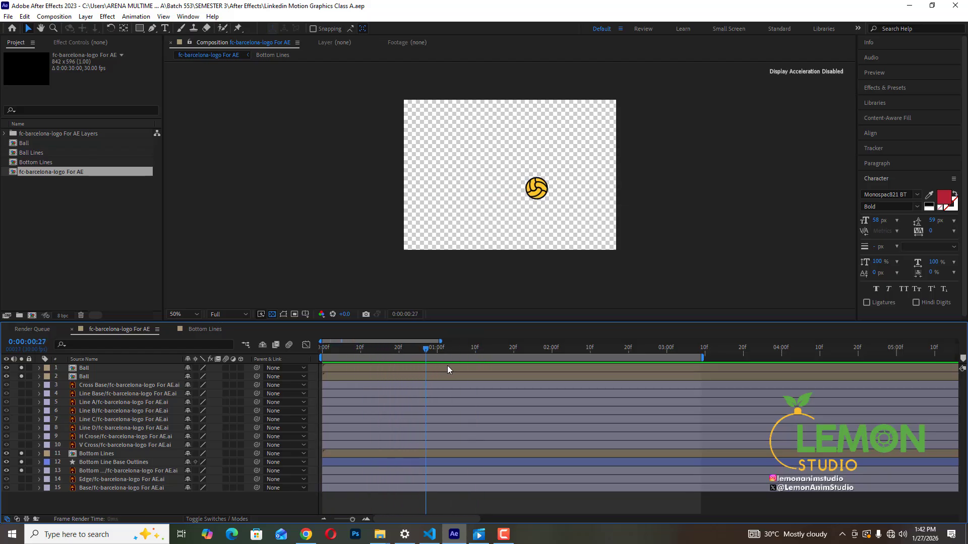
pyautogui.moveTo(591, 364); pyautogui.dragTo(663, 383)
pyautogui.moveTo(604, 407); pyautogui.dragTo(569, 415)
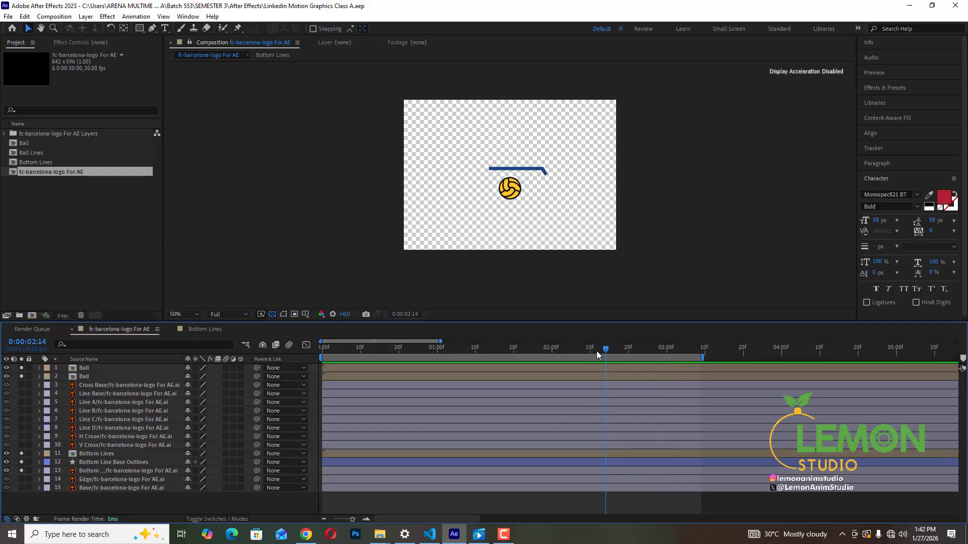
pyautogui.moveTo(597, 351); pyautogui.dragTo(670, 370)
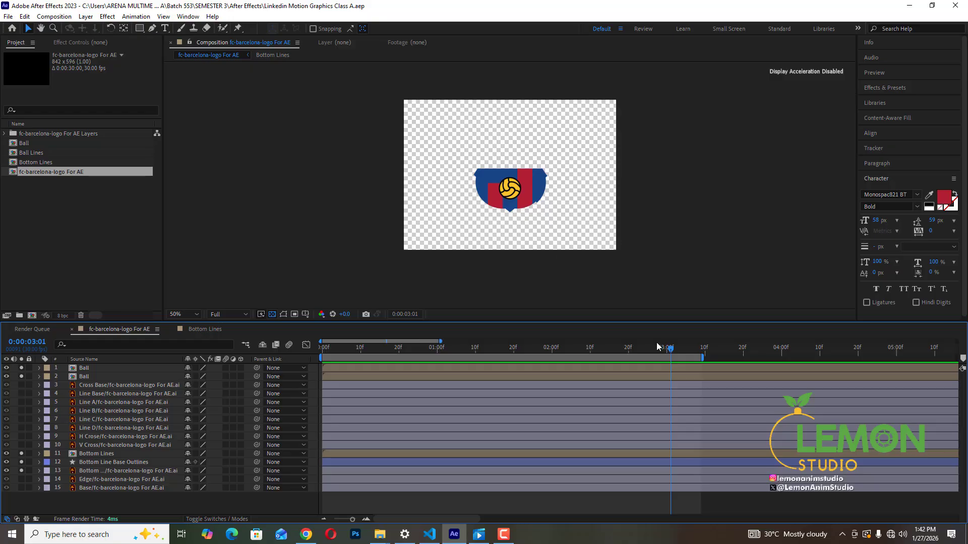
pyautogui.moveTo(671, 352); pyautogui.dragTo(471, 441)
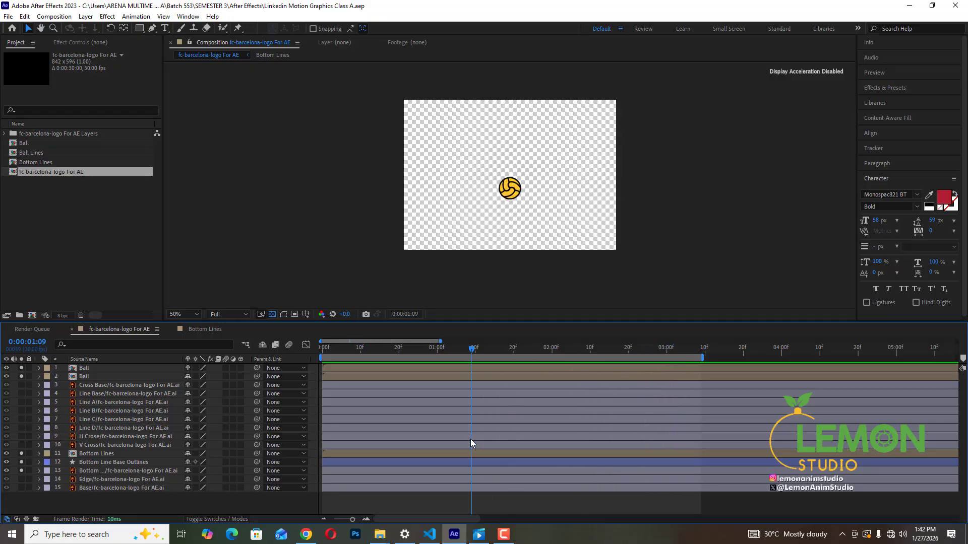
pyautogui.moveTo(476, 351); pyautogui.dragTo(473, 377)
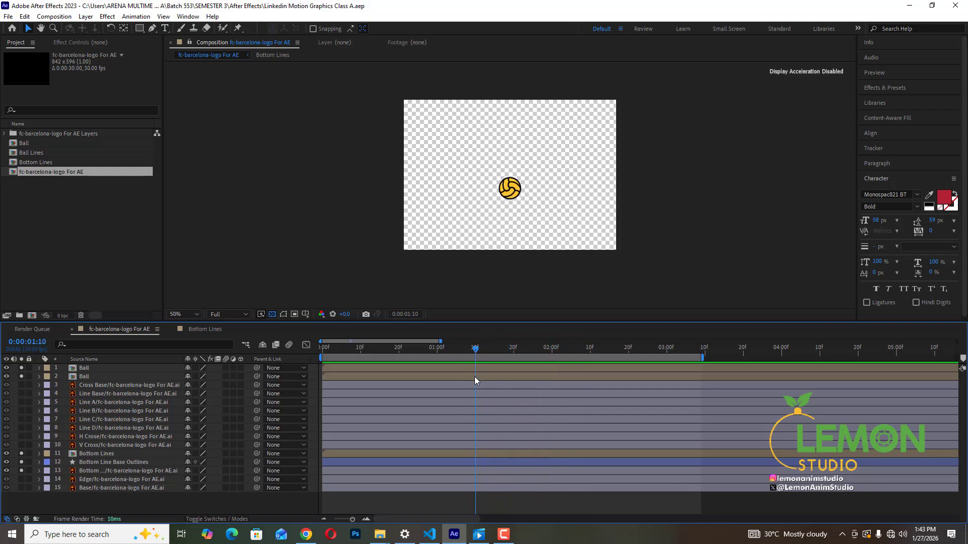
# Step: Toggle the second Ball layer's visibility off and on at 0:00:01:10 to check which ball it controls
pyautogui.click(102, 377)
pyautogui.click(94, 369)
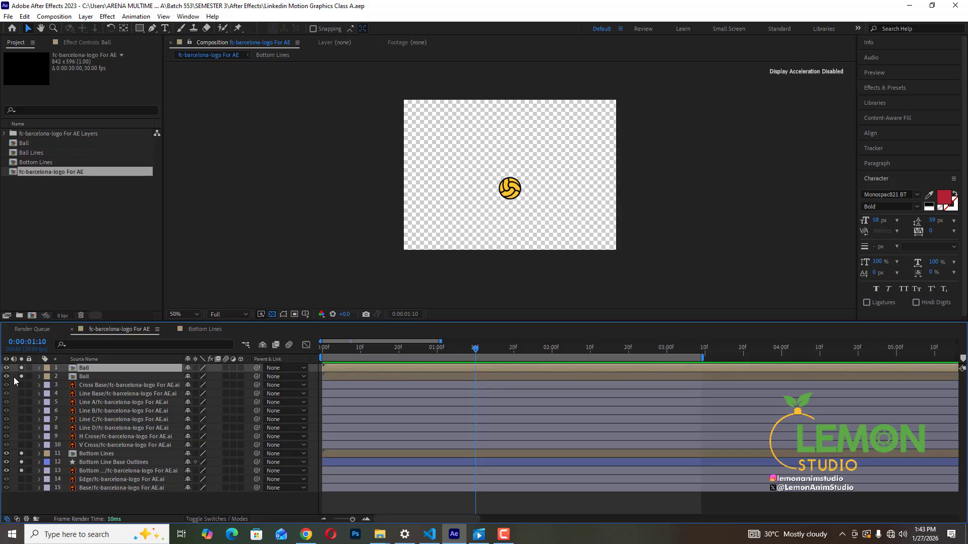
pyautogui.click(7, 377)
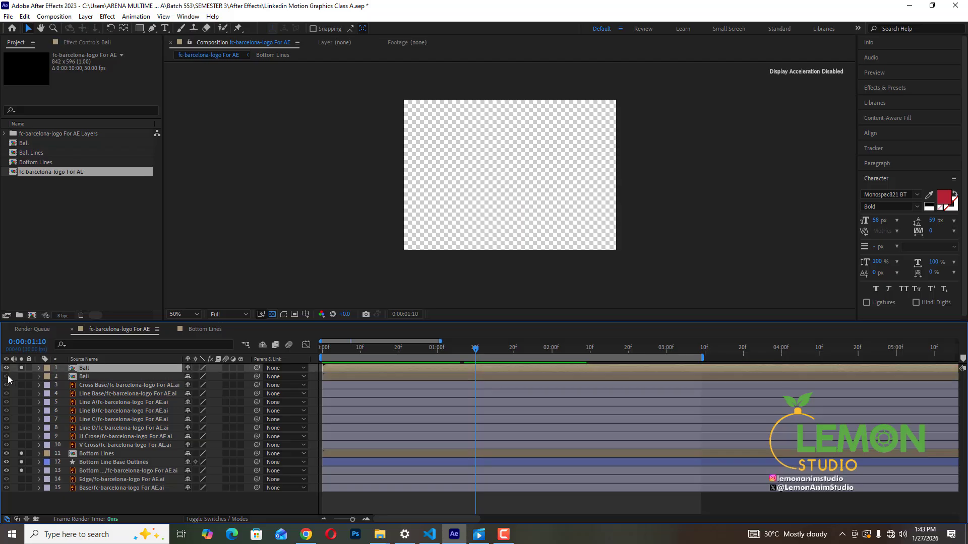
pyautogui.click(6, 377)
pyautogui.click(3, 383)
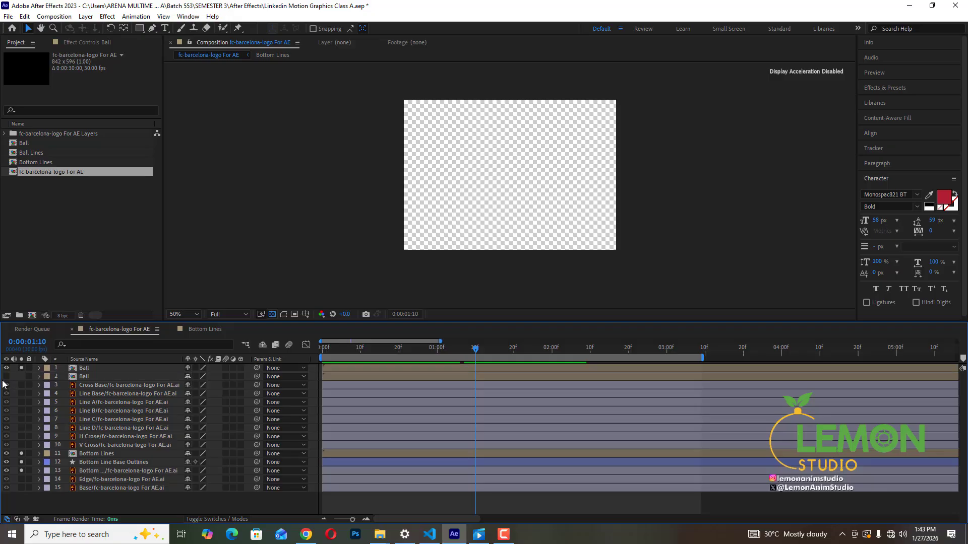
pyautogui.click(6, 377)
pyautogui.click(20, 377)
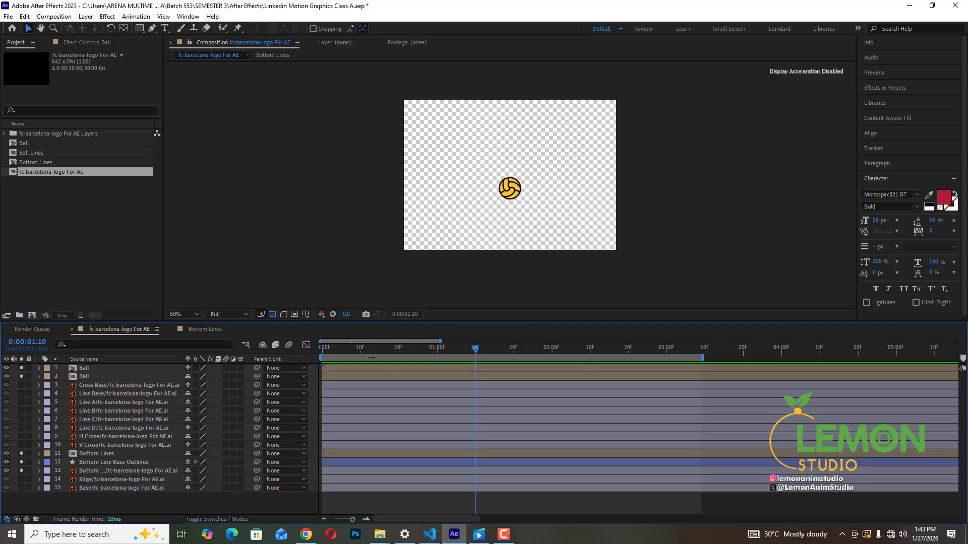
# Step: Turn off solo on the second Ball layer and scrub from the start to 0:00:01:00 to examine the first Ball's motion
pyautogui.moveTo(475, 349); pyautogui.dragTo(262, 356)
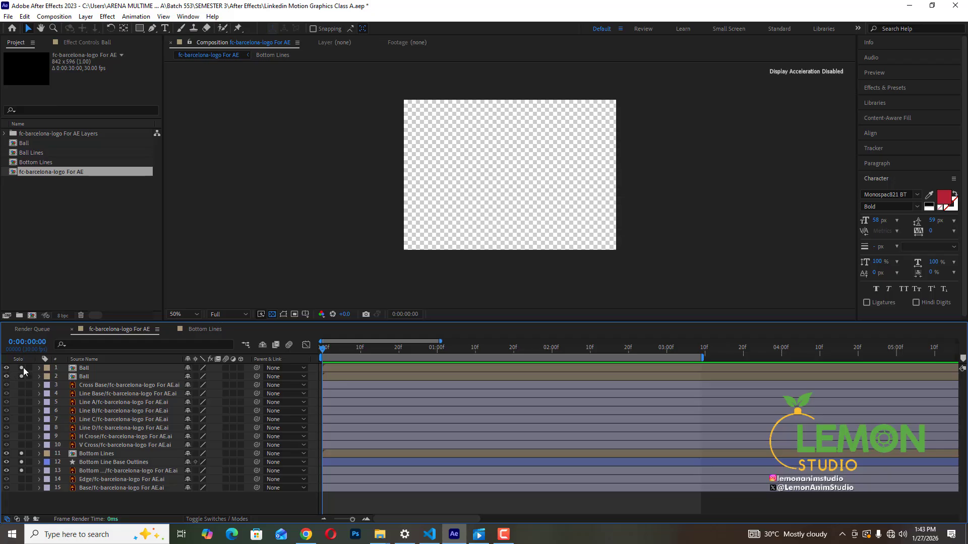
pyautogui.moveTo(332, 351); pyautogui.dragTo(180, 389)
pyautogui.moveTo(329, 351); pyautogui.dragTo(445, 352)
pyautogui.press('Home')
pyautogui.click(22, 376)
pyautogui.moveTo(337, 356); pyautogui.dragTo(437, 378)
# Step: Show layer names instead of source names and identify the Ball Rolling and Ball Jump layers
pyautogui.click(85, 370)
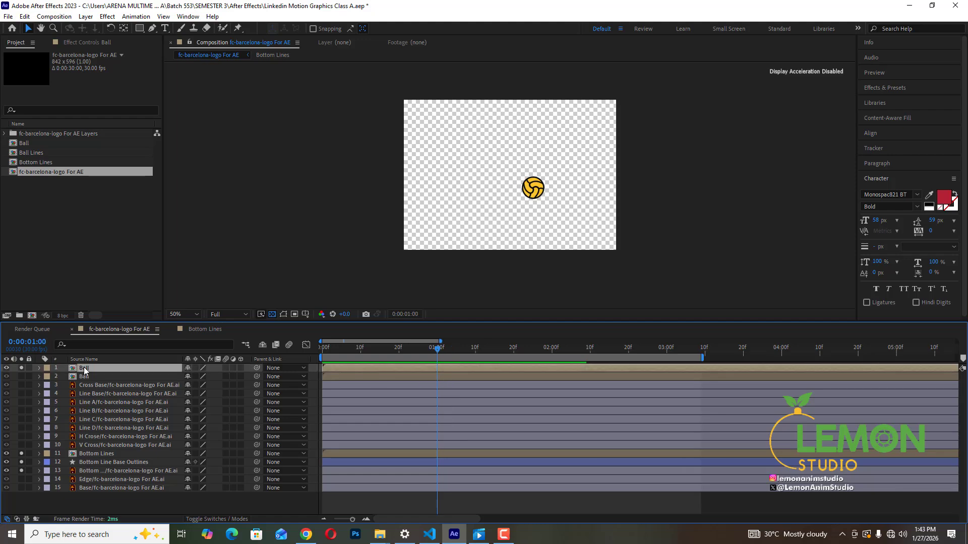
pyautogui.press('Return')
pyautogui.click(124, 368)
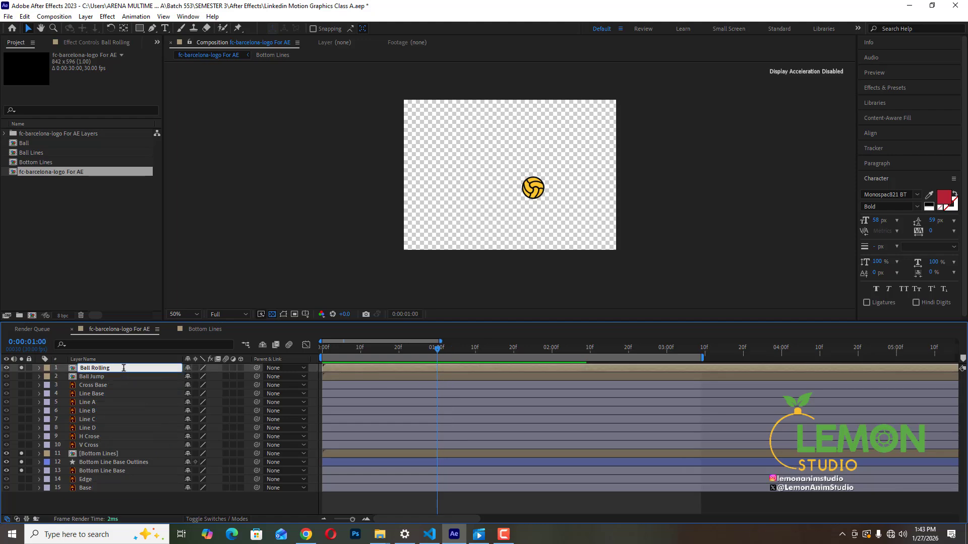
pyautogui.click(106, 377)
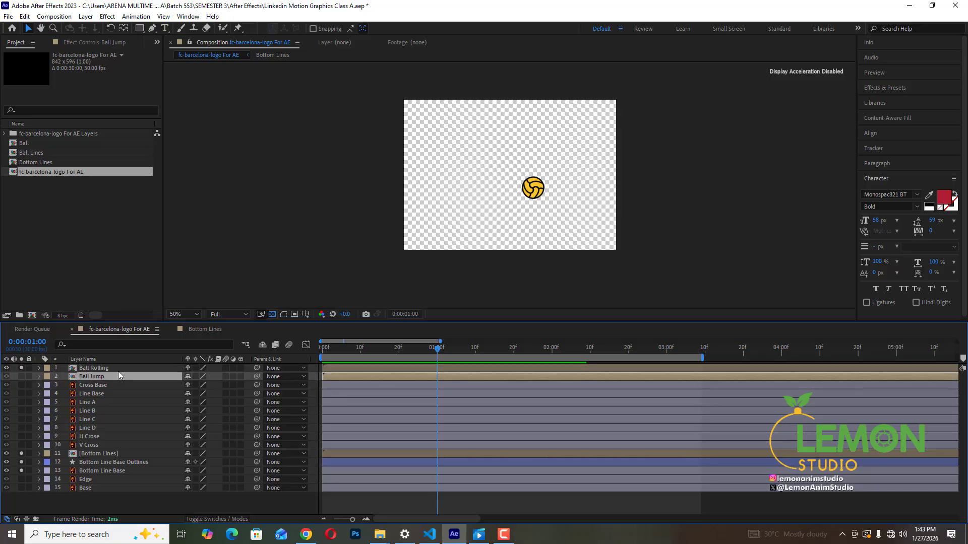
pyautogui.click(107, 368)
pyautogui.click(98, 377)
# Step: Move to 0:00:01:07 and reveal the Ball Rolling layer's keyframed properties
pyautogui.click(111, 370)
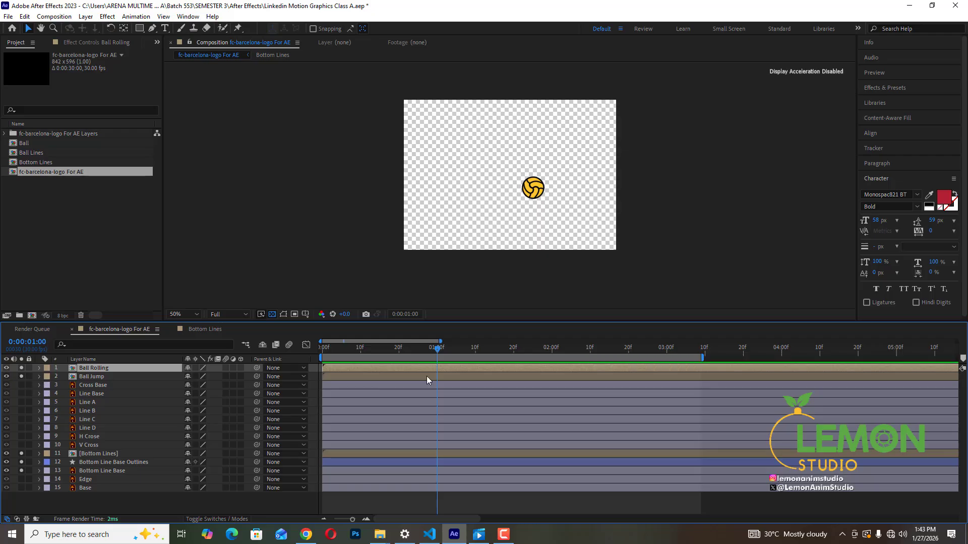
pyautogui.moveTo(439, 351); pyautogui.dragTo(466, 352)
pyautogui.press('u')
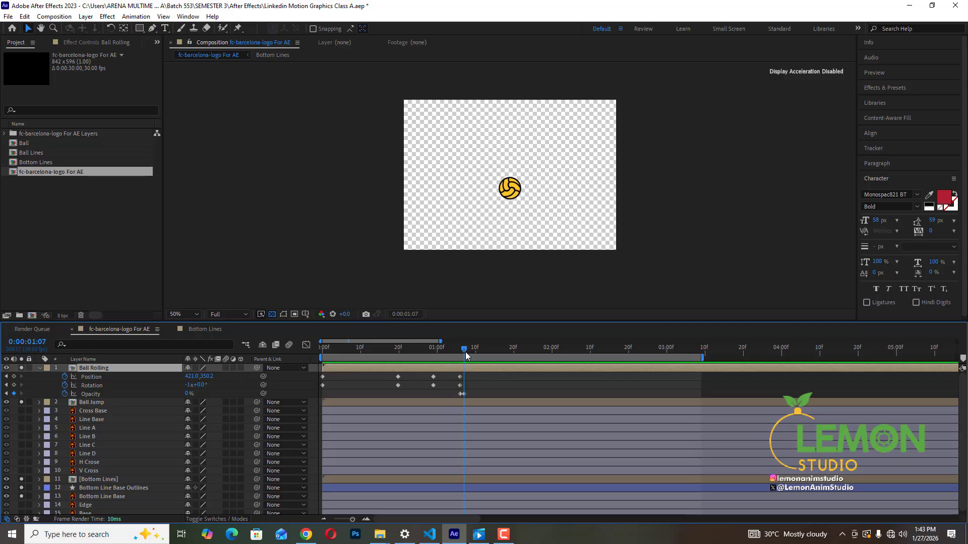
pyautogui.moveTo(468, 349)
pyautogui.mouseDown()
pyautogui.moveTo(506, 351)
pyautogui.moveTo(468, 359)
pyautogui.mouseUp()
# Step: Reveal only the keyframed Position and Opacity properties of the Ball Jump layer
pyautogui.click(93, 404)
pyautogui.click(38, 402)
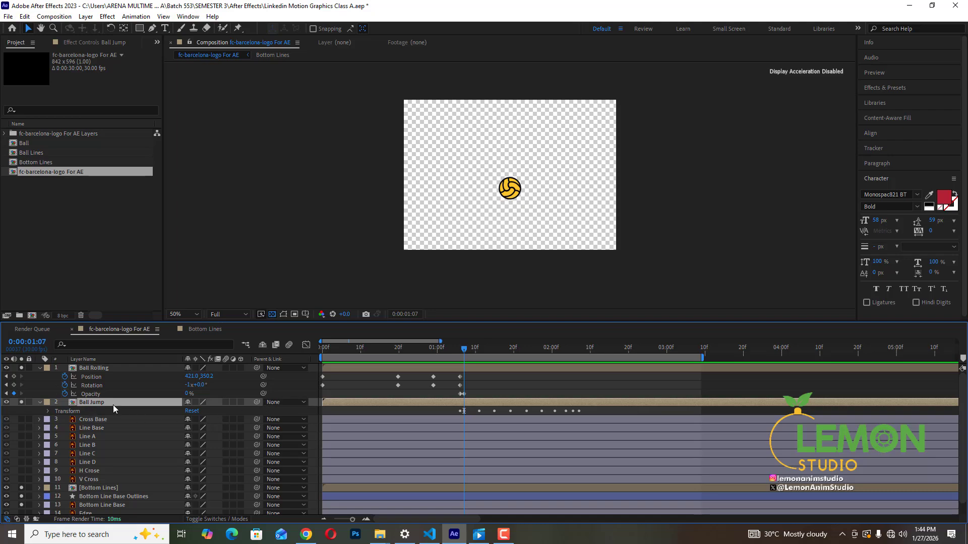
pyautogui.press('u')
pyautogui.press('u')
pyautogui.press('u')
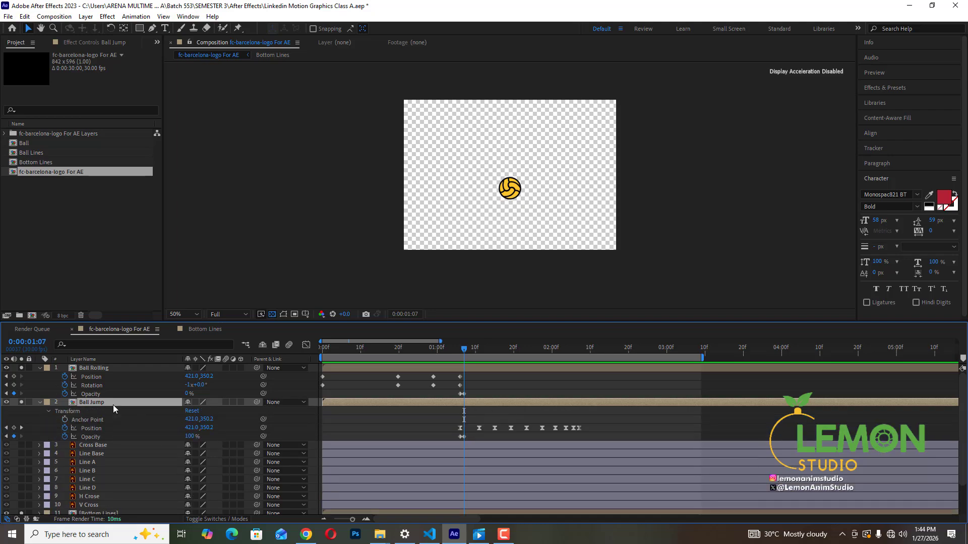
pyautogui.press('u')
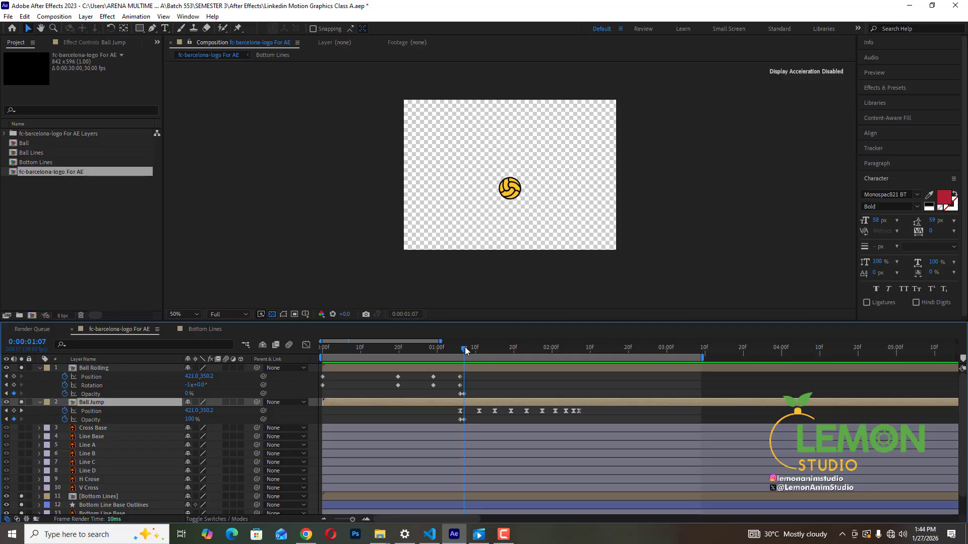
# Step: Go to 0:00:01:06 and delete all Position keyframes of the Ball Jump layer
pyautogui.moveTo(463, 350); pyautogui.dragTo(433, 411)
pyautogui.click(480, 410)
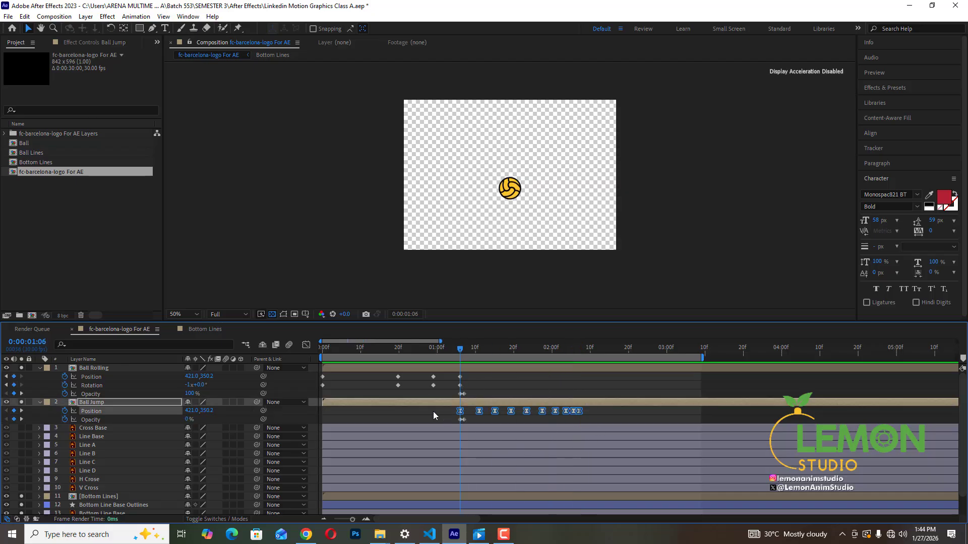
pyautogui.press('Delete')
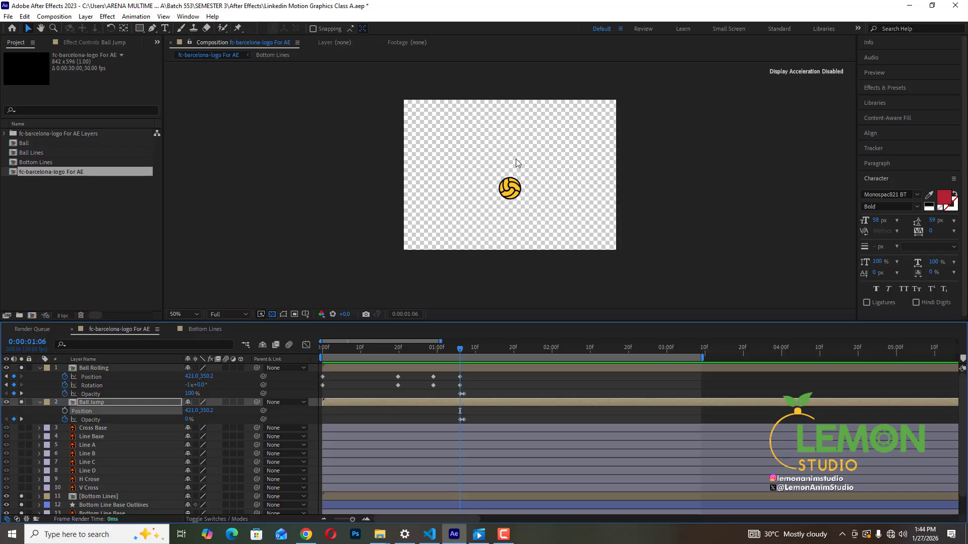
# Step: Move the Ball Jump layer's anchor point straight down from the ball's centre to its bottom edge with the Pan Behind tool, then return to the Selection tool
pyautogui.scroll(6, 516, 161)
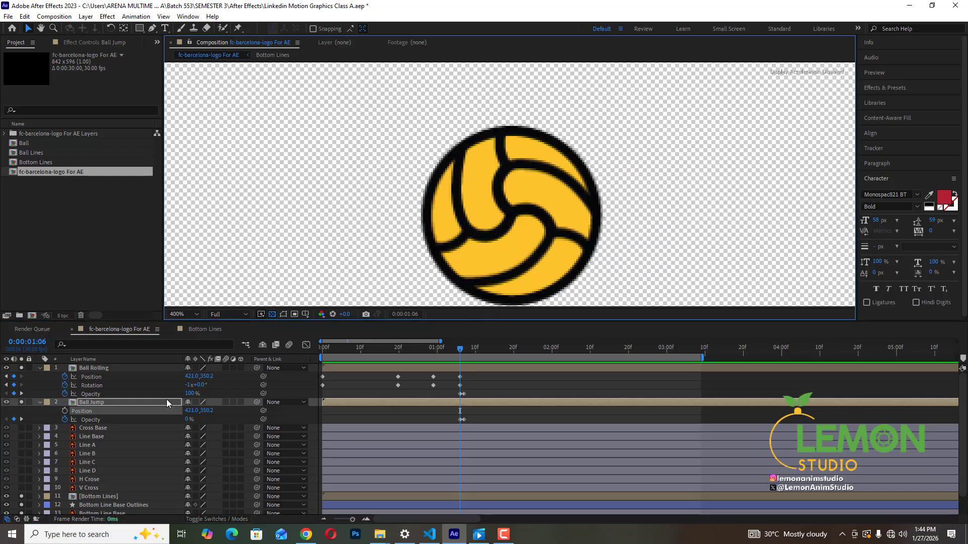
pyautogui.click(87, 402)
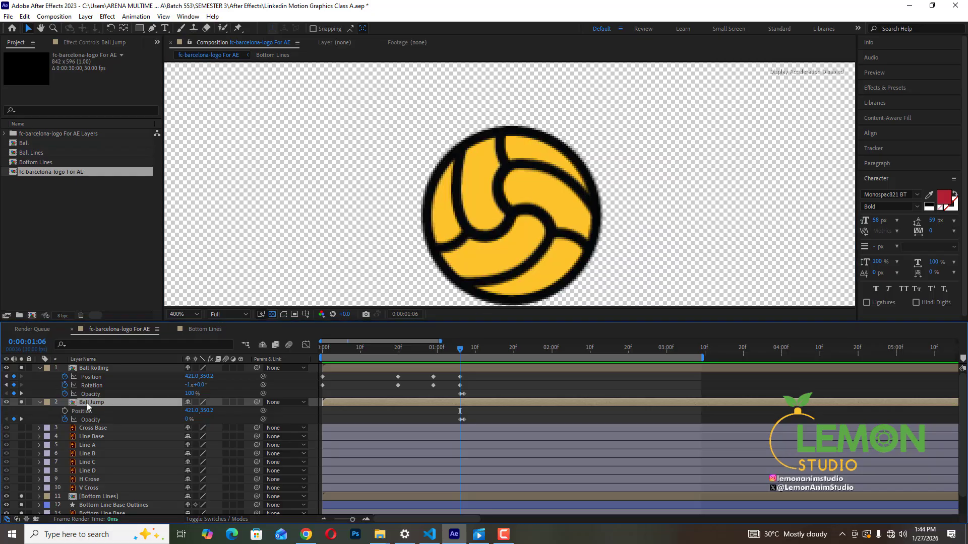
pyautogui.click(127, 18)
pyautogui.click(99, 27)
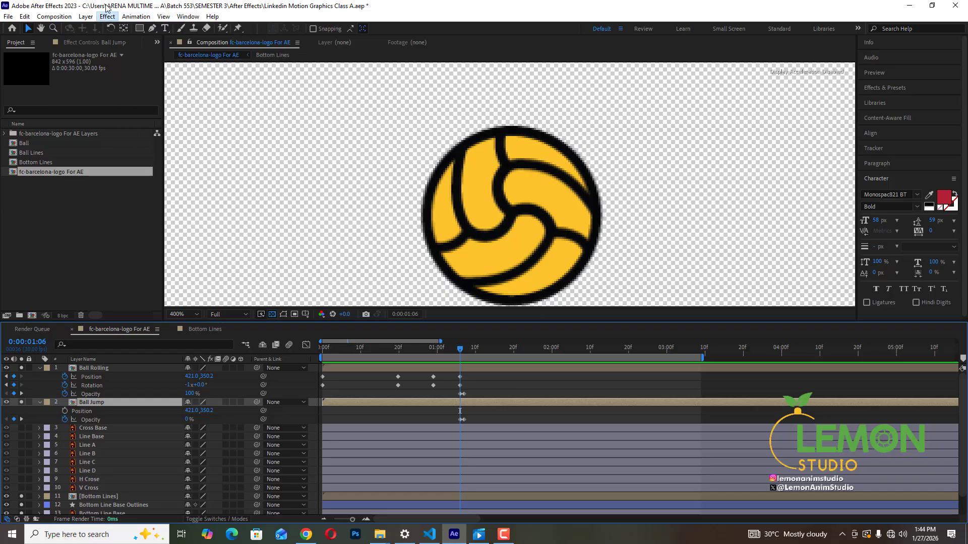
pyautogui.click(123, 28)
pyautogui.click(514, 218)
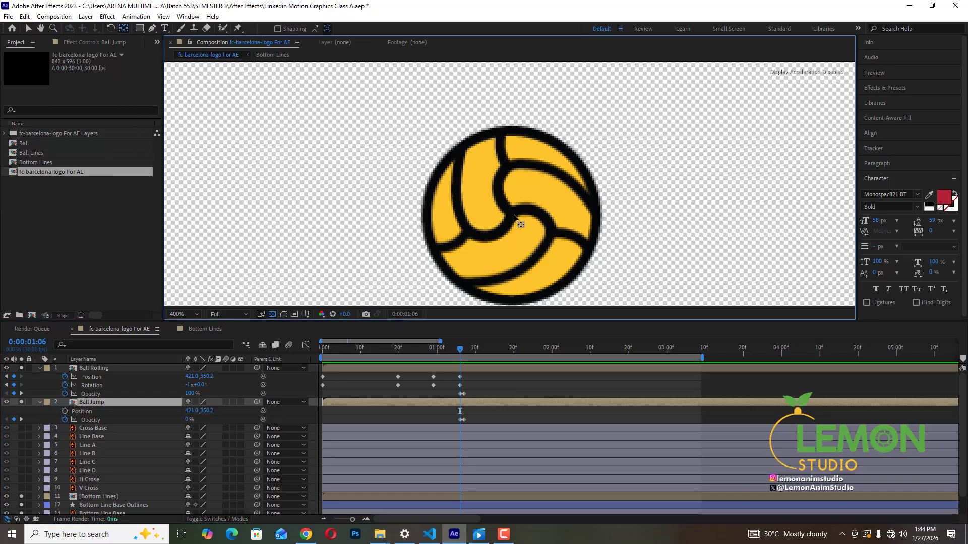
pyautogui.scroll(-5, 516, 216)
pyautogui.scroll(4, 515, 217)
pyautogui.scroll(-1, 515, 217)
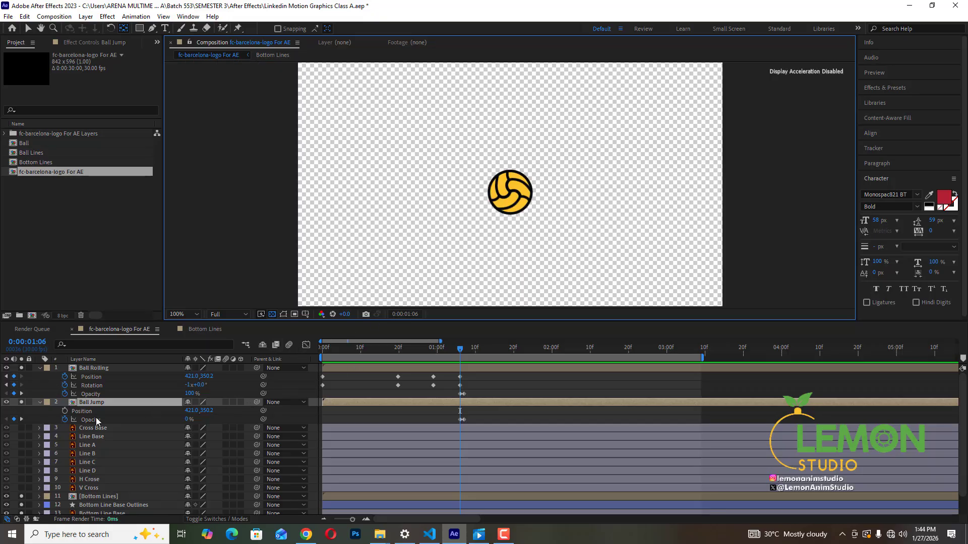
pyautogui.scroll(-2, 479, 222)
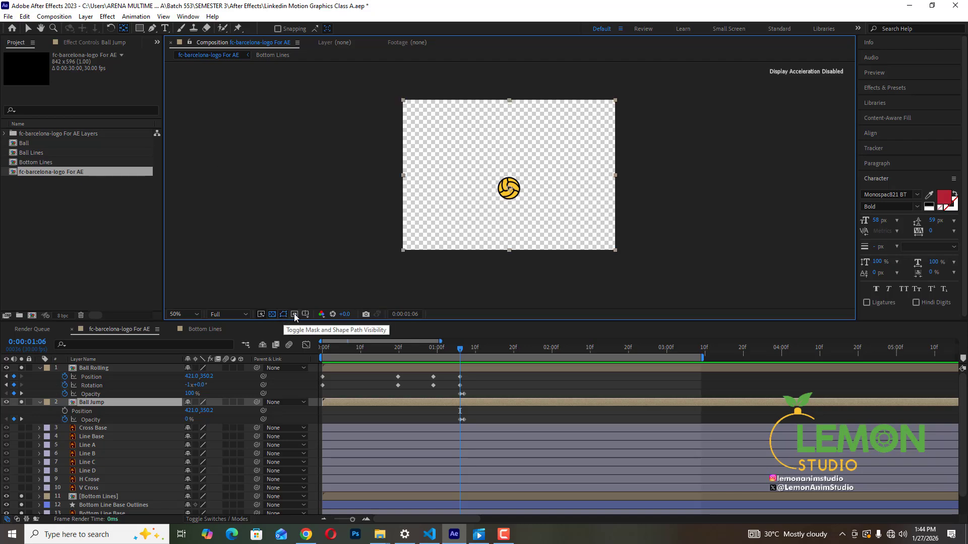
pyautogui.scroll(6, 510, 196)
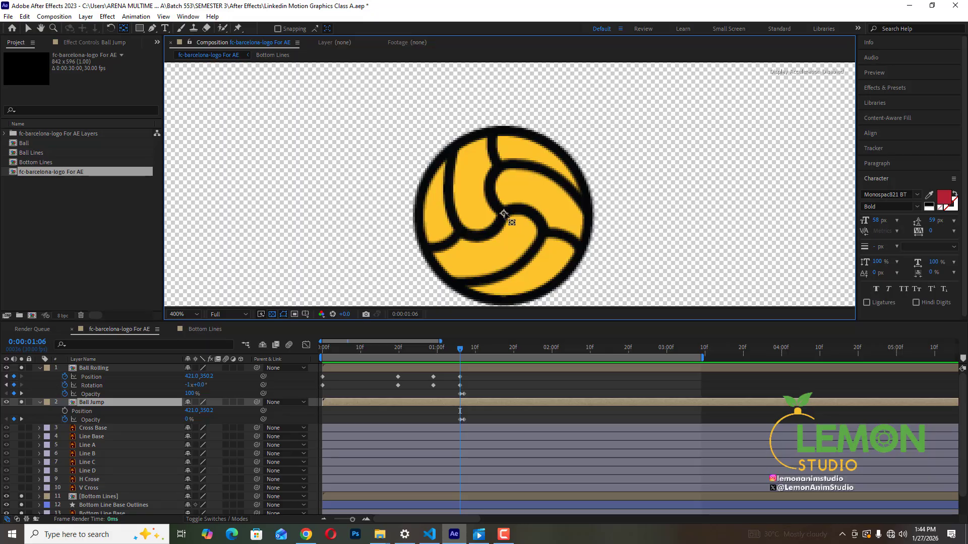
pyautogui.moveTo(504, 215); pyautogui.dragTo(503, 299)
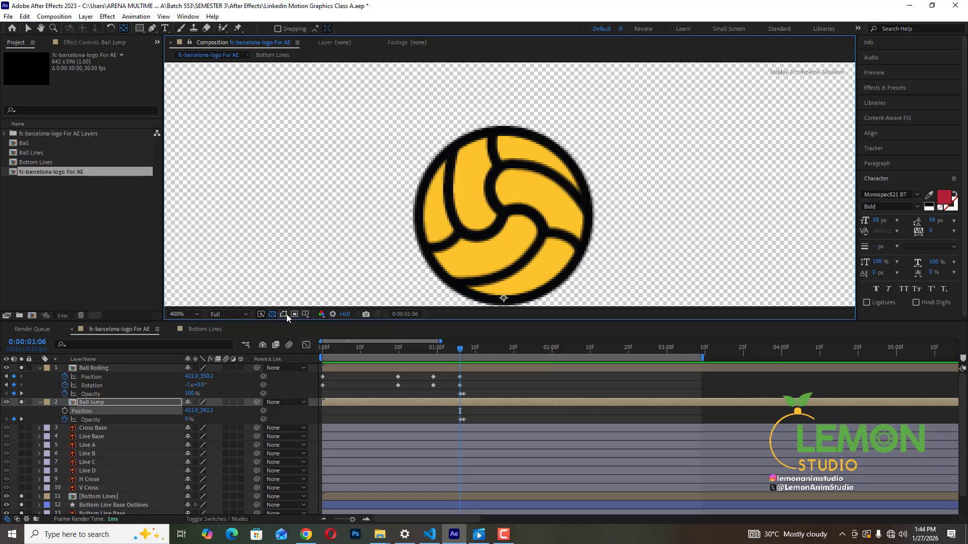
pyautogui.scroll(-1, 401, 248)
pyautogui.scroll(-6, 288, 183)
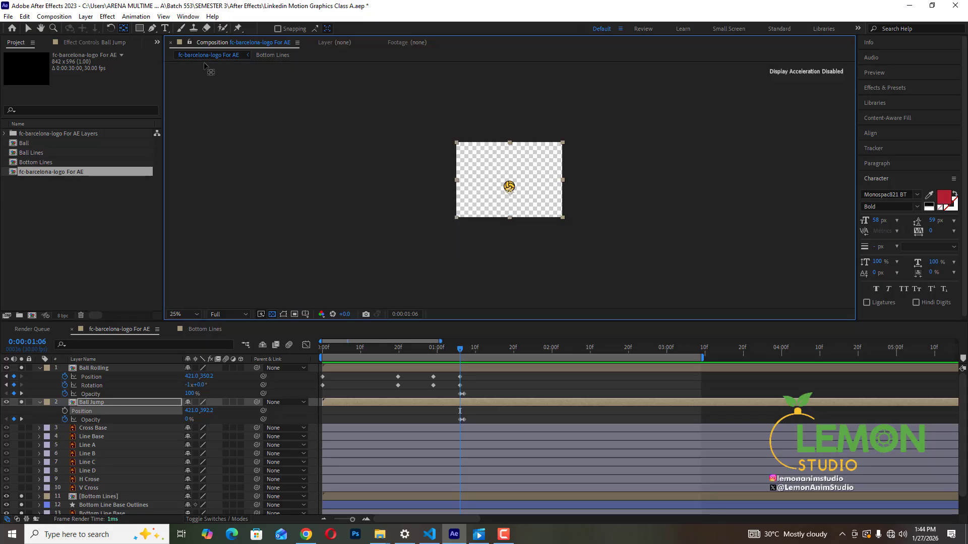
pyautogui.click(30, 29)
# Step: Select the rolling ball in the composition and try the transparency grid and mask and shape path visibility toggles
pyautogui.click(320, 178)
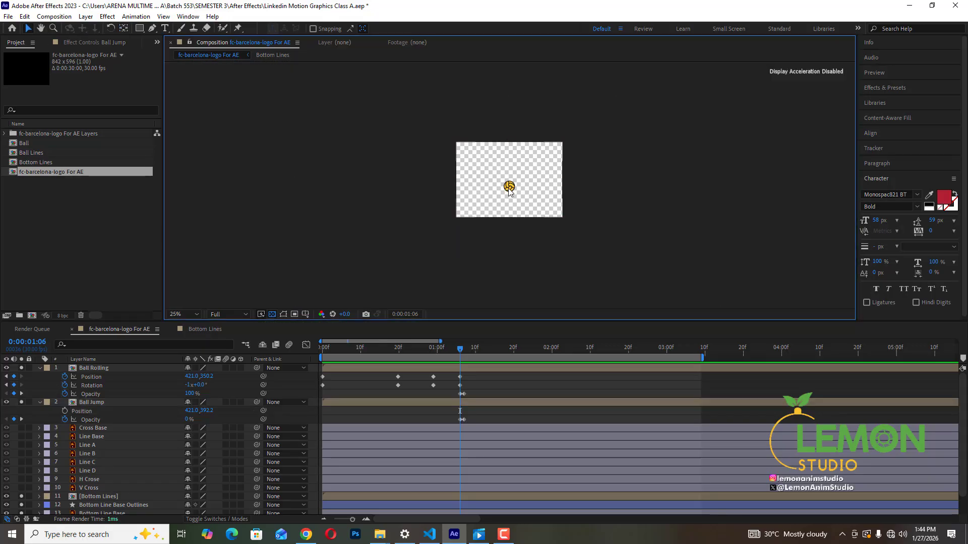
pyautogui.click(509, 186)
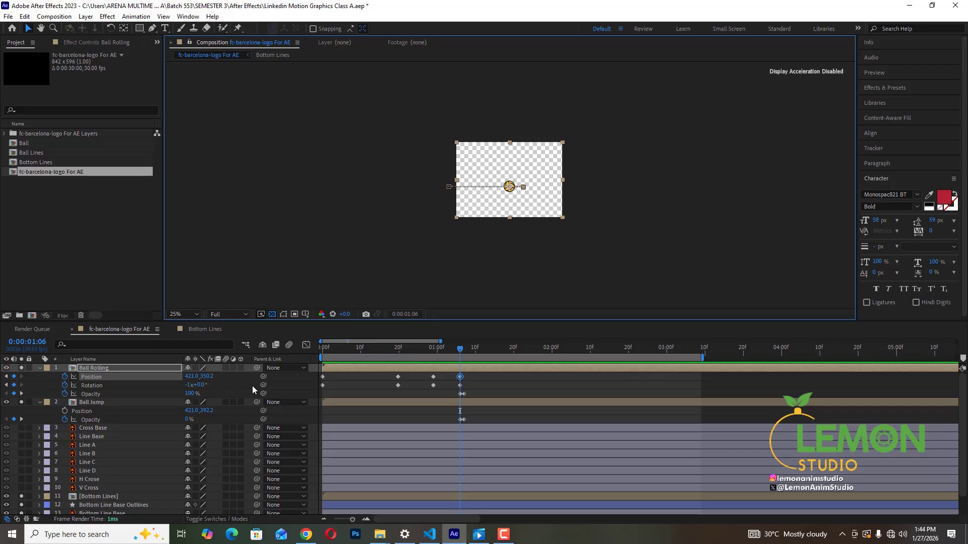
pyautogui.click(271, 313)
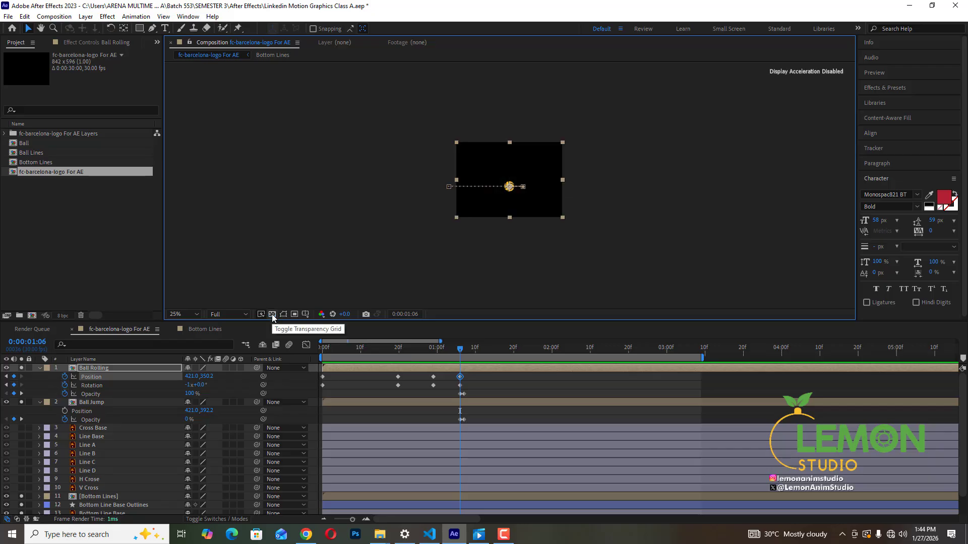
pyautogui.click(271, 314)
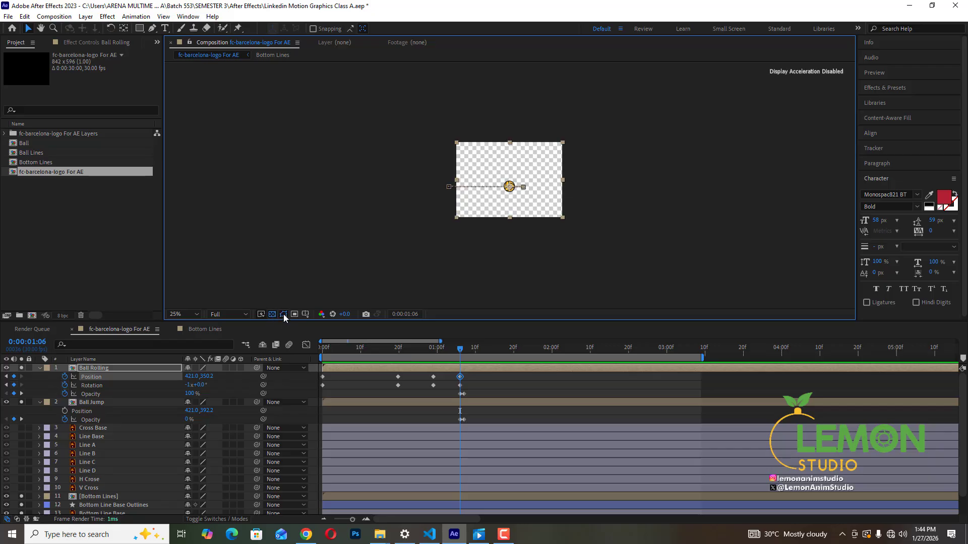
pyautogui.click(284, 313)
pyautogui.click(354, 276)
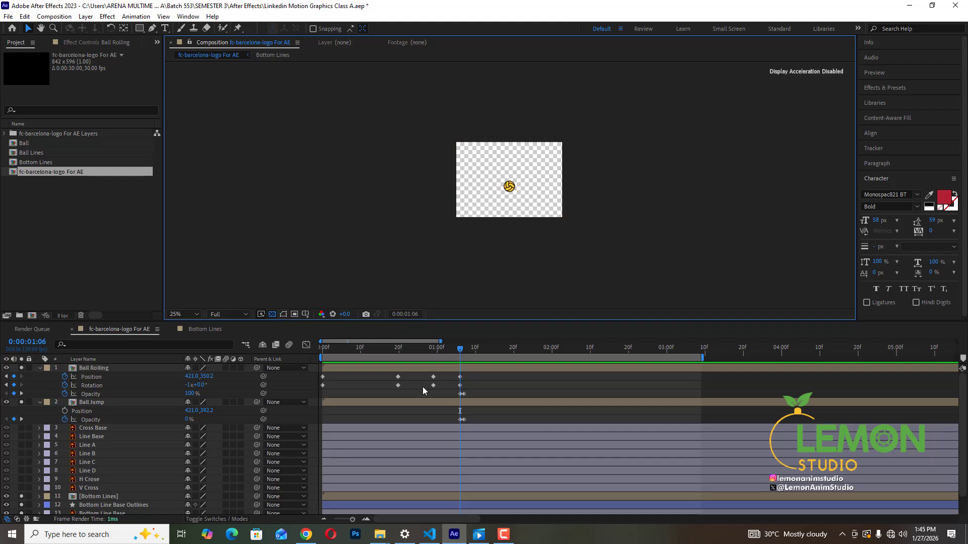
pyautogui.click(509, 197)
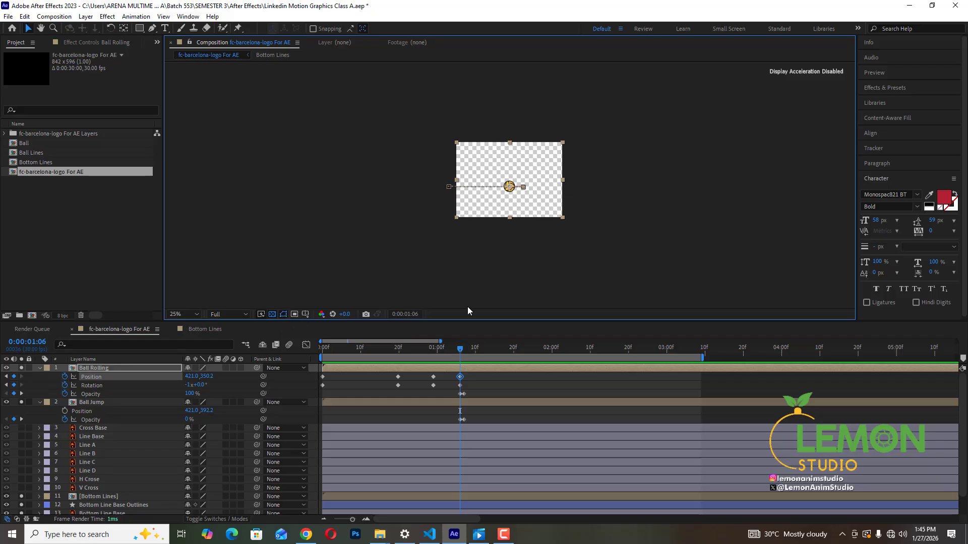
# Step: At 0:00:01:07, refine the Ball Jump layer's anchor point onto the ball's bottom edge with the Pan Behind tool, then return to the Selection tool
pyautogui.press('.')
pyautogui.press('.')
pyautogui.press('.')
pyautogui.press('.')
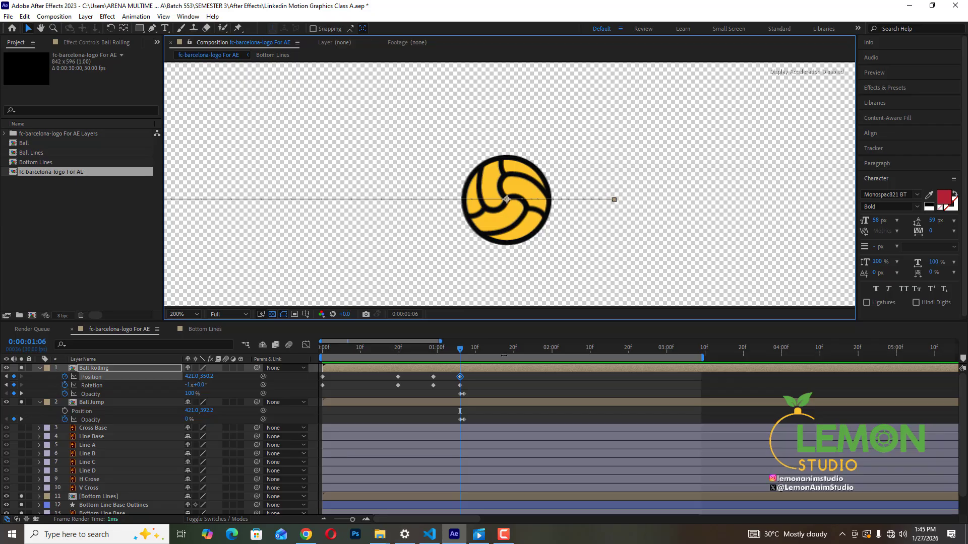
pyautogui.moveTo(460, 351)
pyautogui.mouseDown()
pyautogui.moveTo(372, 347)
pyautogui.moveTo(462, 359)
pyautogui.mouseUp()
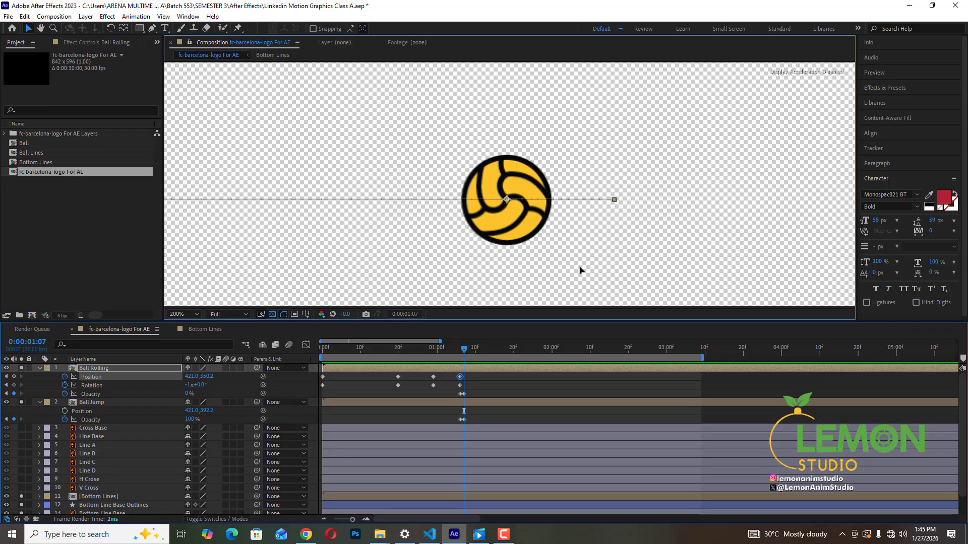
pyautogui.click(99, 401)
pyautogui.press('.')
pyautogui.press('.')
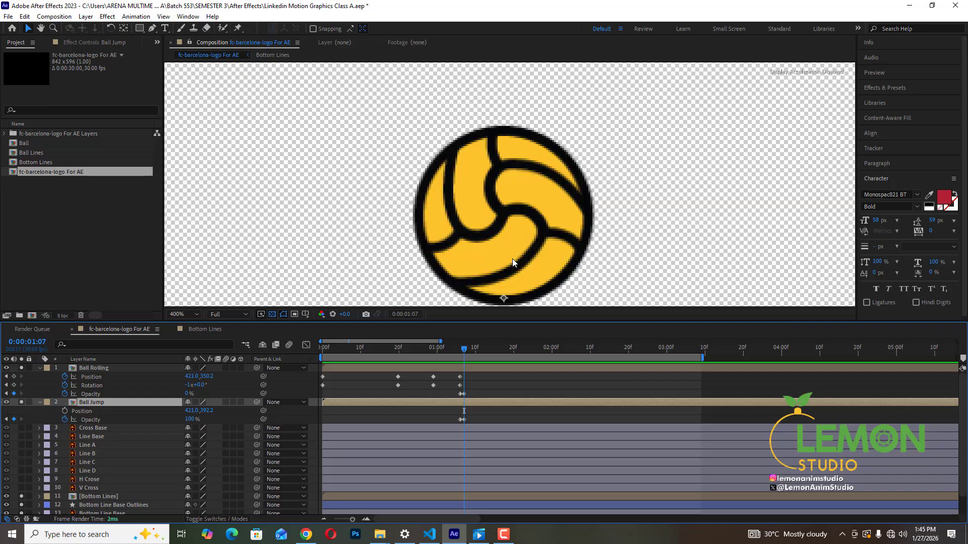
pyautogui.moveTo(523, 280); pyautogui.dragTo(524, 223)
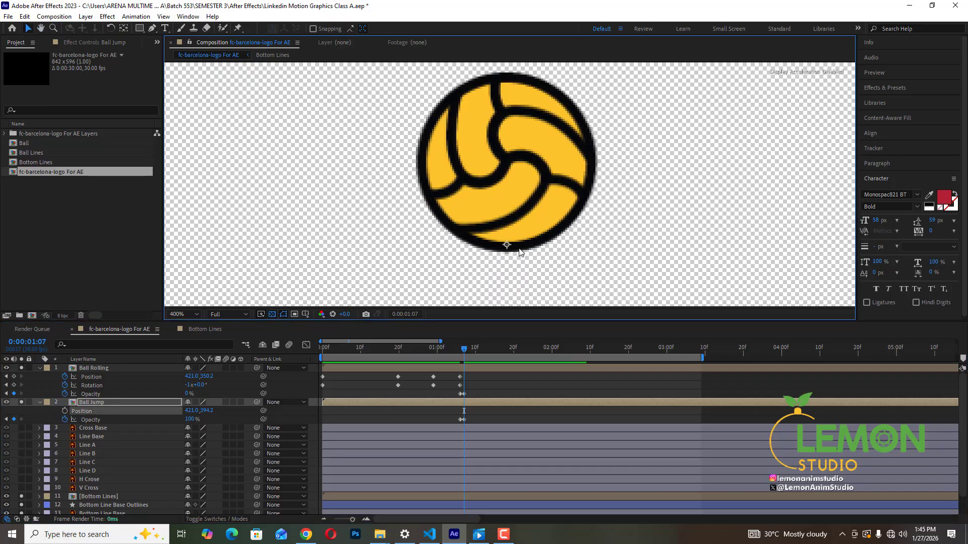
pyautogui.moveTo(510, 239); pyautogui.dragTo(508, 245)
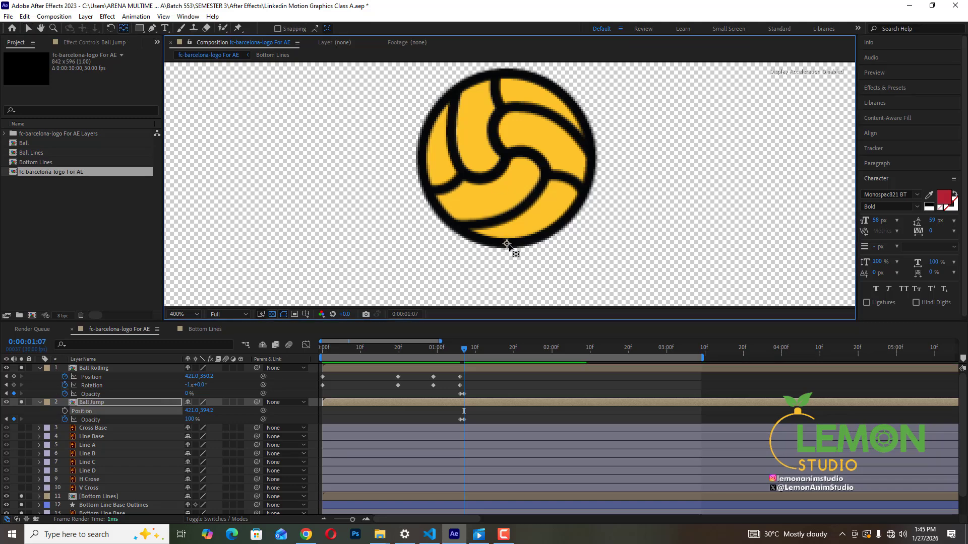
pyautogui.moveTo(464, 349)
pyautogui.mouseDown()
pyautogui.moveTo(437, 356)
pyautogui.moveTo(462, 359)
pyautogui.mouseUp()
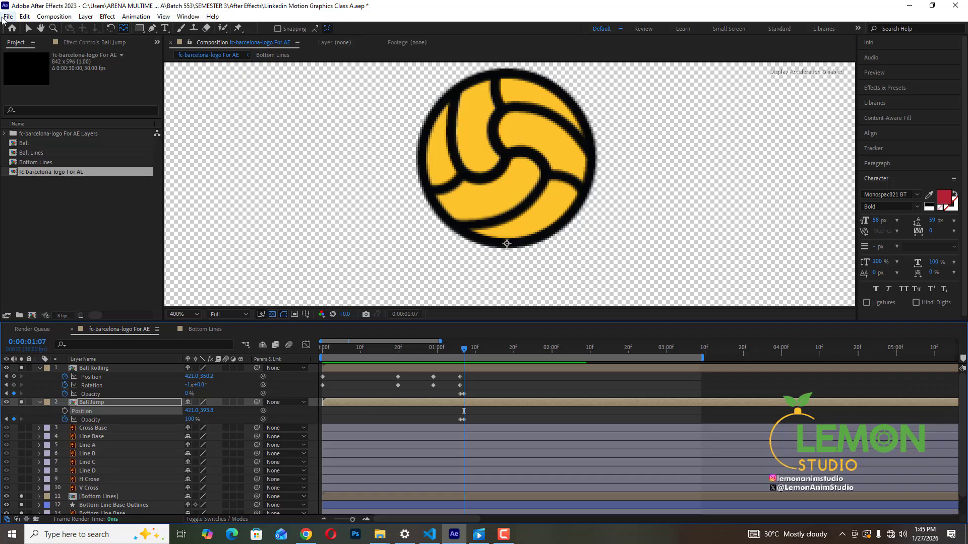
pyautogui.press('v')
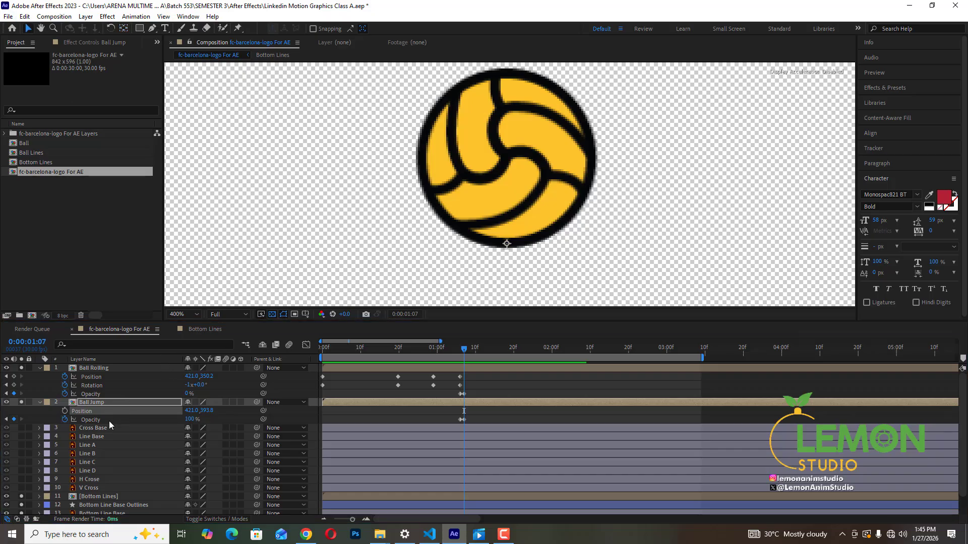
# Step: Start Position keyframing on the Ball Jump layer at 0:00:01:07 and add a second Position keyframe at 0:00:01:15
pyautogui.click(65, 410)
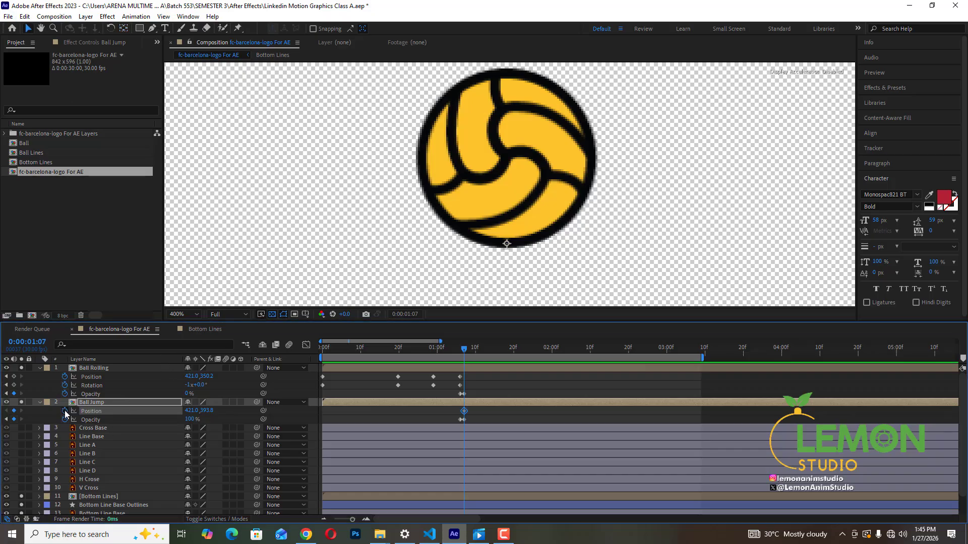
pyautogui.press('pagedown')
pyautogui.press('pagedown')
pyautogui.press('pagedown')
pyautogui.press('pagedown')
pyautogui.press('pagedown')
pyautogui.press('pagedown')
pyautogui.press('pagedown')
pyautogui.press('pagedown')
pyautogui.press('pagedown')
pyautogui.press('pagedown')
pyautogui.click(14, 411)
# Step: Move the ball straight up to Position 421.0, 171.8 at 0:00:01:15 for the first bounce peak
pyautogui.press(',')
pyautogui.press(',')
pyautogui.press(',')
pyautogui.press(',')
pyautogui.press(',')
pyautogui.press(',')
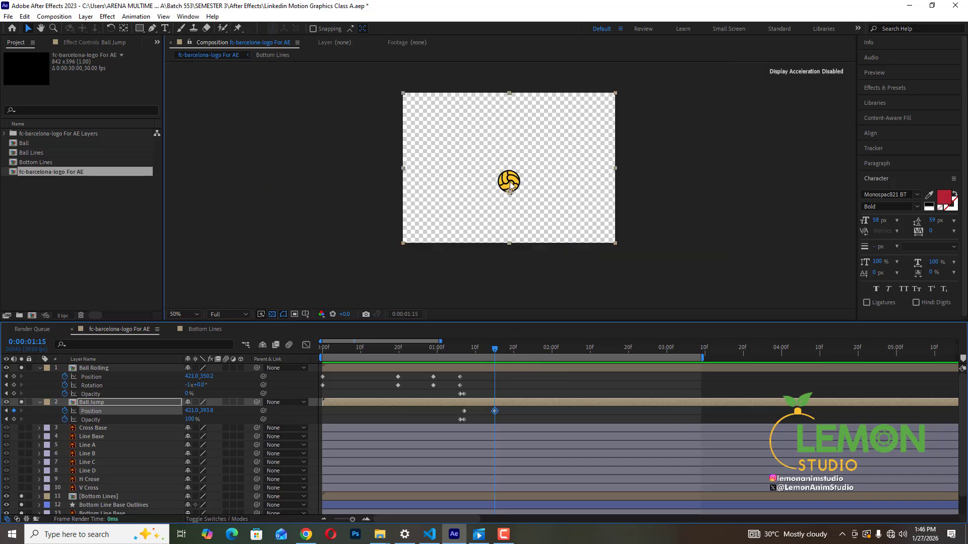
pyautogui.moveTo(511, 185); pyautogui.dragTo(512, 130)
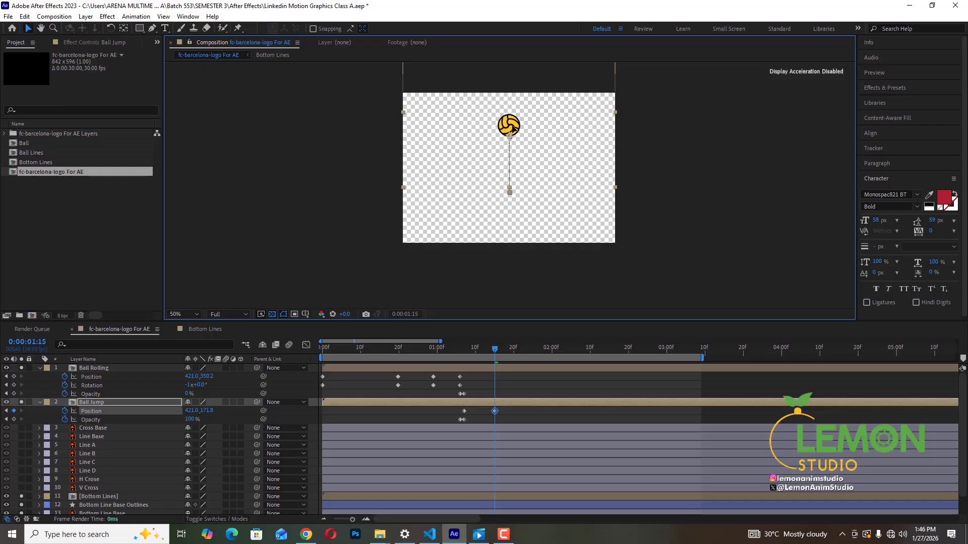
# Step: Copy the Ball Jump Position keyframe from 0:00:01:07 to 0:00:01:22 to bring the ball back down
pyautogui.press('pagedown')
pyautogui.press('pagedown')
pyautogui.press('pagedown')
pyautogui.press('pagedown')
pyautogui.press('pagedown')
pyautogui.press('pagedown')
pyautogui.press('pagedown')
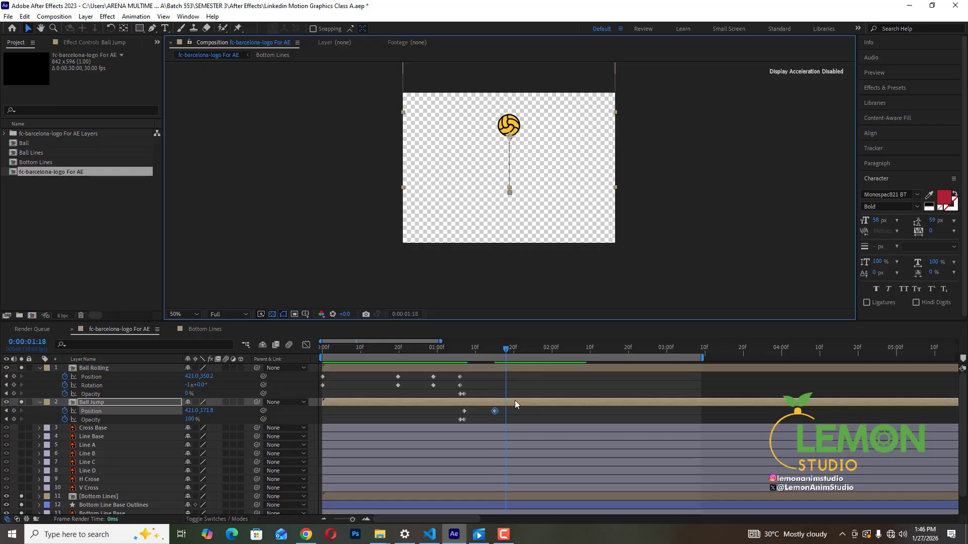
pyautogui.click(464, 411)
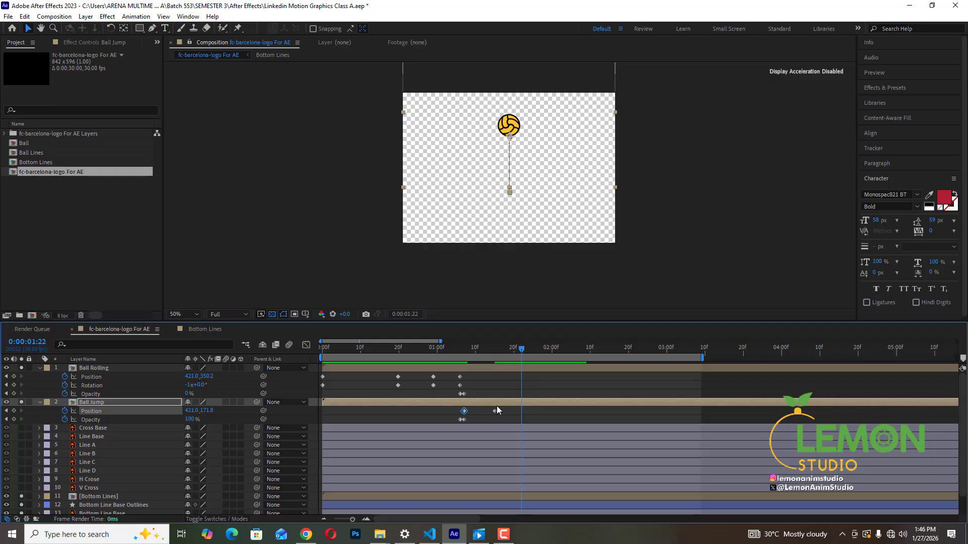
pyautogui.hotkey('ctrl', 'c')
pyautogui.hotkey('ctrl', 'v')
pyautogui.scroll(4, 515, 255)
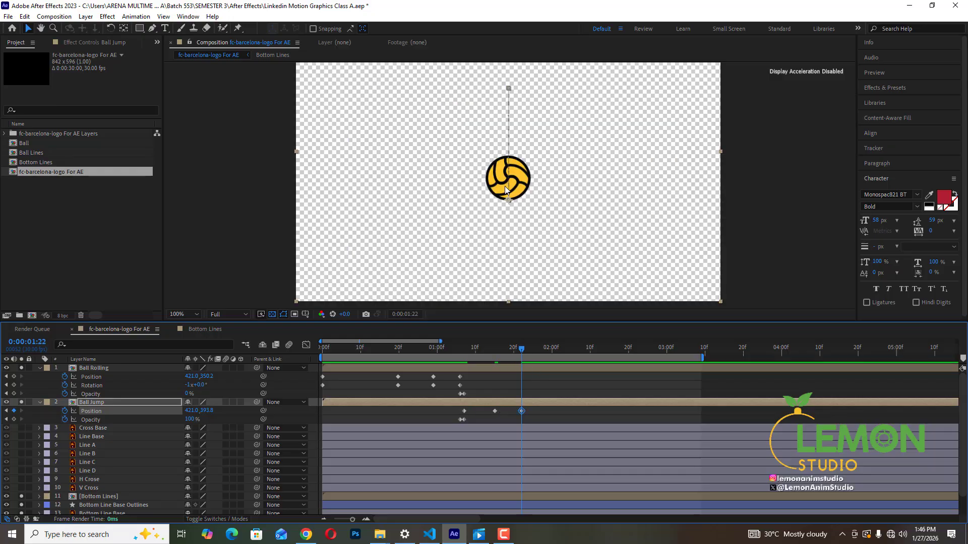
pyautogui.scroll(-4, 515, 255)
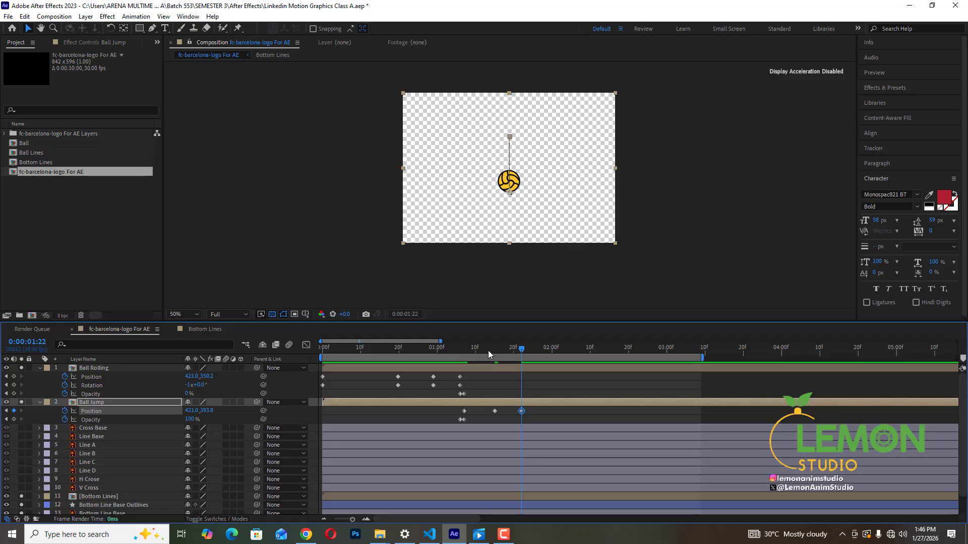
# Step: Shift all three Ball Jump Position keyframes so the first sits at 0:00:01:12, and add a new Position keyframe at 0:00:01:07
pyautogui.moveTo(488, 350); pyautogui.dragTo(464, 381)
pyautogui.moveTo(540, 414); pyautogui.dragTo(465, 413)
pyautogui.moveTo(465, 413)
pyautogui.moveTo(542, 413); pyautogui.dragTo(458, 413)
pyautogui.moveTo(532, 411); pyautogui.dragTo(446, 411)
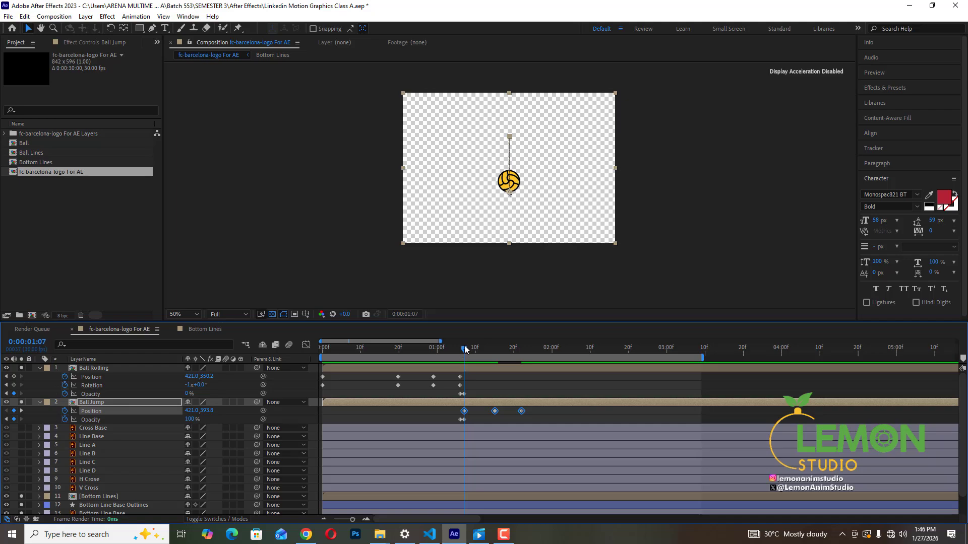
pyautogui.press('space')
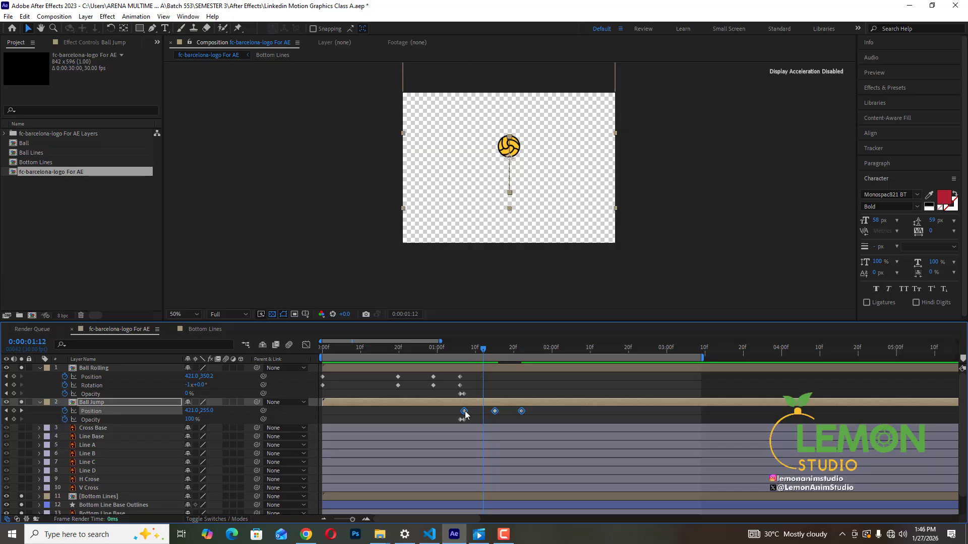
pyautogui.moveTo(464, 410); pyautogui.dragTo(483, 411)
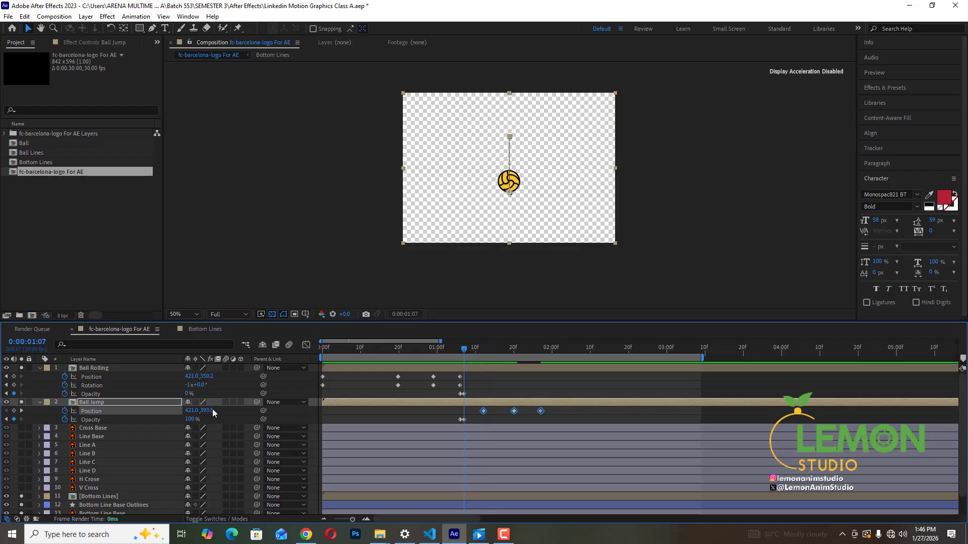
pyautogui.click(13, 411)
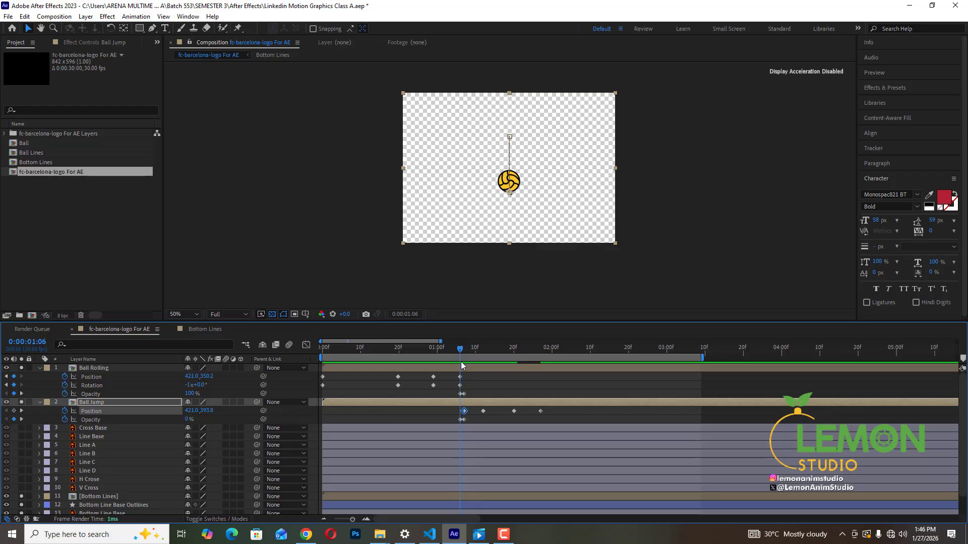
# Step: Raise the ball to Position 421.0, 305.8 at 0:00:02:03 for a lower second bounce peak
pyautogui.moveTo(472, 363); pyautogui.dragTo(543, 365)
pyautogui.press('pagedown')
pyautogui.press('pagedown')
pyautogui.press('pagedown')
pyautogui.press('pagedown')
pyautogui.press('pagedown')
pyautogui.press('pagedown')
pyautogui.press('pagedown')
pyautogui.click(514, 411)
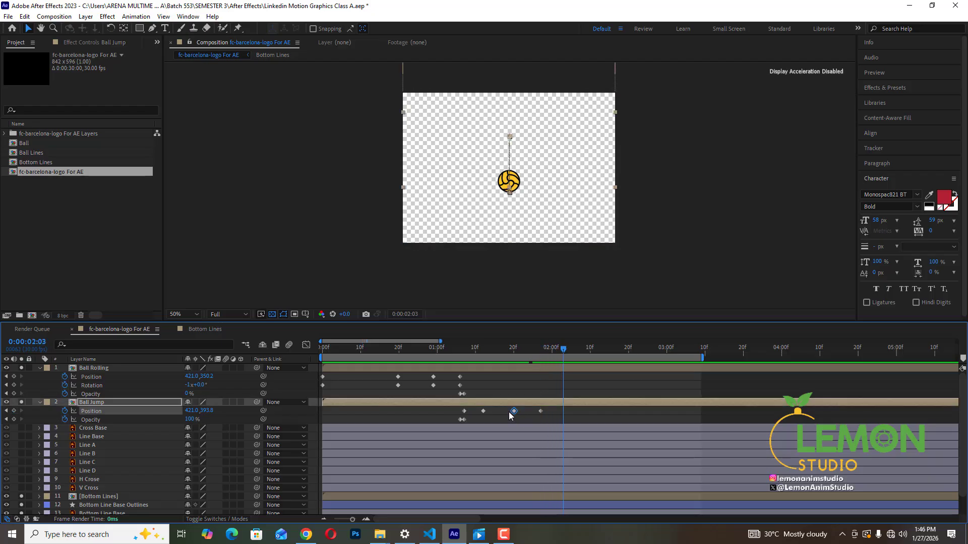
pyautogui.moveTo(510, 185); pyautogui.dragTo(511, 156)
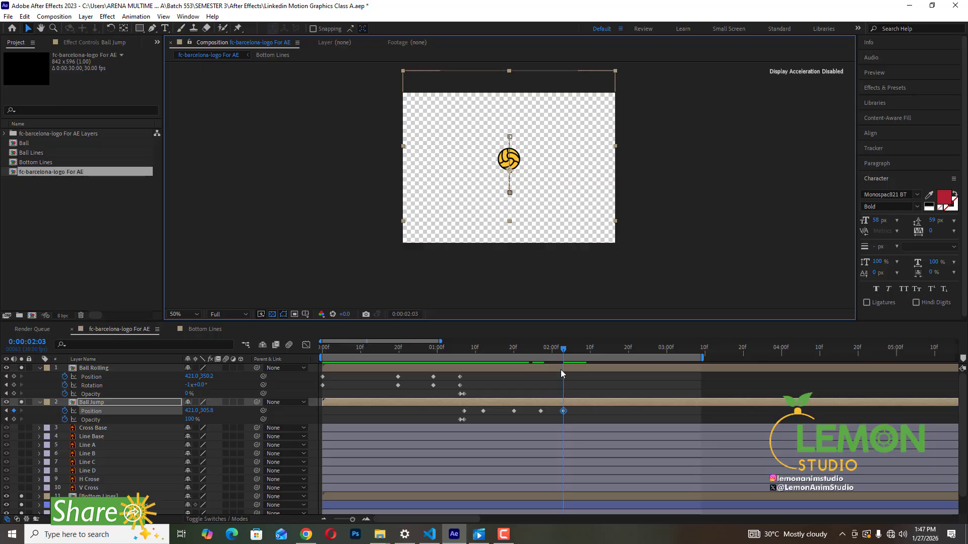
# Step: Copy the Ball Jump ground Position keyframe from 0:00:01:27 to 0:00:02:07
pyautogui.click(540, 410)
pyautogui.press('pagedown')
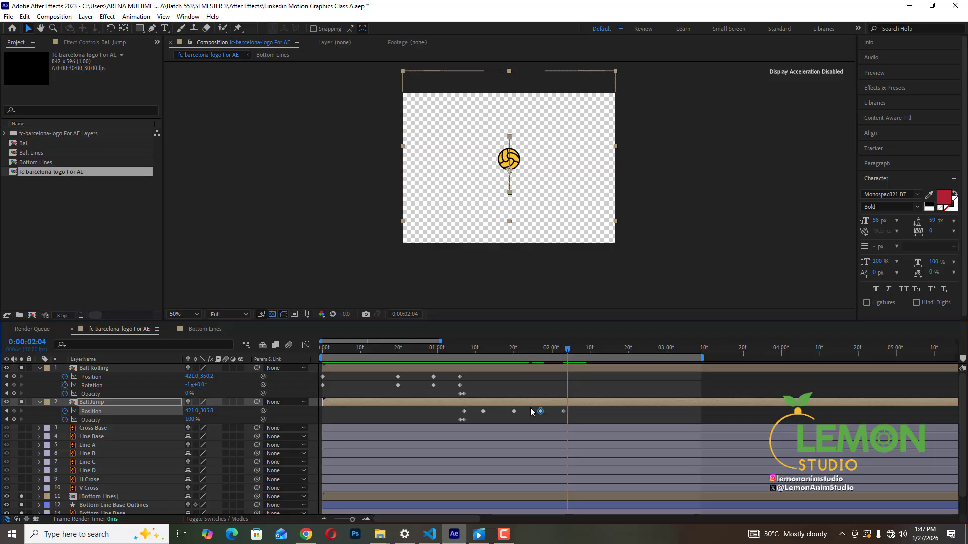
pyautogui.press('pagedown')
pyautogui.press('pagedown')
pyautogui.press('pagedown')
pyautogui.hotkey('ctrl', 'c')
pyautogui.hotkey('ctrl', 'v')
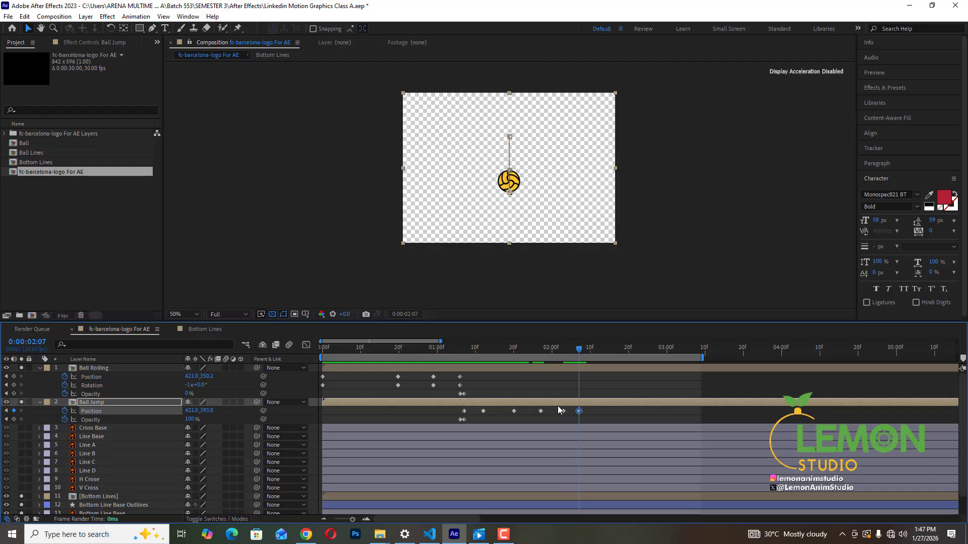
# Step: Step through the second bounce frame by frame up to 0:00:02:07 to check the timing between its Position keyframes
pyautogui.click(564, 354)
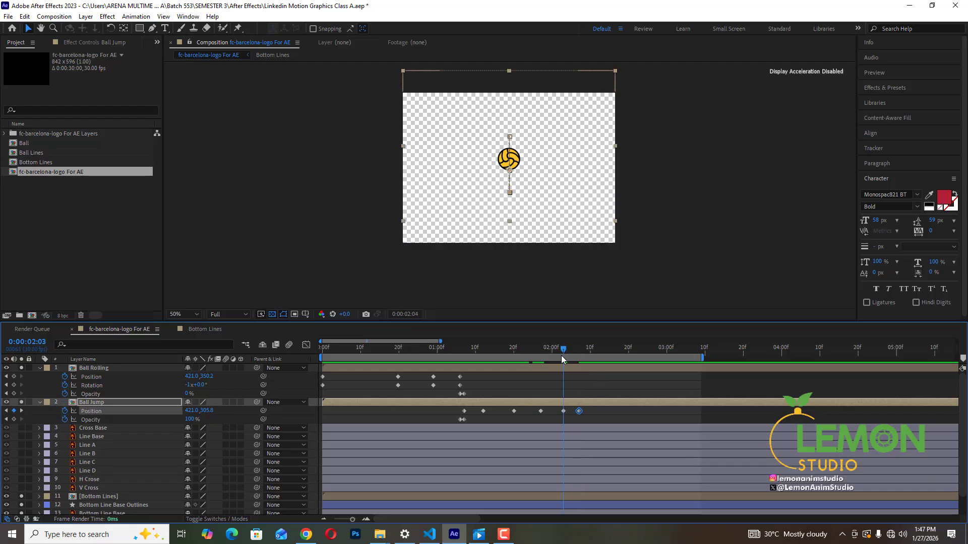
pyautogui.press('pagedown')
pyautogui.press('pagedown')
pyautogui.press('pagedown')
pyautogui.press('pagedown')
pyautogui.moveTo(578, 349); pyautogui.dragTo(540, 364)
pyautogui.press('pagedown')
pyautogui.press('pagedown')
pyautogui.press('pagedown')
pyautogui.press('pagedown')
pyautogui.press('pagedown')
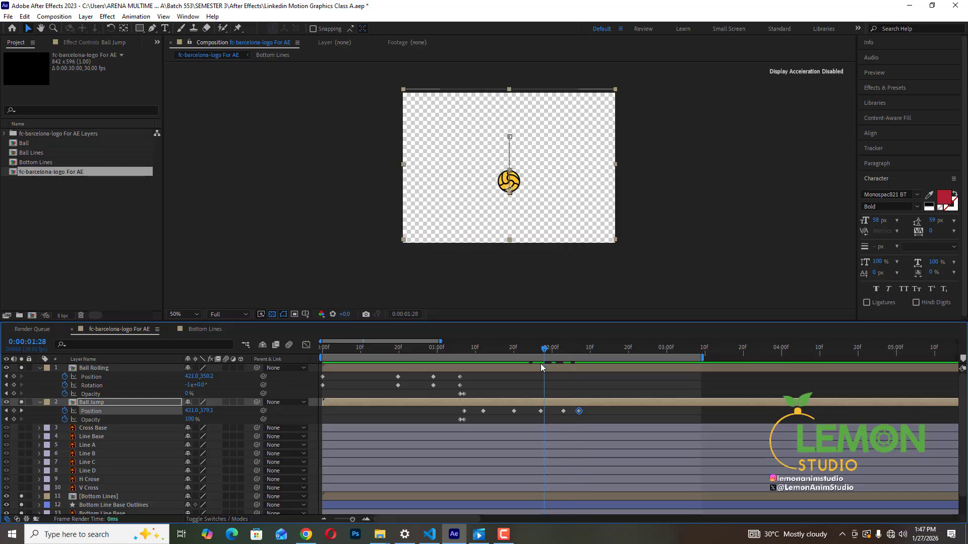
pyautogui.press('pagedown')
pyautogui.press('pagedown')
pyautogui.press('pagedown')
pyautogui.press('pagedown')
pyautogui.press('pagedown')
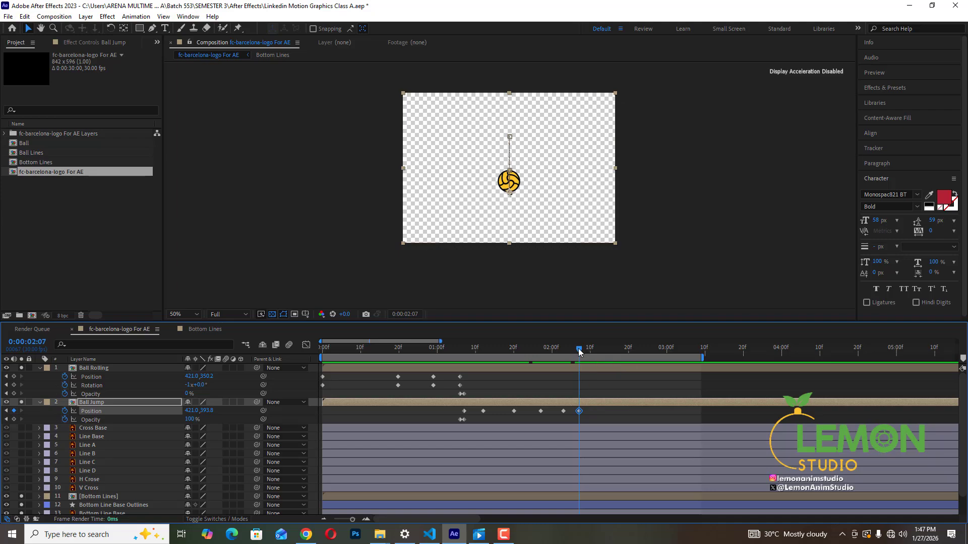
# Step: Copy the second peak's Position keyframe to 0:00:02:10 and lower the ball there to Position 421.0, 383.8
pyautogui.moveTo(579, 349); pyautogui.dragTo(588, 362)
pyautogui.click(539, 411)
pyautogui.click(561, 411)
pyautogui.hotkey('ctrl', 'c')
pyautogui.hotkey('ctrl', 'v')
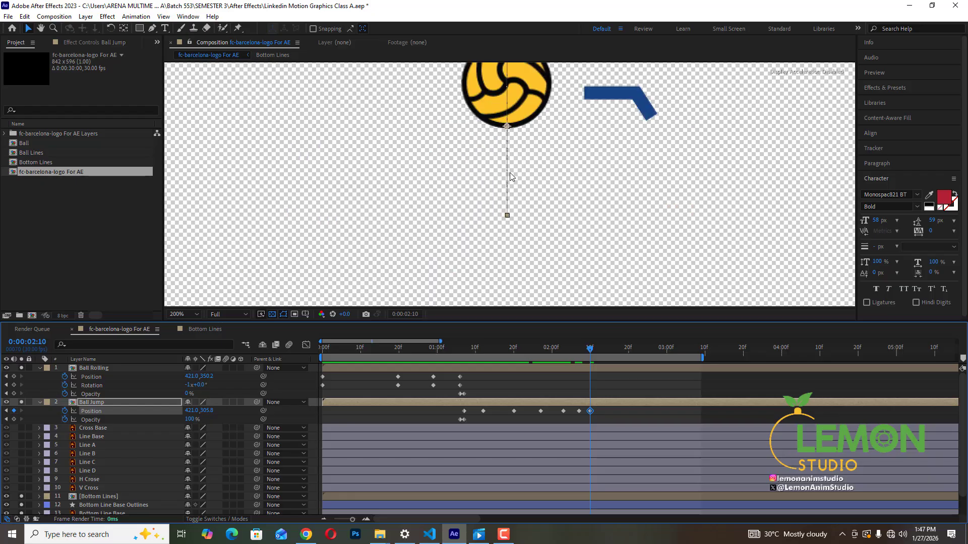
pyautogui.scroll(4, 510, 173)
pyautogui.moveTo(526, 94); pyautogui.dragTo(534, 167)
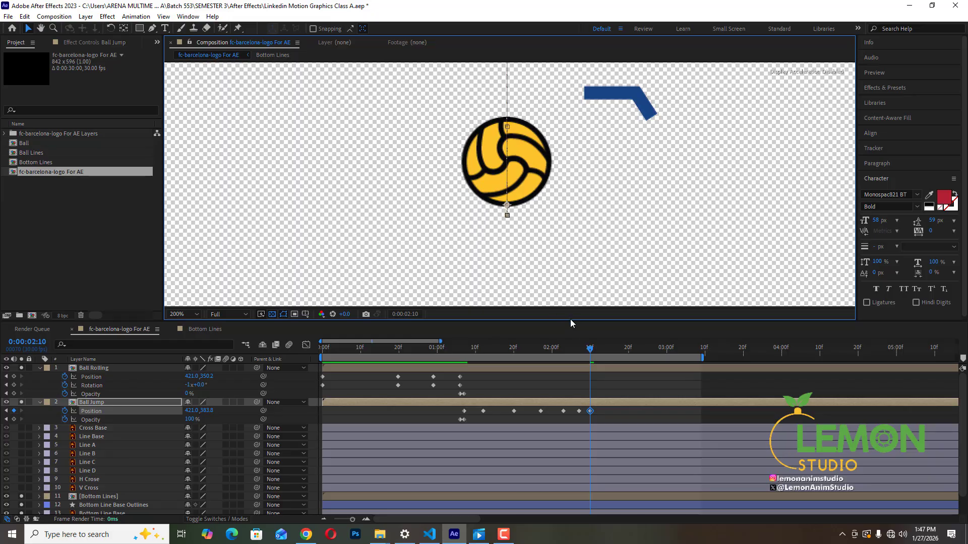
# Step: Nudge the ball down 10 px to Position 421.0, 393.8 at 0:00:02:12 to end the last small bounce
pyautogui.click(579, 410)
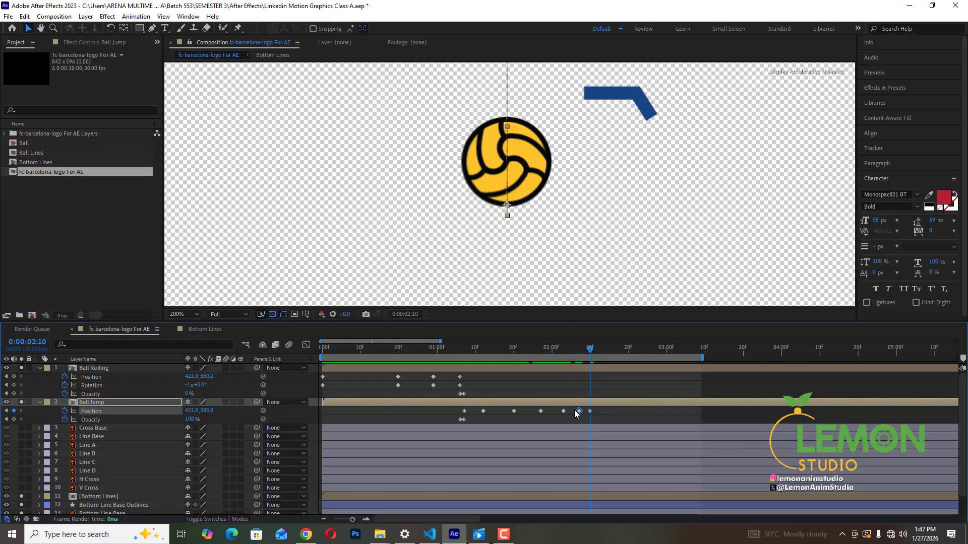
pyautogui.press('pagedown')
pyautogui.press('pagedown')
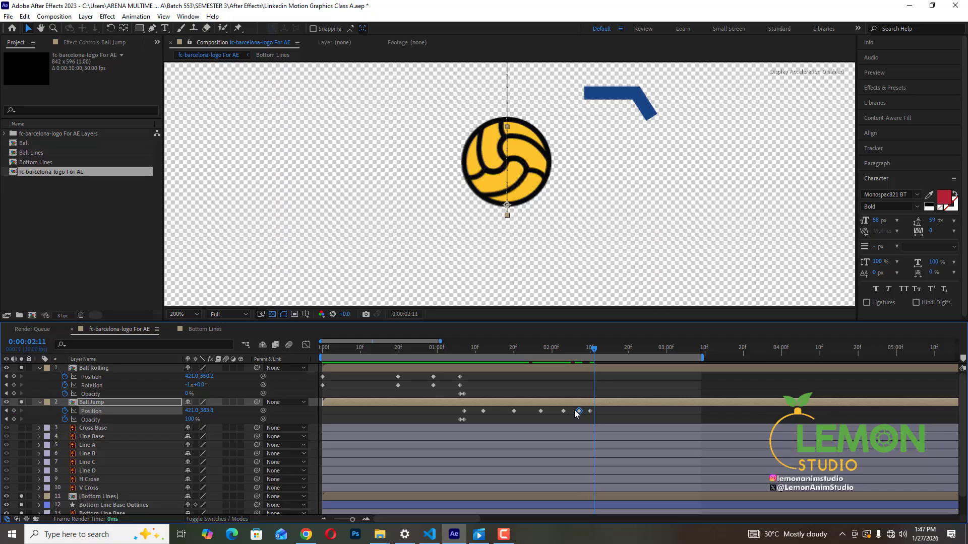
pyautogui.hotkey('shift', 'Down')
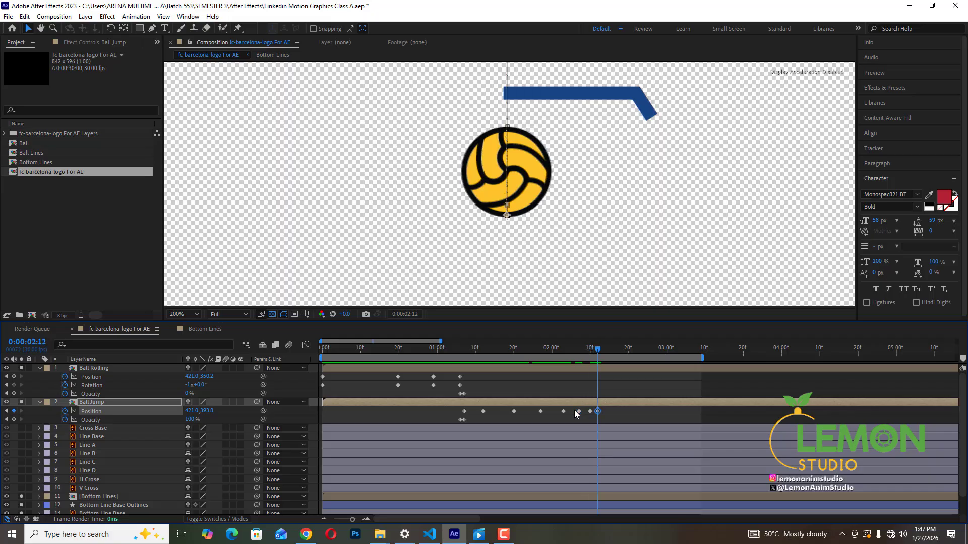
# Step: Preview the ball's bouncing animation from 0:00:01:09 and again from 0:00:01:12
pyautogui.moveTo(525, 349); pyautogui.dragTo(471, 349)
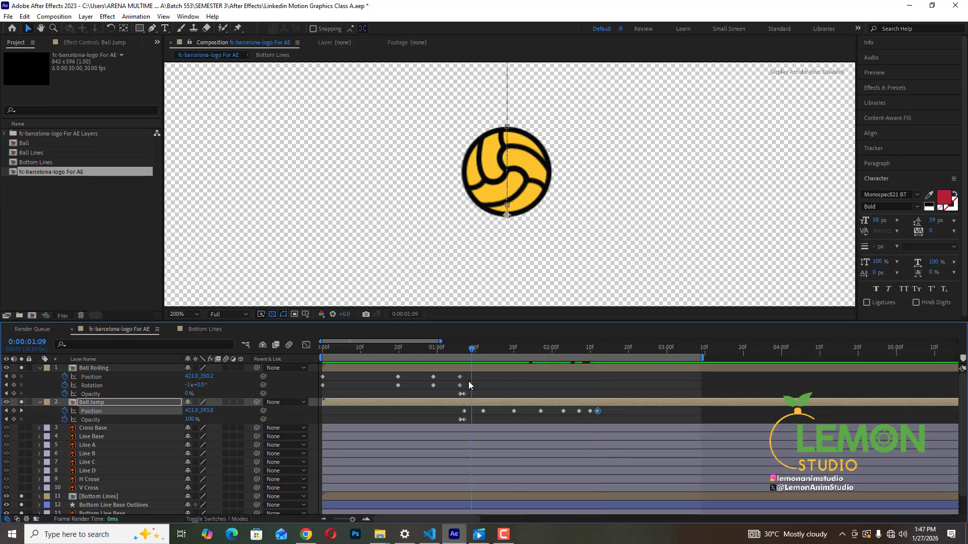
pyautogui.scroll(-2, 589, 225)
pyautogui.press('space')
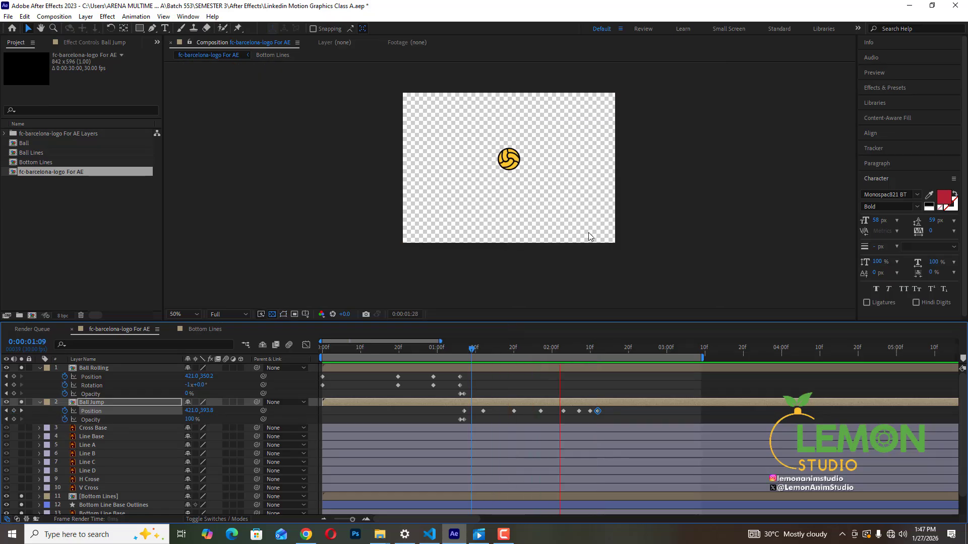
pyautogui.press('space')
pyautogui.moveTo(539, 348); pyautogui.dragTo(481, 356)
pyautogui.press('space')
pyautogui.press('space')
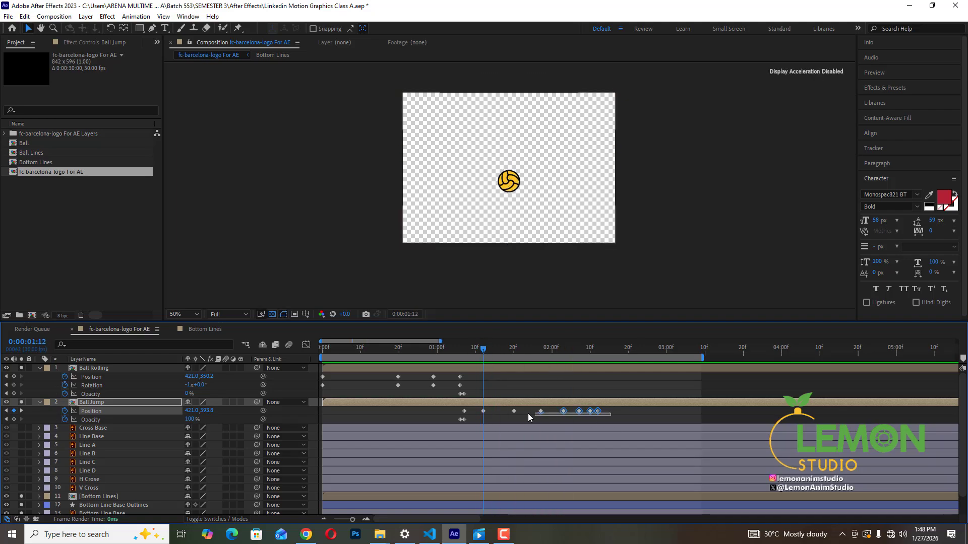
# Step: Compress the Ball Jump Position keyframes from 0:00:01:12 onward proportionally so the last falls at 0:00:02:04, and preview the faster bounce
pyautogui.moveTo(507, 409); pyautogui.dragTo(480, 408)
pyautogui.moveTo(599, 411); pyautogui.dragTo(568, 411)
pyautogui.press('space')
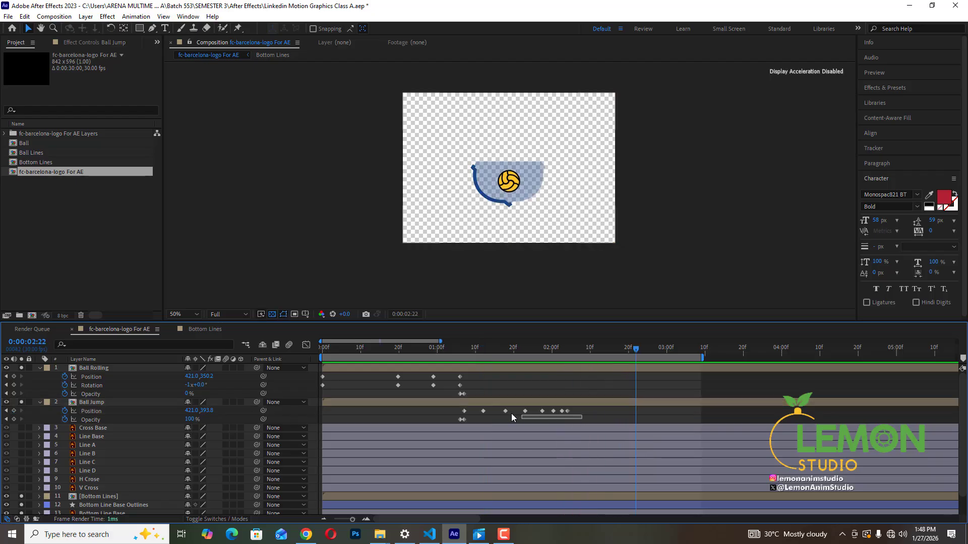
pyautogui.click(518, 350)
pyautogui.moveTo(499, 349); pyautogui.dragTo(491, 350)
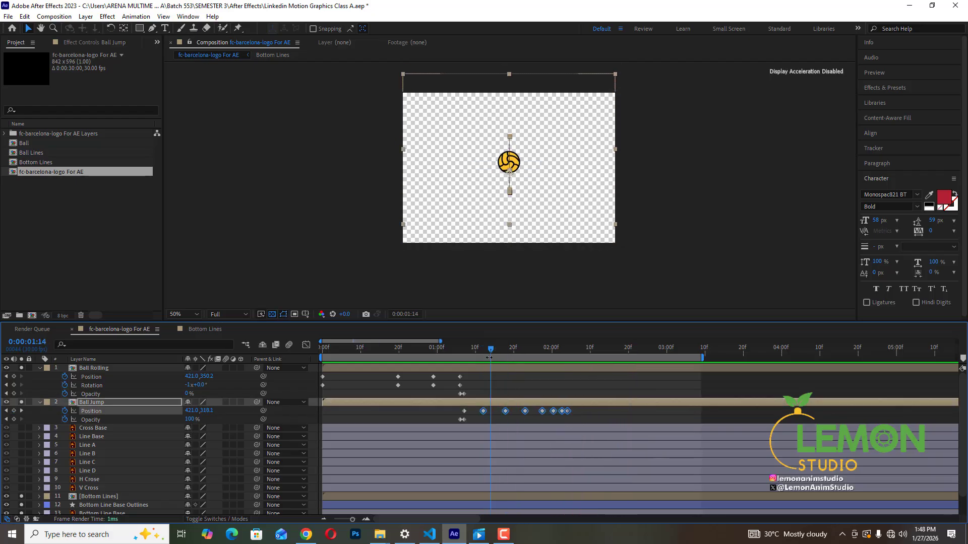
# Step: Preview the ball's compressed bounce from 0:00:01:14 and save the project
pyautogui.press('space')
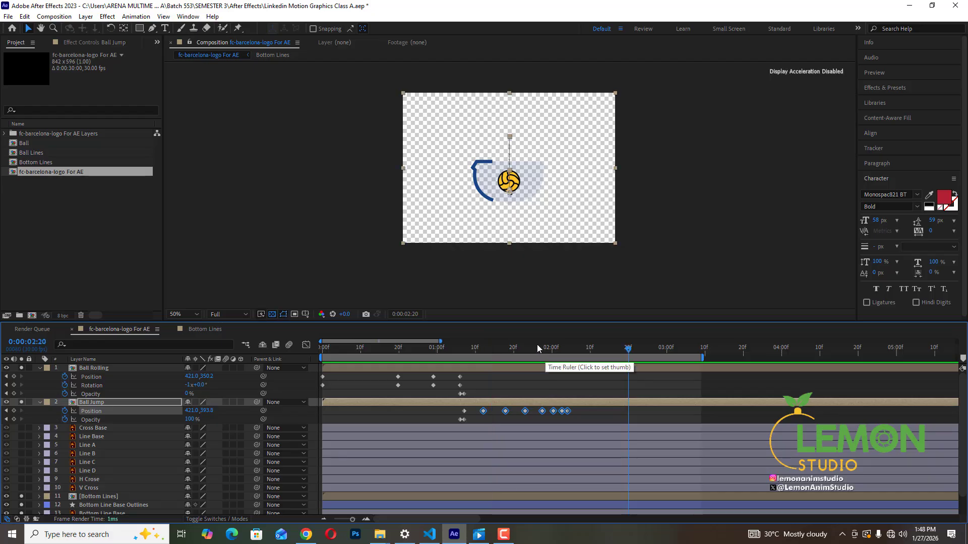
pyautogui.click(509, 349)
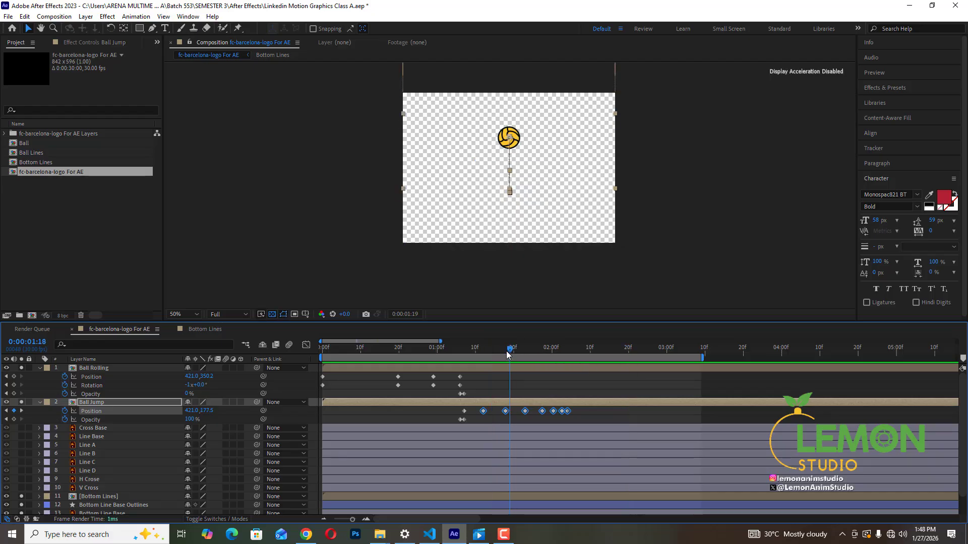
pyautogui.click(506, 349)
pyautogui.hotkey('ctrl', 's')
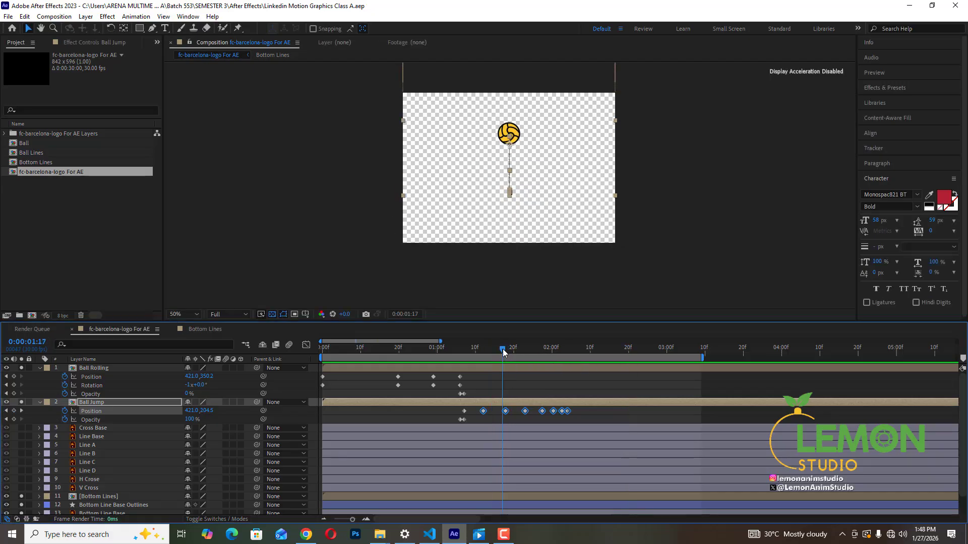
# Step: Shift the last four Ball Jump Position keyframes earlier so the first of them sits at 0:00:01:27
pyautogui.moveTo(506, 353); pyautogui.dragTo(542, 356)
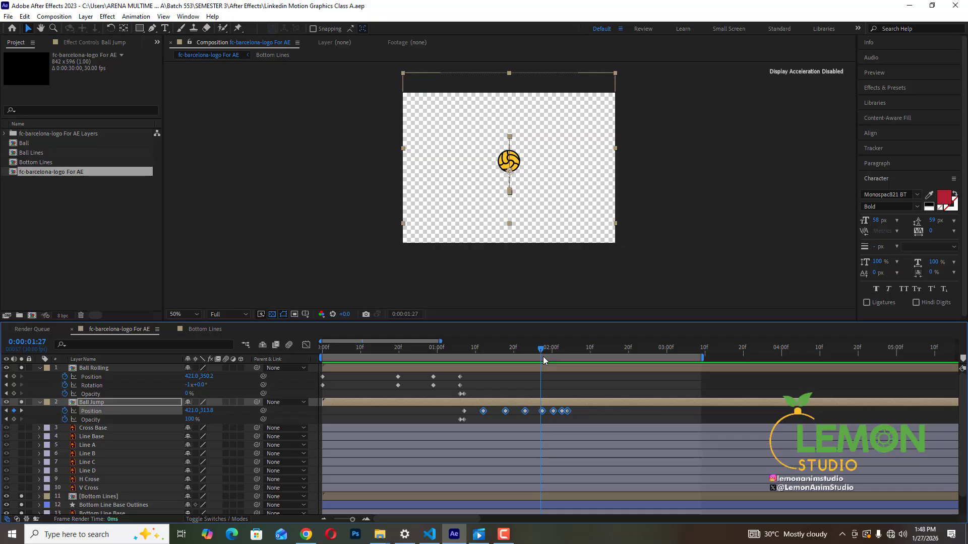
pyautogui.moveTo(591, 416); pyautogui.dragTo(502, 409)
pyautogui.moveTo(353, 520); pyautogui.dragTo(364, 523)
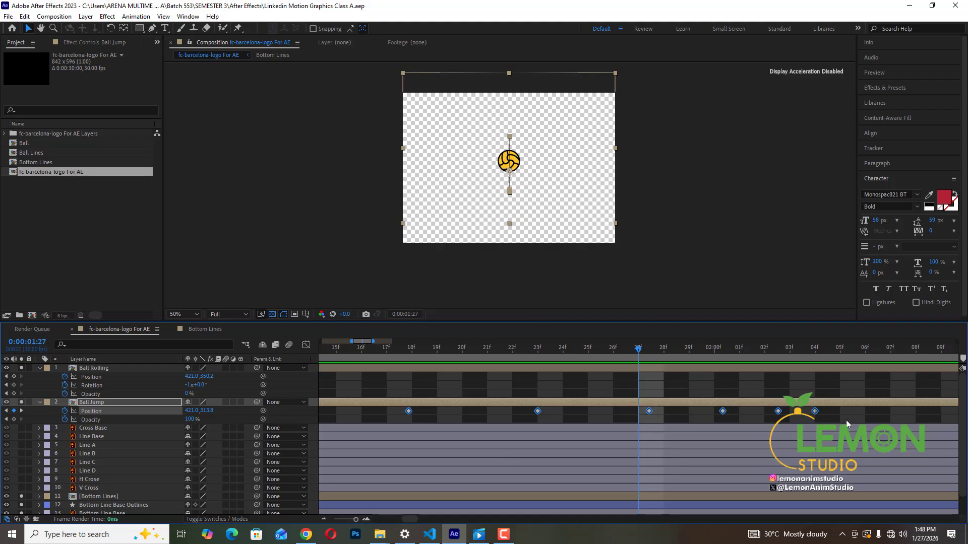
pyautogui.moveTo(847, 423); pyautogui.dragTo(645, 412)
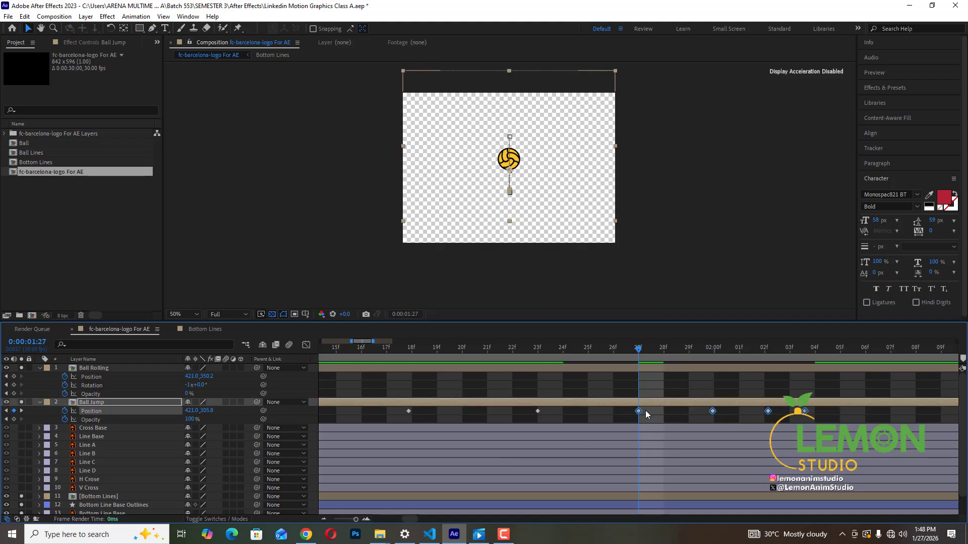
# Step: Shift the last three Ball Jump Position keyframes so the first of them lands exactly on 0:00:02:00
pyautogui.moveTo(640, 349); pyautogui.dragTo(635, 375)
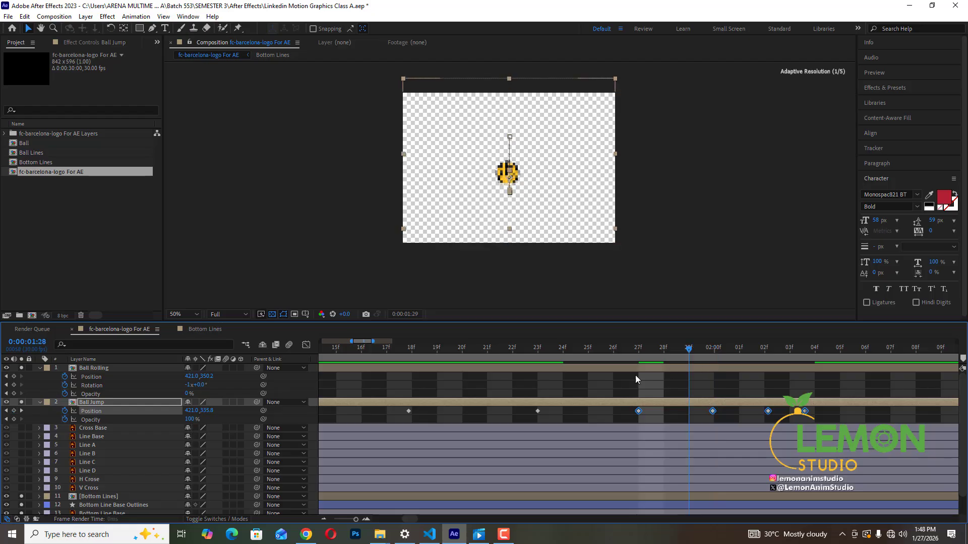
pyautogui.press('pagedown')
pyautogui.click(683, 416)
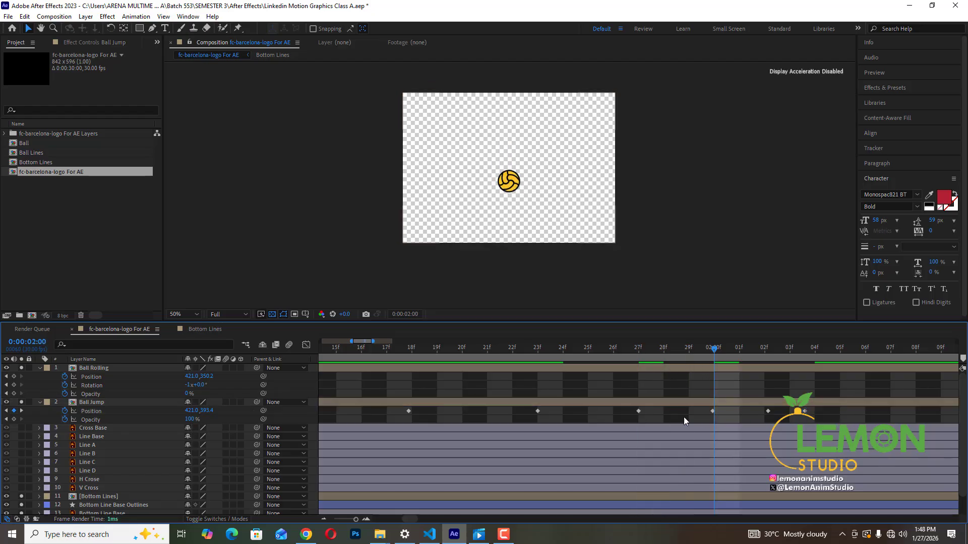
pyautogui.moveTo(837, 421); pyautogui.dragTo(718, 412)
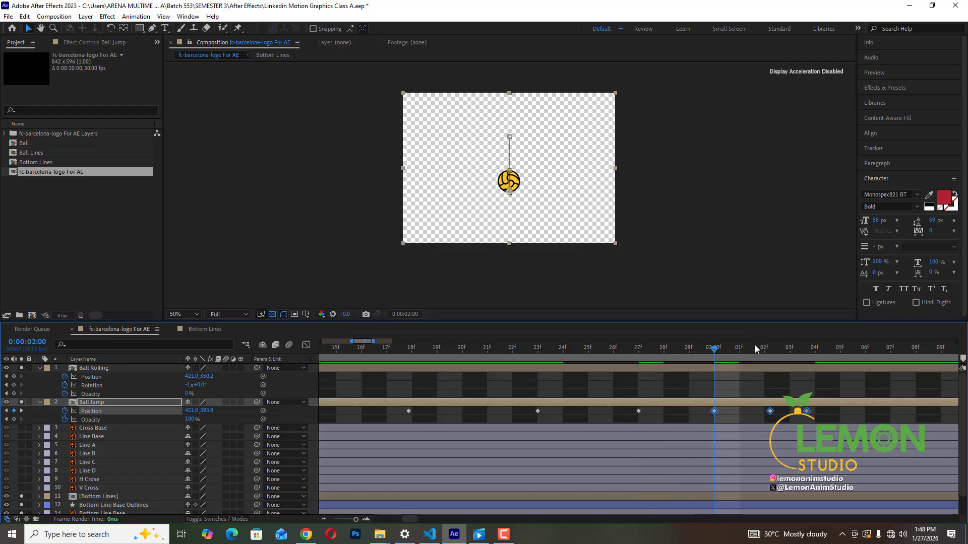
# Step: Move the last two Ball Jump Position keyframes earlier together so the final one falls at 0:00:02:03
pyautogui.moveTo(754, 347); pyautogui.dragTo(772, 358)
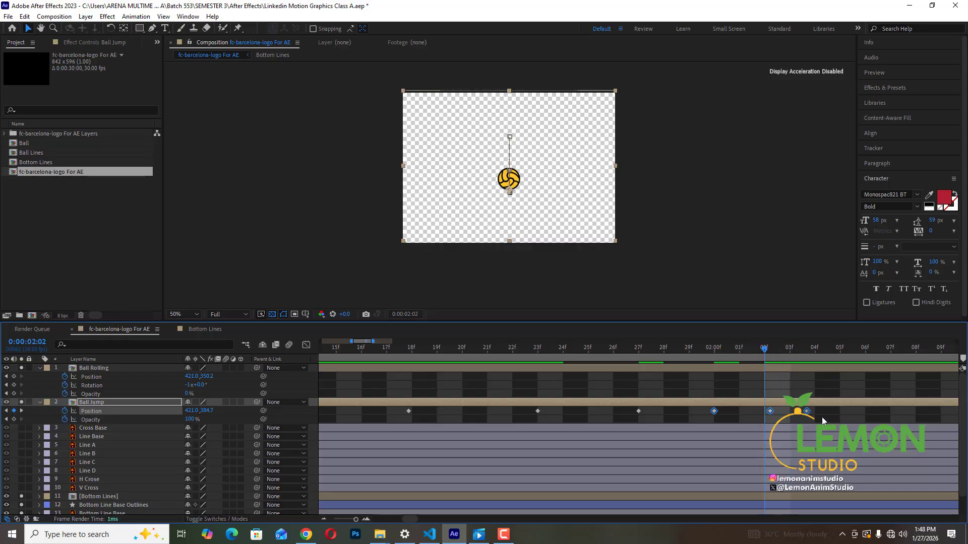
pyautogui.click(770, 411)
pyautogui.moveTo(770, 411); pyautogui.dragTo(764, 411)
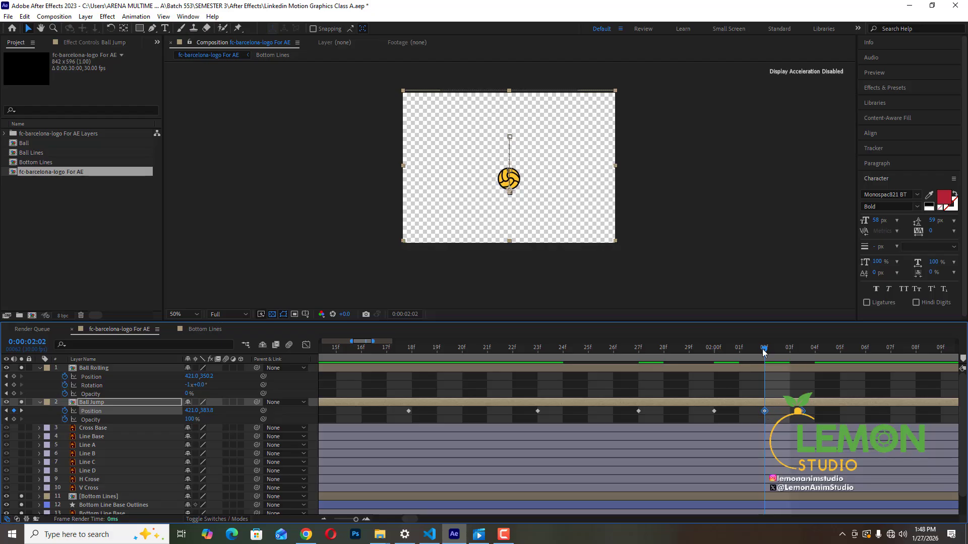
pyautogui.click(787, 356)
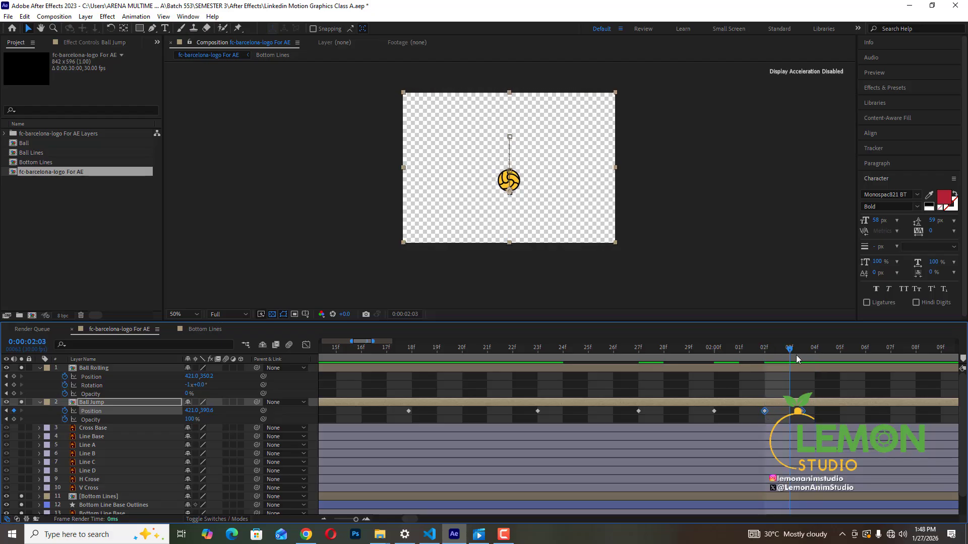
pyautogui.press('pageup')
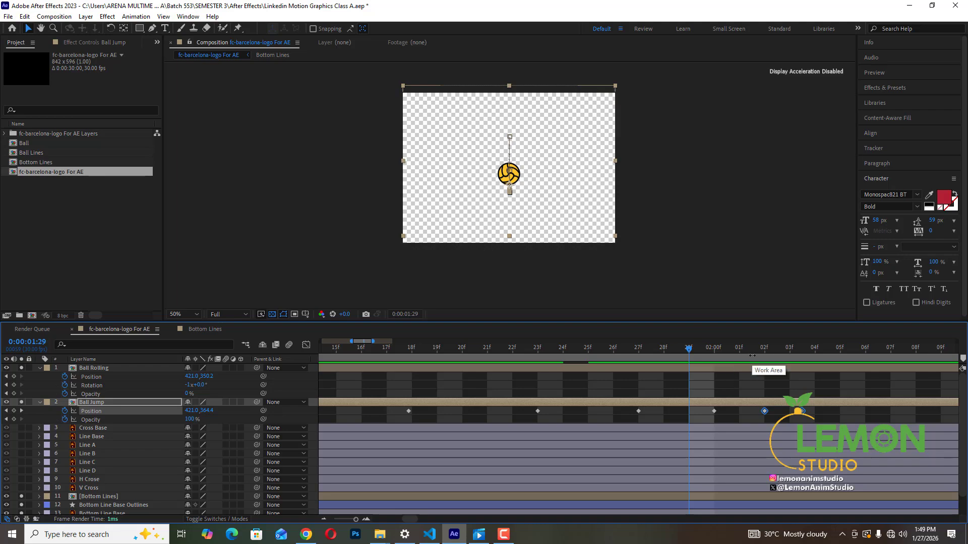
pyautogui.moveTo(694, 349); pyautogui.dragTo(796, 358)
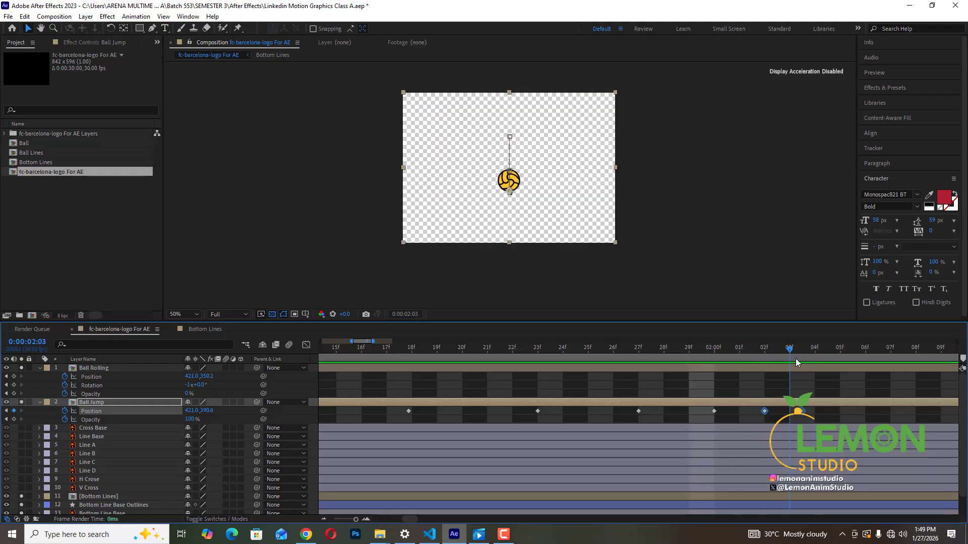
pyautogui.moveTo(802, 411); pyautogui.dragTo(790, 411)
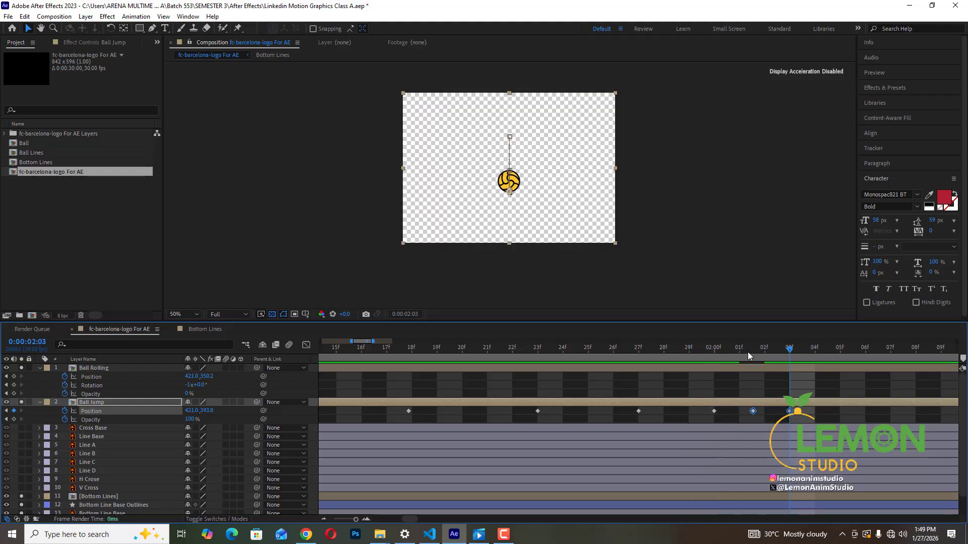
# Step: Preview the retimed ball animation, including a playback started at 0:00:00:29, with the whole keyframe range in view
pyautogui.moveTo(789, 351); pyautogui.dragTo(498, 382)
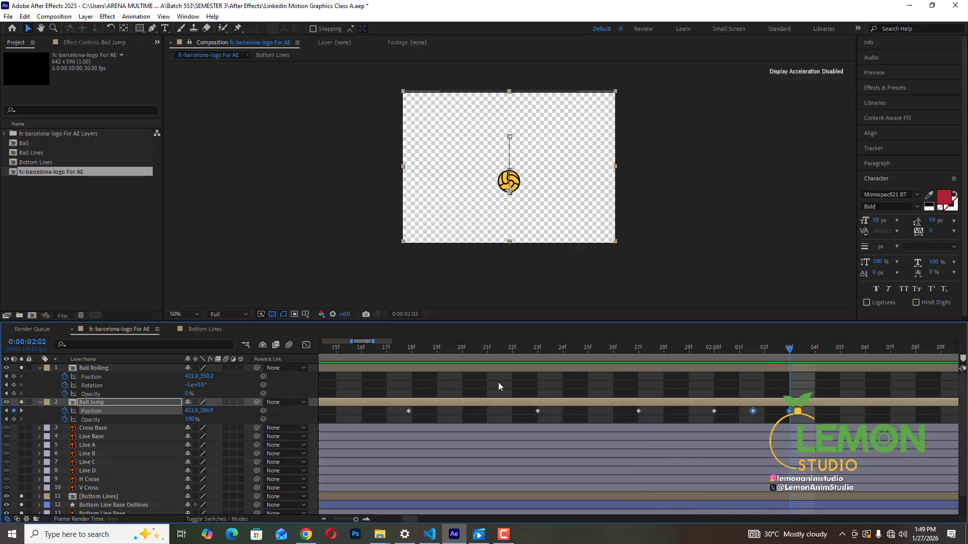
pyautogui.press('space')
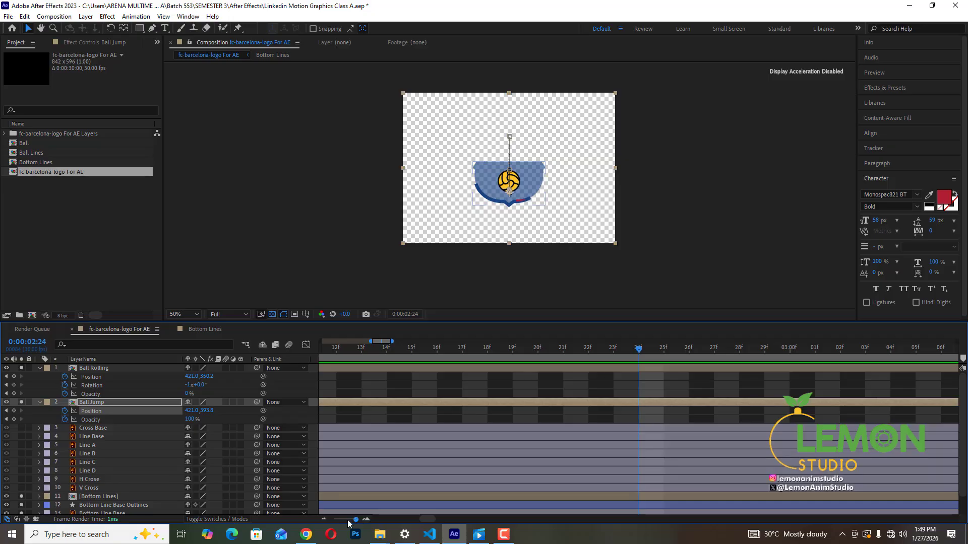
pyautogui.moveTo(348, 521); pyautogui.dragTo(352, 519)
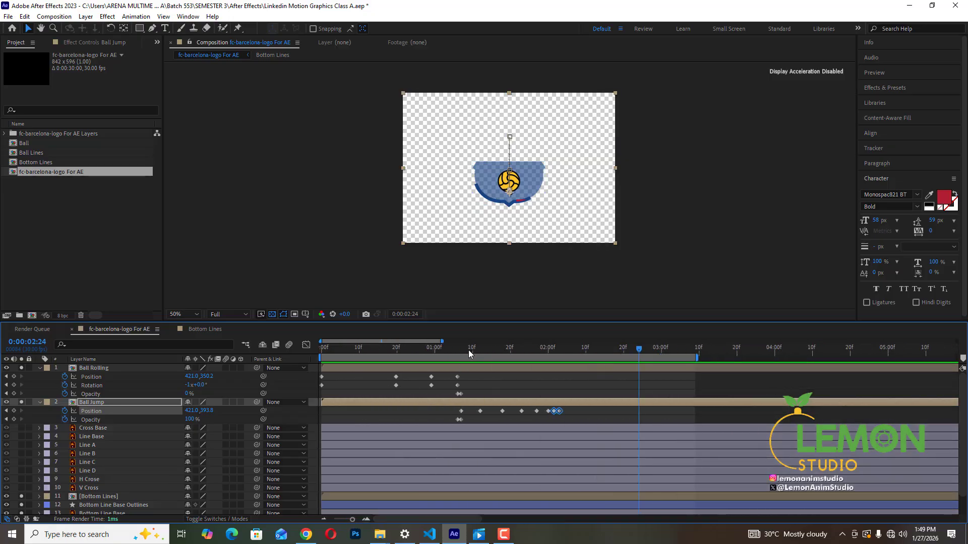
pyautogui.click(445, 353)
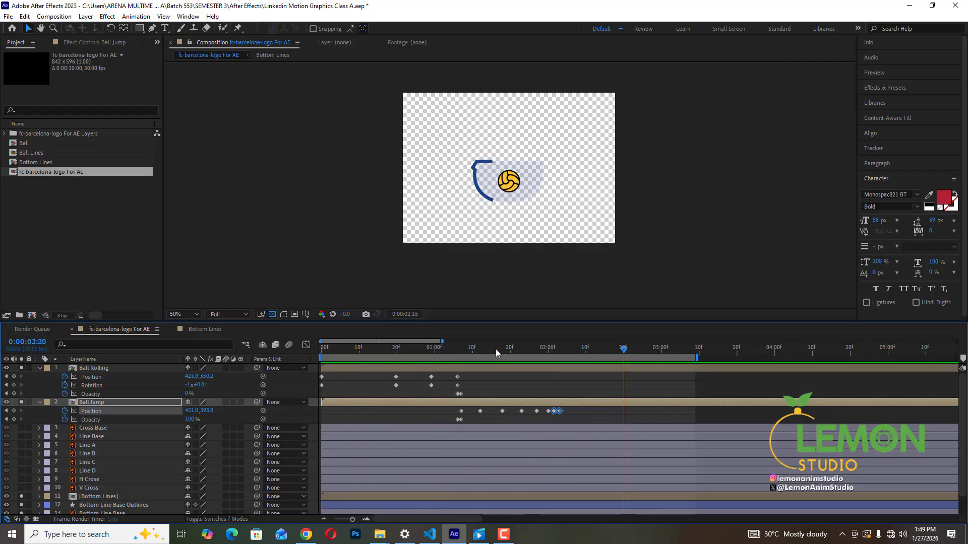
pyautogui.moveTo(495, 349); pyautogui.dragTo(586, 409)
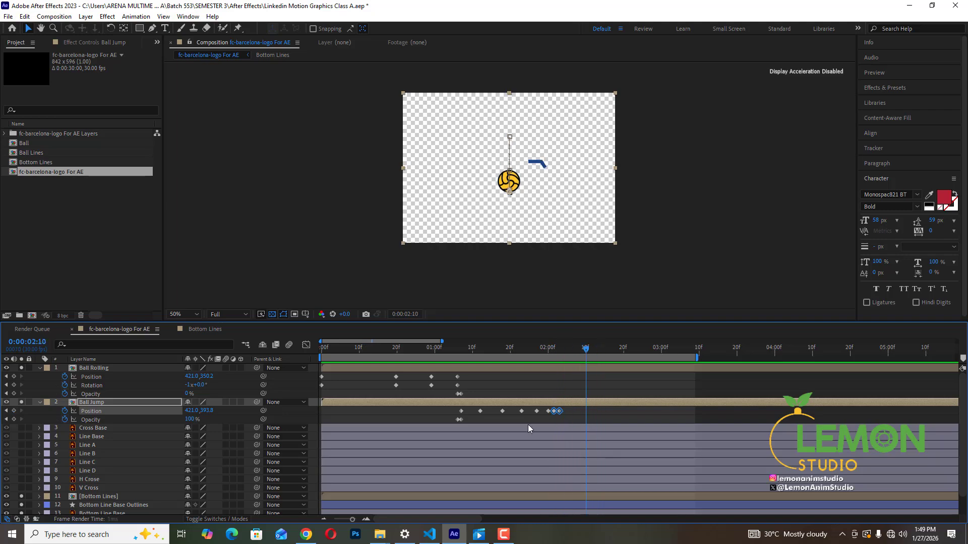
pyautogui.moveTo(527, 425); pyautogui.dragTo(431, 448)
pyautogui.press('space')
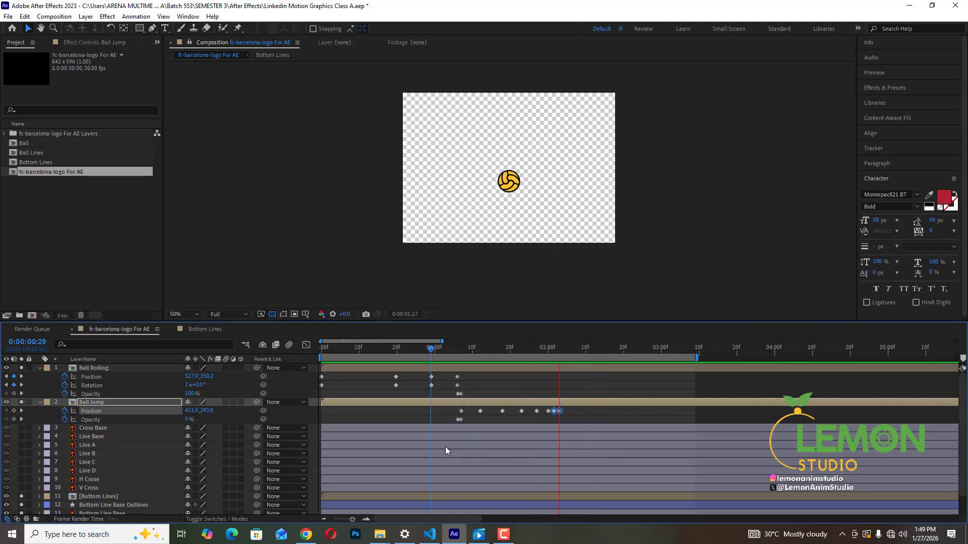
pyautogui.press('space')
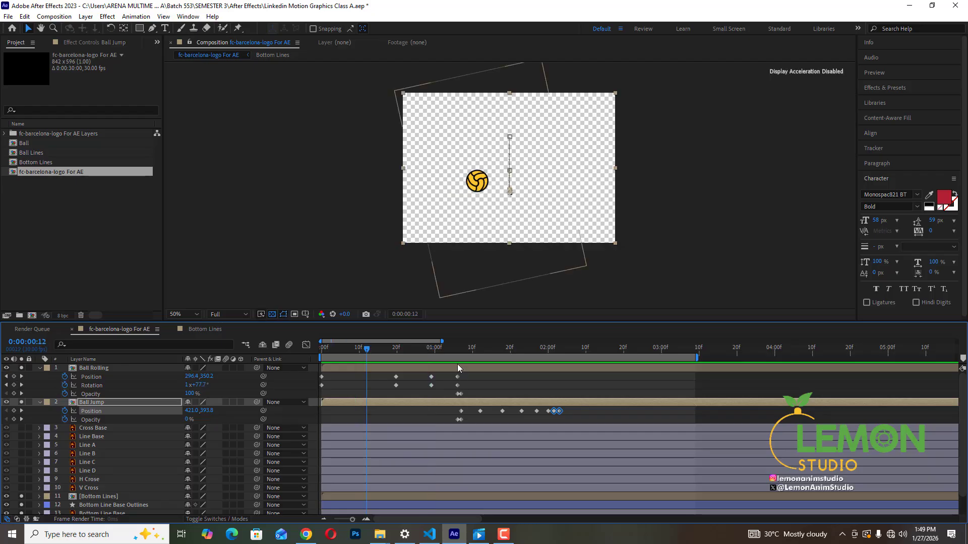
# Step: Scrub through the Ball Jump bounces between 0:00:01:07 and 0:00:01:24, ending back at 0:00:01:07
pyautogui.click(457, 349)
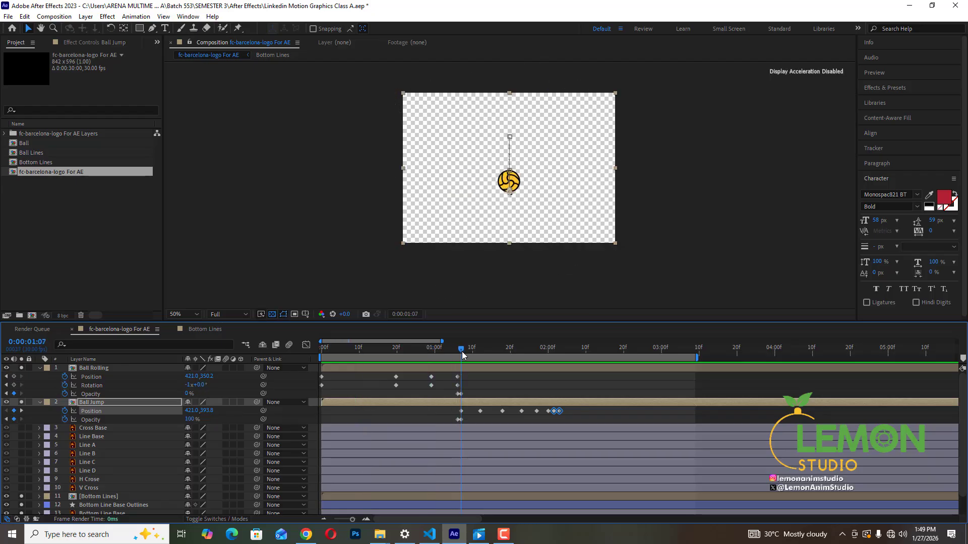
pyautogui.moveTo(462, 352); pyautogui.dragTo(526, 407)
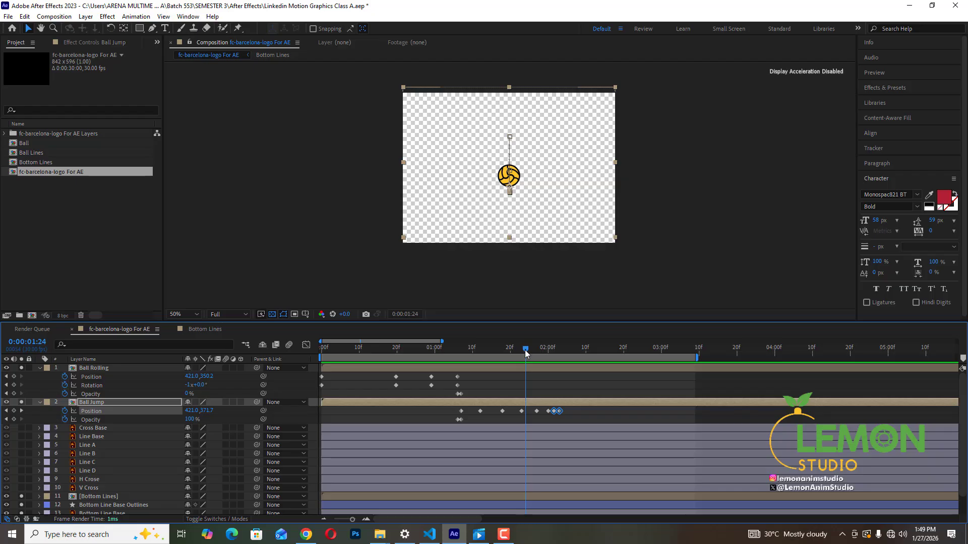
pyautogui.moveTo(526, 351); pyautogui.dragTo(505, 407)
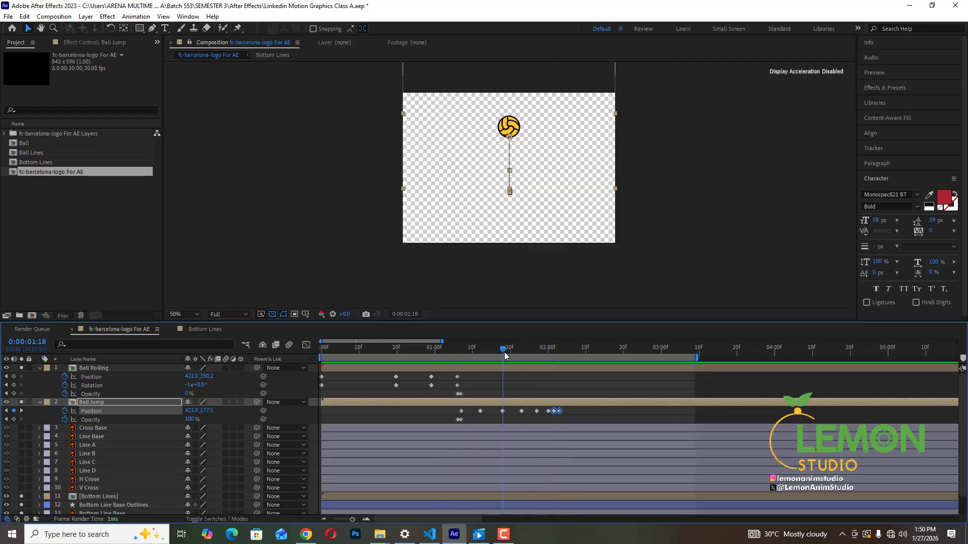
pyautogui.moveTo(497, 349); pyautogui.dragTo(463, 367)
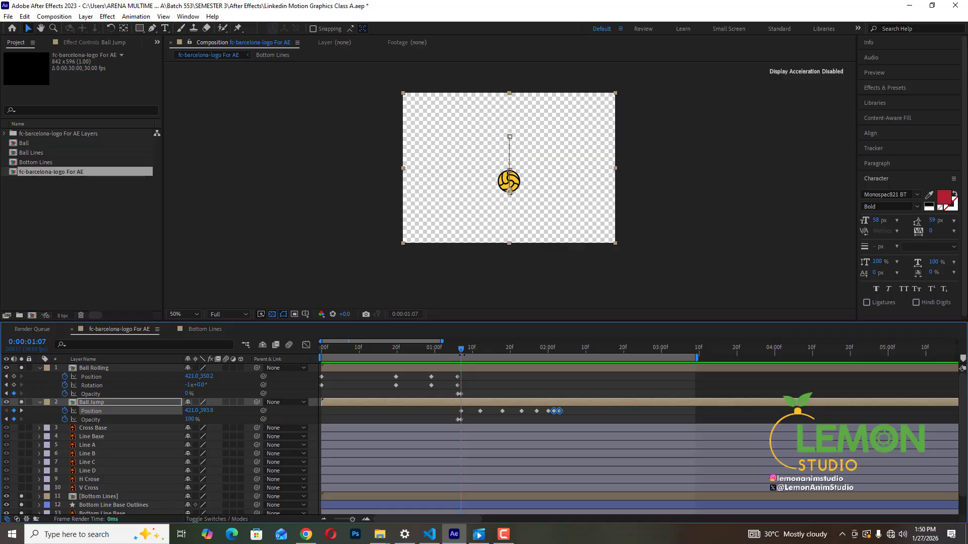
# Step: Reveal the Scale and Anchor Point properties of the Ball Jump layer alongside Position and Opacity
pyautogui.click(106, 404)
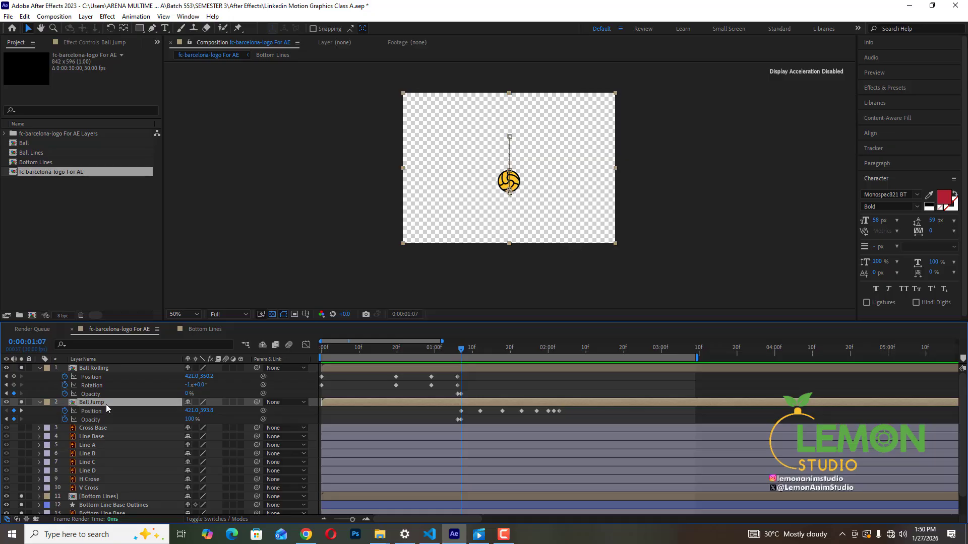
pyautogui.hotkey('shift', 's')
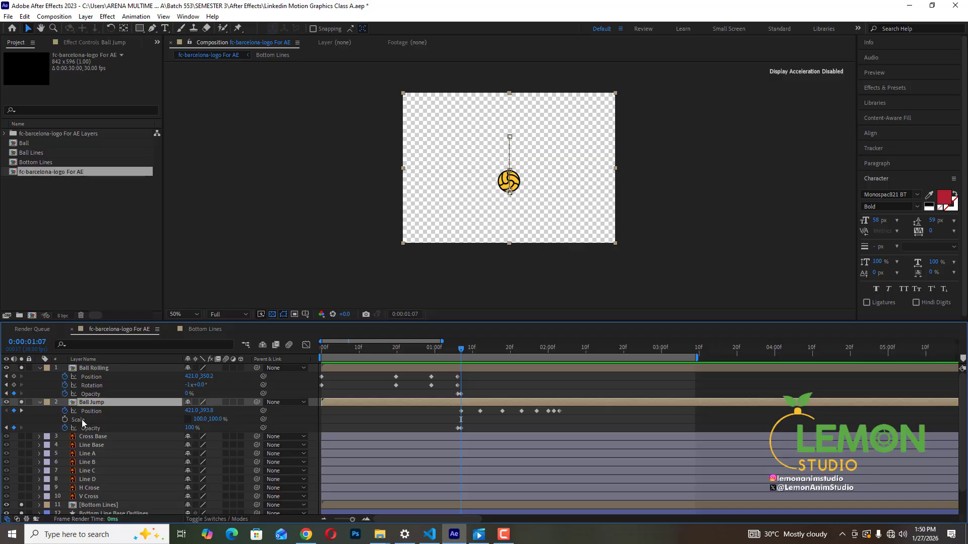
pyautogui.click(93, 411)
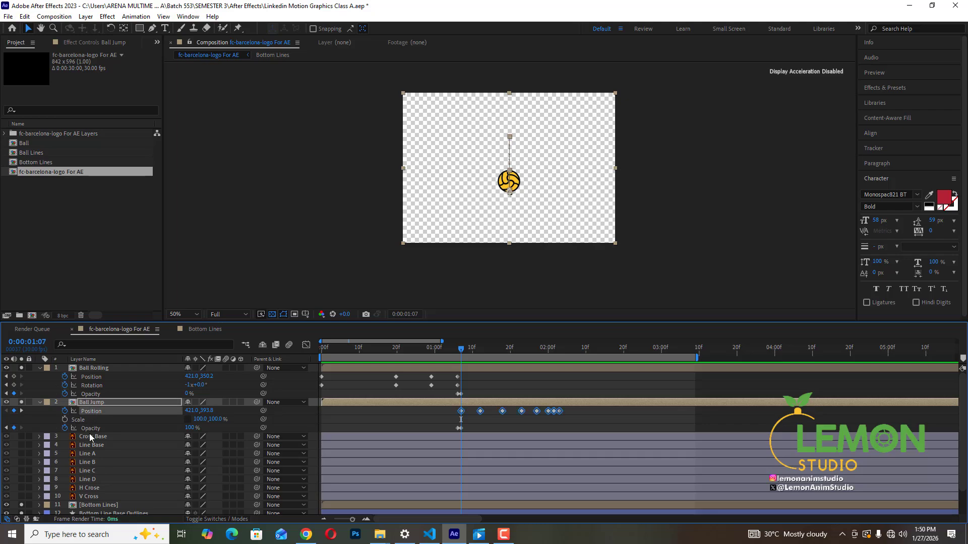
pyautogui.click(93, 428)
pyautogui.click(97, 409)
pyautogui.hotkey('shift', 'a')
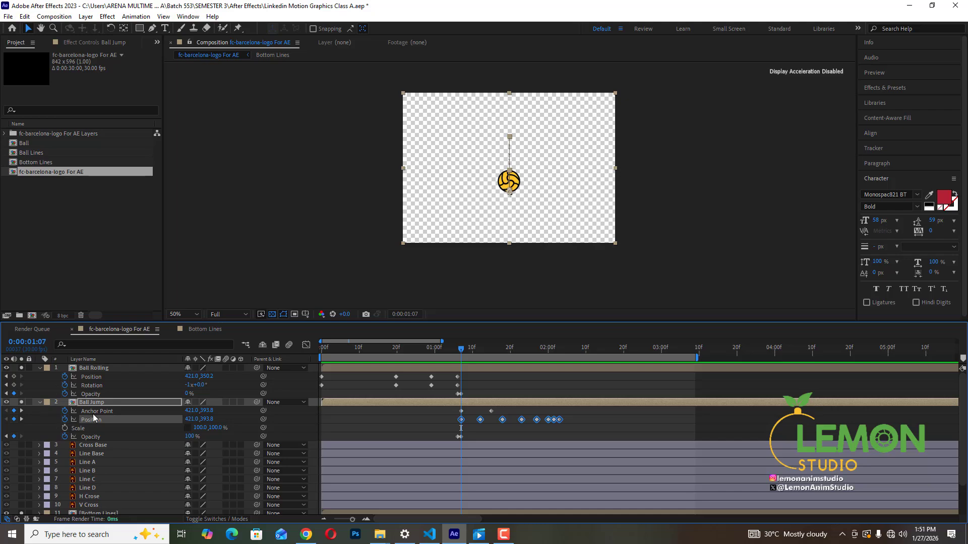
# Step: Remove the Anchor Point animation from Ball Jump with the time at 0:00:01:06, and preview the result
pyautogui.moveTo(455, 354)
pyautogui.mouseDown()
pyautogui.moveTo(492, 351)
pyautogui.moveTo(457, 355)
pyautogui.mouseUp()
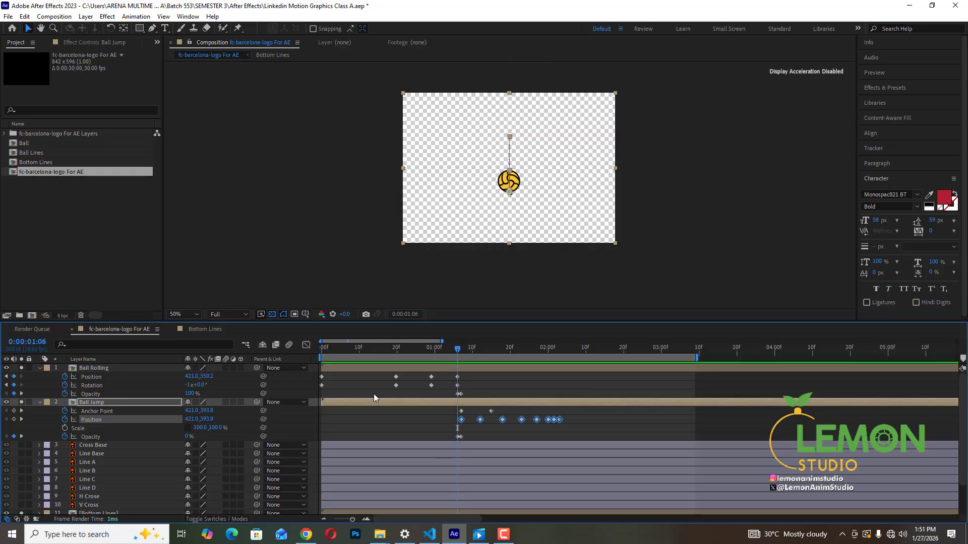
pyautogui.click(65, 411)
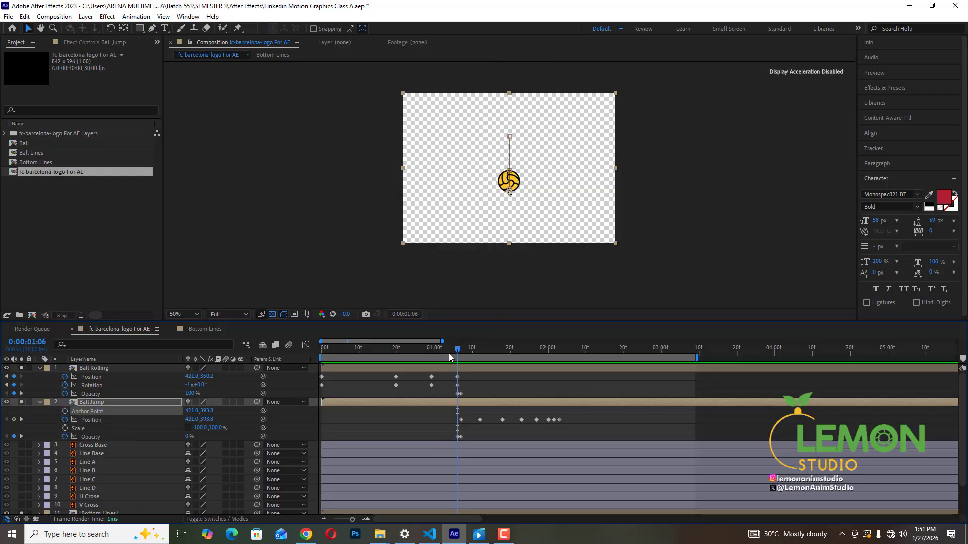
pyautogui.press('space')
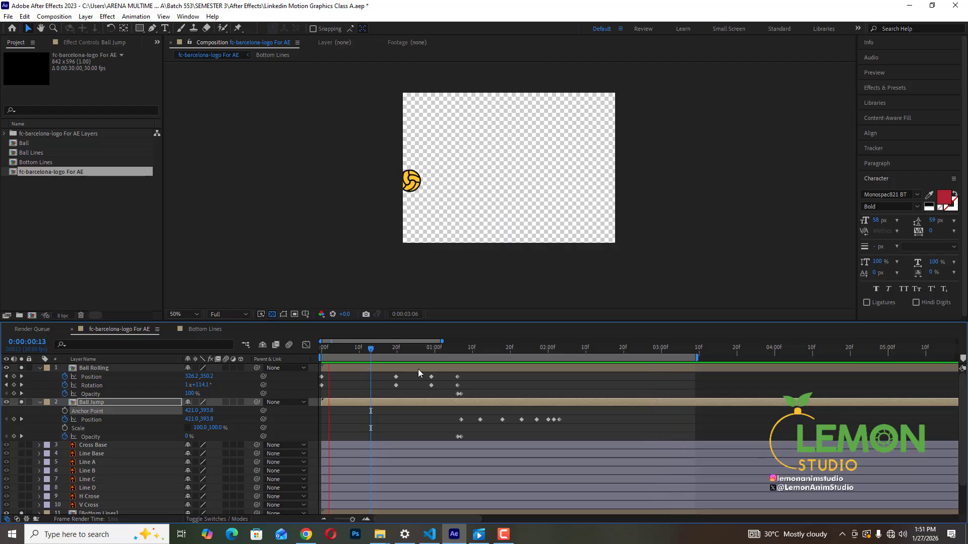
pyautogui.press('space')
# Step: Show only the Position and Scale properties of the Ball Jump layer with the time at 0:00:01:07
pyautogui.click(462, 359)
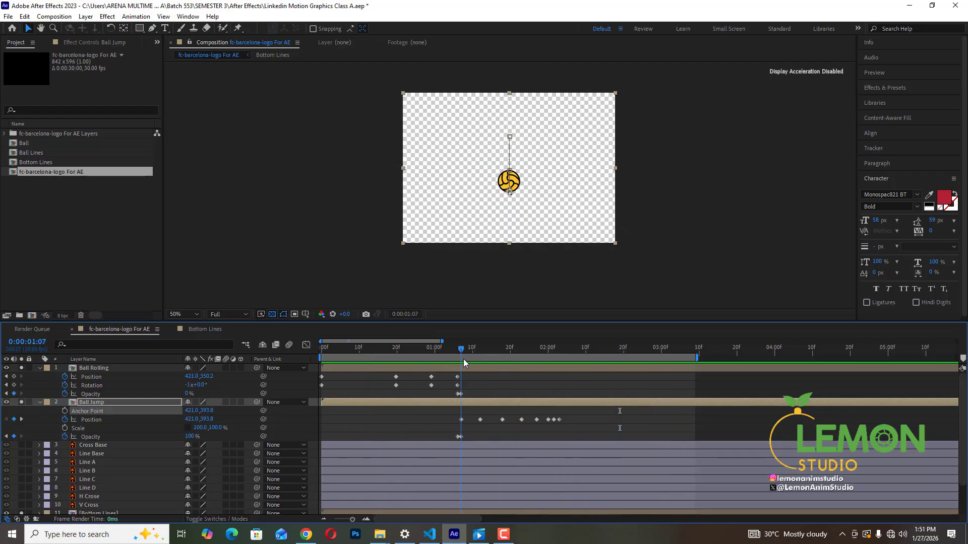
pyautogui.click(81, 428)
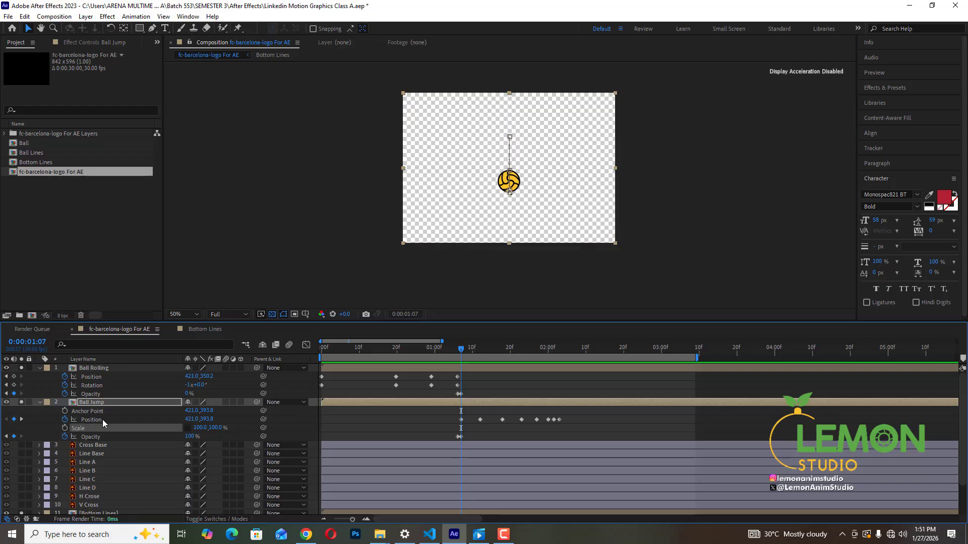
pyautogui.press('s')
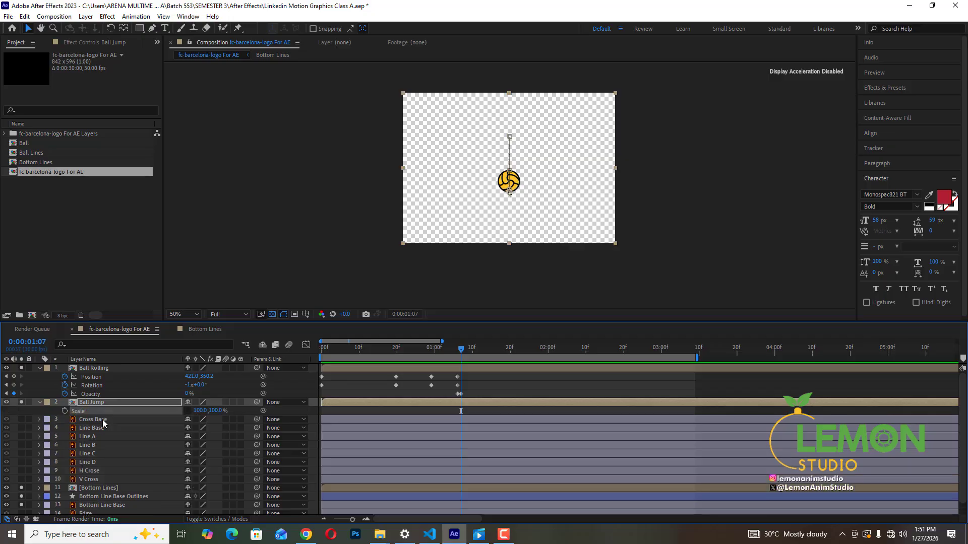
pyautogui.hotkey('shift', 'p')
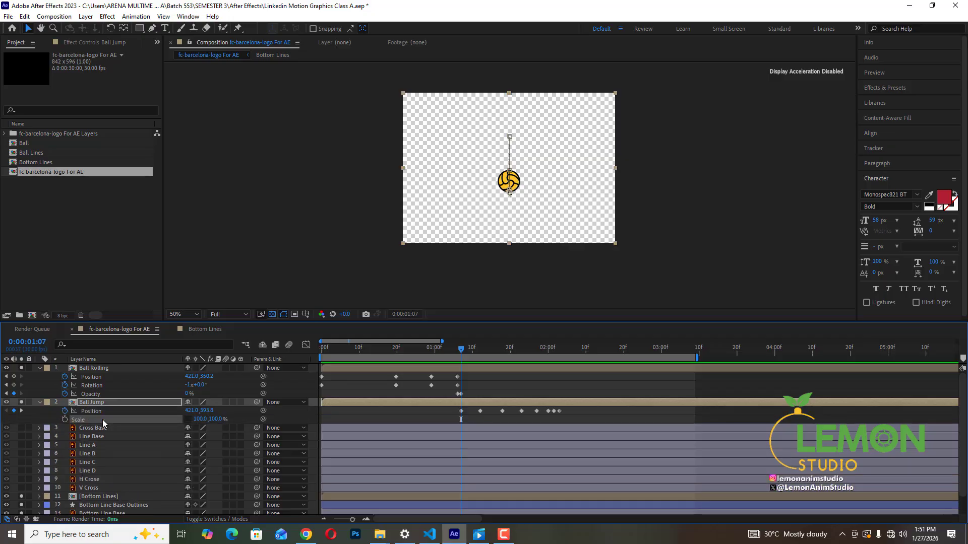
# Step: Start animating Ball Jump's Scale and move its first keyframe to 0:00:01:09
pyautogui.click(64, 420)
pyautogui.moveTo(352, 520); pyautogui.dragTo(355, 521)
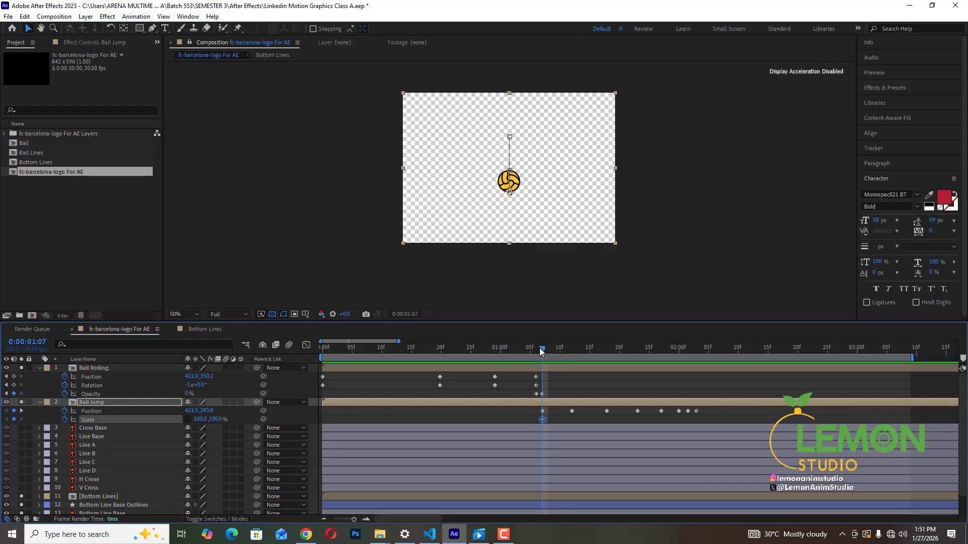
pyautogui.moveTo(540, 351); pyautogui.dragTo(542, 379)
pyautogui.moveTo(543, 422); pyautogui.dragTo(555, 421)
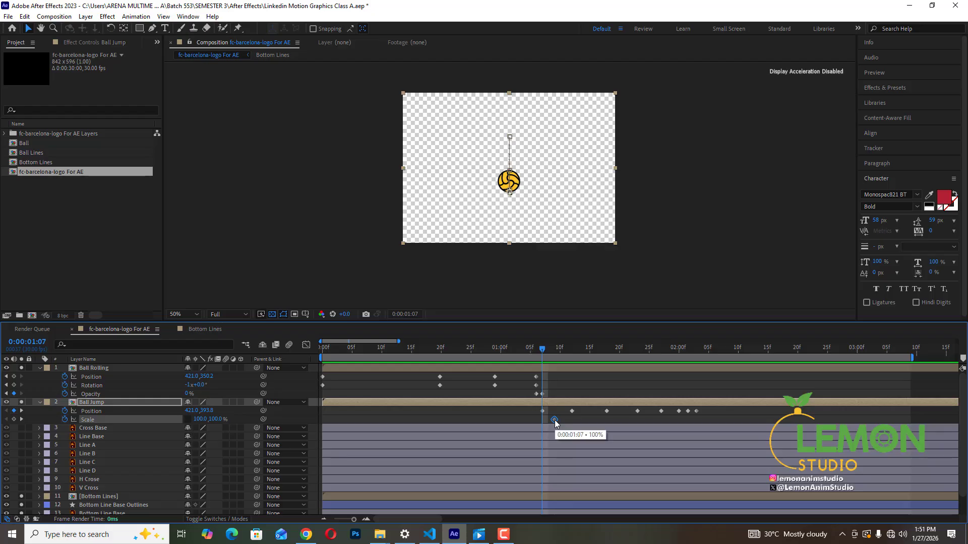
# Step: Squash the ball at 0:00:01:12 with a Ball Jump Scale keyframe of 152, 38%
pyautogui.moveTo(556, 353); pyautogui.dragTo(573, 368)
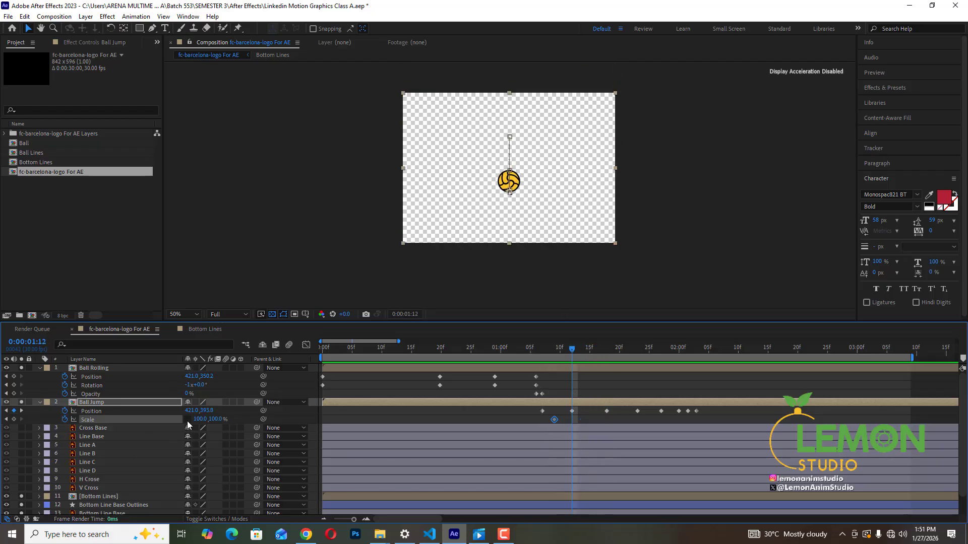
pyautogui.moveTo(215, 419)
pyautogui.mouseDown()
pyautogui.moveTo(224, 419)
pyautogui.moveTo(206, 419)
pyautogui.mouseUp()
pyautogui.press('.')
pyautogui.press('.')
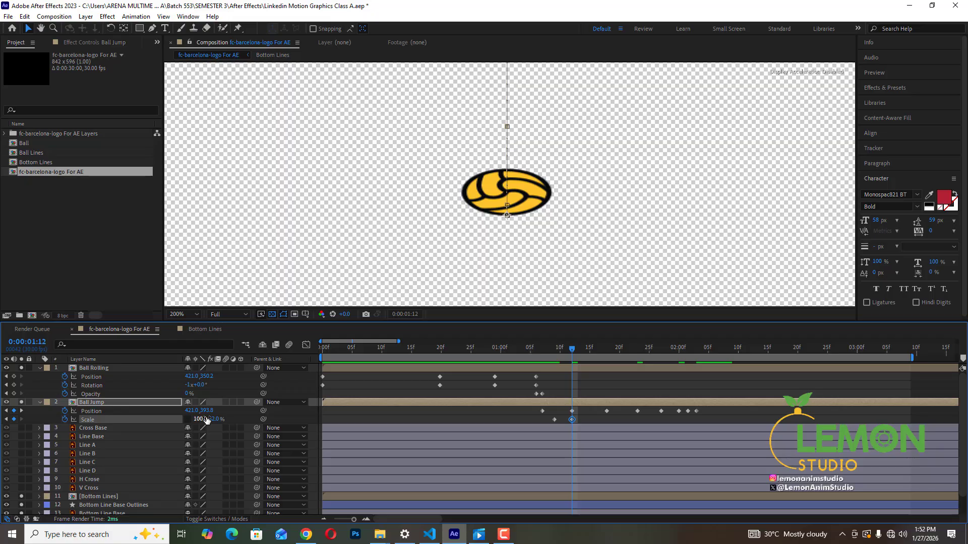
pyautogui.moveTo(199, 419); pyautogui.dragTo(221, 420)
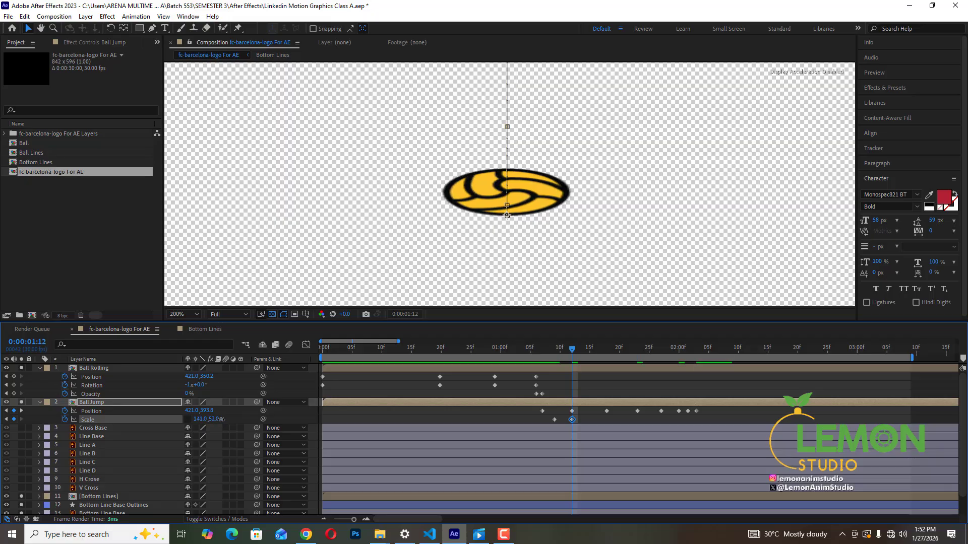
pyautogui.moveTo(195, 419)
pyautogui.mouseDown()
pyautogui.moveTo(228, 425)
pyautogui.moveTo(209, 420)
pyautogui.mouseUp()
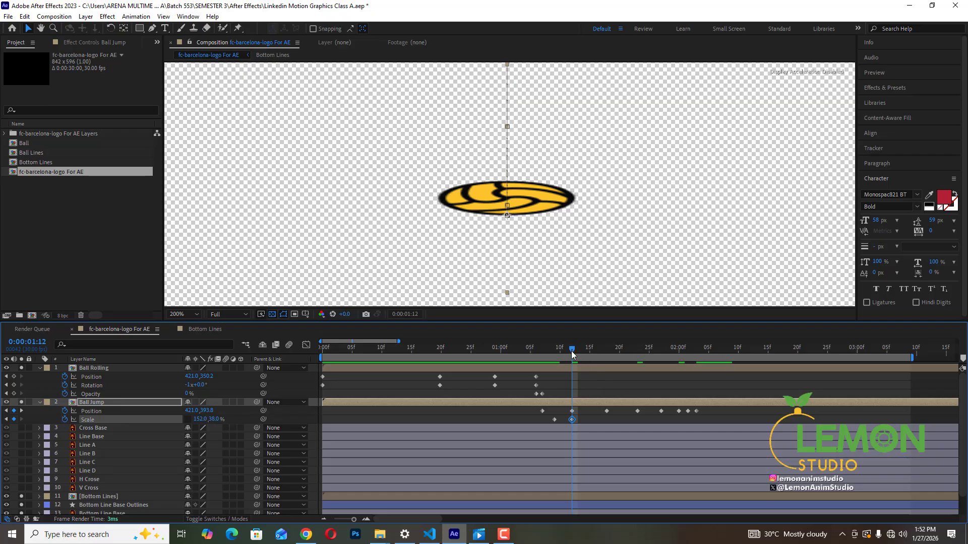
# Step: Add a Ball Jump Scale keyframe of 100, 100% at 0:00:01:14
pyautogui.moveTo(553, 360); pyautogui.dragTo(581, 357)
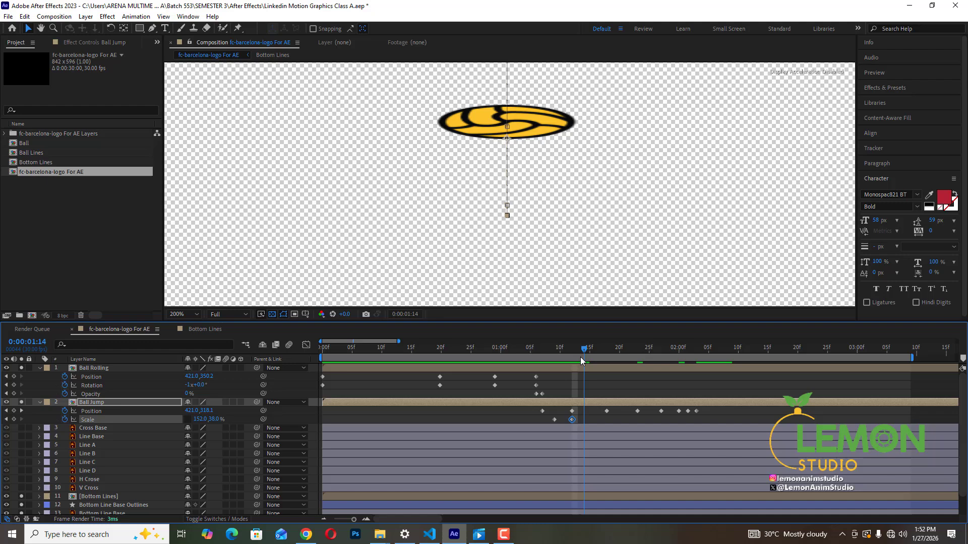
pyautogui.click(191, 411)
pyautogui.click(200, 419)
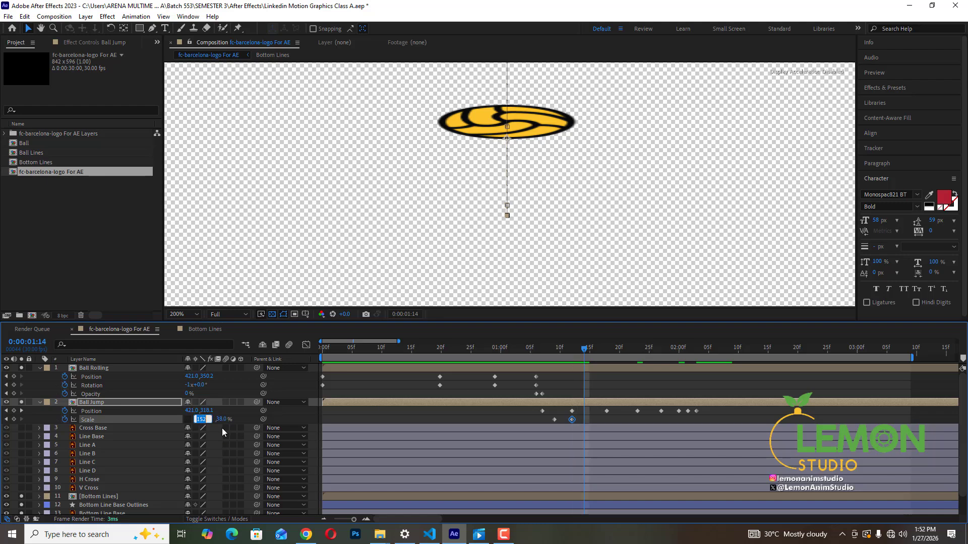
pyautogui.write('100')
pyautogui.press('Return')
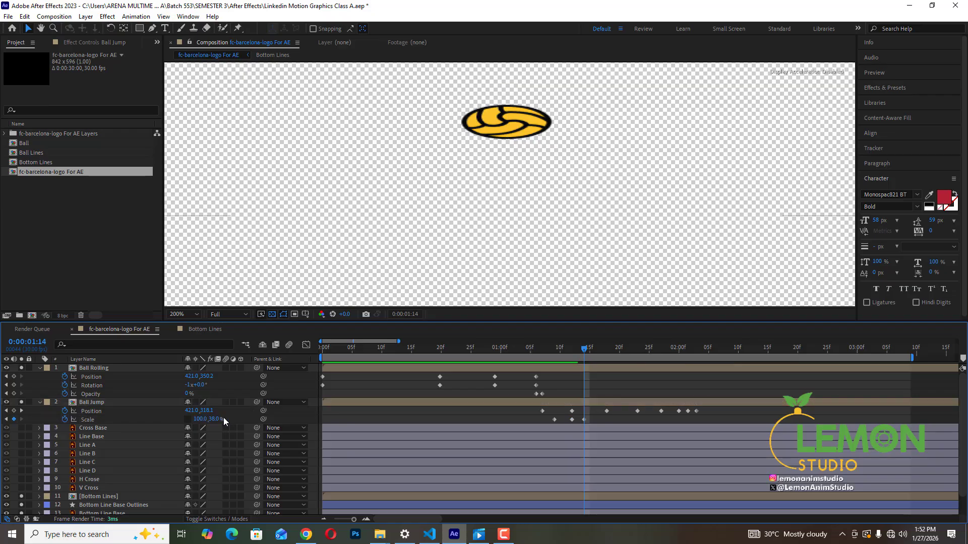
pyautogui.click(216, 418)
pyautogui.write('100')
pyautogui.press('Return')
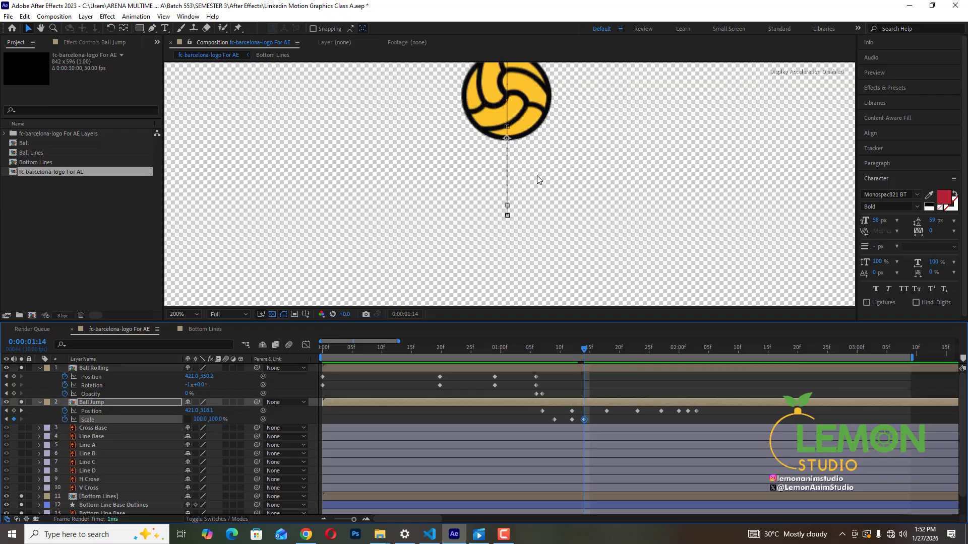
# Step: Stretch the ball by setting the Scale keyframe at 0:00:01:14 to 80, 130%, and move that keyframe to 0:00:01:13
pyautogui.scroll(-2, 537, 179)
pyautogui.scroll(1, 511, 204)
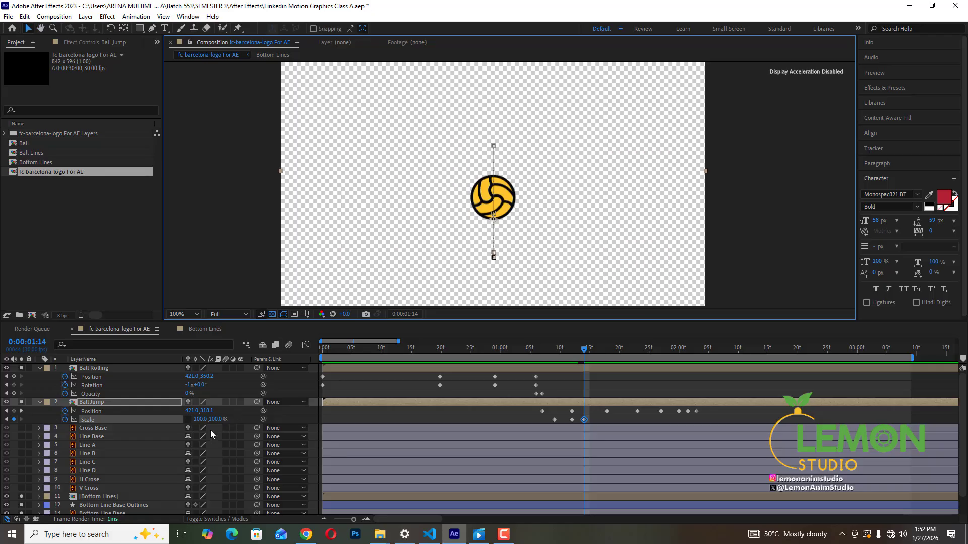
pyautogui.moveTo(216, 419)
pyautogui.mouseDown()
pyautogui.moveTo(227, 420)
pyautogui.moveTo(189, 418)
pyautogui.moveTo(216, 419)
pyautogui.mouseUp()
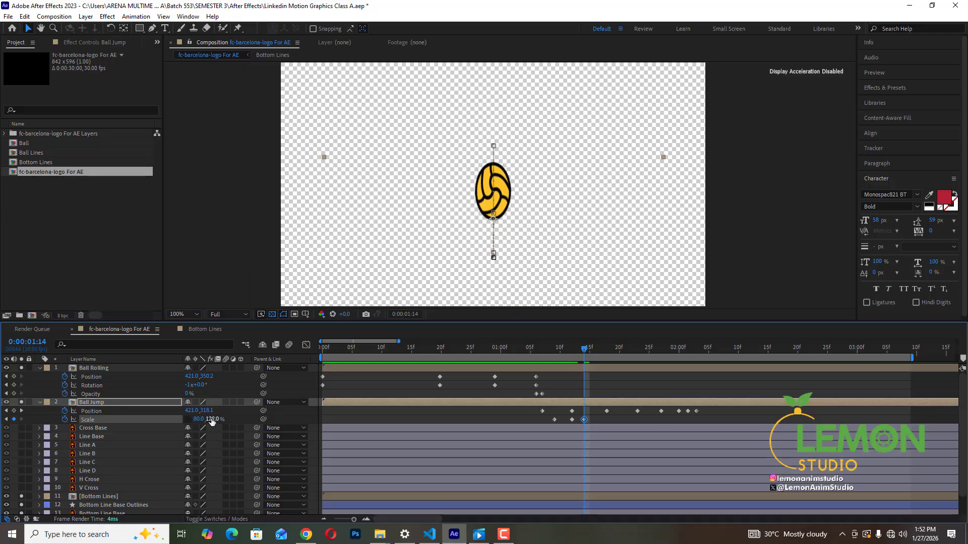
pyautogui.click(213, 419)
pyautogui.write('130')
pyautogui.press('Return')
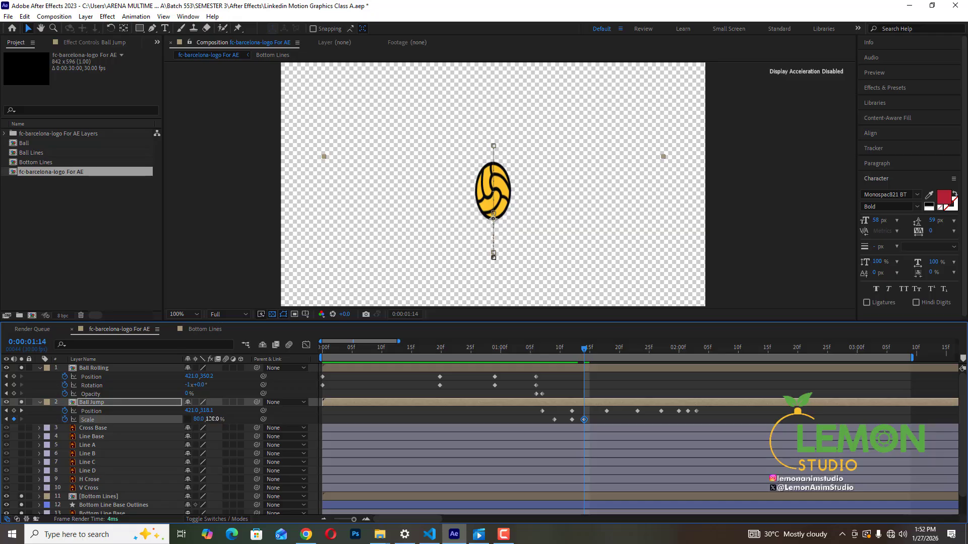
pyautogui.moveTo(586, 350); pyautogui.dragTo(577, 372)
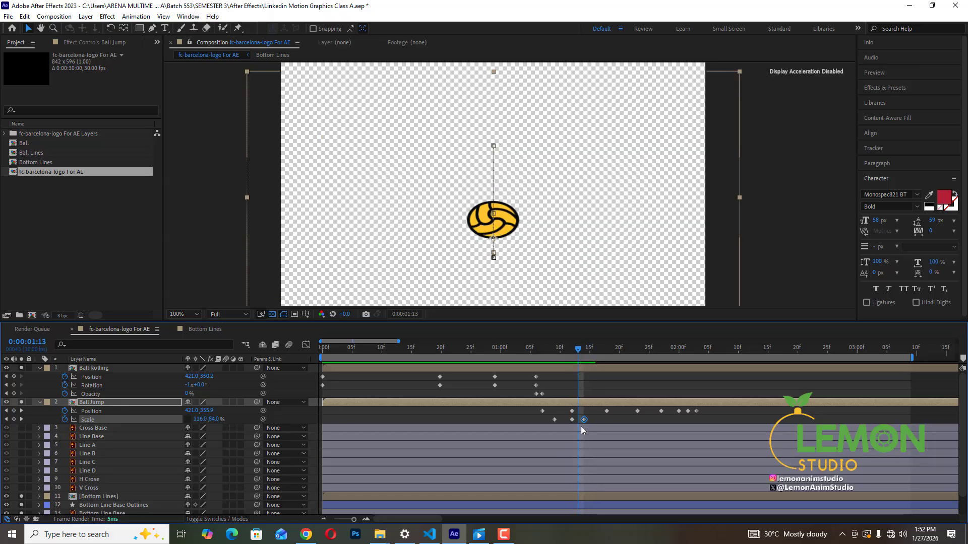
pyautogui.moveTo(582, 420); pyautogui.dragTo(579, 419)
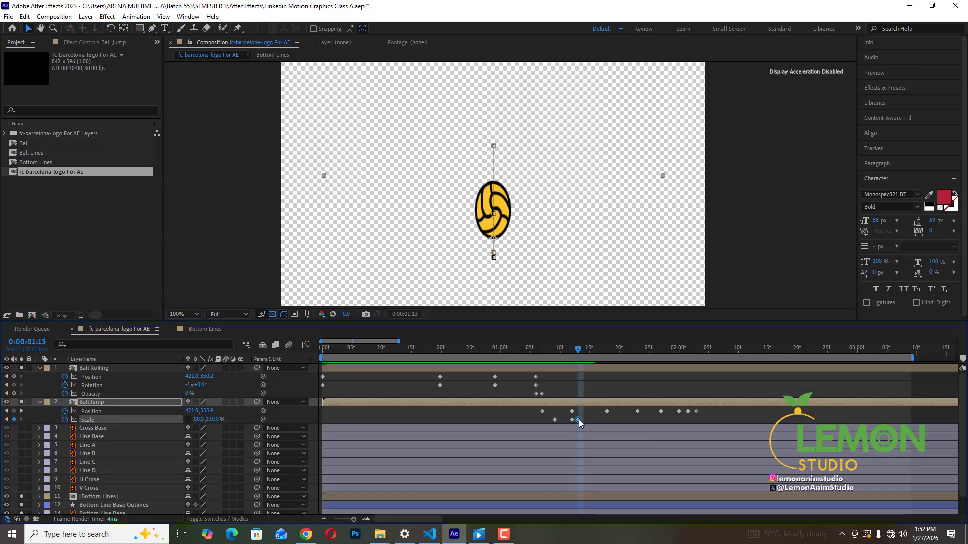
# Step: Return the ball to its round shape with a Scale keyframe of 100, 100% at 0:00:01:15
pyautogui.moveTo(578, 349)
pyautogui.mouseDown()
pyautogui.moveTo(547, 361)
pyautogui.moveTo(603, 359)
pyautogui.moveTo(588, 365)
pyautogui.mouseUp()
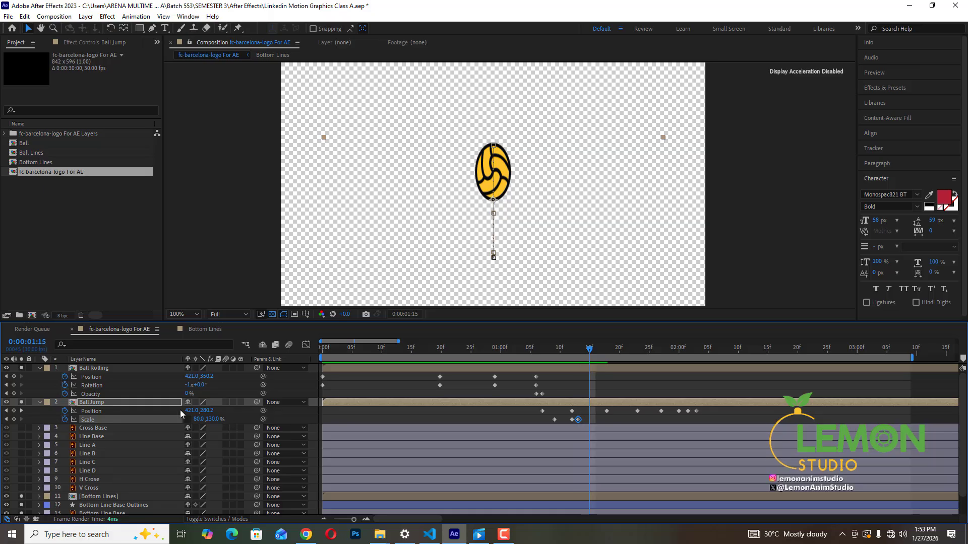
pyautogui.click(198, 420)
pyautogui.write('100')
pyautogui.press('Return')
pyautogui.click(224, 420)
pyautogui.write('10')
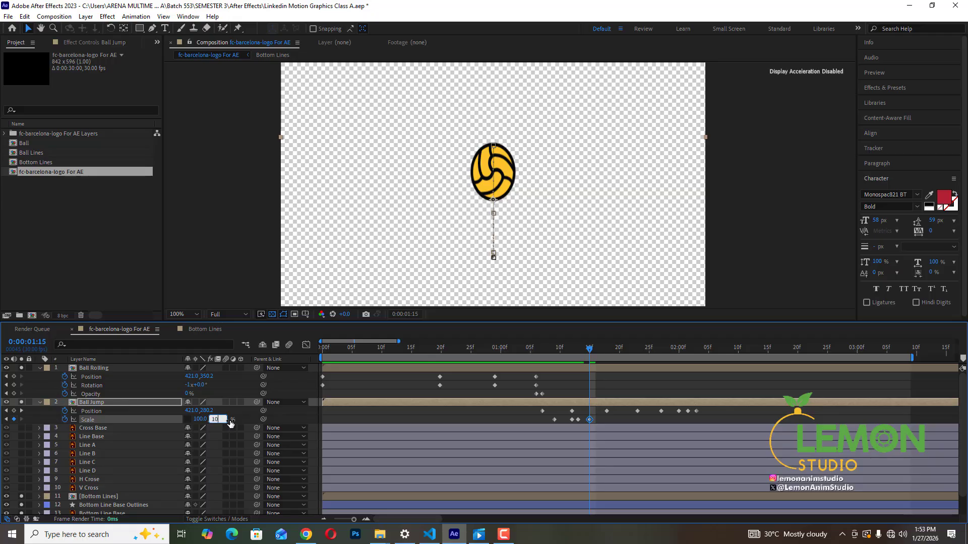
pyautogui.write('0')
pyautogui.press('Return')
# Step: Shift Ball Jump's Position keyframes from the first bounce peak onward so that the peak sits exactly on 0:00:01:18
pyautogui.moveTo(589, 348); pyautogui.dragTo(607, 376)
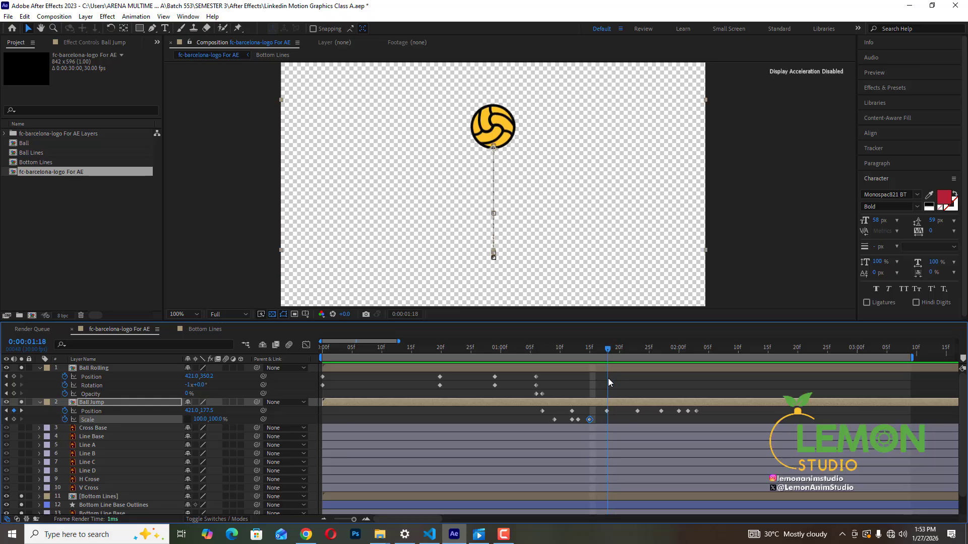
pyautogui.moveTo(607, 379)
pyautogui.mouseDown()
pyautogui.moveTo(623, 379)
pyautogui.moveTo(605, 385)
pyautogui.mouseUp()
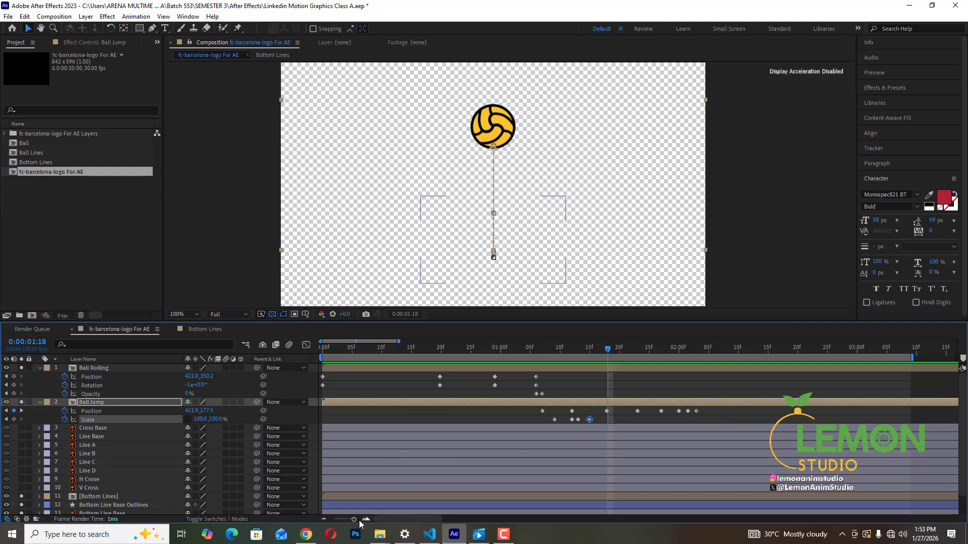
pyautogui.moveTo(351, 523); pyautogui.dragTo(356, 524)
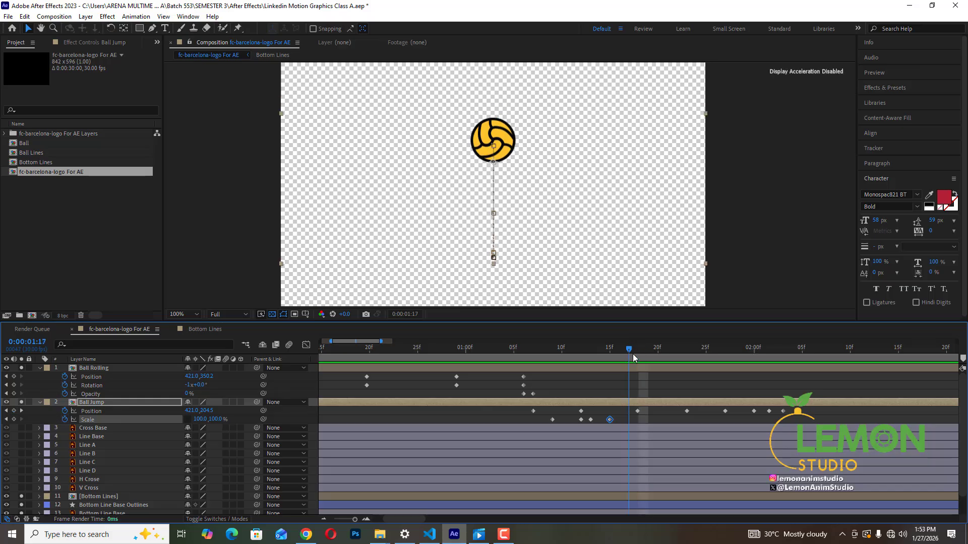
pyautogui.moveTo(819, 424); pyautogui.dragTo(625, 409)
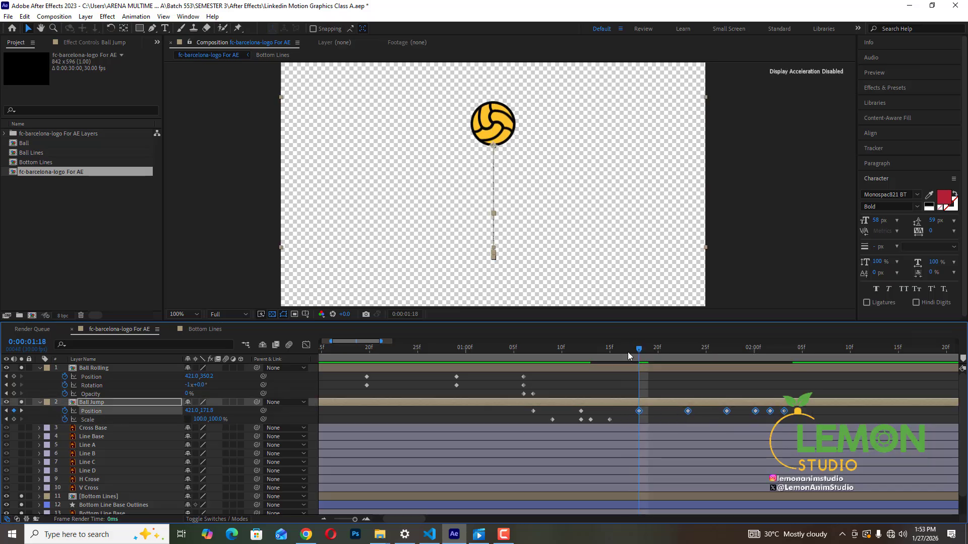
# Step: Add Ball Jump Scale keyframes holding 100, 100% at 0:00:01:22 and 0:00:01:21, before the second landing
pyautogui.moveTo(628, 352); pyautogui.dragTo(674, 388)
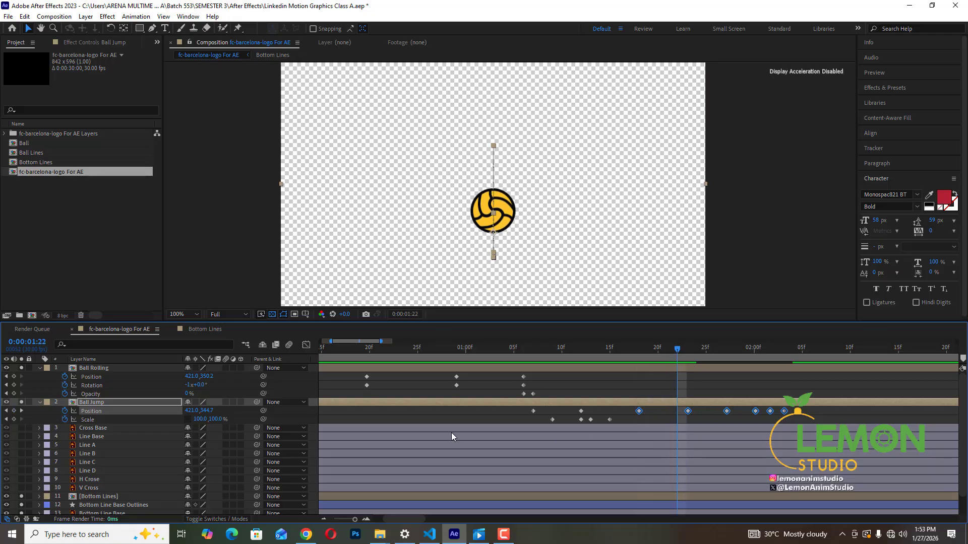
pyautogui.click(14, 420)
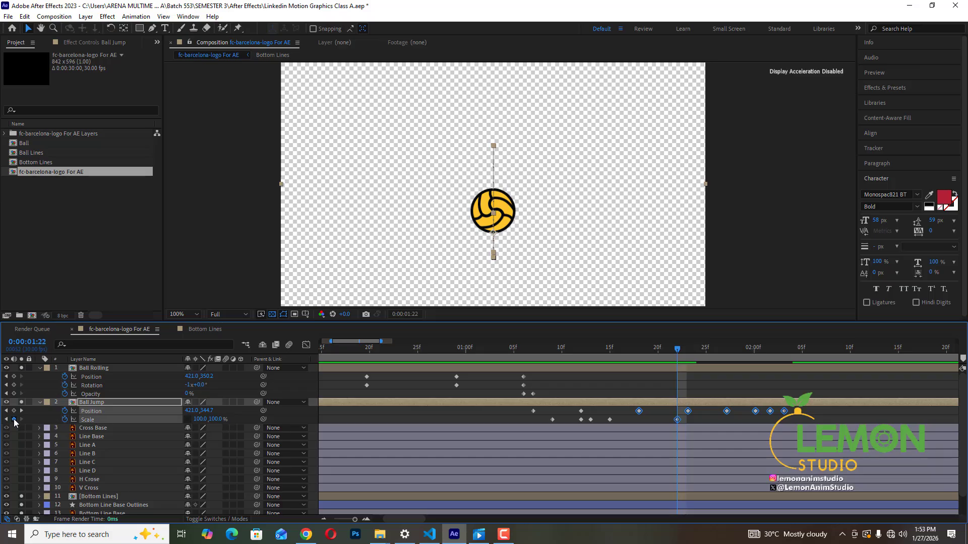
pyautogui.moveTo(676, 351); pyautogui.dragTo(687, 353)
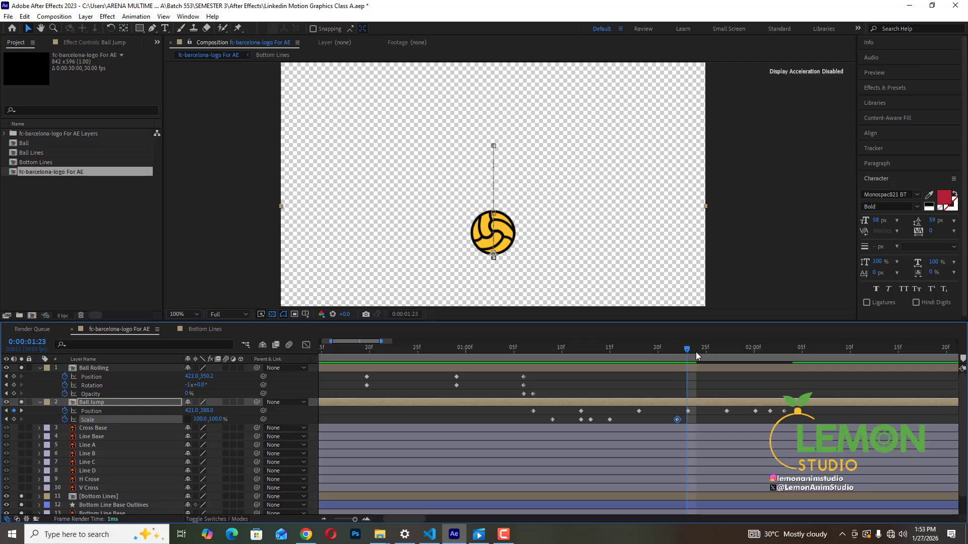
pyautogui.moveTo(676, 352); pyautogui.dragTo(664, 355)
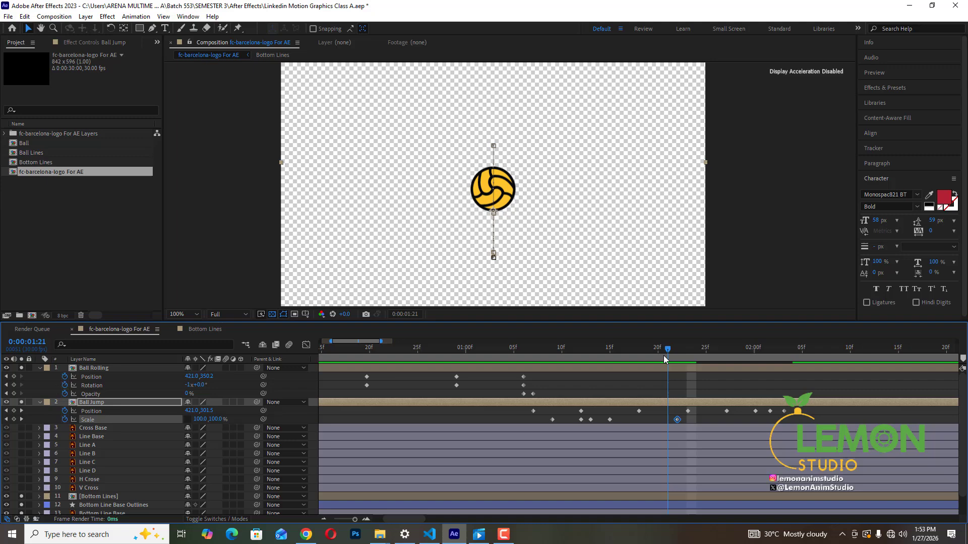
pyautogui.click(13, 419)
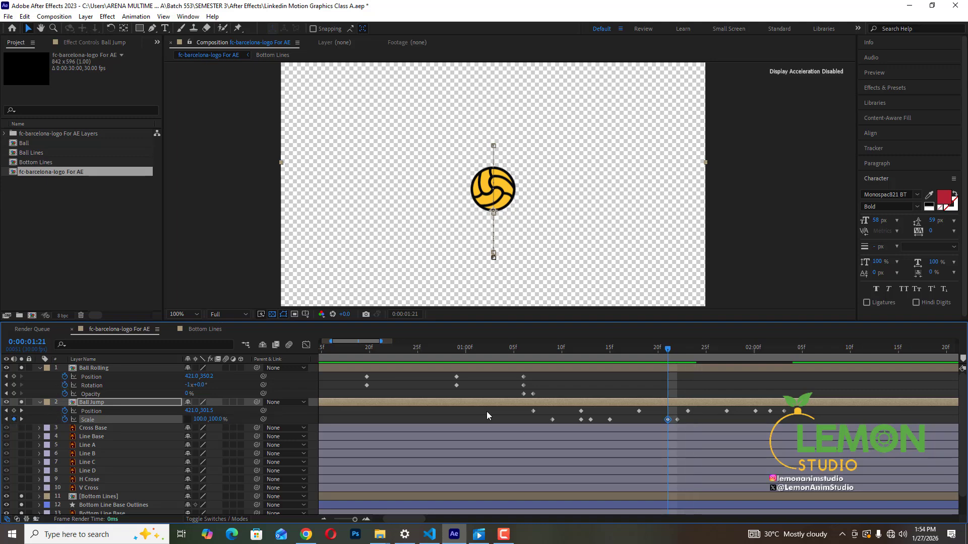
# Step: Stretch the falling ball by setting the Scale keyframe at 0:00:01:22 to 81, 134%
pyautogui.click(674, 348)
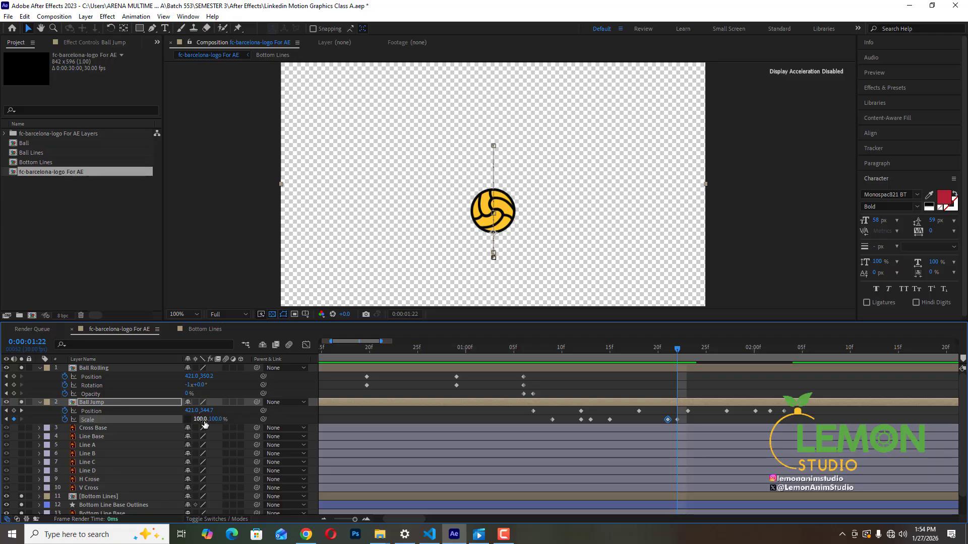
pyautogui.moveTo(201, 423)
pyautogui.mouseDown()
pyautogui.moveTo(235, 416)
pyautogui.moveTo(192, 420)
pyautogui.mouseUp()
pyautogui.hotkey('ctrl', 'z')
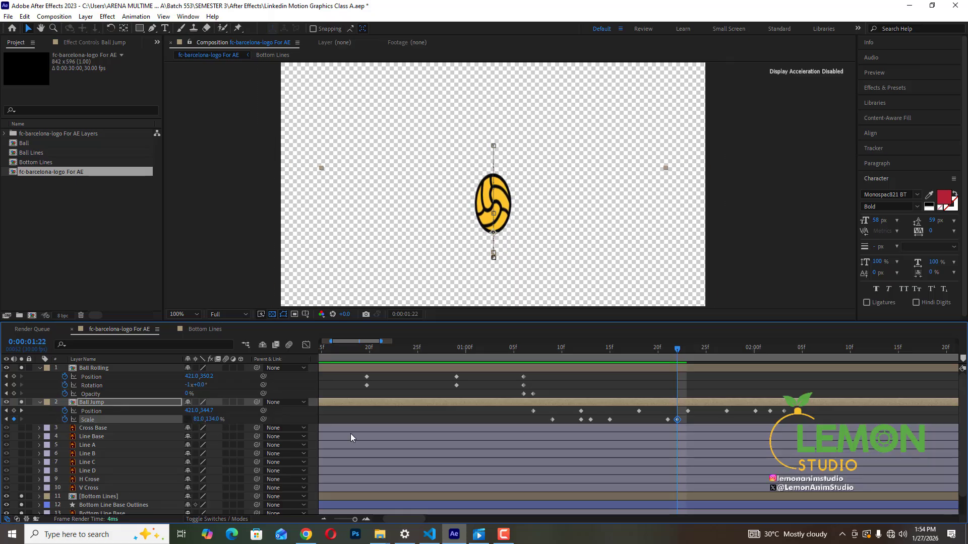
# Step: Align the Position keyframes from the second landing onward to 0:00:01:23, and set Scale at that time to 81, 141%
pyautogui.moveTo(676, 350); pyautogui.dragTo(685, 355)
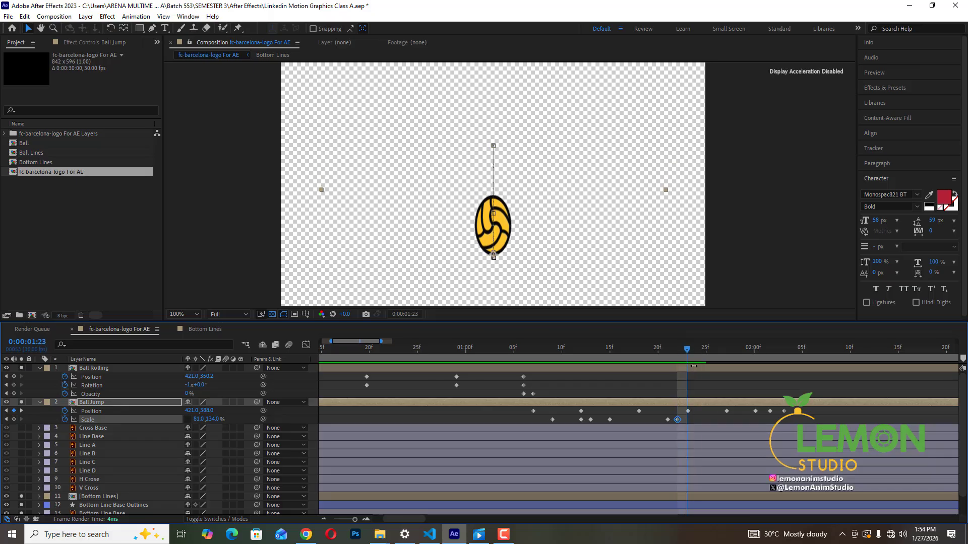
pyautogui.moveTo(793, 417); pyautogui.dragTo(687, 413)
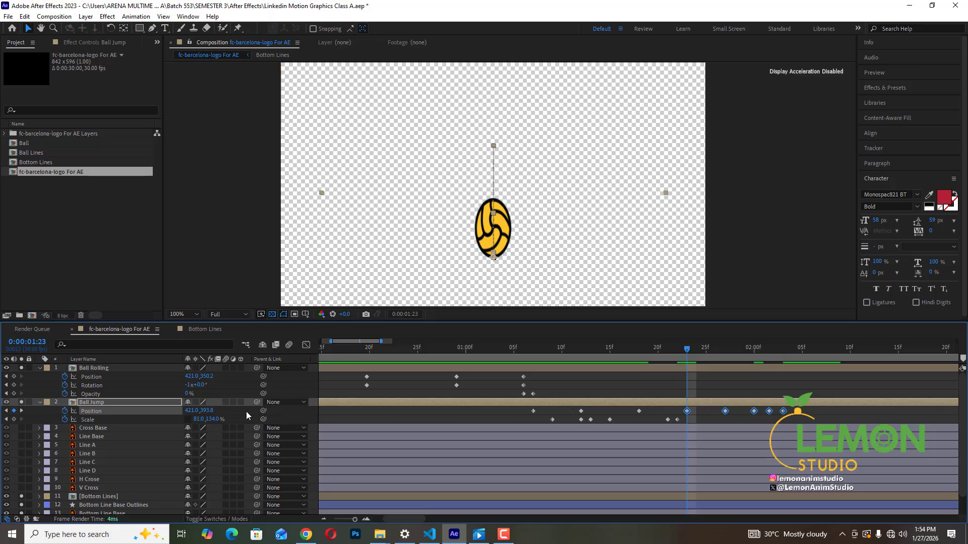
pyautogui.moveTo(211, 423); pyautogui.dragTo(213, 418)
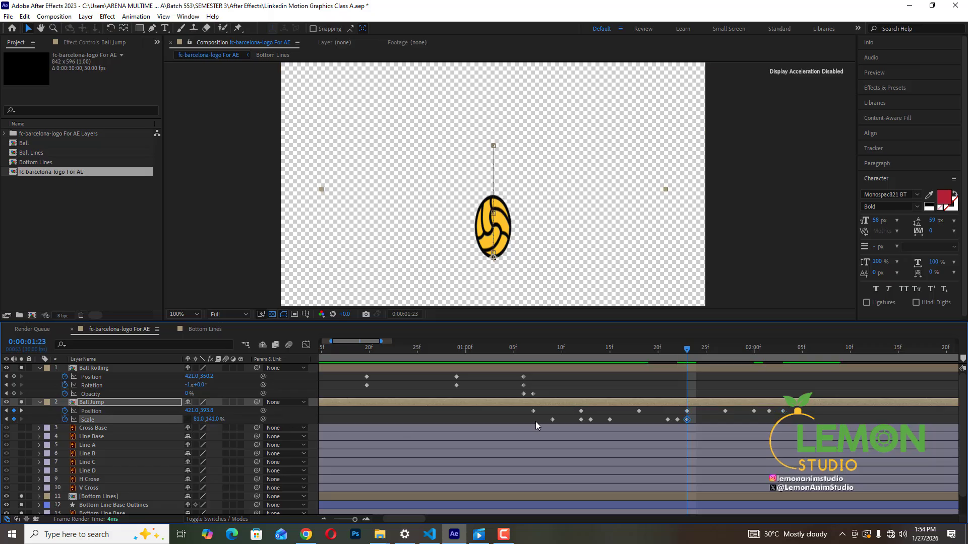
# Step: Squash the ball at the second landing by copying the 152, 38% Scale keyframe from 0:00:01:12 to 0:00:01:23
pyautogui.click(582, 420)
pyautogui.click(579, 353)
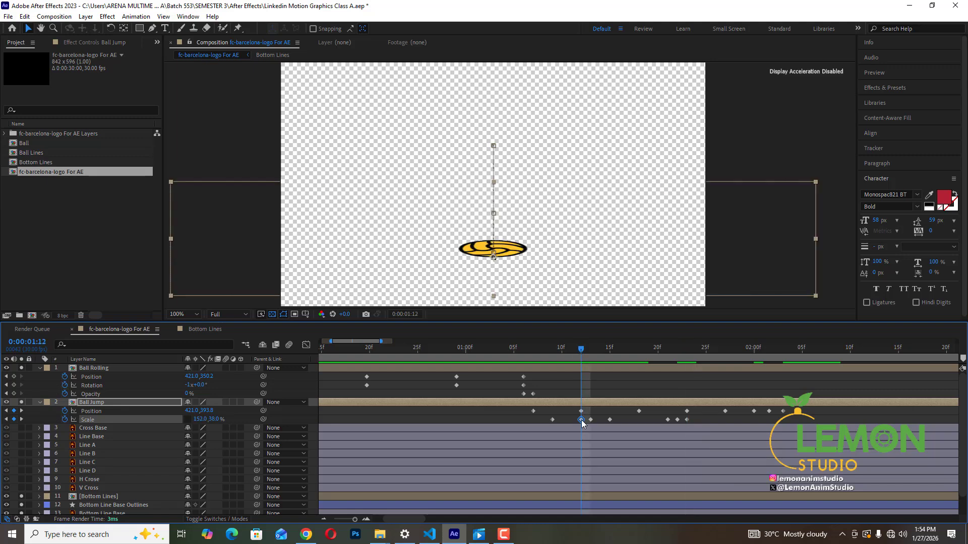
pyautogui.click(688, 351)
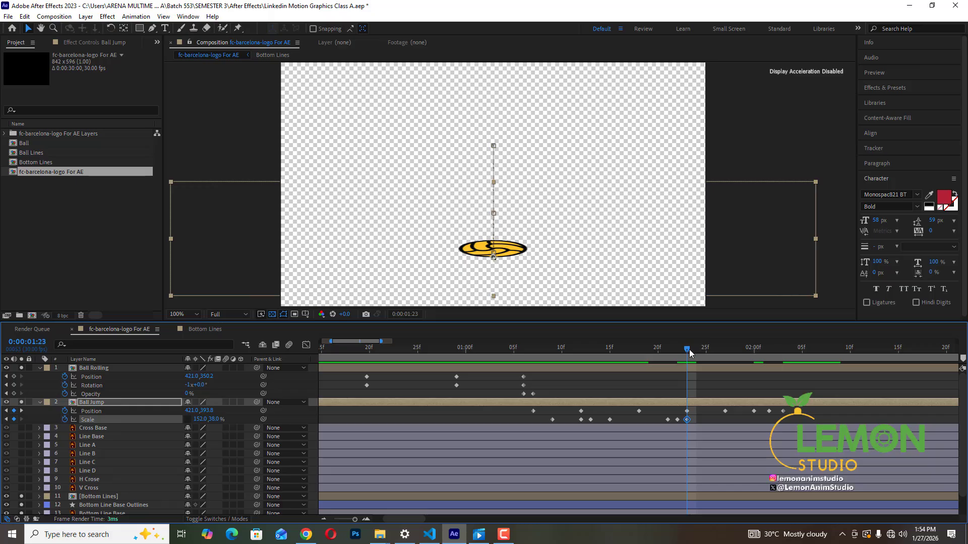
pyautogui.moveTo(691, 353); pyautogui.dragTo(689, 392)
# Step: Stretch the rebounding ball by copying the 80, 130% Scale keyframe from 0:00:01:13 to 0:00:01:24
pyautogui.press('pagedown')
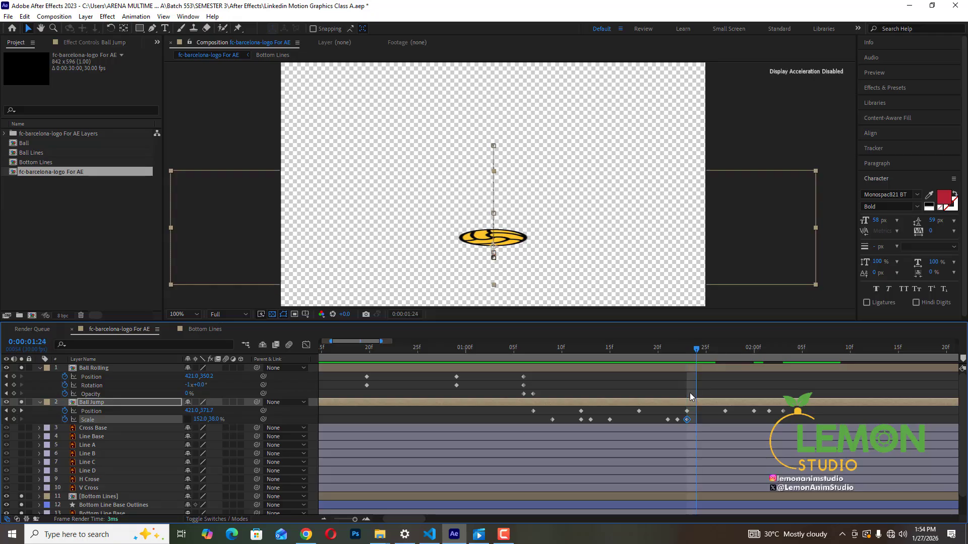
pyautogui.click(591, 350)
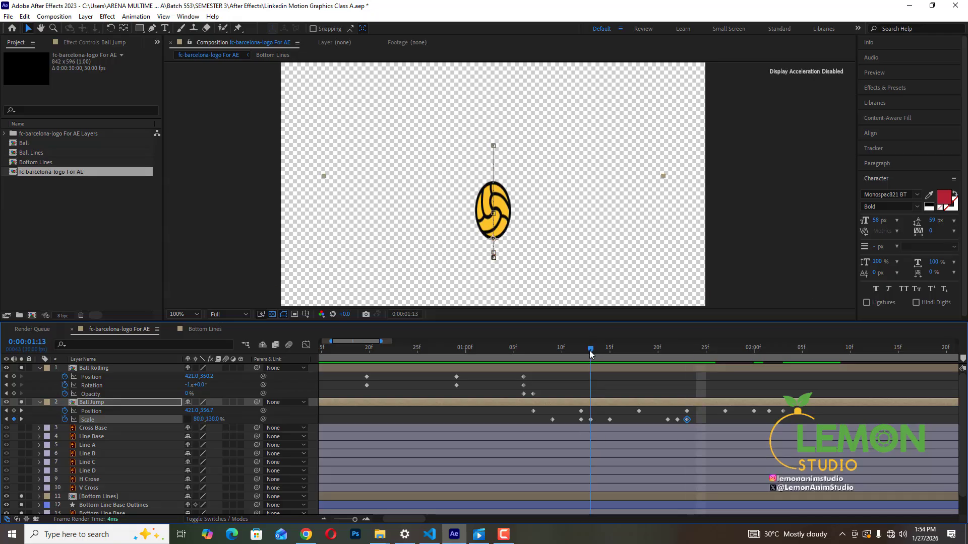
pyautogui.click(591, 419)
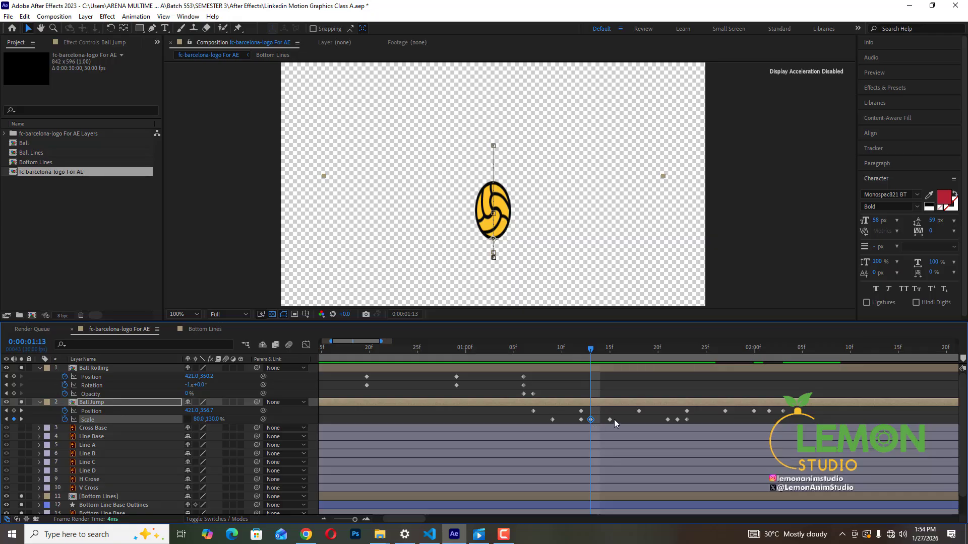
pyautogui.click(697, 351)
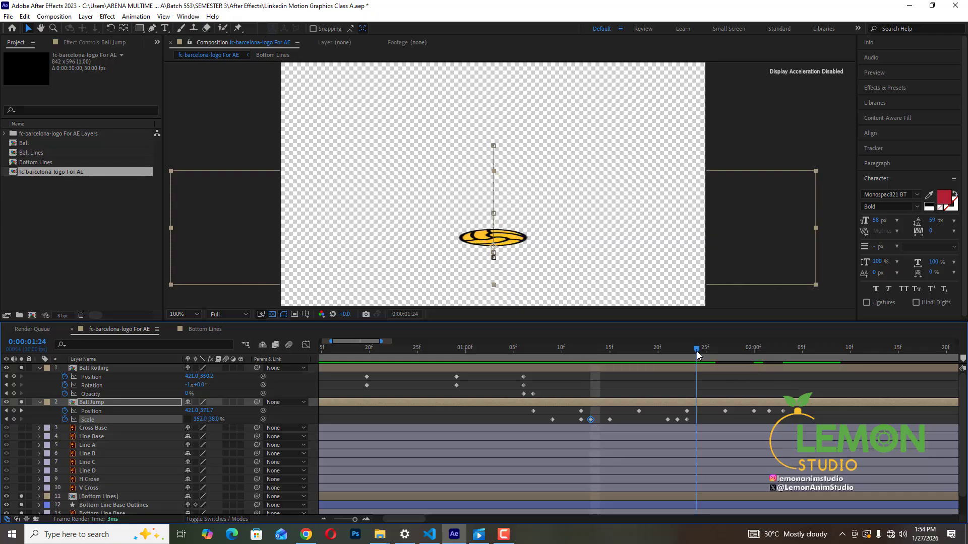
pyautogui.hotkey('ctrl', 'v')
pyautogui.click(663, 363)
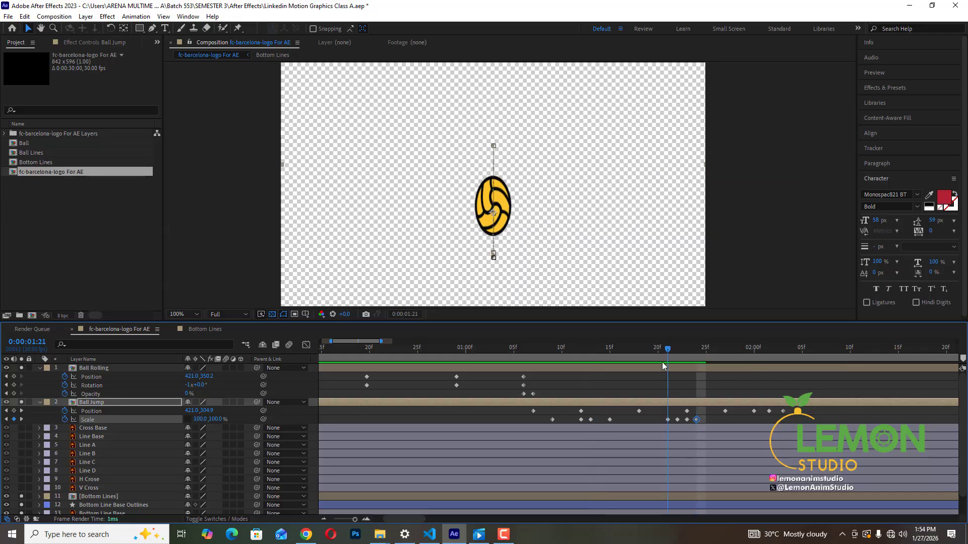
pyautogui.moveTo(663, 367); pyautogui.dragTo(725, 380)
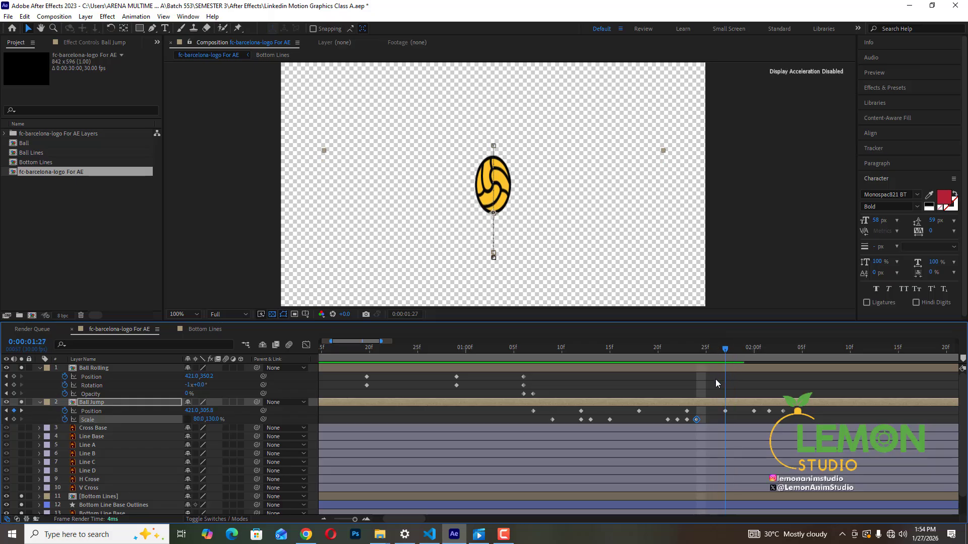
pyautogui.click(599, 350)
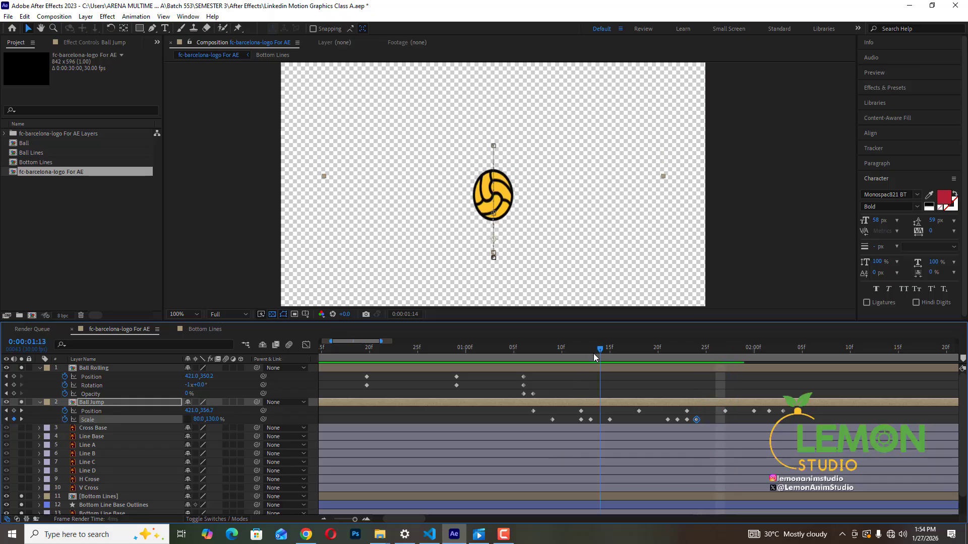
pyautogui.click(609, 353)
pyautogui.click(608, 420)
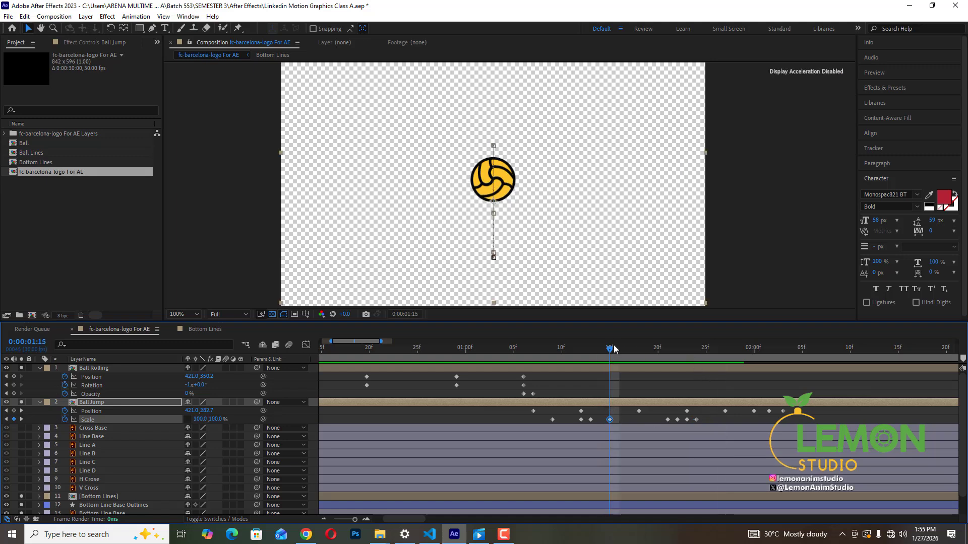
pyautogui.moveTo(610, 350); pyautogui.dragTo(707, 391)
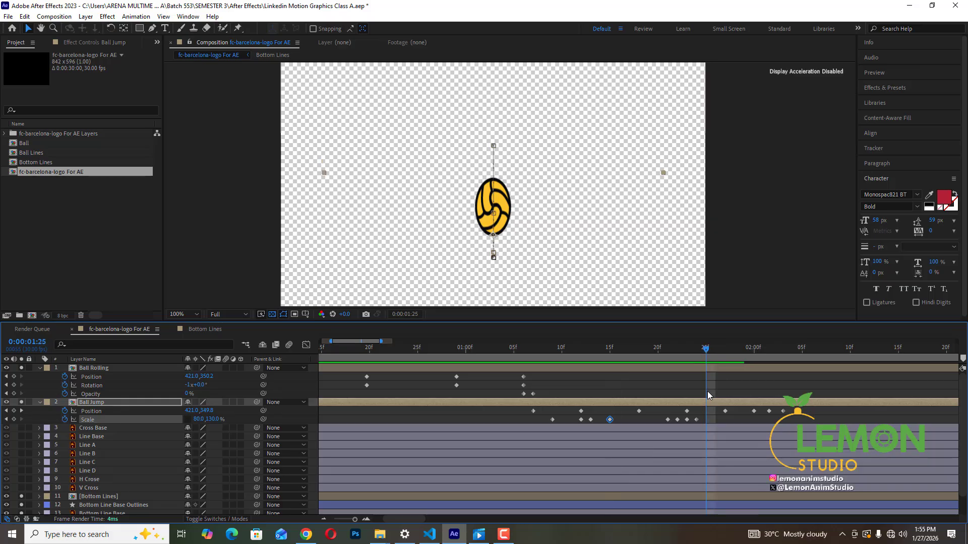
pyautogui.hotkey('ctrl', 'v')
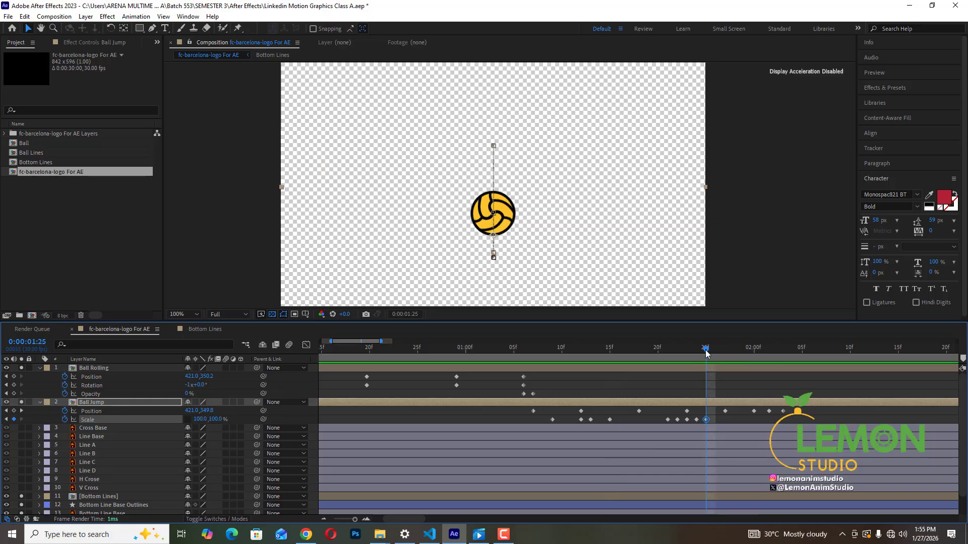
pyautogui.moveTo(704, 351); pyautogui.dragTo(706, 374)
pyautogui.moveTo(705, 419); pyautogui.dragTo(725, 420)
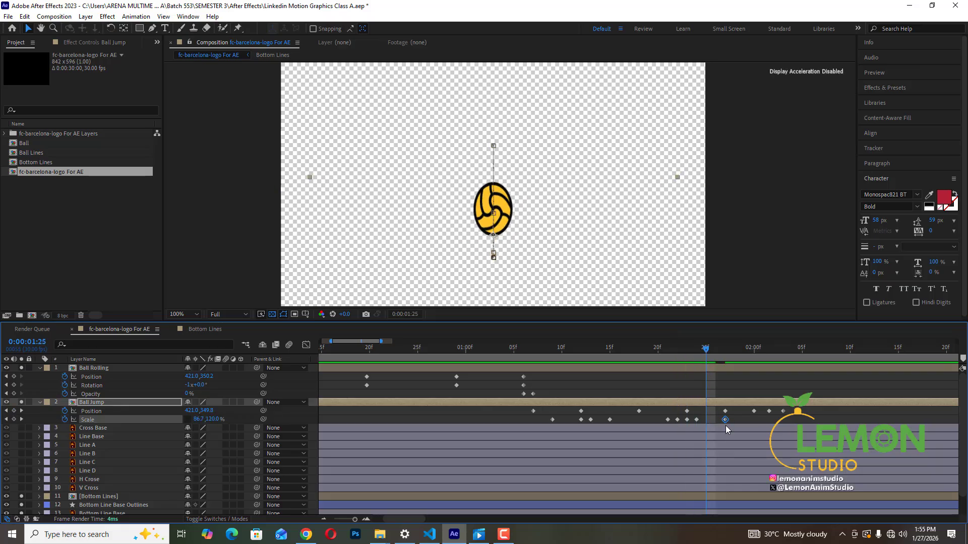
pyautogui.press('Delete')
# Step: Add a Ball Jump Scale keyframe of 100, 100% at 0:00:01:26, just before the second bounce's peak
pyautogui.press('space')
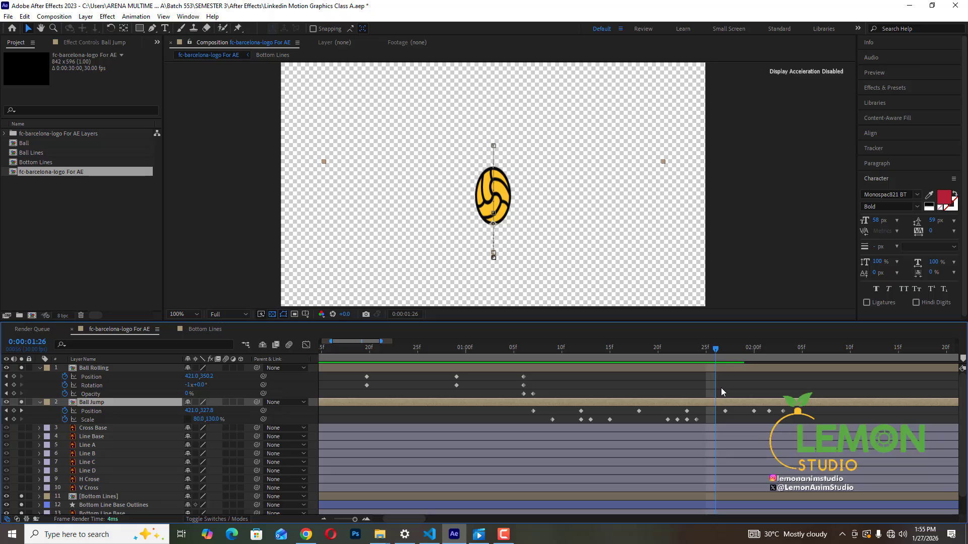
pyautogui.press('pagedown')
pyautogui.press('pagedown')
pyautogui.press('pageup')
pyautogui.press('pageup')
pyautogui.press('pageup')
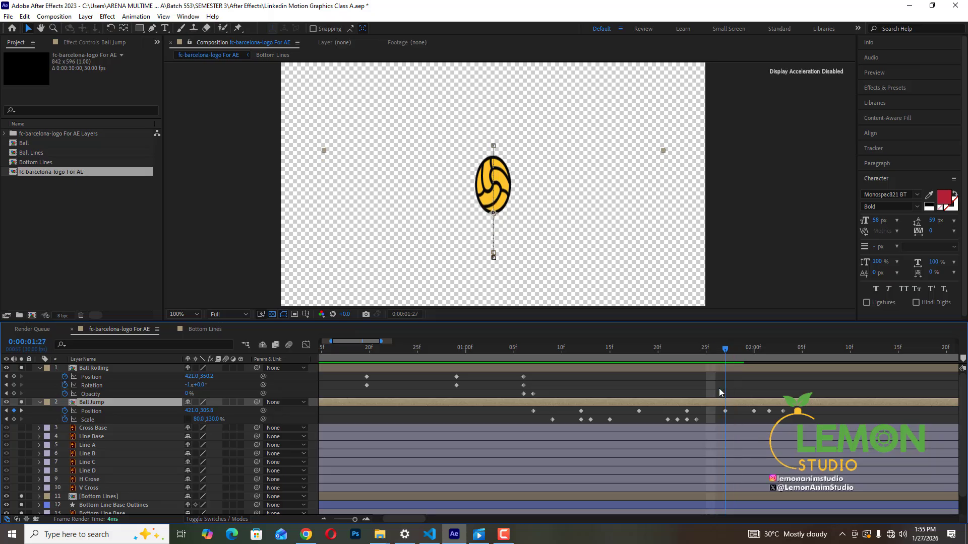
pyautogui.press('pagedown')
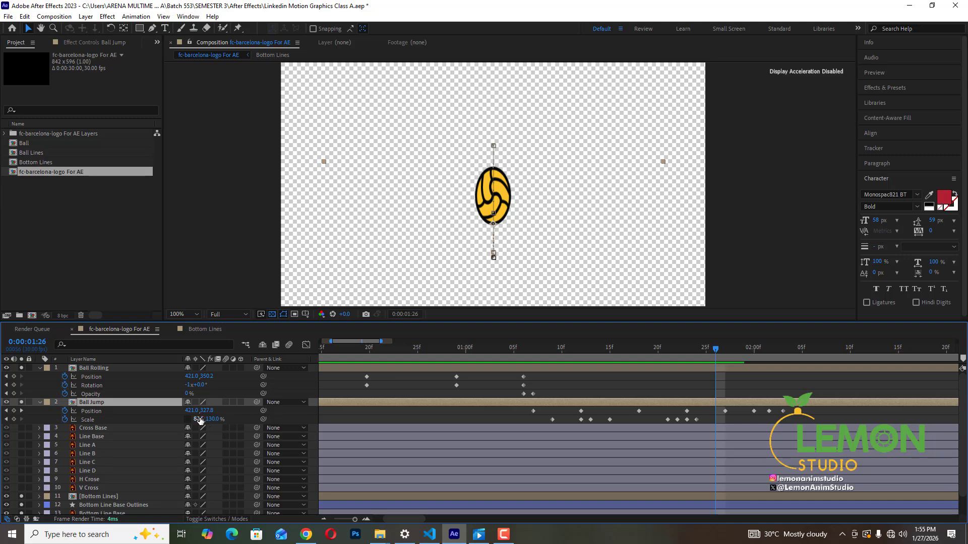
pyautogui.write('100')
pyautogui.press('Return')
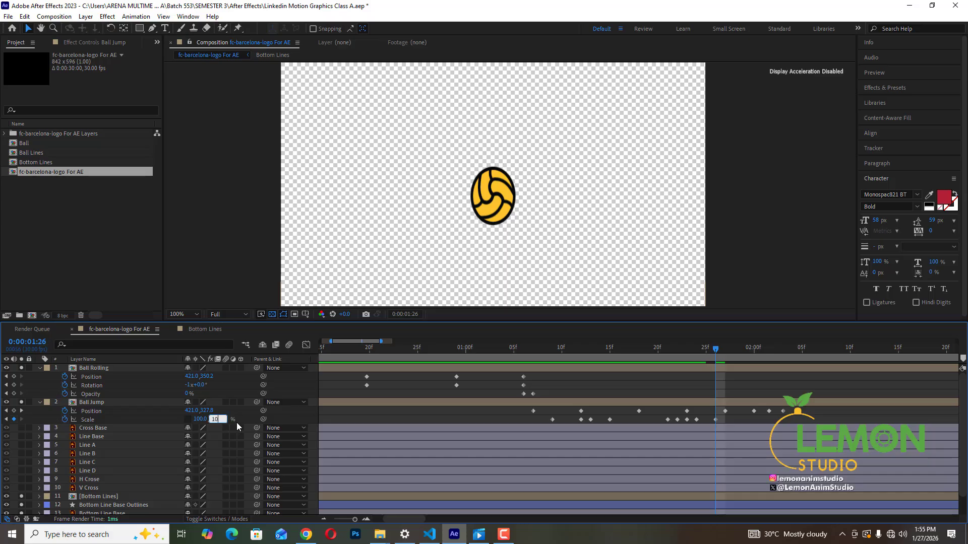
pyautogui.press('Return')
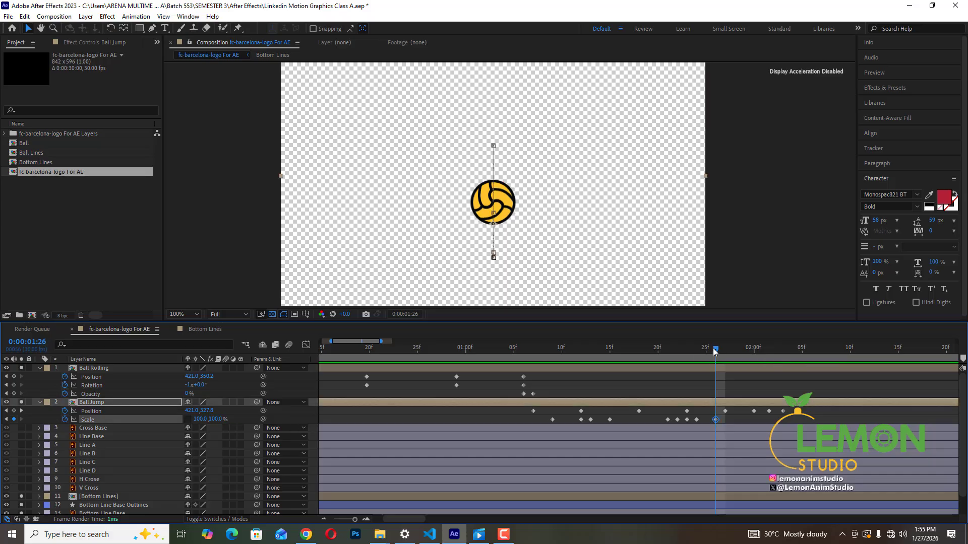
# Step: Copy the 100, 100% Scale keyframe from 0:00:01:21 into the final descent and place it at 0:00:01:28
pyautogui.moveTo(715, 351); pyautogui.dragTo(744, 390)
pyautogui.moveTo(667, 353); pyautogui.dragTo(678, 354)
pyautogui.moveTo(661, 413); pyautogui.dragTo(677, 418)
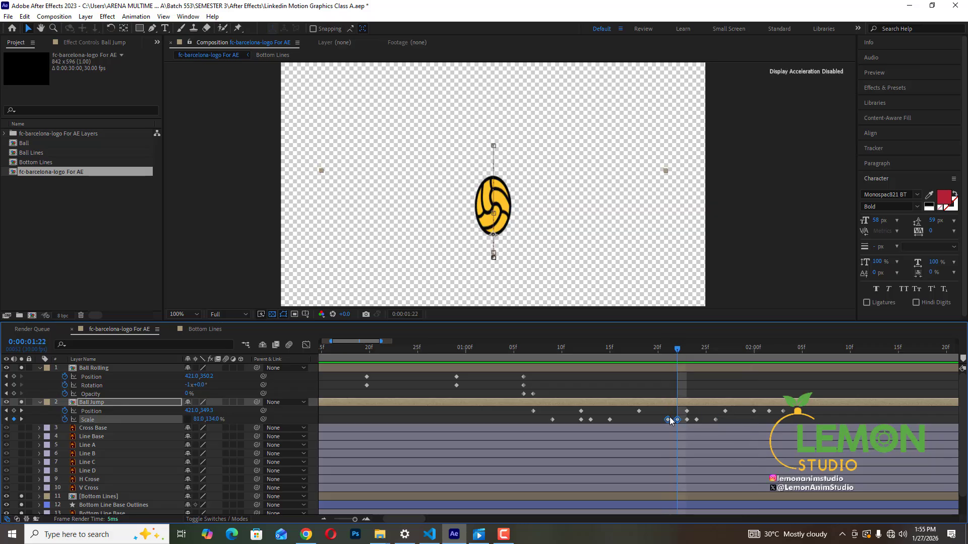
pyautogui.moveTo(681, 355); pyautogui.dragTo(744, 368)
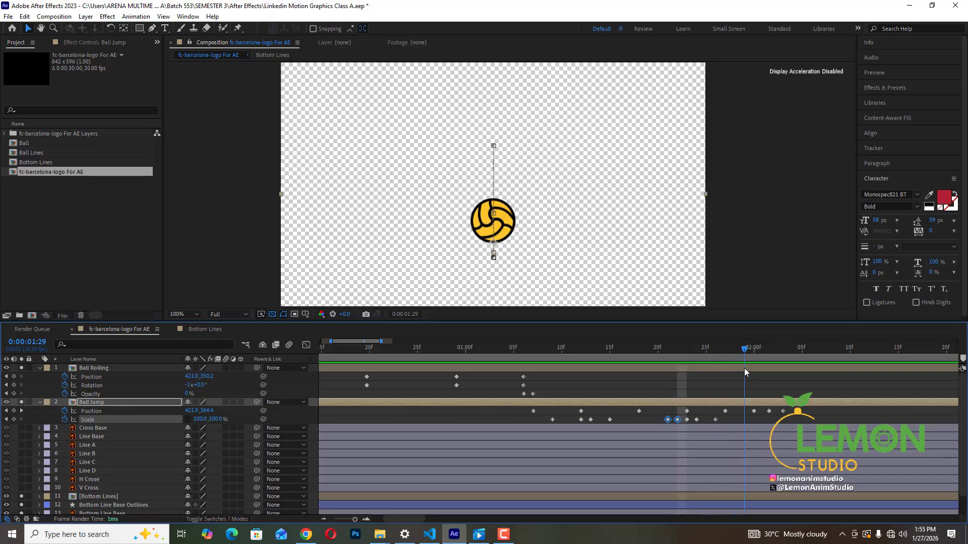
pyautogui.click(668, 419)
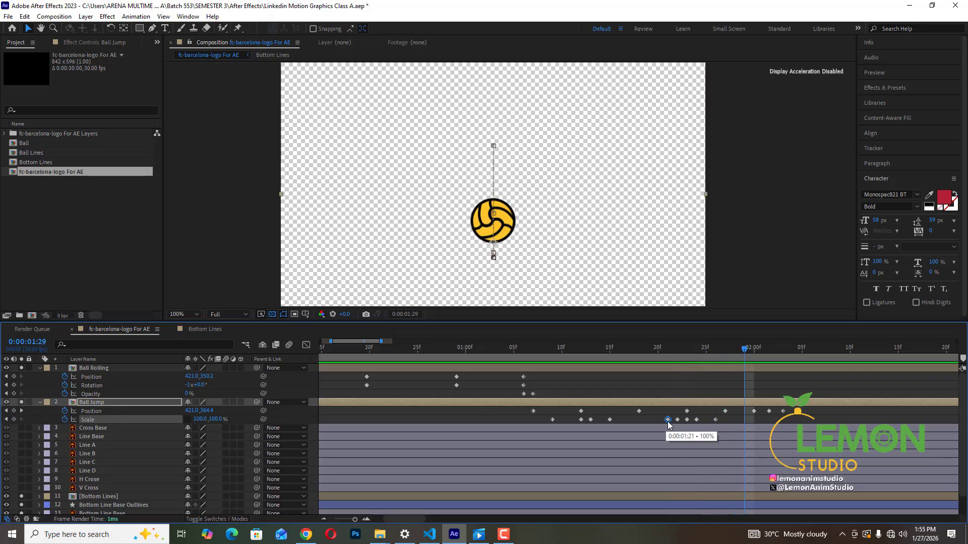
pyautogui.hotkey('ctrl', 'v')
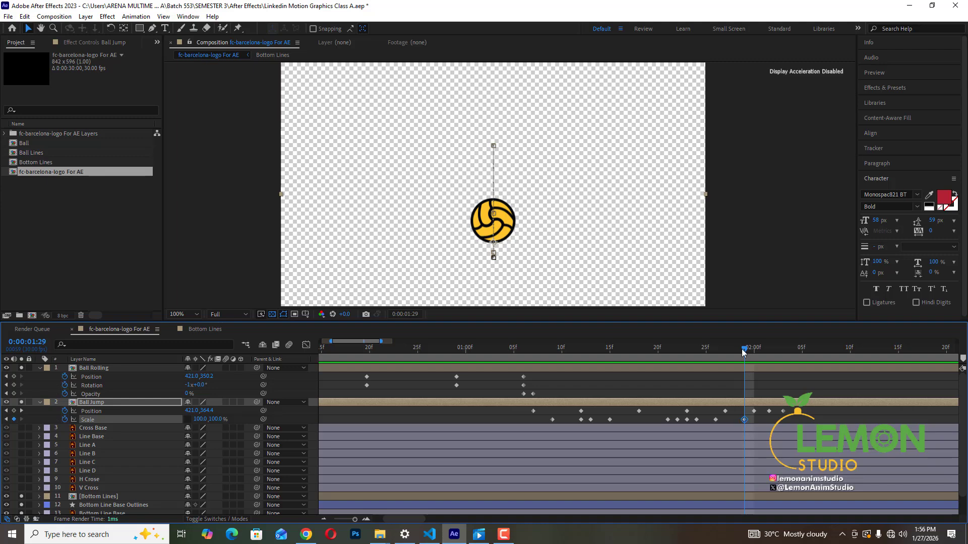
pyautogui.moveTo(742, 349); pyautogui.dragTo(739, 420)
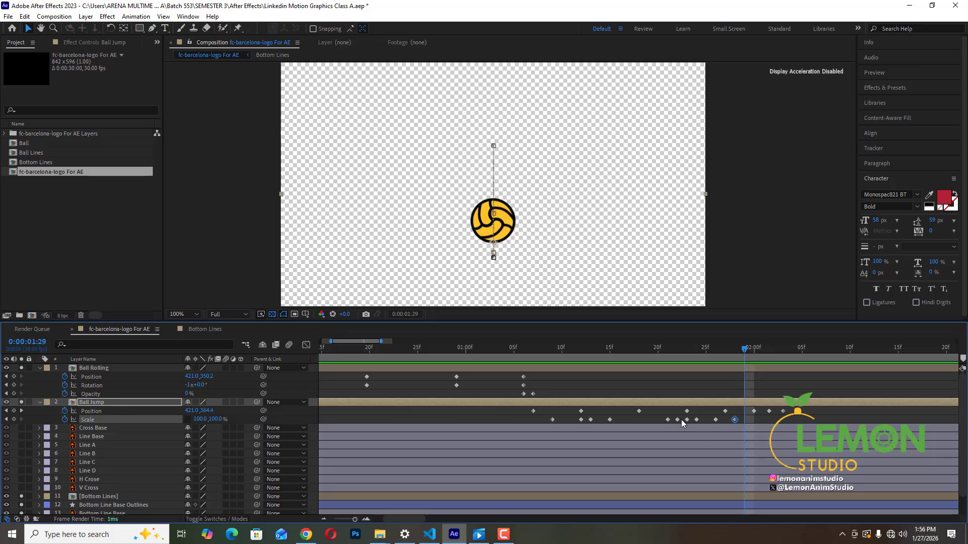
# Step: Copy the 81, 134% stretch Scale keyframe from 0:00:01:22 to 0:00:01:29, before the third landing
pyautogui.click(675, 353)
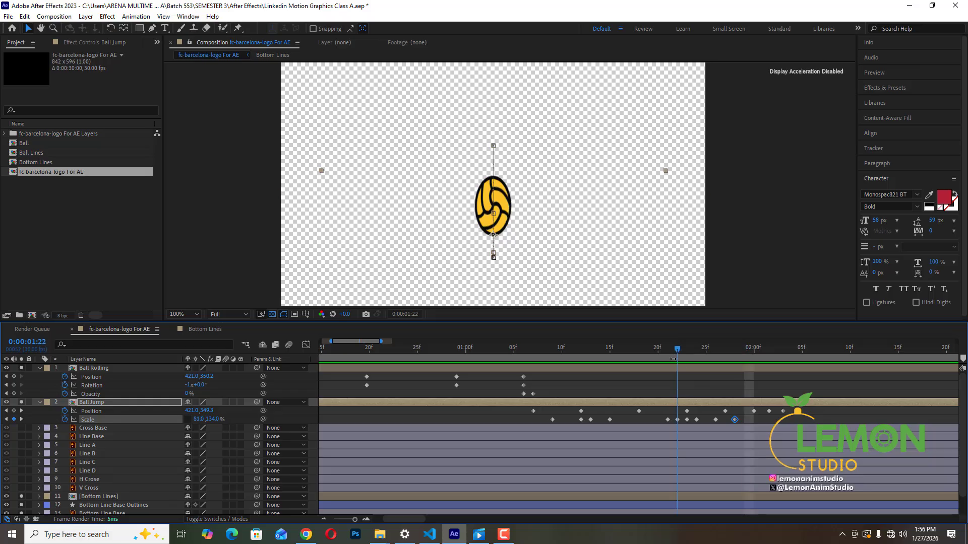
pyautogui.click(677, 420)
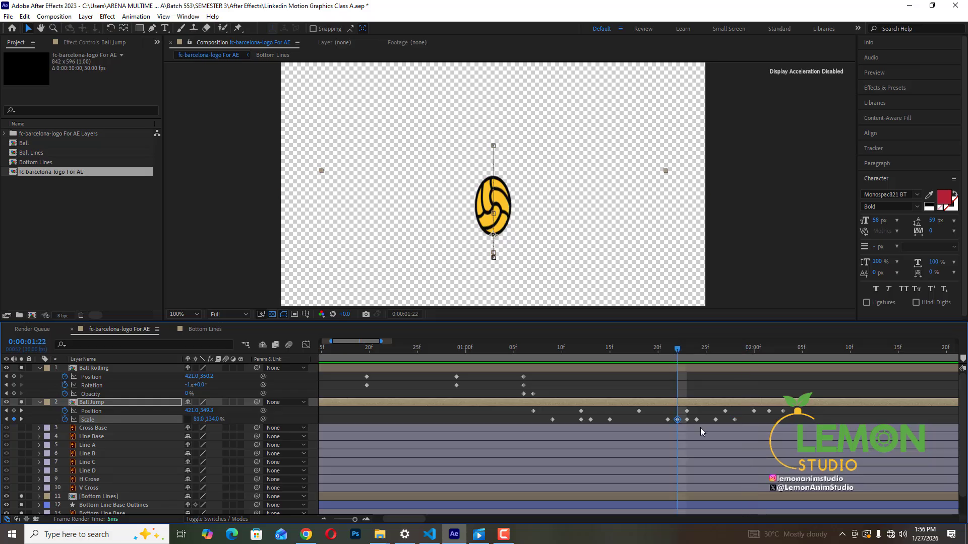
pyautogui.moveTo(736, 349); pyautogui.dragTo(746, 400)
pyautogui.hotkey('ctrl', 'c')
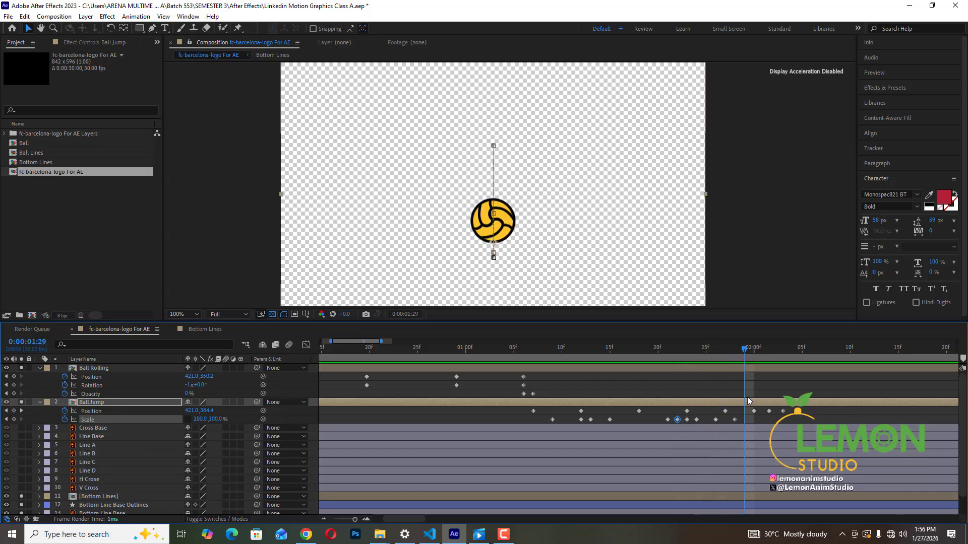
pyautogui.hotkey('ctrl', 'v')
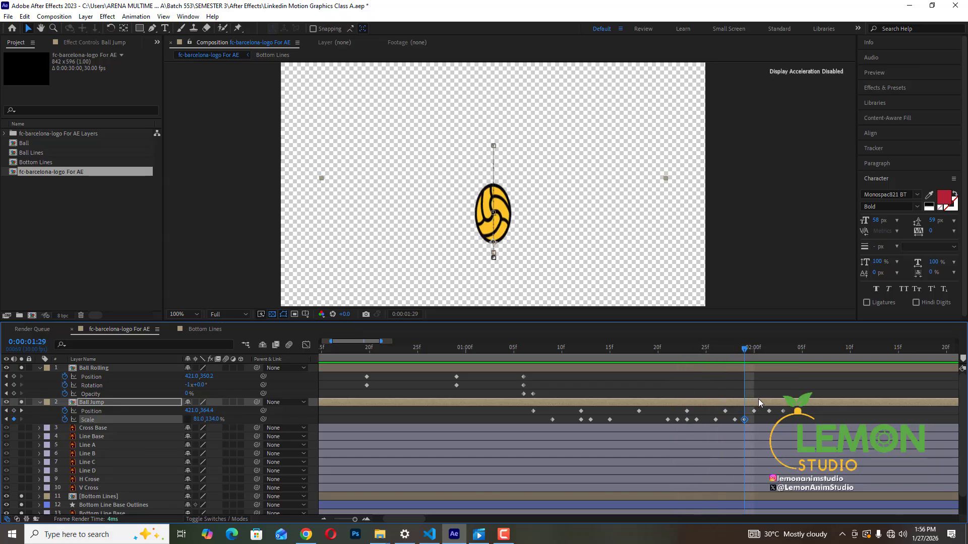
# Step: Squash the ball at the third landing by copying the 152, 38% Scale keyframe from 0:00:01:23 to 0:00:02:00
pyautogui.click(687, 419)
pyautogui.click(752, 351)
pyautogui.hotkey('ctrl', 'v')
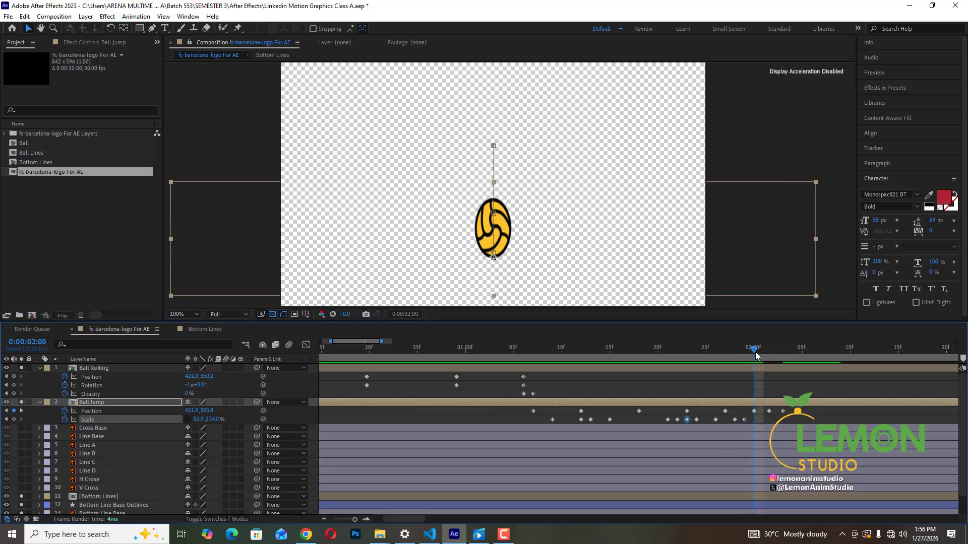
pyautogui.moveTo(757, 355); pyautogui.dragTo(764, 393)
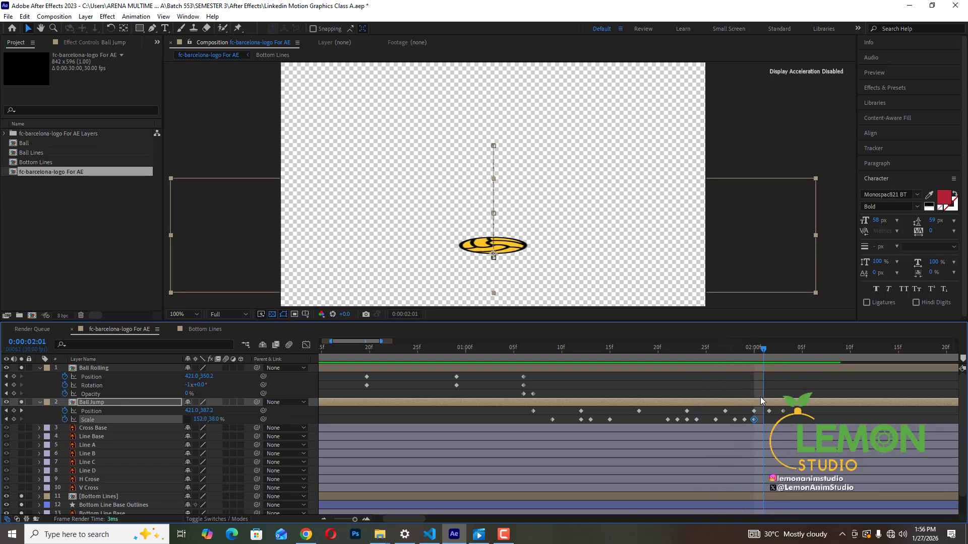
# Step: Restore the ball's shape after the third landing with a 100, 100% Scale keyframe at 0:00:02:01, copied from 0:00:01:26
pyautogui.press('pagedown')
pyautogui.press('pagedown')
pyautogui.moveTo(784, 402); pyautogui.dragTo(765, 442)
pyautogui.click(697, 419)
pyautogui.hotkey('ctrl', 'v')
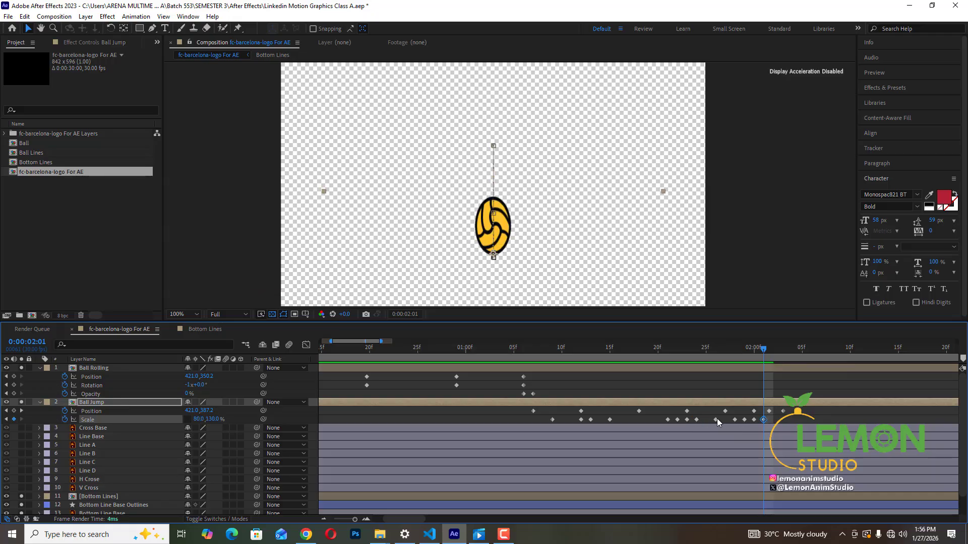
pyautogui.click(716, 420)
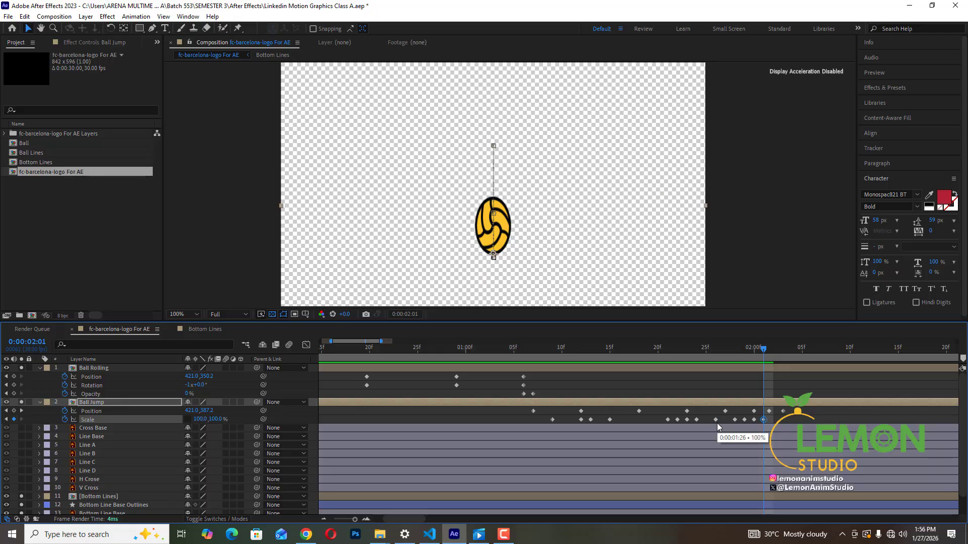
# Step: Preview the ball's bounces from 0:00:01:07 to check the squash-and-stretch timing
pyautogui.moveTo(767, 349); pyautogui.dragTo(540, 424)
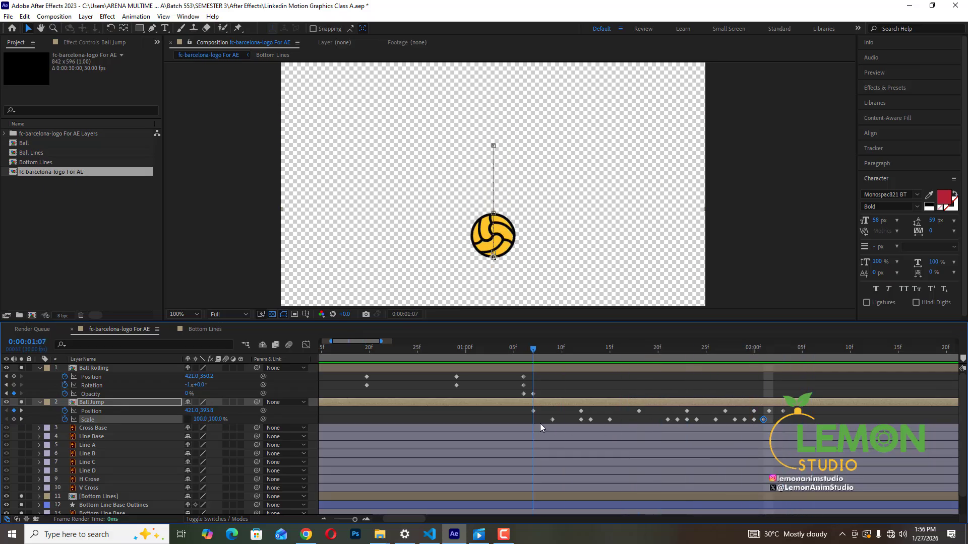
pyautogui.press('space')
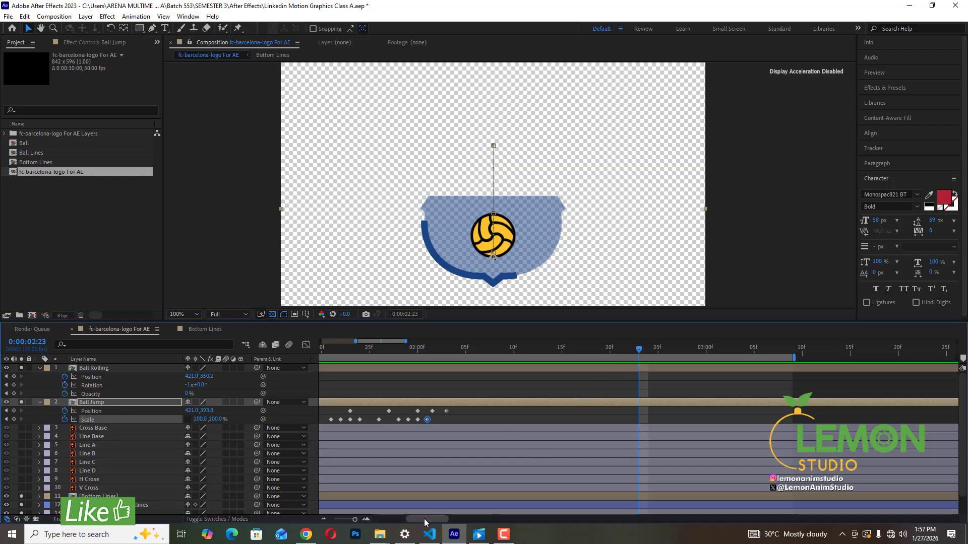
pyautogui.moveTo(425, 518); pyautogui.dragTo(418, 519)
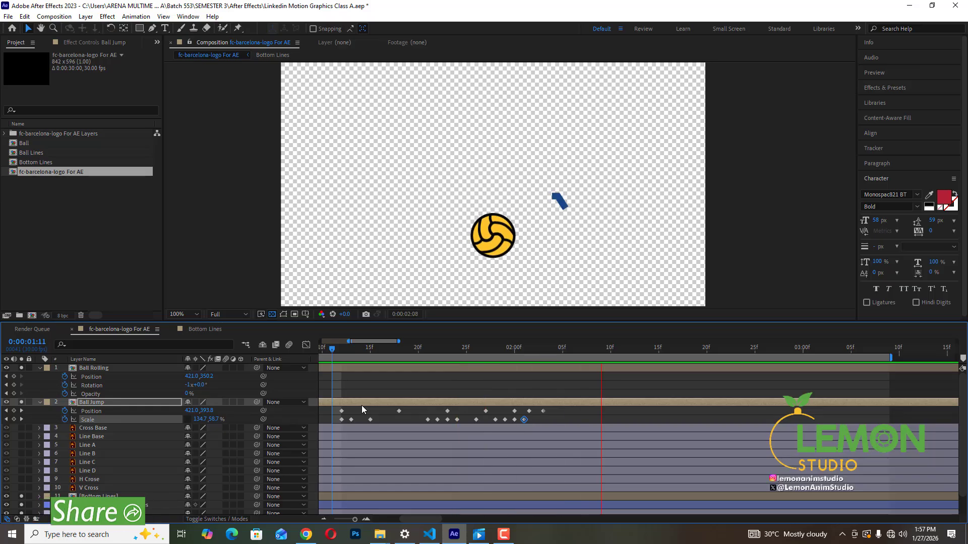
pyautogui.press('space')
# Step: Adjust the Ball Jump Scale keyframes at the second landing to 145, 38% at 0:00:01:23 and about 93, 123% at 0:00:01:22
pyautogui.moveTo(446, 350); pyautogui.dragTo(448, 428)
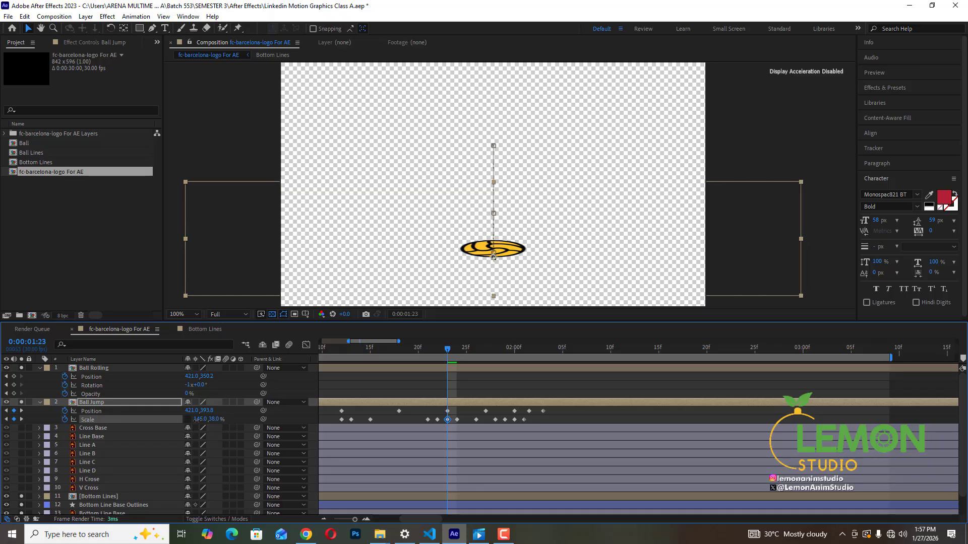
pyautogui.moveTo(214, 421)
pyautogui.mouseDown()
pyautogui.moveTo(227, 419)
pyautogui.moveTo(198, 420)
pyautogui.mouseUp()
pyautogui.moveTo(447, 352); pyautogui.dragTo(436, 392)
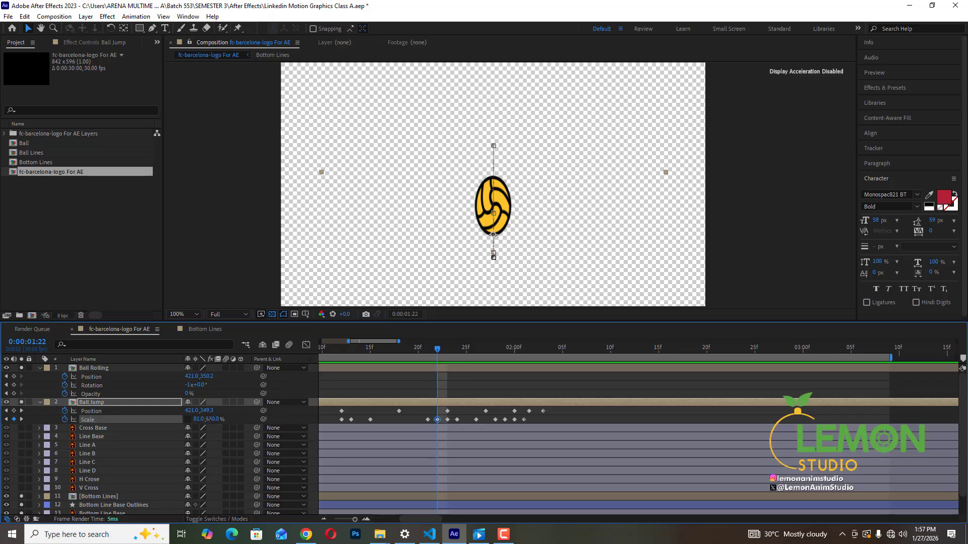
pyautogui.moveTo(207, 420)
pyautogui.mouseDown()
pyautogui.moveTo(193, 419)
pyautogui.moveTo(203, 419)
pyautogui.mouseUp()
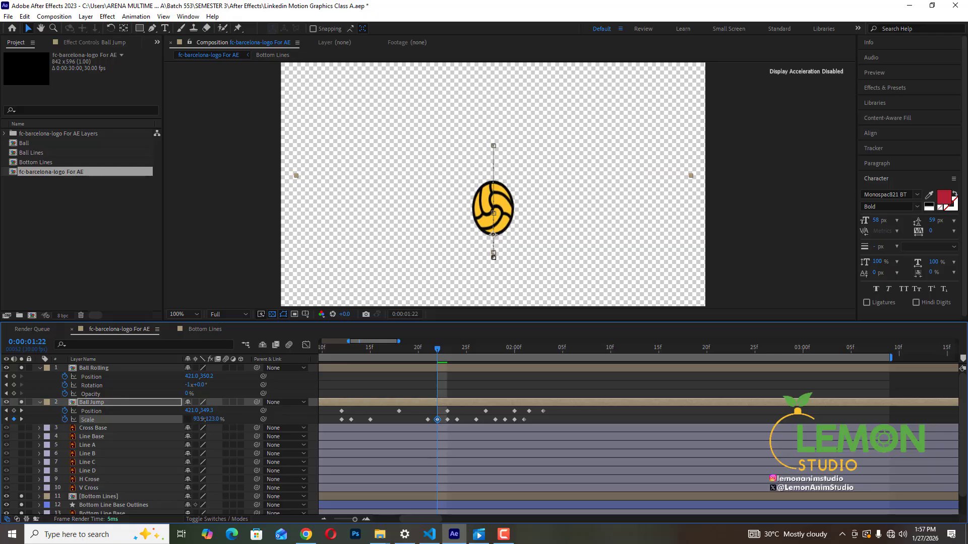
# Step: Soften the third-landing squash by setting the Ball Jump Scale keyframe at 0:00:02:00 to 138, 88%
pyautogui.moveTo(436, 351); pyautogui.dragTo(514, 415)
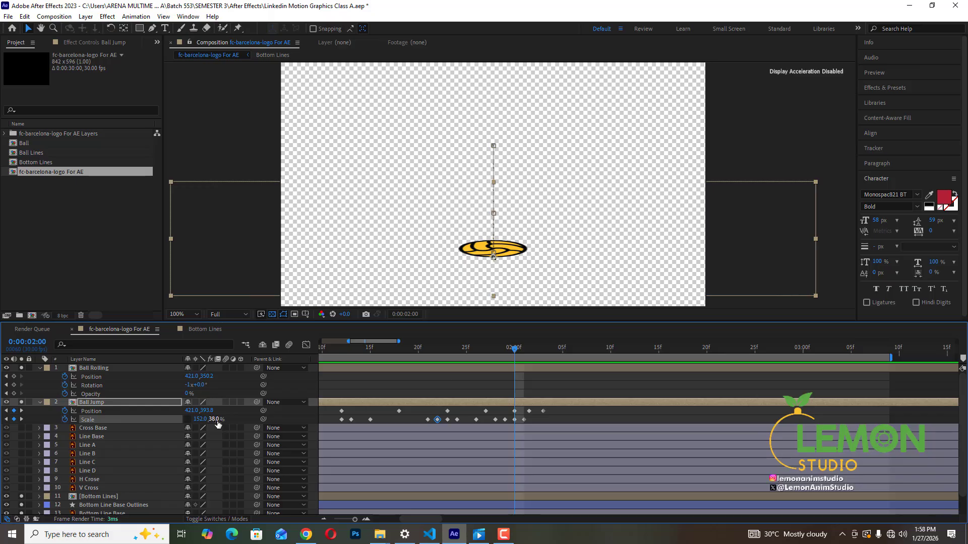
pyautogui.moveTo(214, 421); pyautogui.dragTo(235, 420)
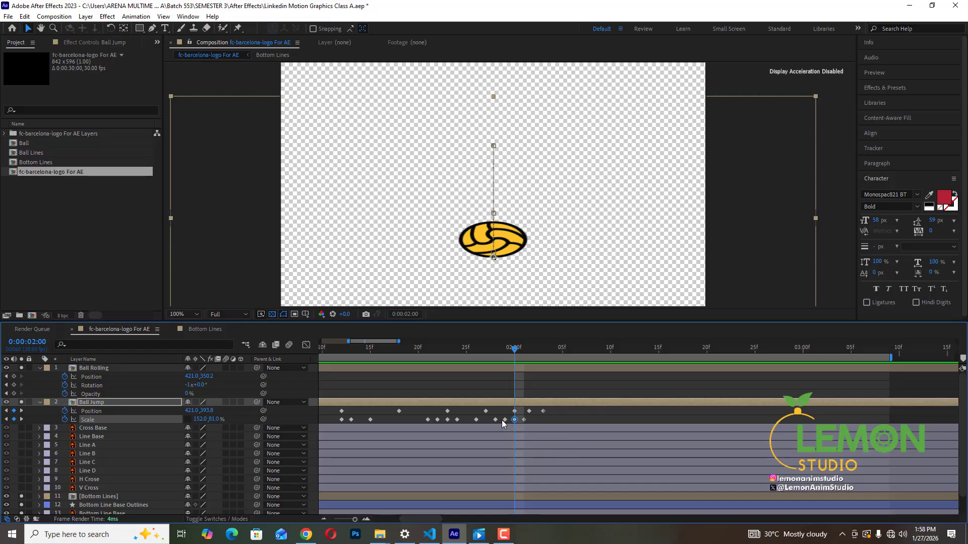
pyautogui.moveTo(514, 348)
pyautogui.mouseDown()
pyautogui.moveTo(503, 350)
pyautogui.moveTo(513, 355)
pyautogui.mouseUp()
pyautogui.moveTo(515, 423)
pyautogui.moveTo(211, 420); pyautogui.dragTo(192, 421)
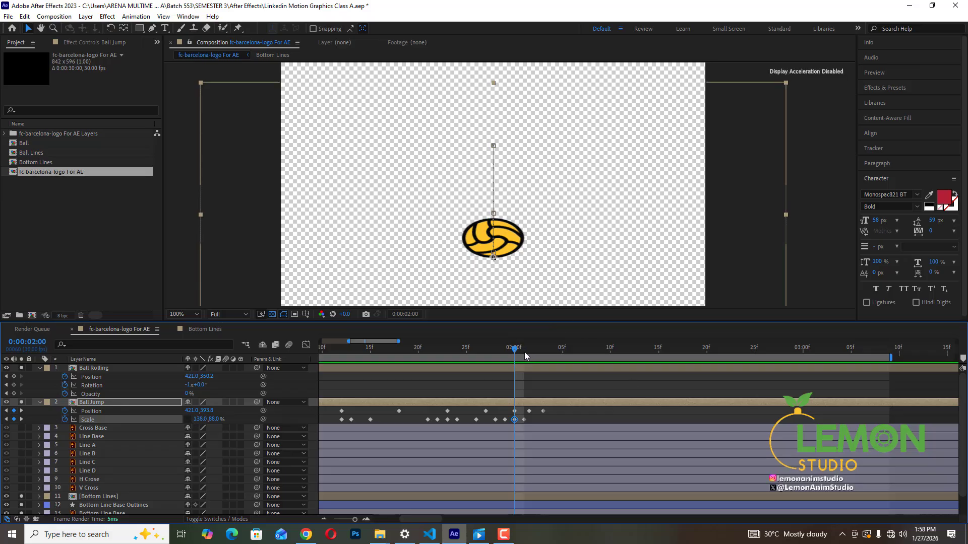
# Step: End the work area at 0:00:02:04 and preview the ball animation within it
pyautogui.moveTo(524, 356); pyautogui.dragTo(558, 370)
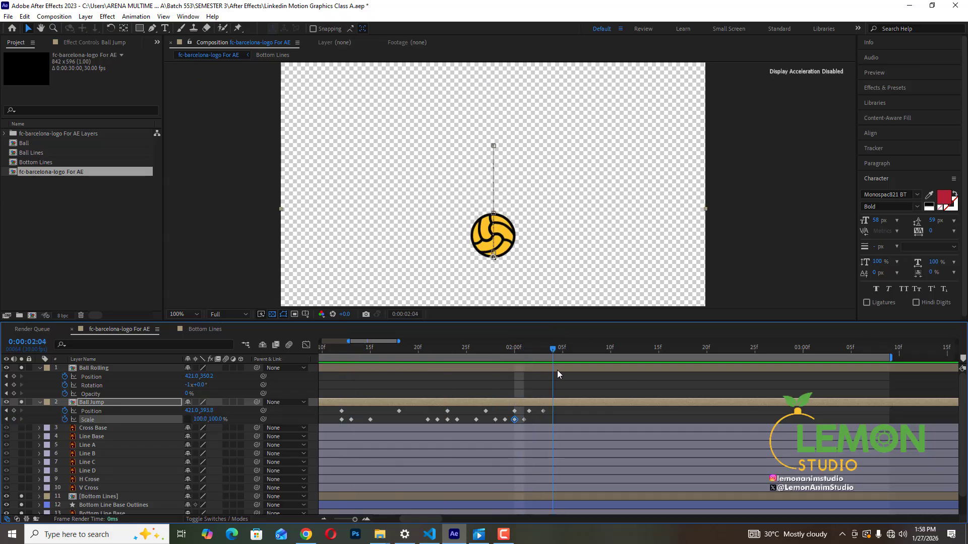
pyautogui.moveTo(890, 358); pyautogui.dragTo(554, 358)
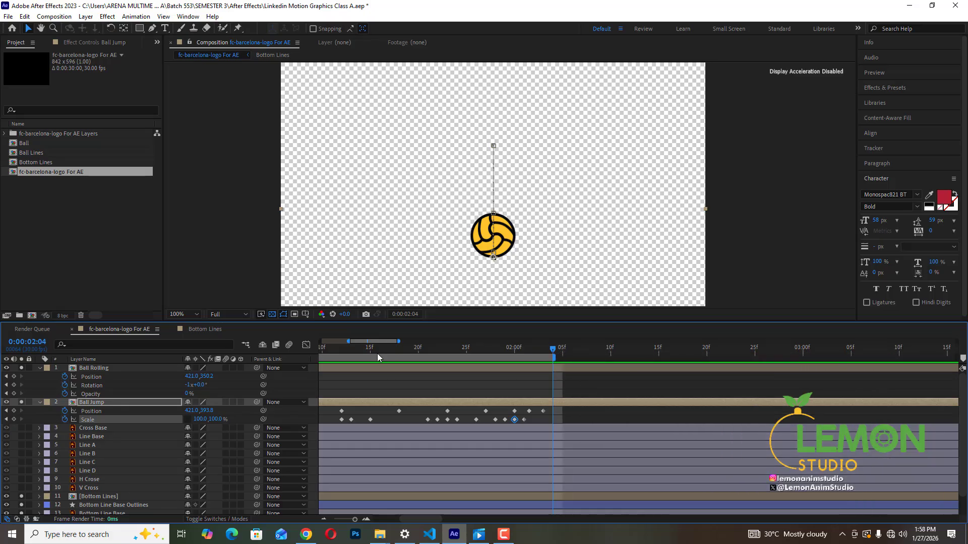
pyautogui.click(342, 359)
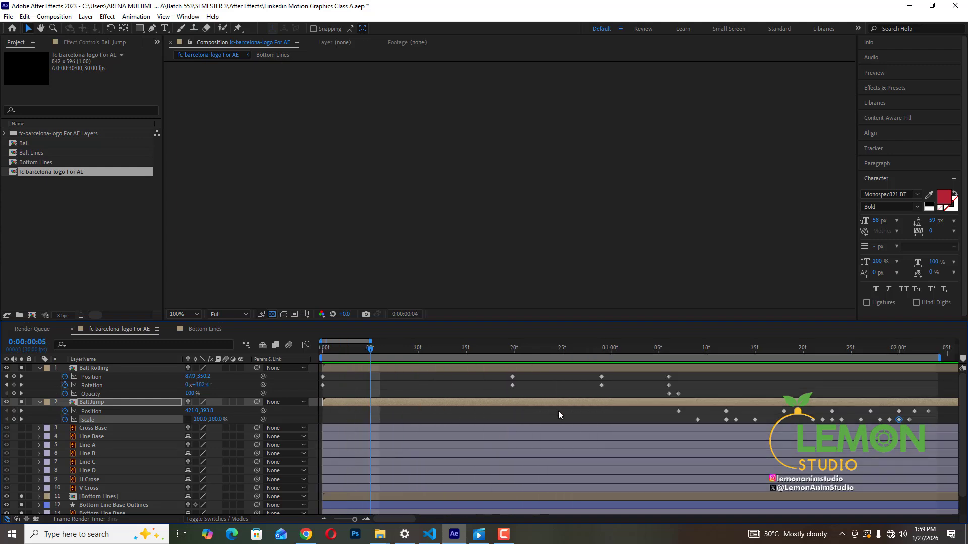
pyautogui.press('space')
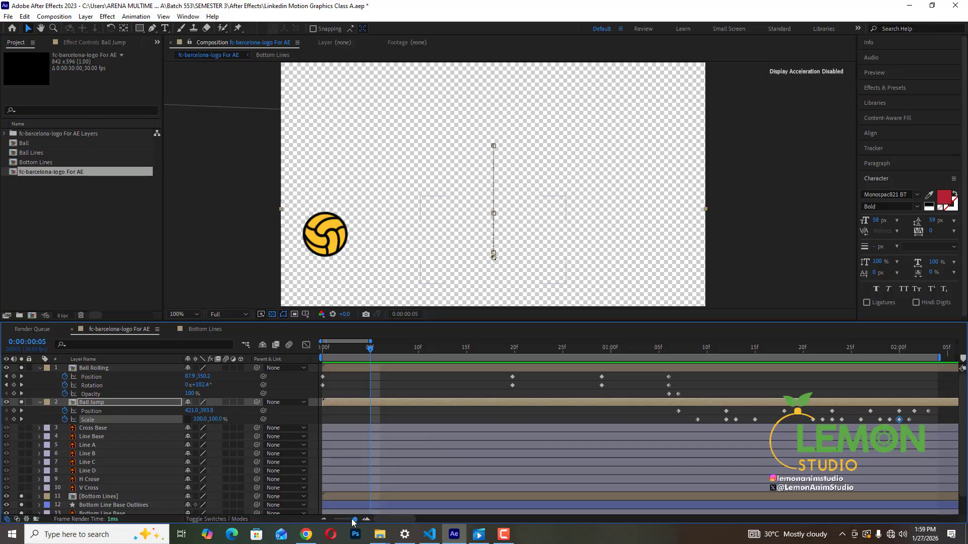
# Step: Extend the work area beyond three seconds and apply Easy Ease to all Ball Rolling and Ball Jump keyframes
pyautogui.moveTo(353, 522); pyautogui.dragTo(348, 522)
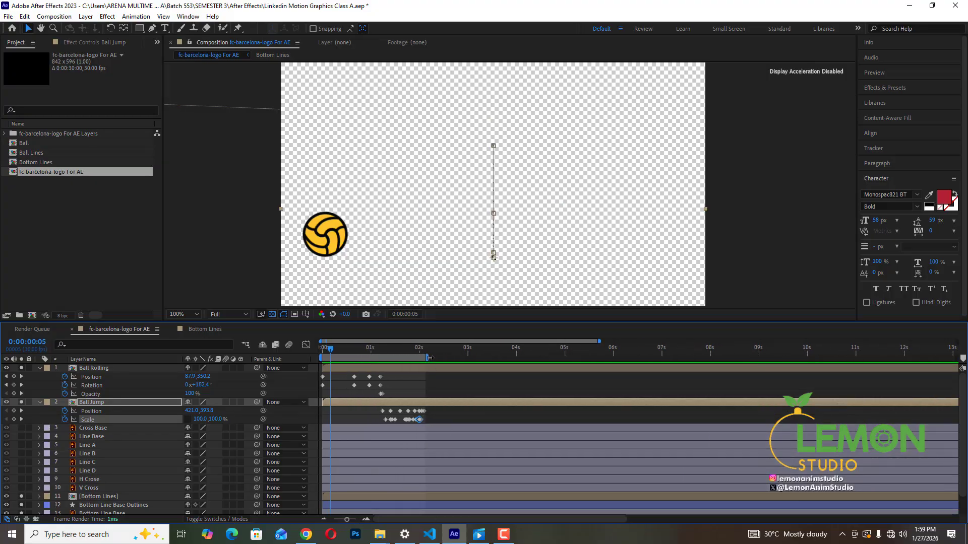
pyautogui.moveTo(427, 357); pyautogui.dragTo(486, 357)
pyautogui.moveTo(456, 424); pyautogui.dragTo(309, 368)
pyautogui.rightClick(382, 381)
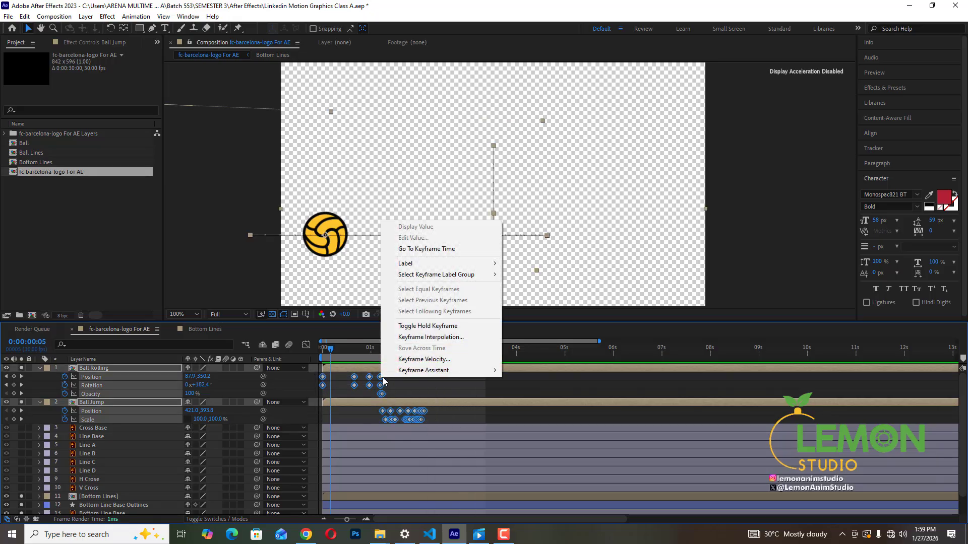
pyautogui.moveTo(484, 371)
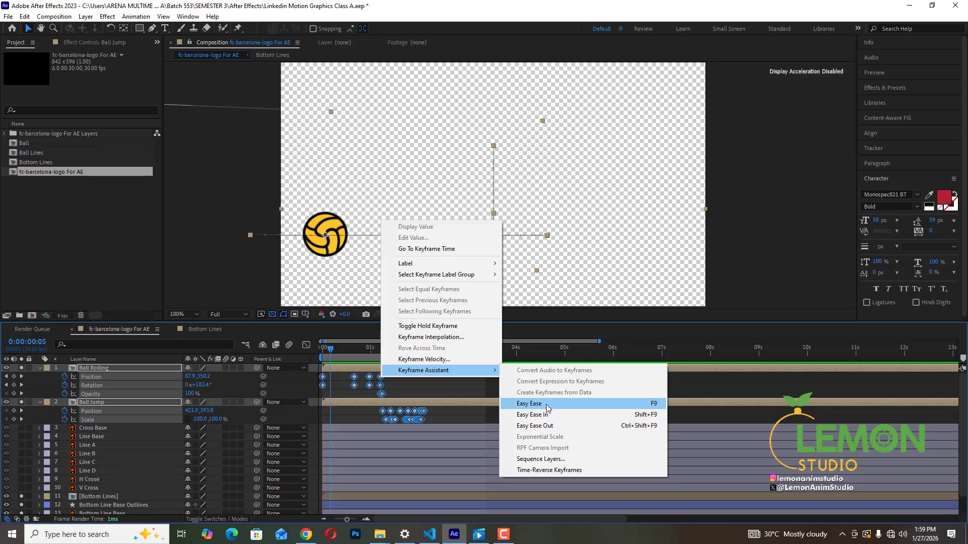
pyautogui.click(530, 404)
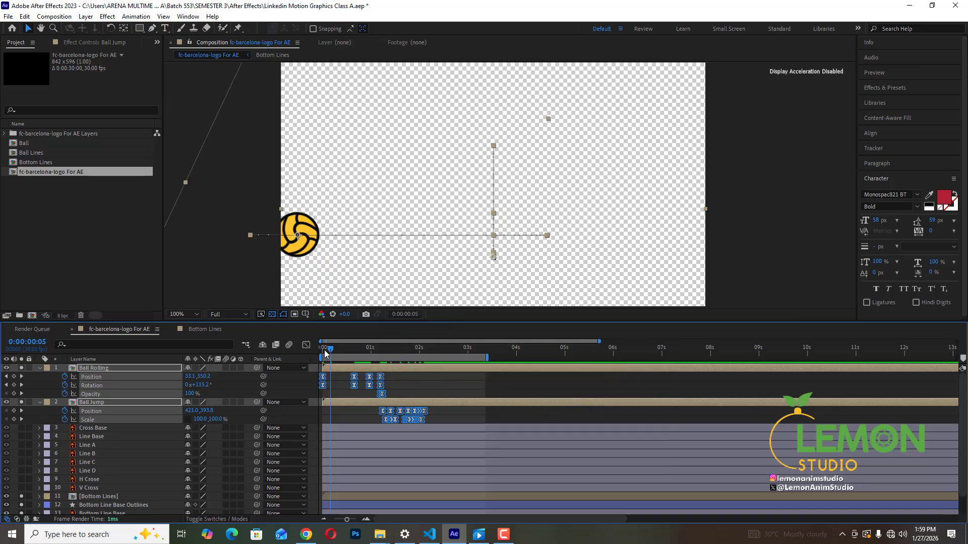
# Step: Preview the eased ball animation from the start of the composition with the whole frame in view
pyautogui.moveTo(327, 352); pyautogui.dragTo(309, 358)
pyautogui.press('space')
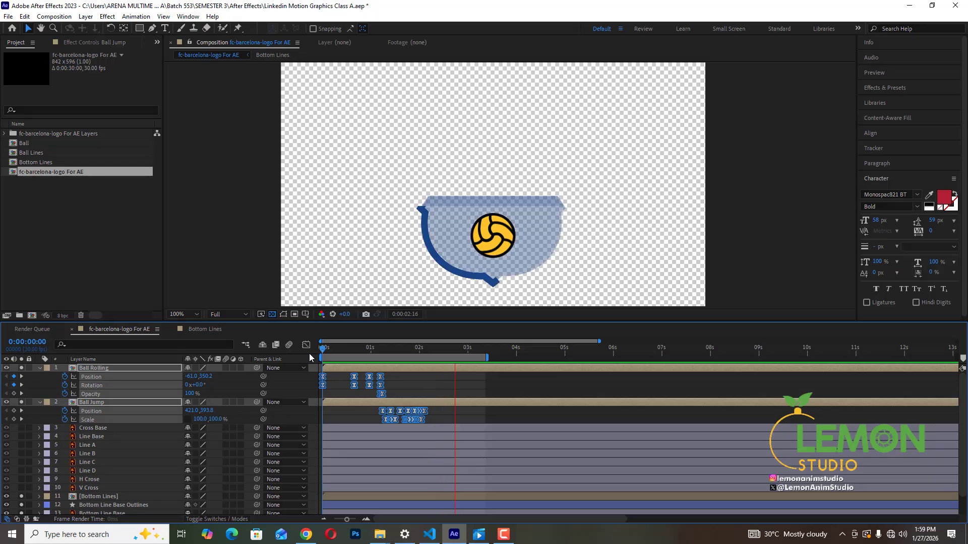
pyautogui.press(',')
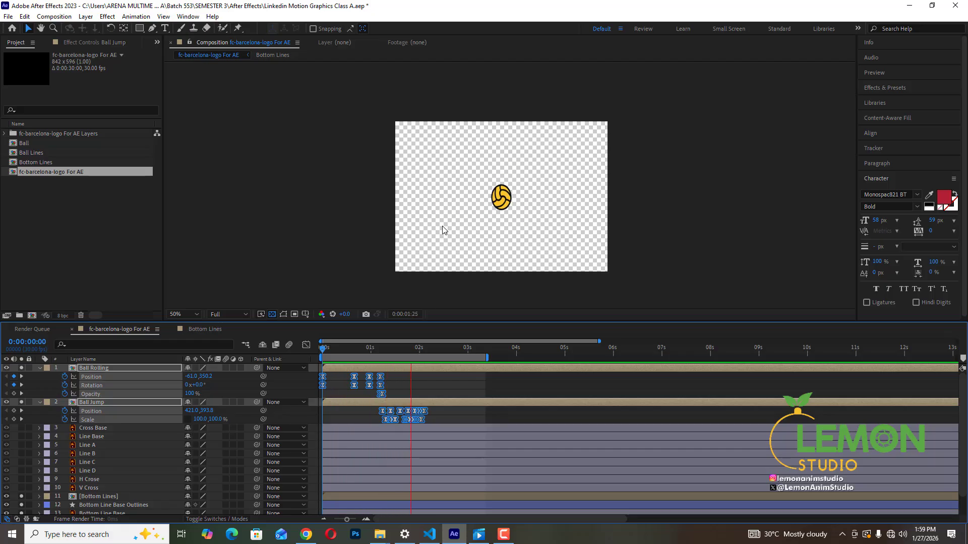
pyautogui.press('space')
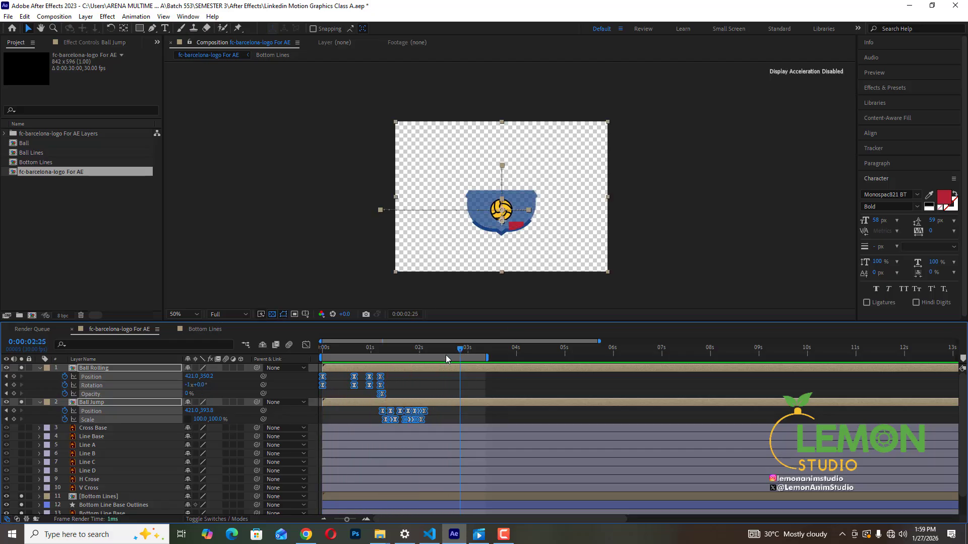
# Step: Extend the work area to about four seconds and move the current time to 0:00:03:02
pyautogui.moveTo(445, 355); pyautogui.dragTo(465, 386)
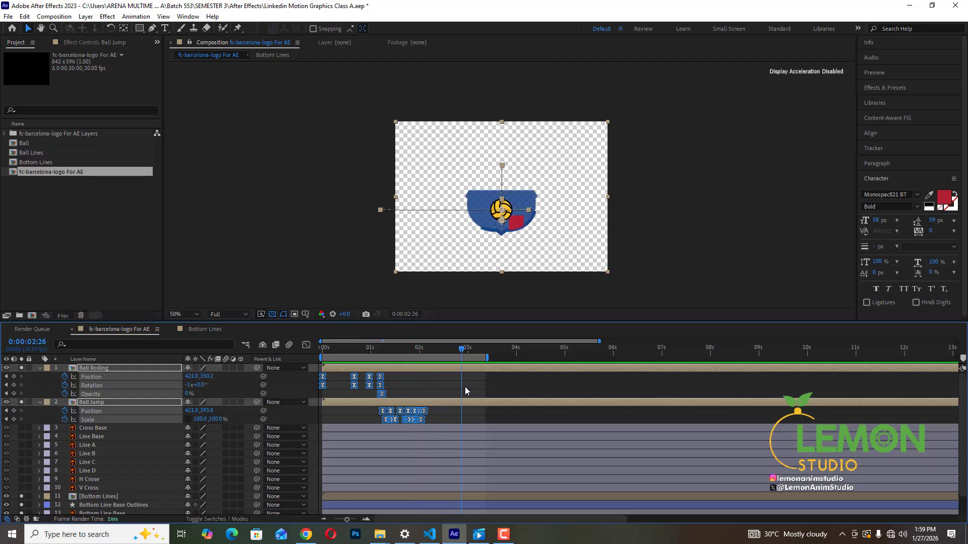
pyautogui.moveTo(500, 357)
pyautogui.mouseDown()
pyautogui.moveTo(517, 358)
pyautogui.moveTo(460, 351)
pyautogui.moveTo(471, 354)
pyautogui.mouseUp()
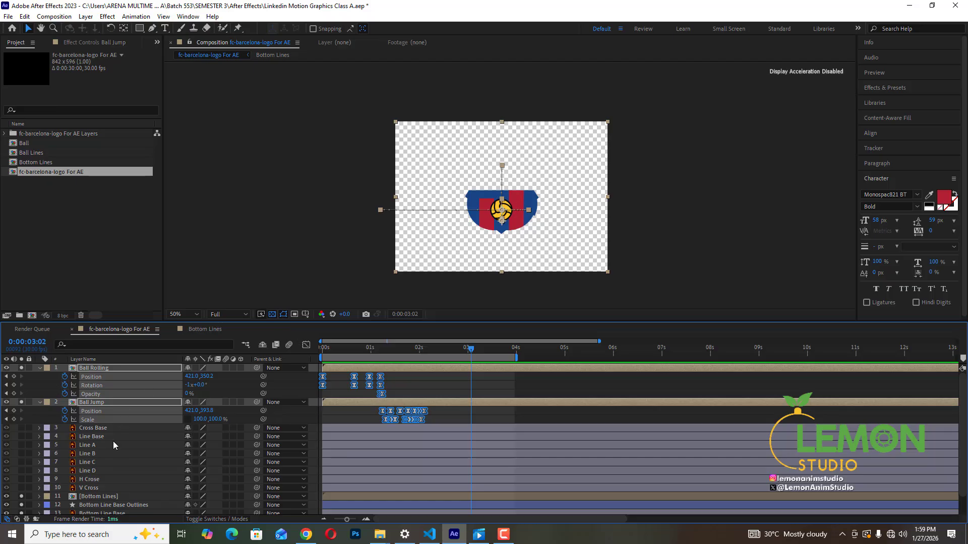
# Step: Solo the Line Base, Line A, Line B, Line C and Line D layers so they show with the badge
pyautogui.scroll(-1, 113, 444)
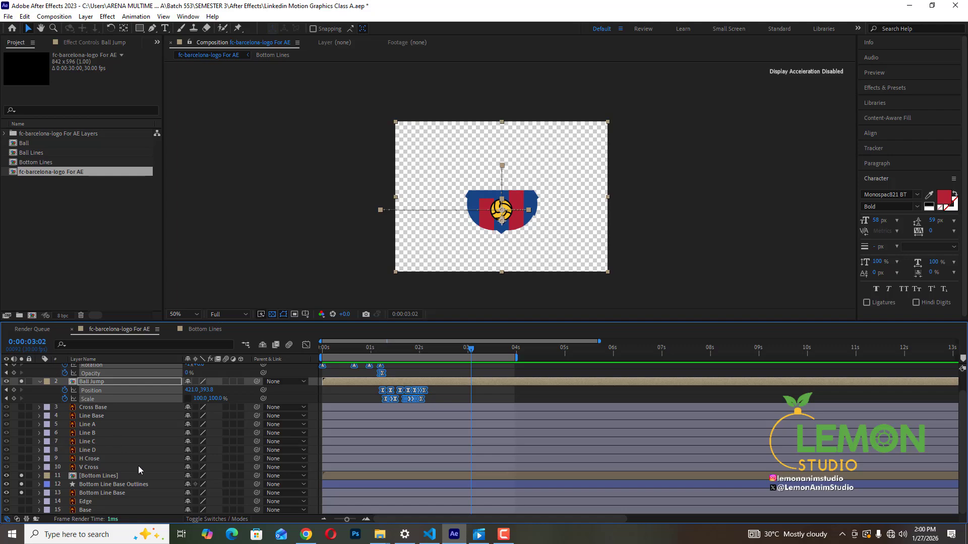
pyautogui.click(120, 485)
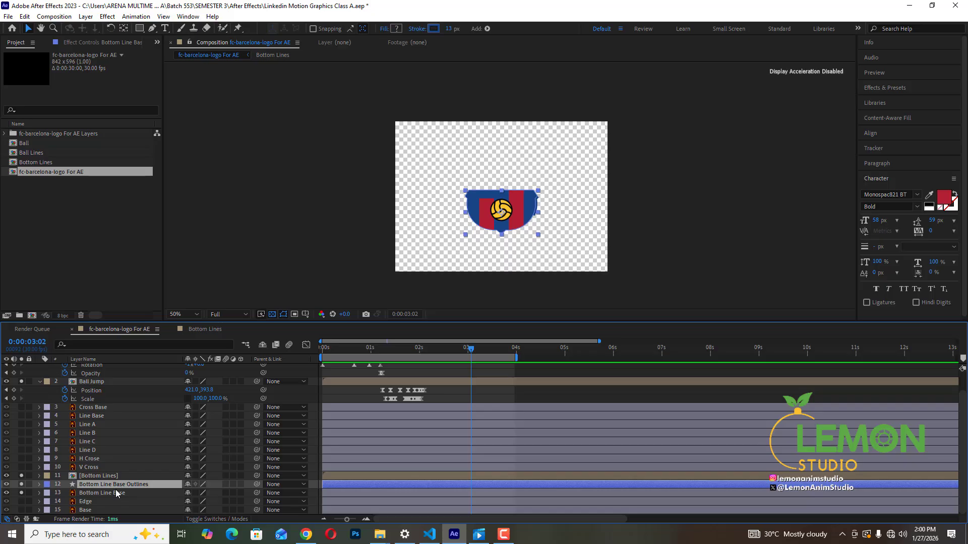
pyautogui.click(115, 494)
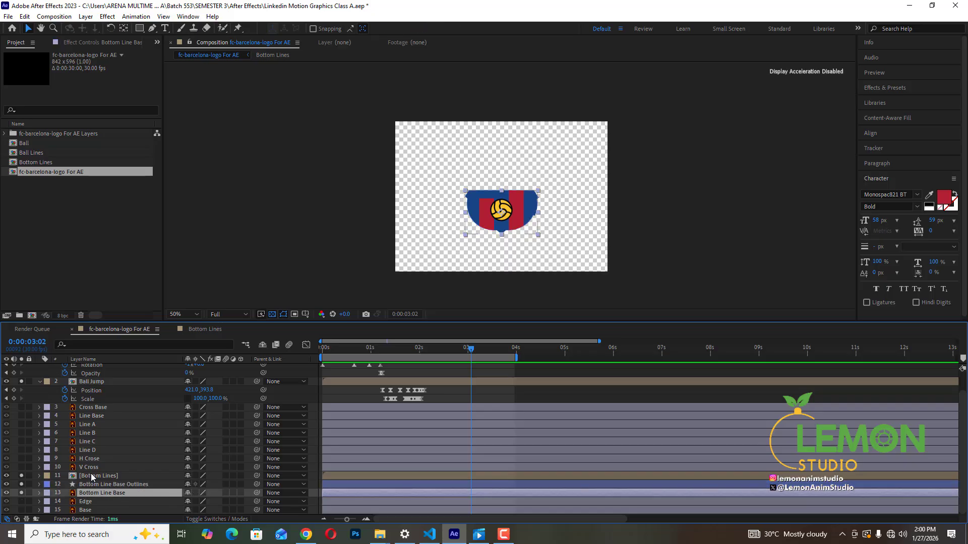
pyautogui.click(98, 409)
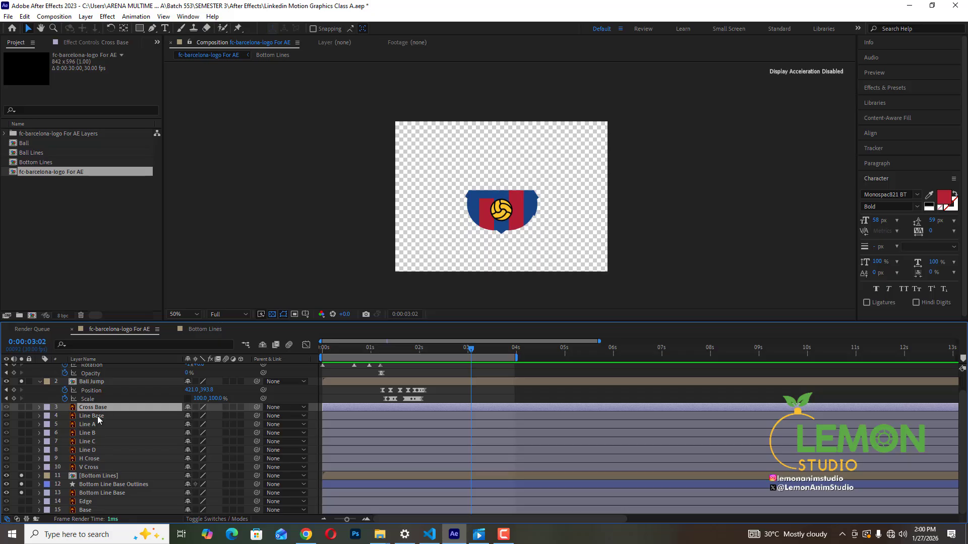
pyautogui.click(98, 416)
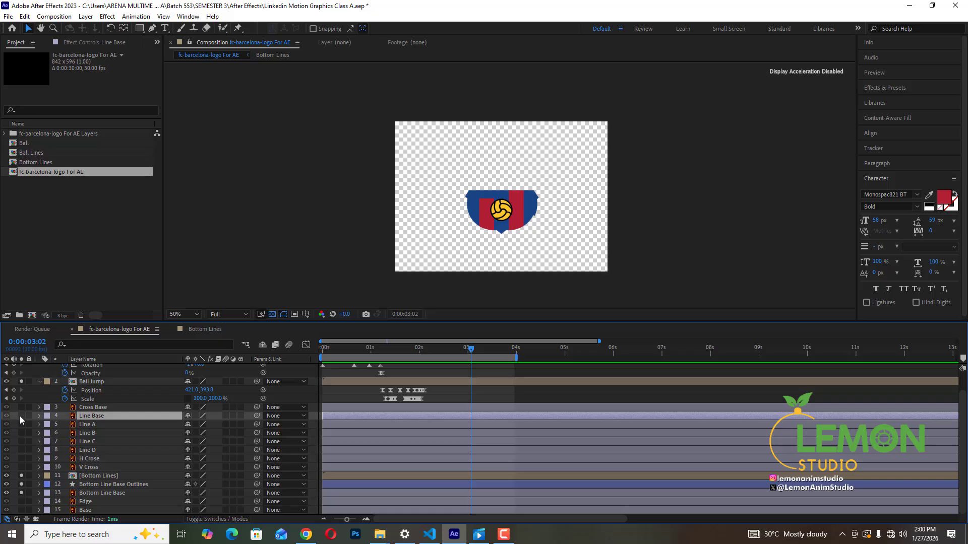
pyautogui.click(21, 416)
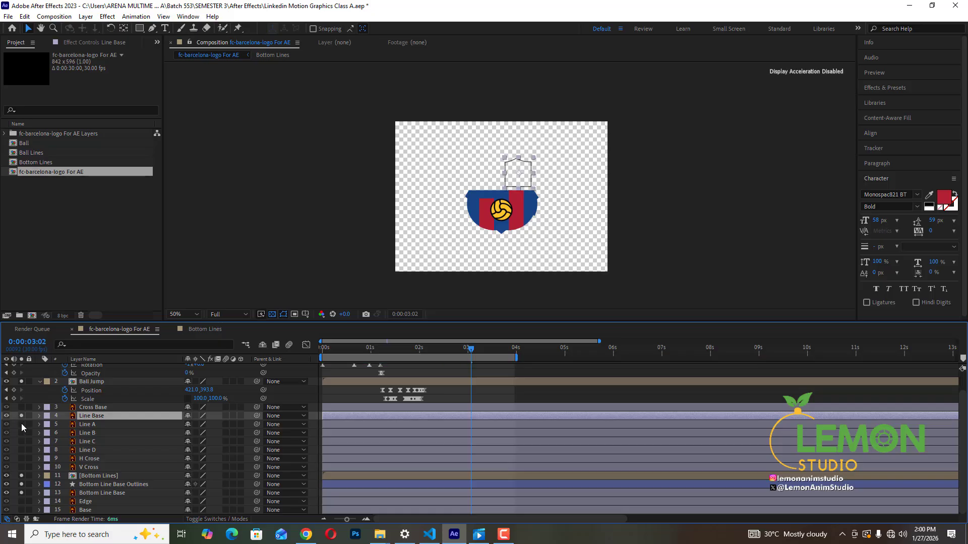
pyautogui.click(22, 425)
pyautogui.click(21, 433)
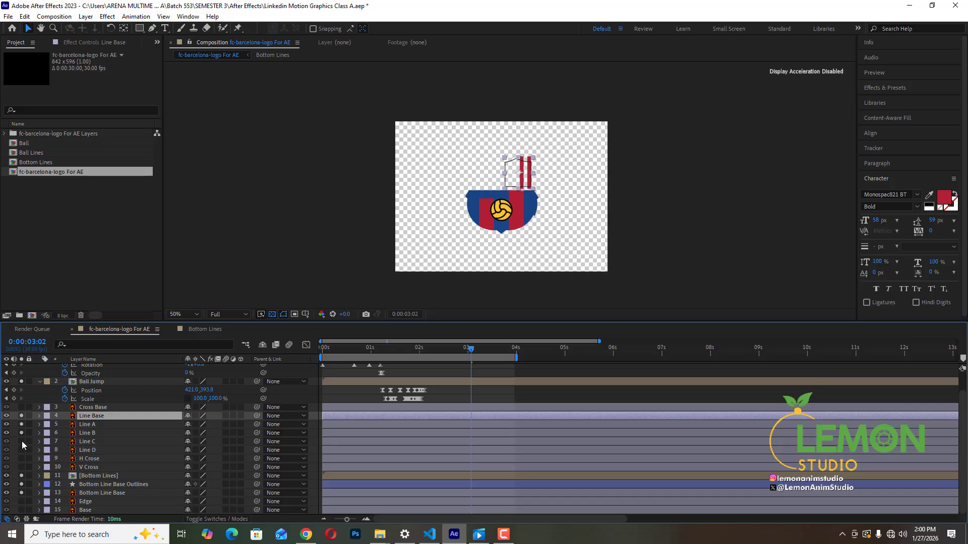
pyautogui.click(22, 442)
pyautogui.click(21, 450)
pyautogui.click(21, 458)
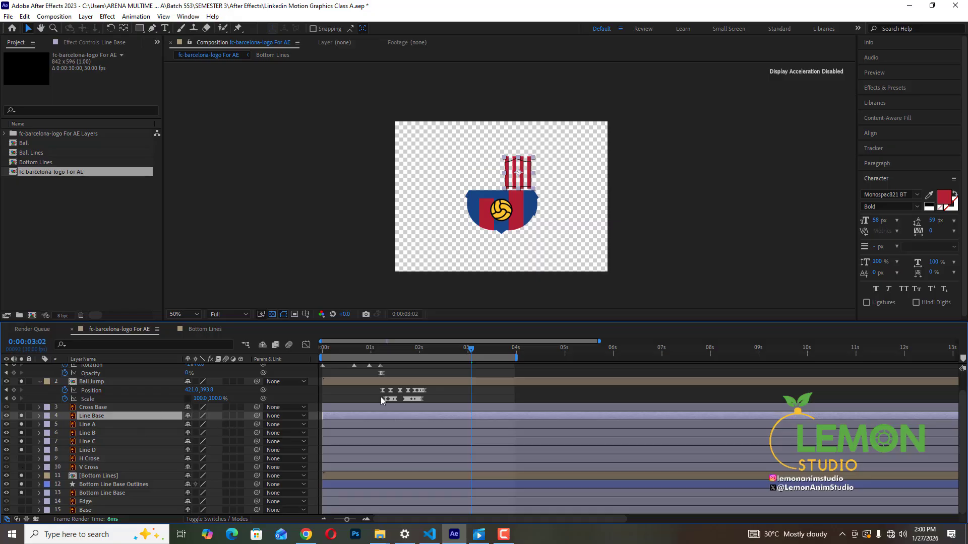
# Step: Pre-compose the Line A, Line B, Line C and Line D layers into a new composition named Rt Lines
pyautogui.scroll(3, 525, 175)
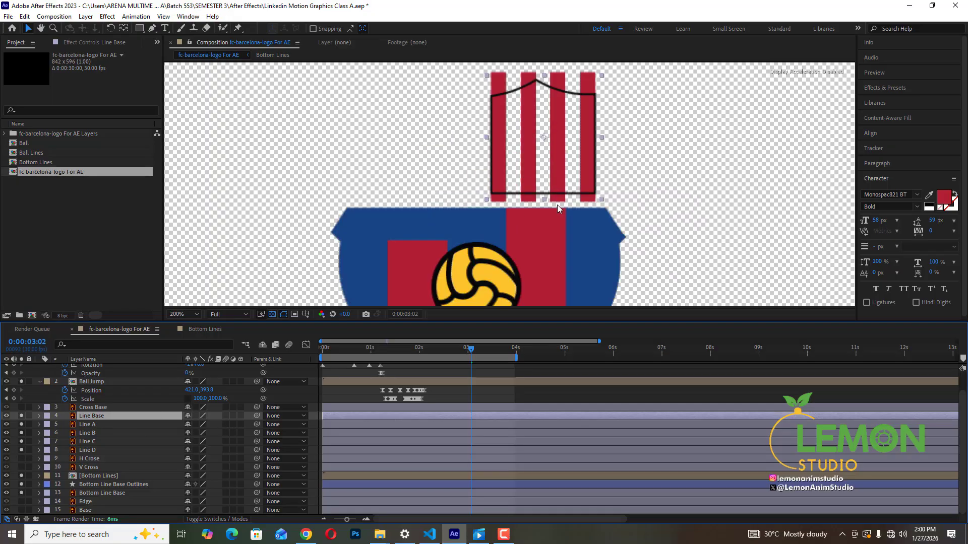
pyautogui.press('space')
pyautogui.moveTo(605, 157); pyautogui.dragTo(621, 180)
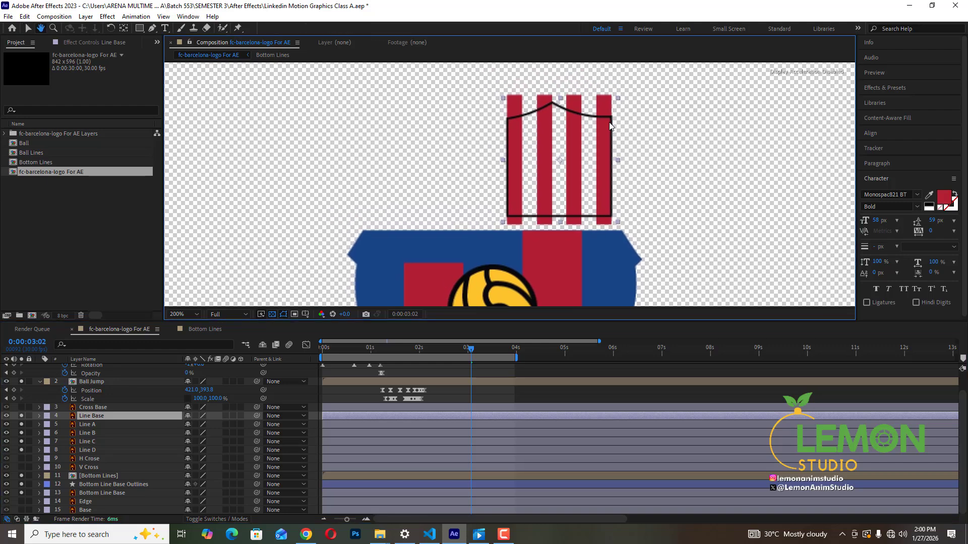
pyautogui.click(96, 425)
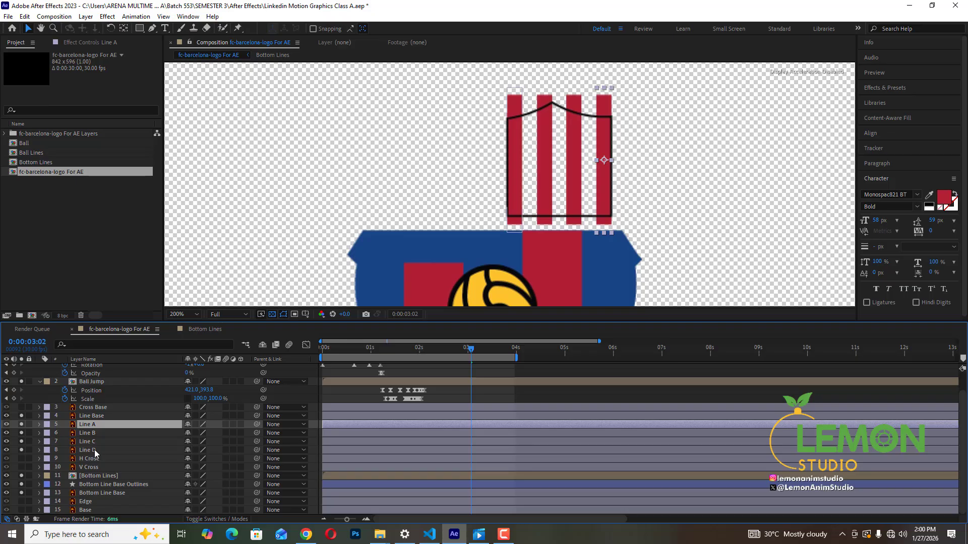
pyautogui.keyDown('shift'); pyautogui.click(94, 450); pyautogui.keyUp('shift')
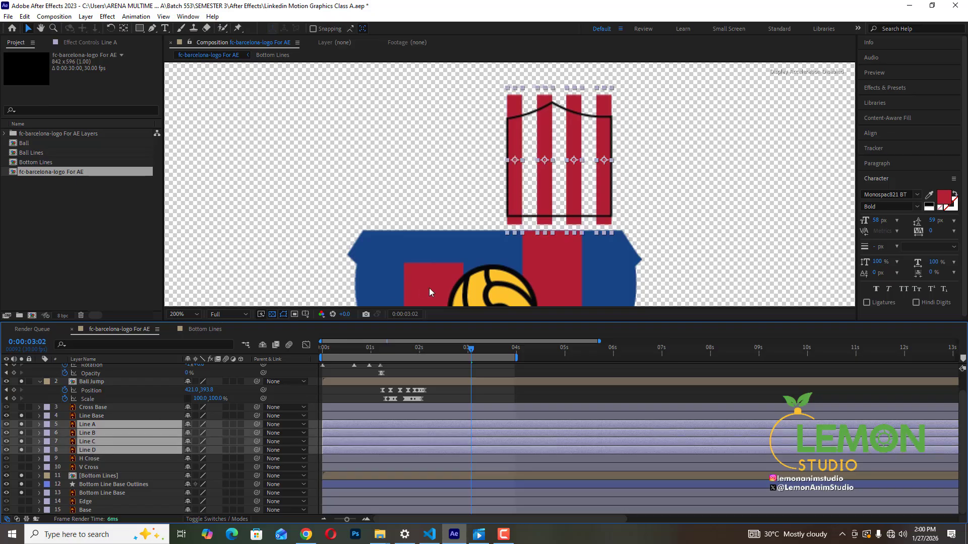
pyautogui.rightClick(93, 426)
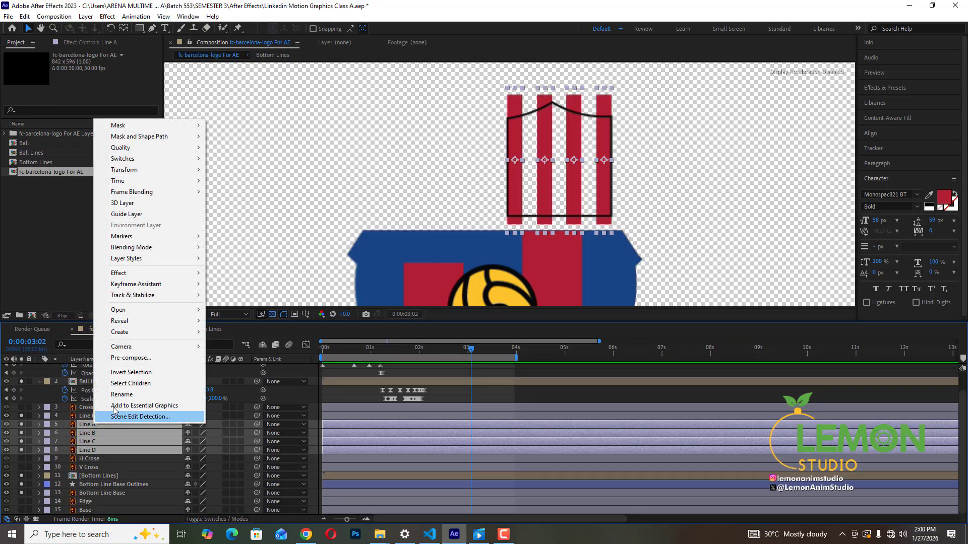
pyautogui.click(135, 359)
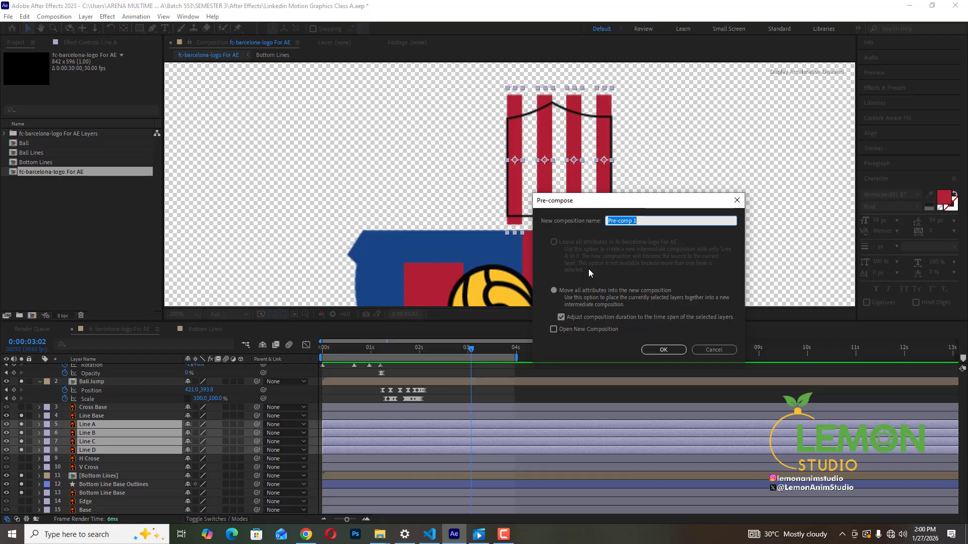
pyautogui.write('Rt Lines')
pyautogui.click(673, 350)
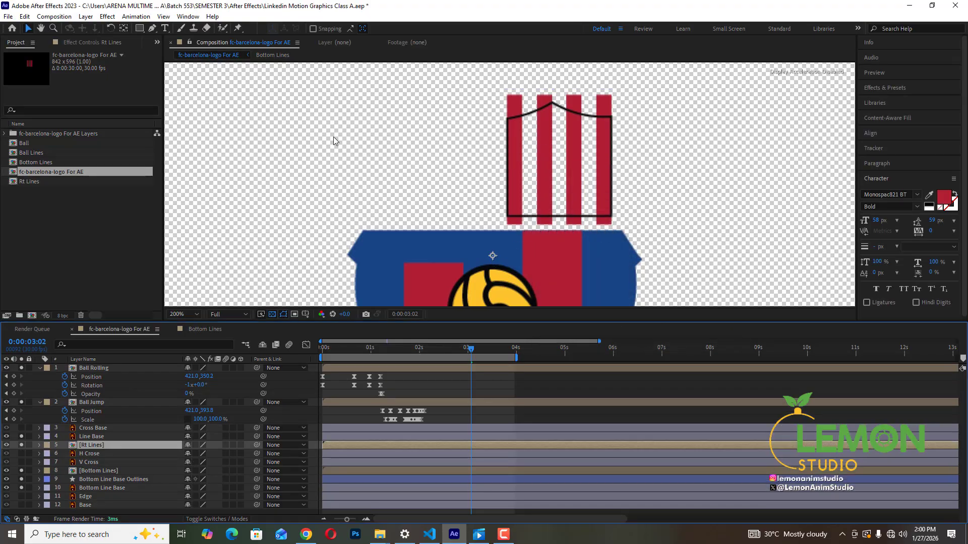
# Step: Move the Rt Lines layer's anchor point to the centre of the four red stripes
pyautogui.click(124, 28)
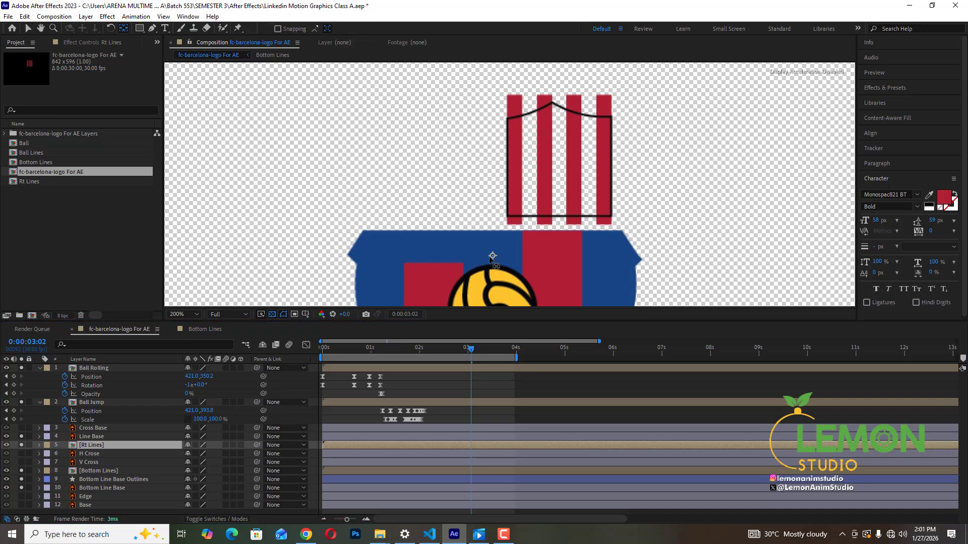
pyautogui.moveTo(493, 256); pyautogui.dragTo(557, 163)
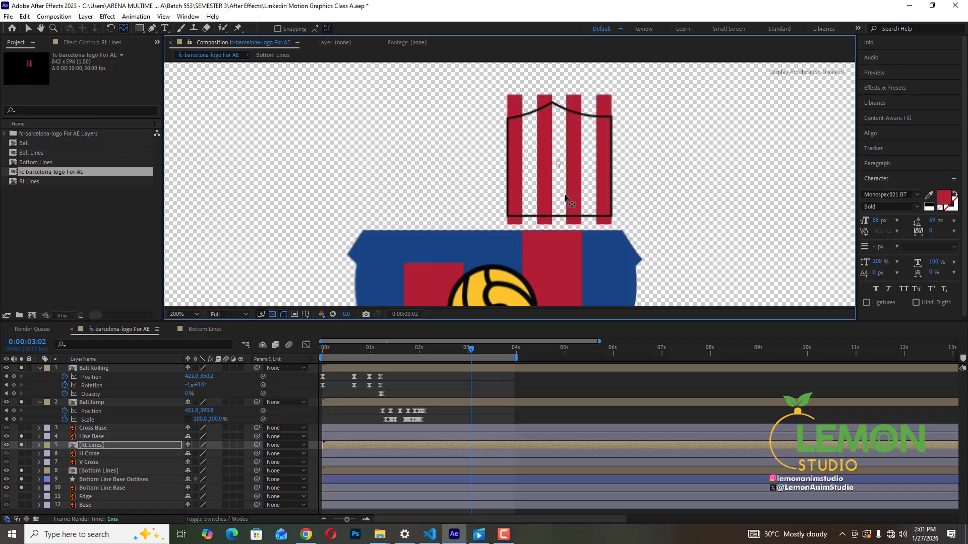
pyautogui.click(28, 29)
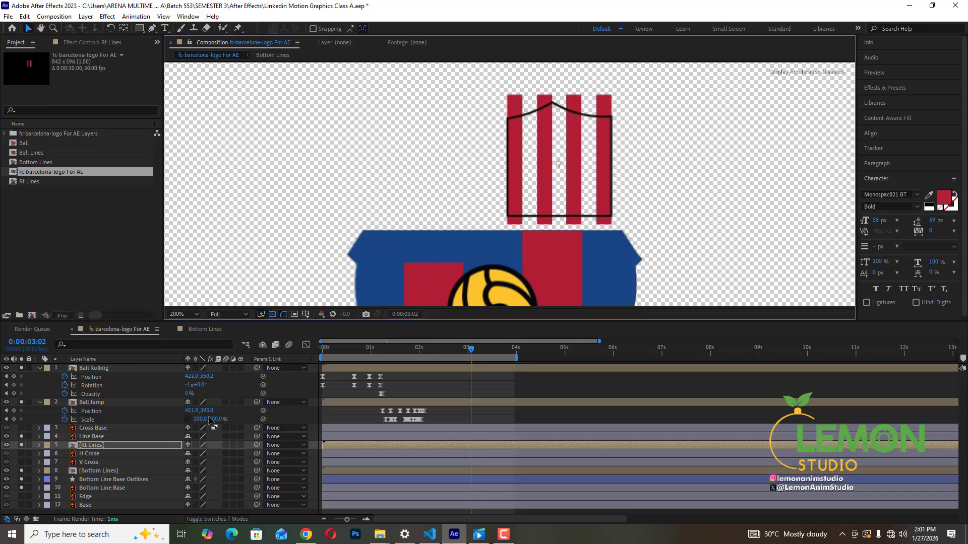
pyautogui.click(95, 437)
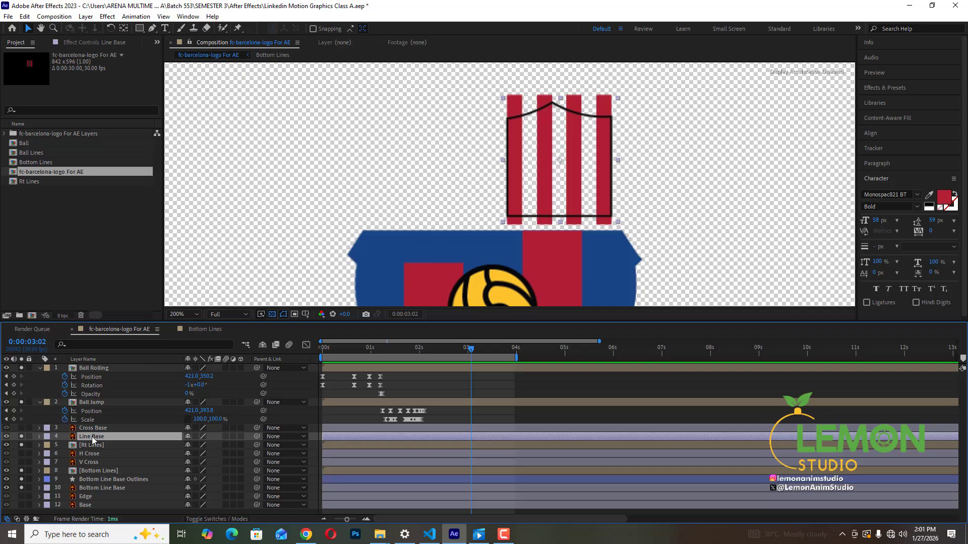
pyautogui.rightClick(92, 437)
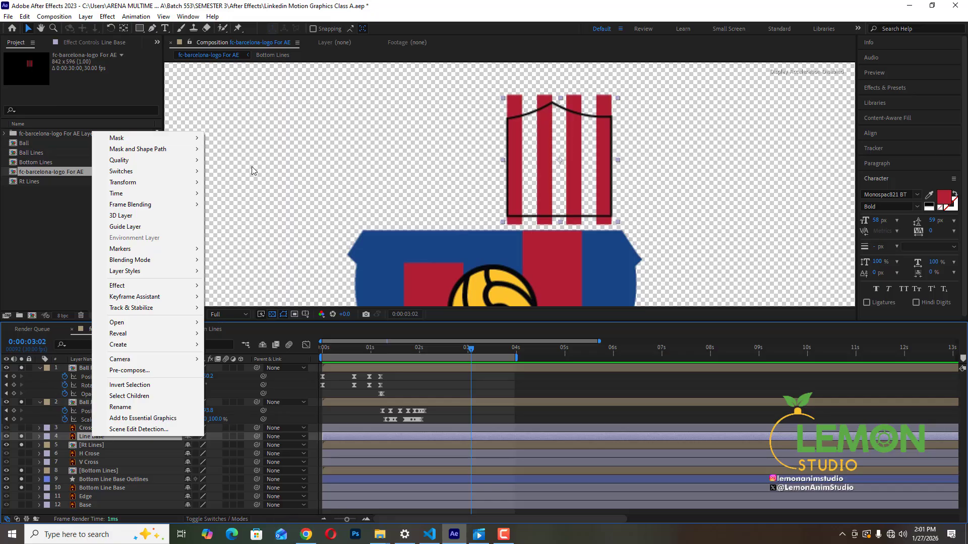
pyautogui.click(307, 162)
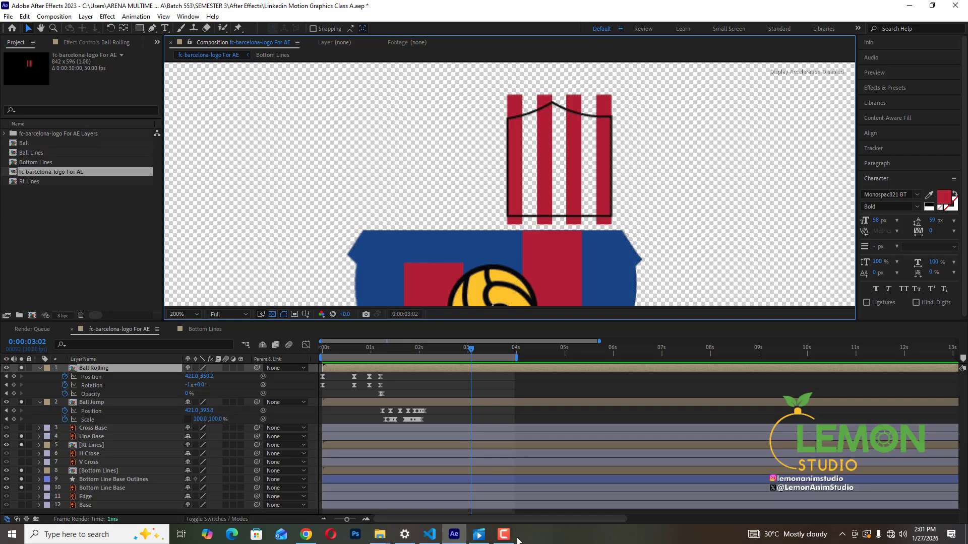
# Step: Switch to Illustrator and select the black outline path framing the crest's red and yellow stripes
pyautogui.click(503, 535)
pyautogui.click(533, 401)
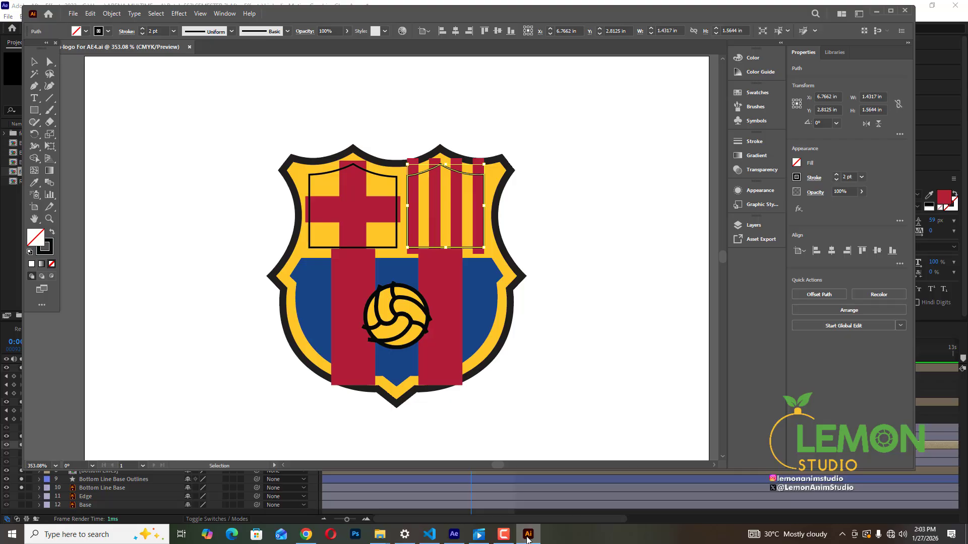
pyautogui.click(527, 536)
pyautogui.click(504, 535)
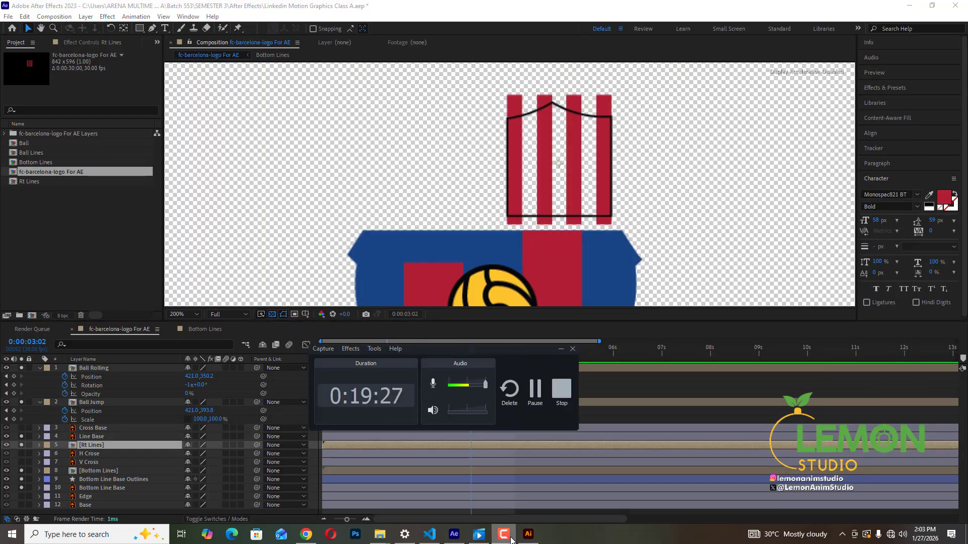
pyautogui.click(528, 535)
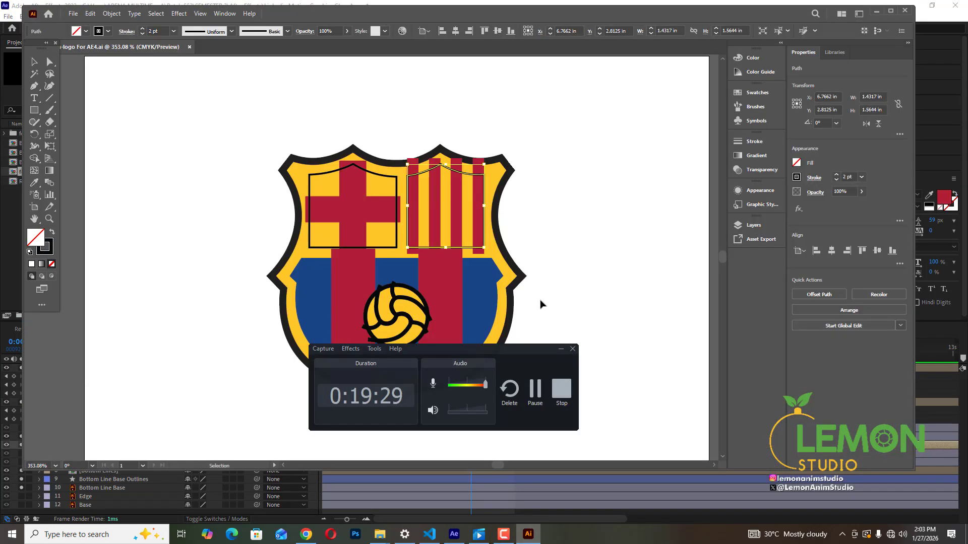
pyautogui.click(561, 349)
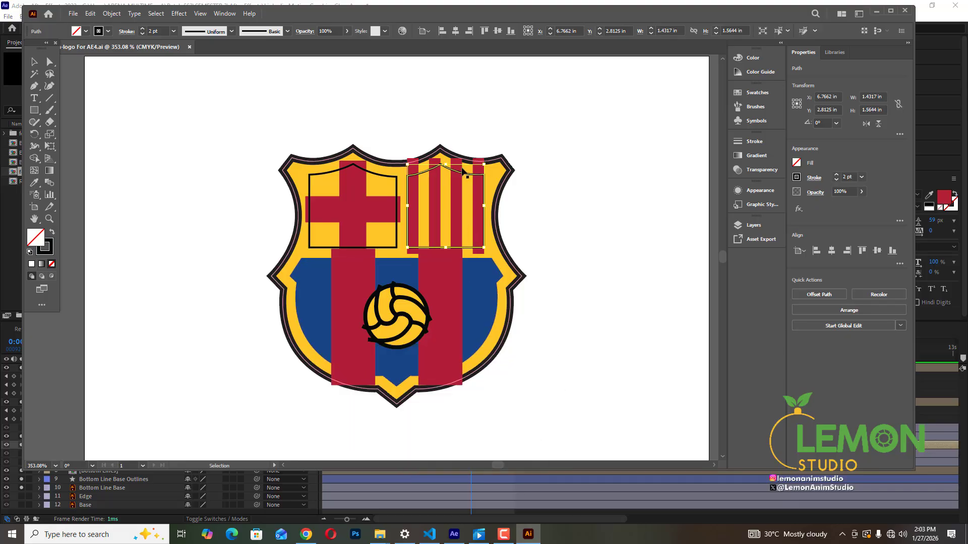
pyautogui.click(527, 180)
pyautogui.click(471, 179)
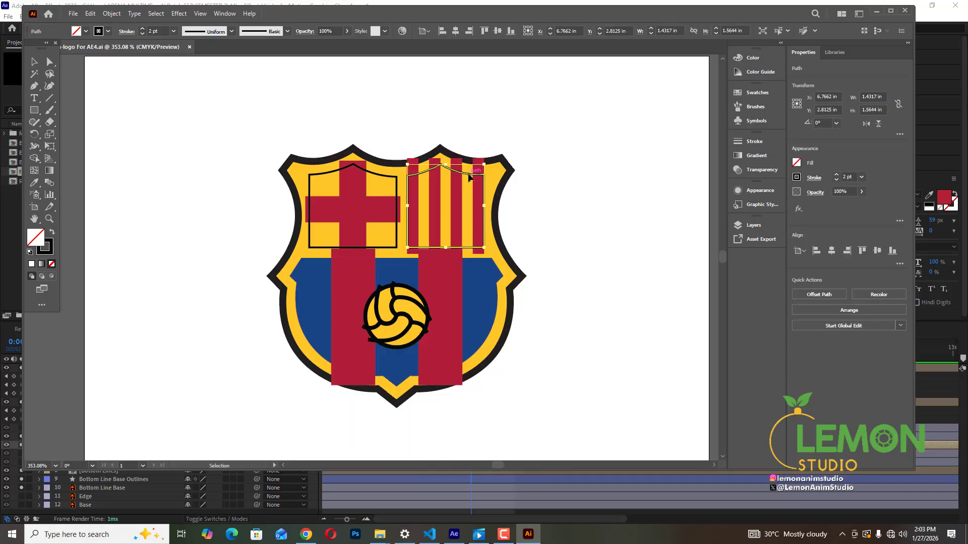
pyautogui.press('a')
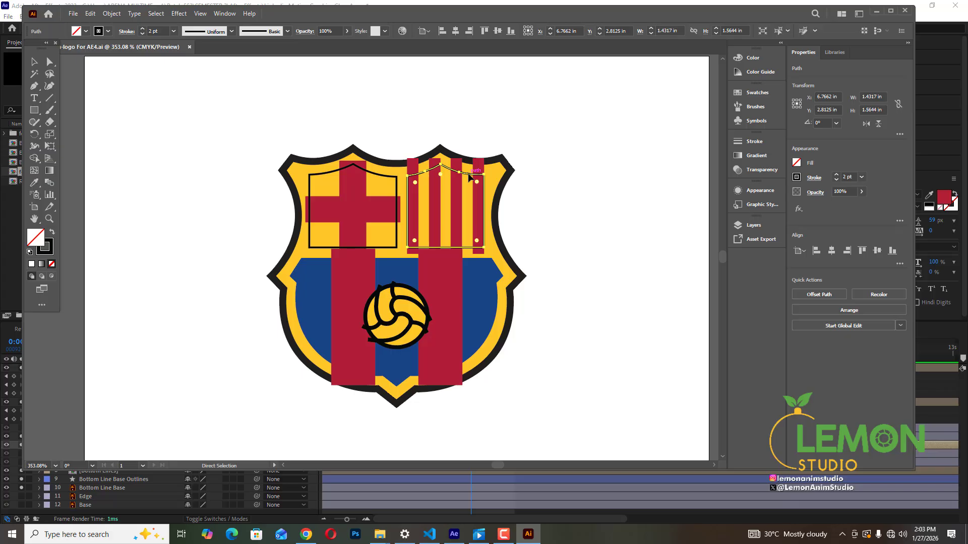
pyautogui.moveTo(469, 178); pyautogui.dragTo(537, 213)
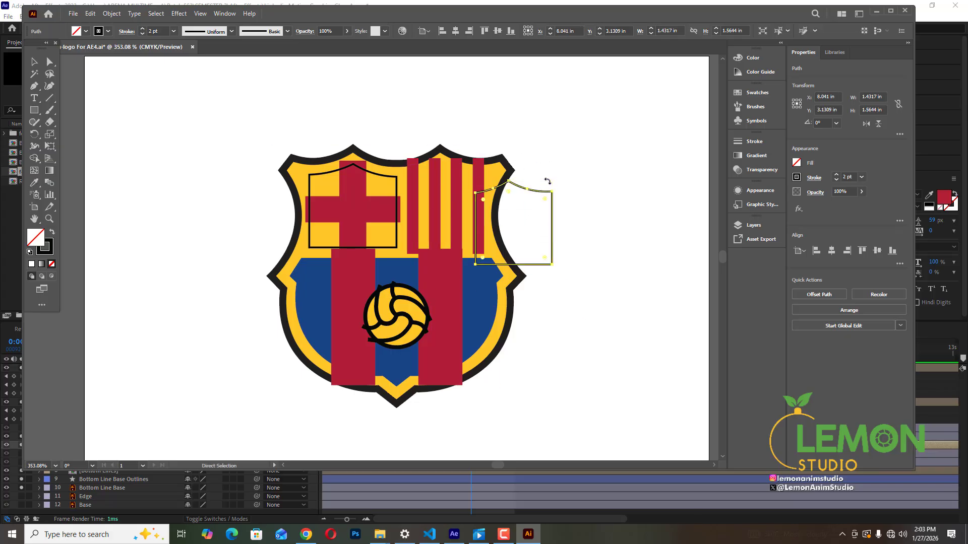
pyautogui.hotkey('ctrl', 'z')
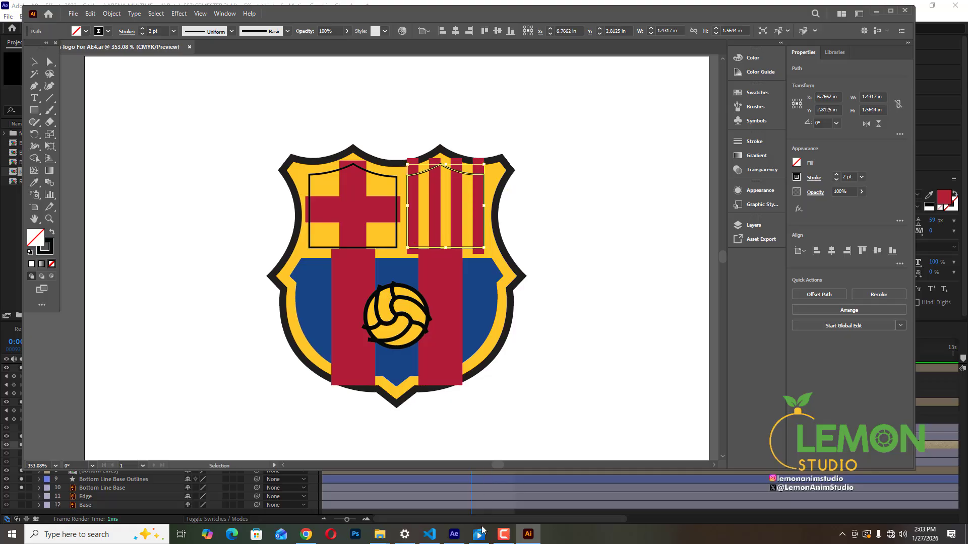
# Step: Return to After Effects, paste the Illustrator outline as a mask on Rt Lines and align it with the black Line Base frame
pyautogui.click(454, 534)
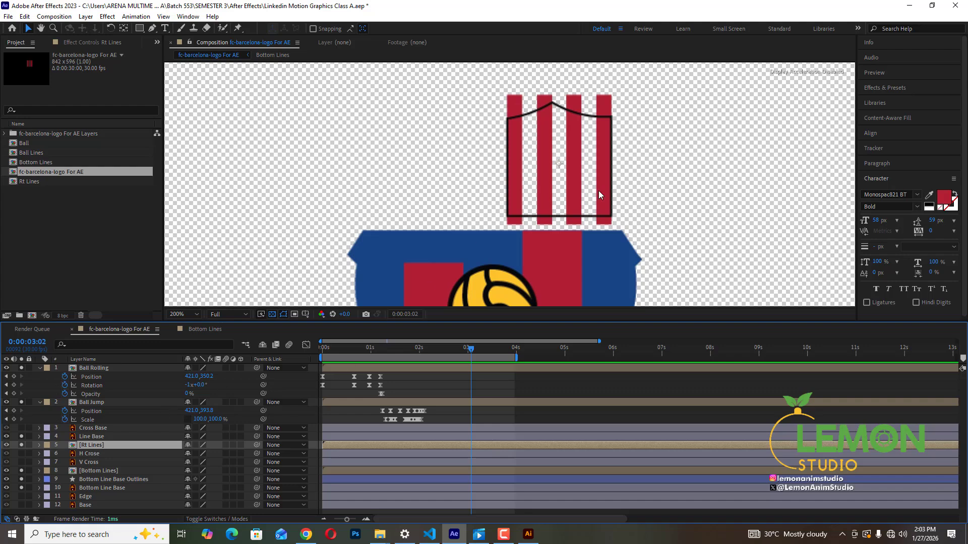
pyautogui.hotkey('ctrl', 'v')
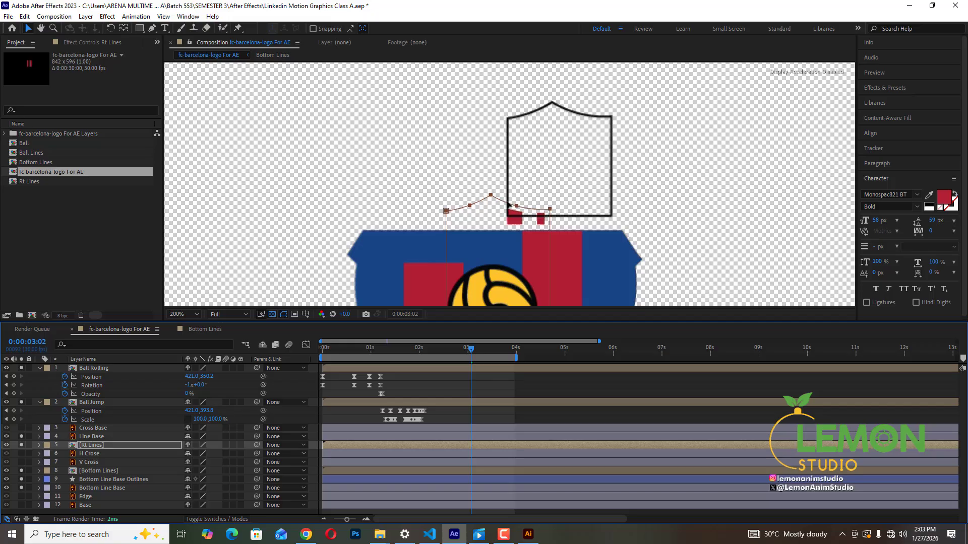
pyautogui.moveTo(501, 211); pyautogui.dragTo(567, 111)
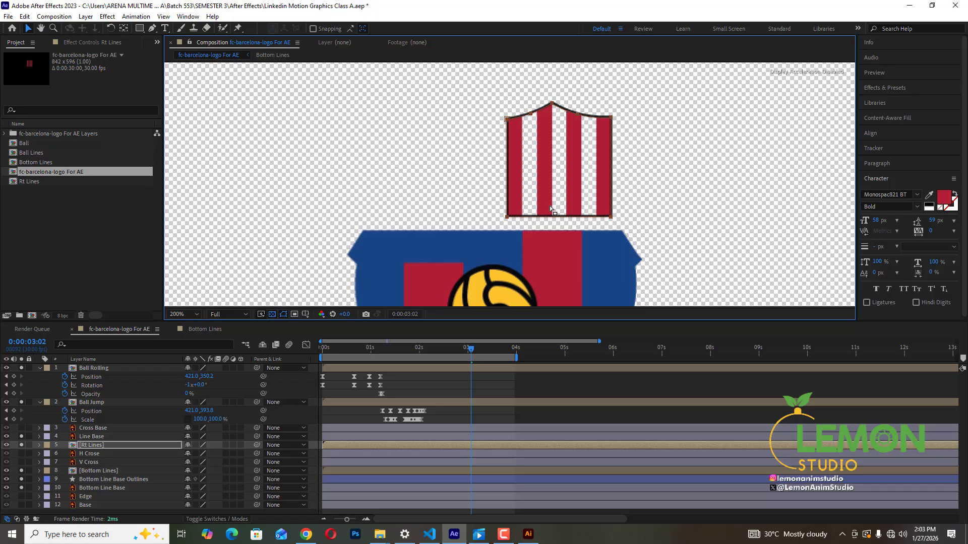
# Step: Examine closely how the Rt Lines mask fits the black frame along its lower edge, sides and pointed top
pyautogui.scroll(3, 547, 210)
pyautogui.scroll(-2, 545, 210)
pyautogui.scroll(1, 550, 227)
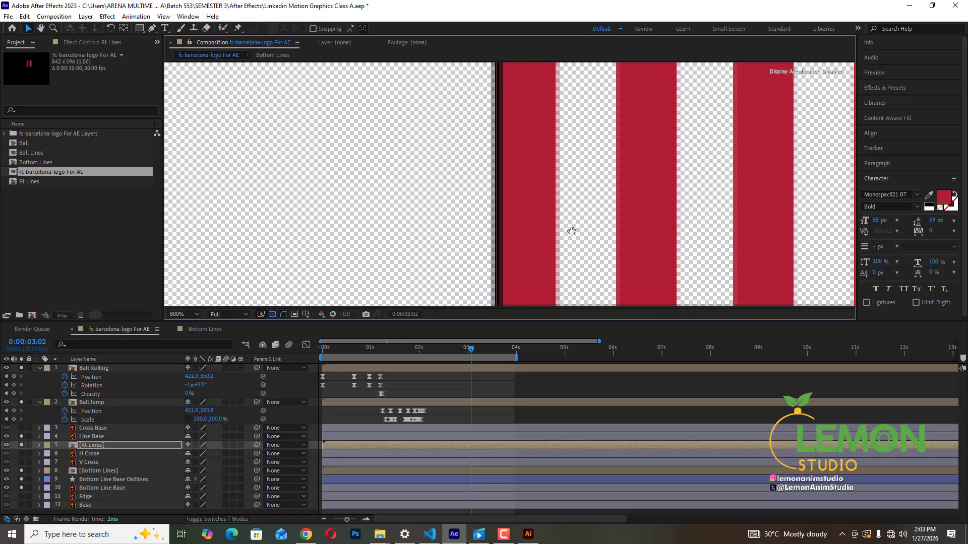
pyautogui.moveTo(571, 231); pyautogui.dragTo(515, 164)
pyautogui.moveTo(571, 238); pyautogui.dragTo(549, 273)
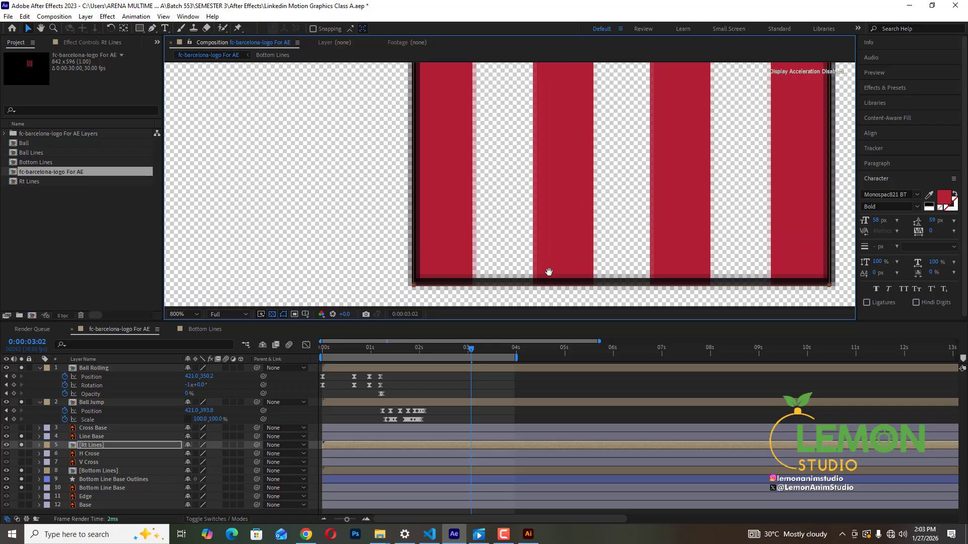
pyautogui.moveTo(589, 121); pyautogui.dragTo(499, 258)
pyautogui.moveTo(551, 175); pyautogui.dragTo(548, 228)
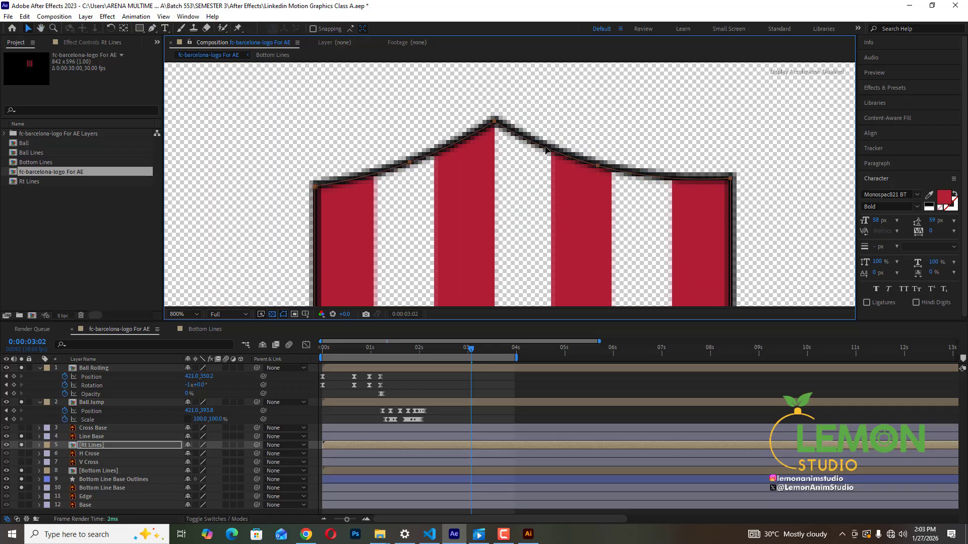
pyautogui.moveTo(570, 298); pyautogui.dragTo(566, 144)
pyautogui.moveTo(534, 272); pyautogui.dragTo(546, 167)
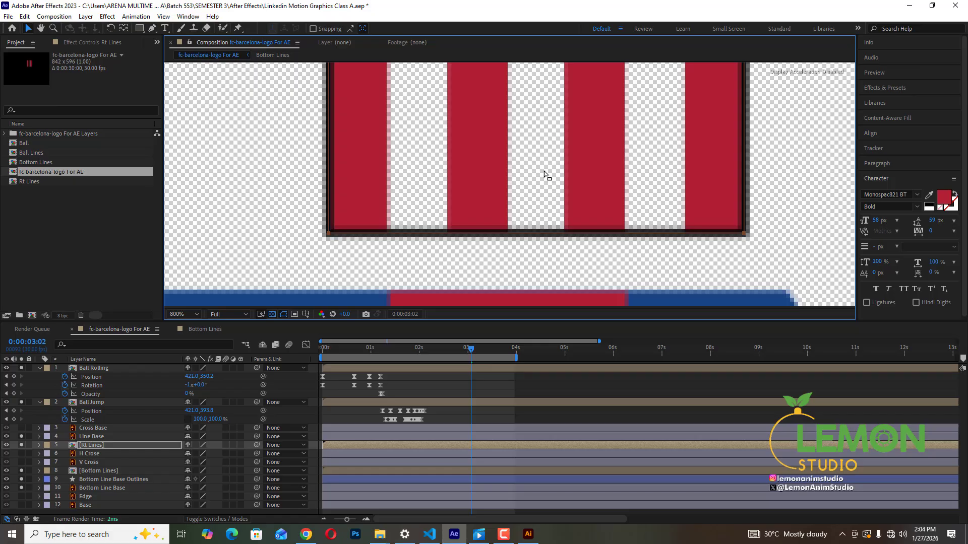
pyautogui.click(506, 532)
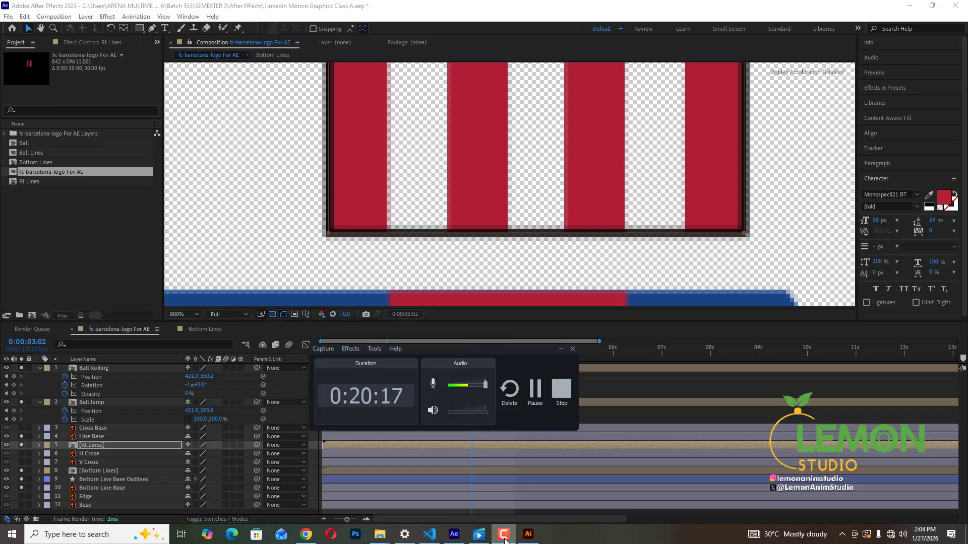
pyautogui.click(532, 389)
pyautogui.scroll(-3, 489, 231)
pyautogui.scroll(2, 502, 184)
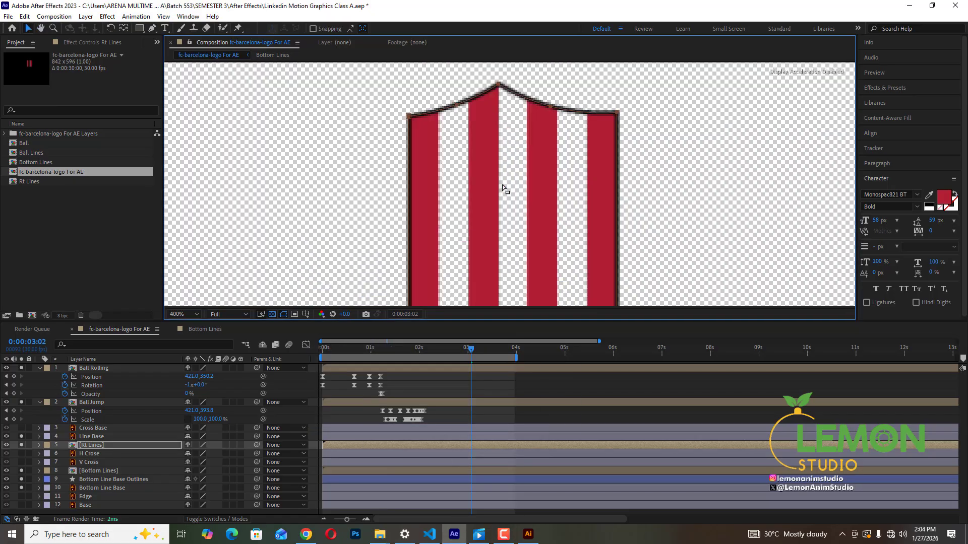
pyautogui.moveTo(504, 183); pyautogui.dragTo(511, 169)
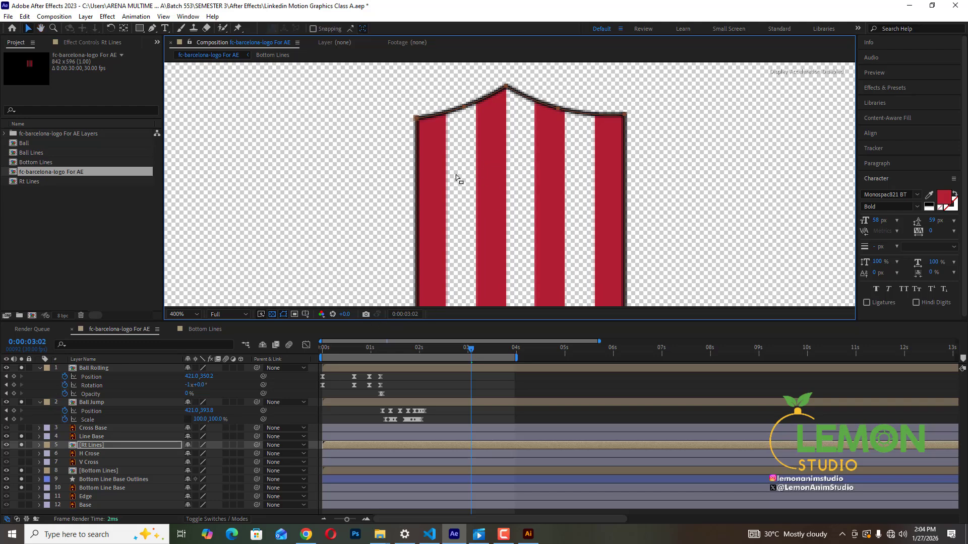
# Step: Open the Rt Lines composition and check which red stripe each of the layers Line A to Line D controls
pyautogui.doubleClick(73, 446)
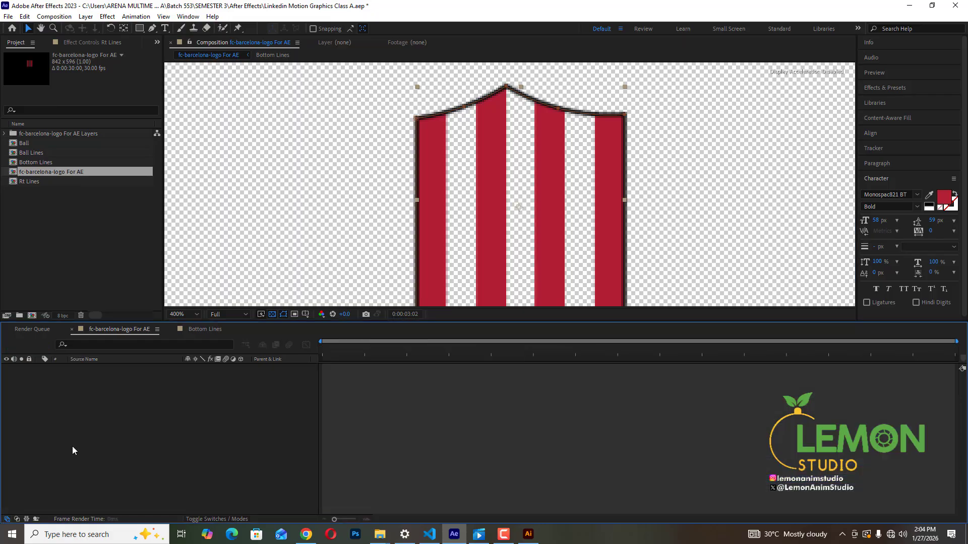
pyautogui.click(90, 370)
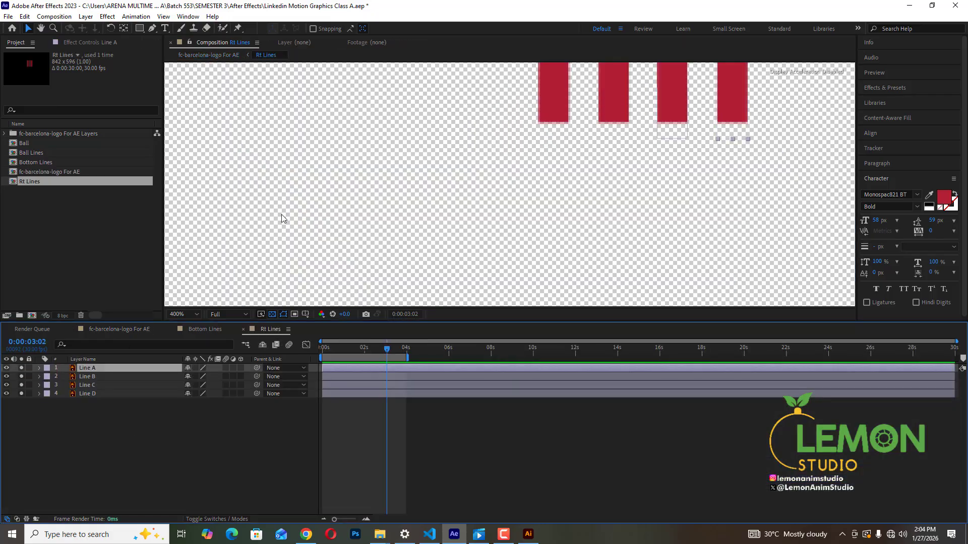
pyautogui.scroll(-2, 435, 214)
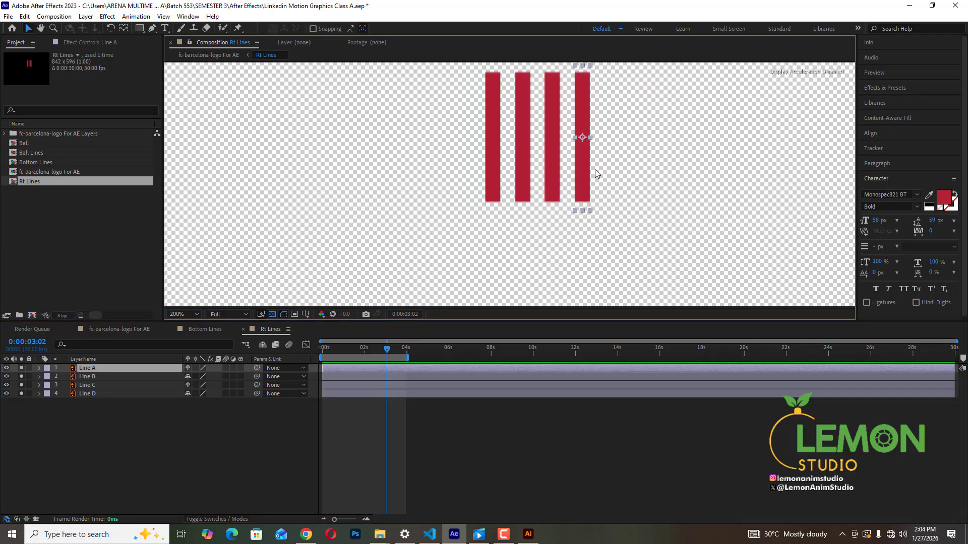
pyautogui.click(88, 377)
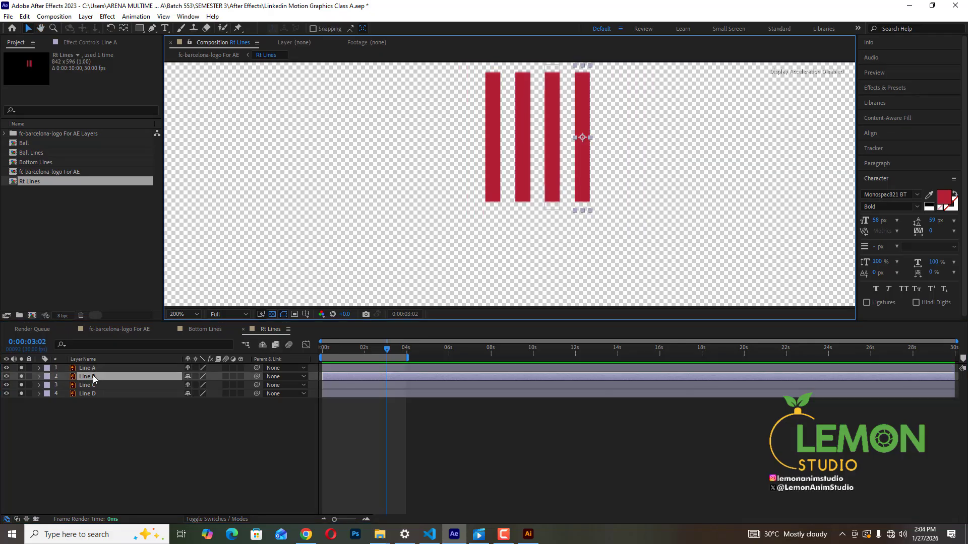
pyautogui.click(94, 386)
pyautogui.click(93, 395)
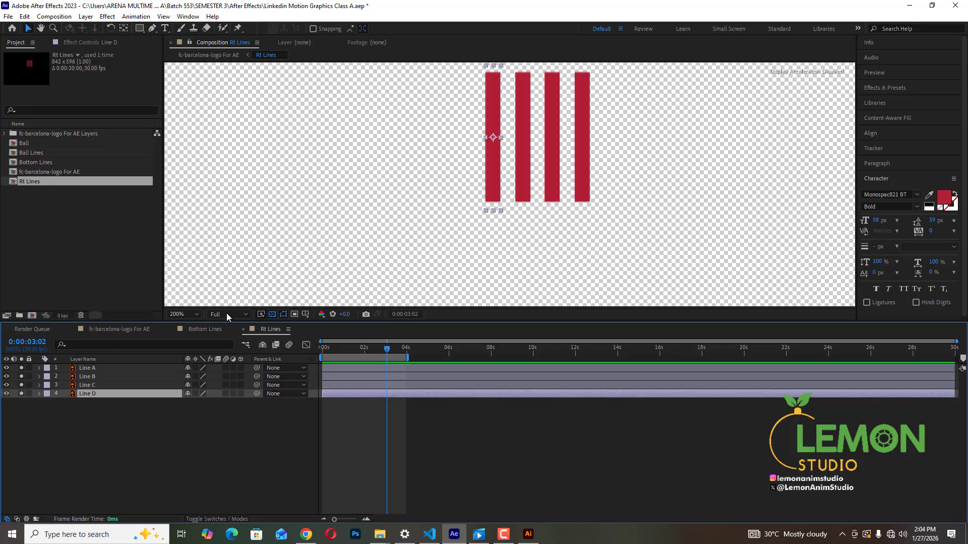
pyautogui.moveTo(597, 153); pyautogui.dragTo(573, 206)
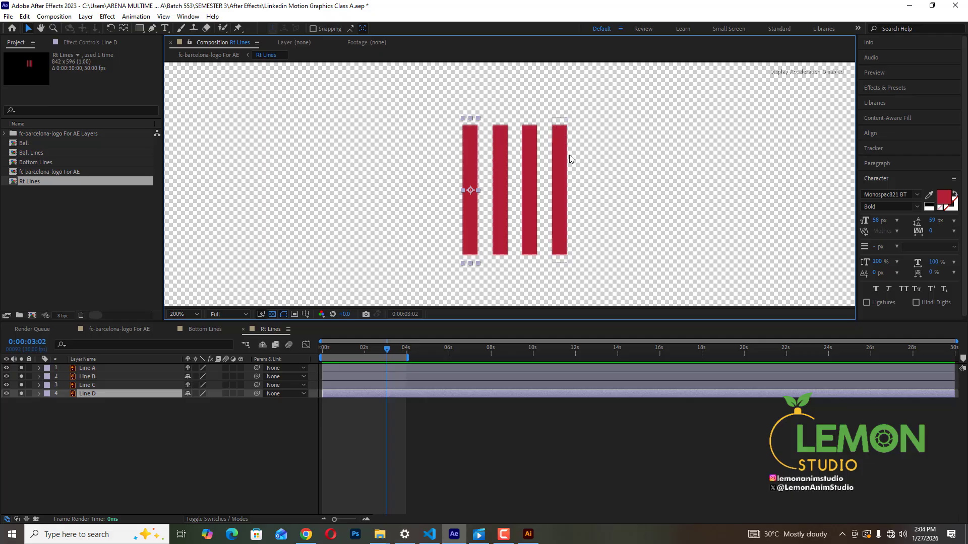
pyautogui.click(87, 368)
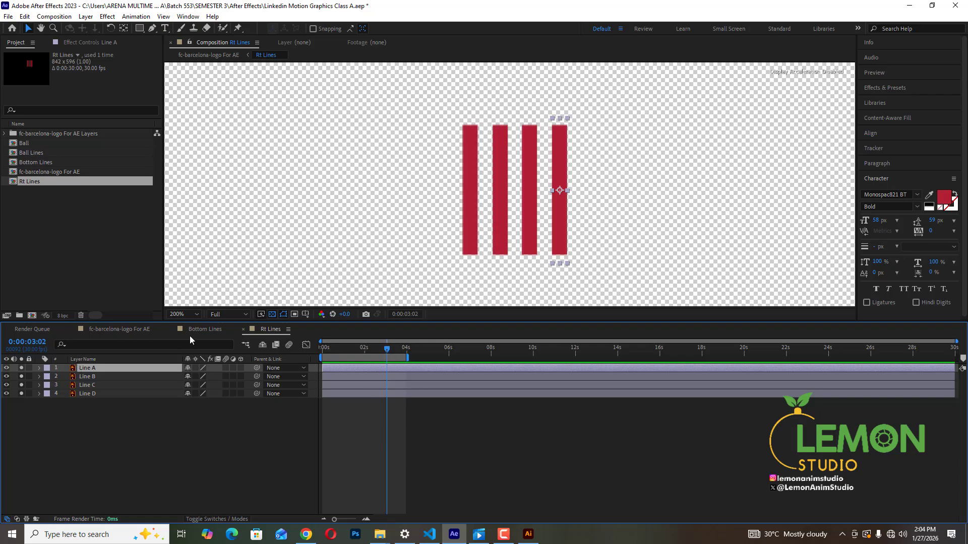
# Step: Set the current time to 0:00:02:21 in the main fc-barcelona-logo composition, where the bottom shape is filling in, and return to Rt Lines
pyautogui.click(117, 330)
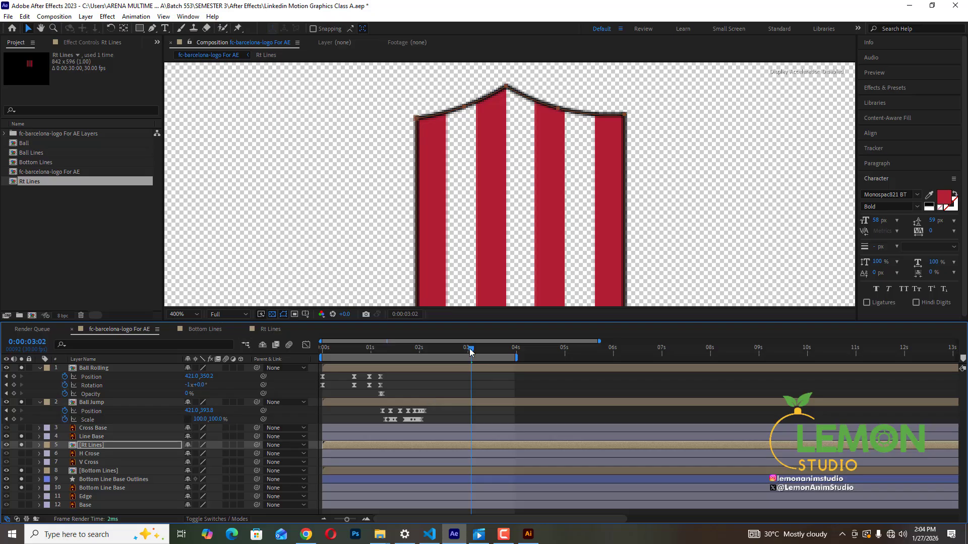
pyautogui.moveTo(358, 381); pyautogui.dragTo(431, 383)
pyautogui.scroll(-4, 525, 177)
pyautogui.moveTo(529, 219); pyautogui.dragTo(518, 180)
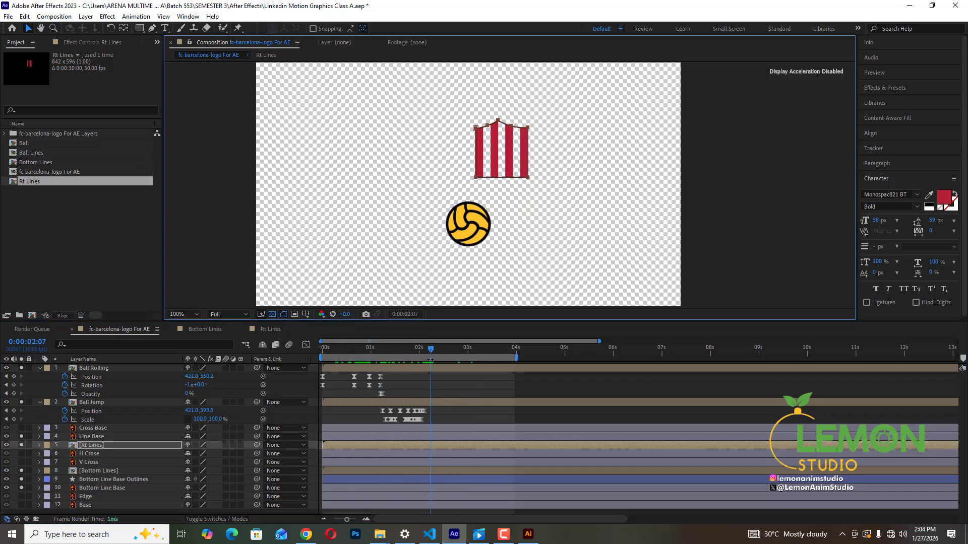
pyautogui.moveTo(431, 348); pyautogui.dragTo(454, 355)
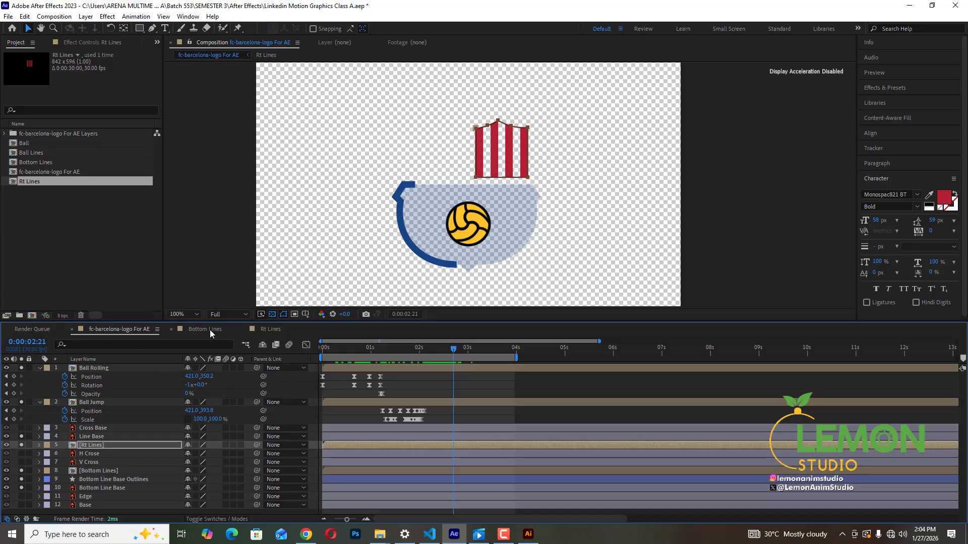
pyautogui.click(271, 329)
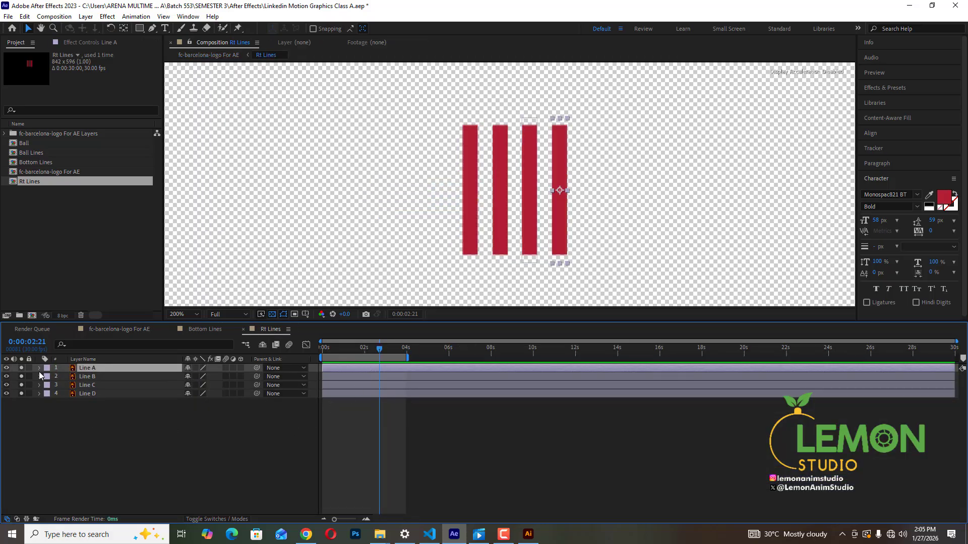
# Step: Add Position keyframes to Line A at 0:00:02:21 and 0:00:02:29, keeping its current place in both
pyautogui.press('p')
pyautogui.click(65, 377)
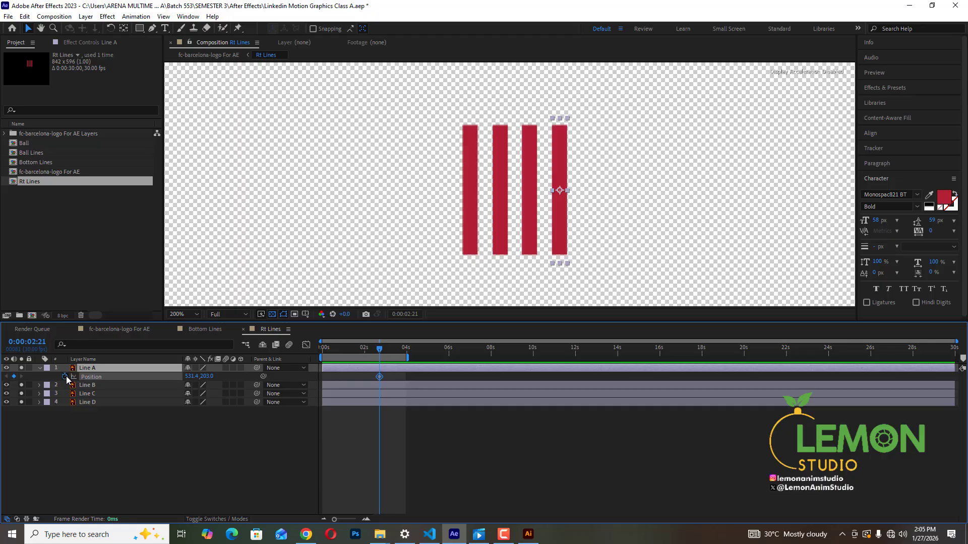
pyautogui.press('pagedown')
pyautogui.press('pagedown')
pyautogui.press('pagedown')
pyautogui.press('pagedown')
pyautogui.press('pagedown')
pyautogui.press('pagedown')
pyautogui.press('pagedown')
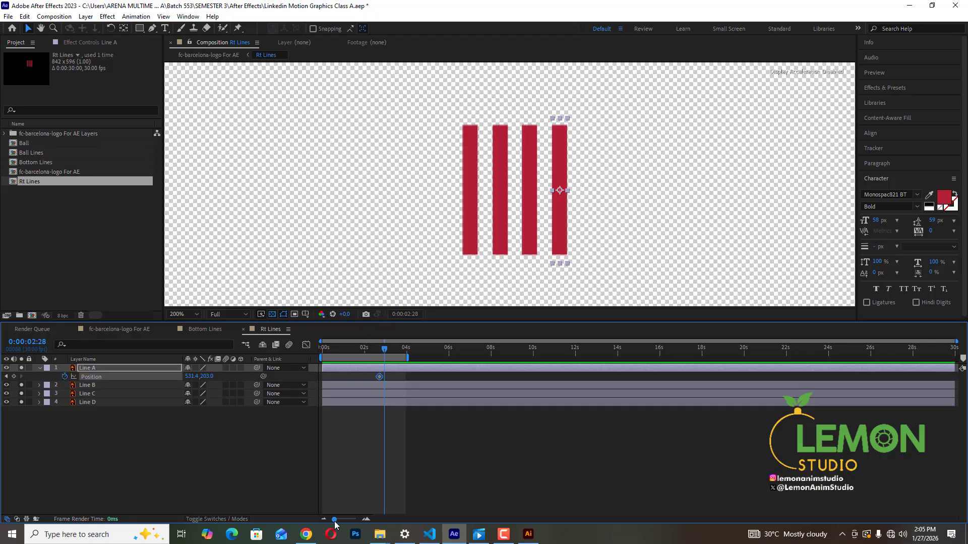
pyautogui.moveTo(334, 522); pyautogui.dragTo(348, 523)
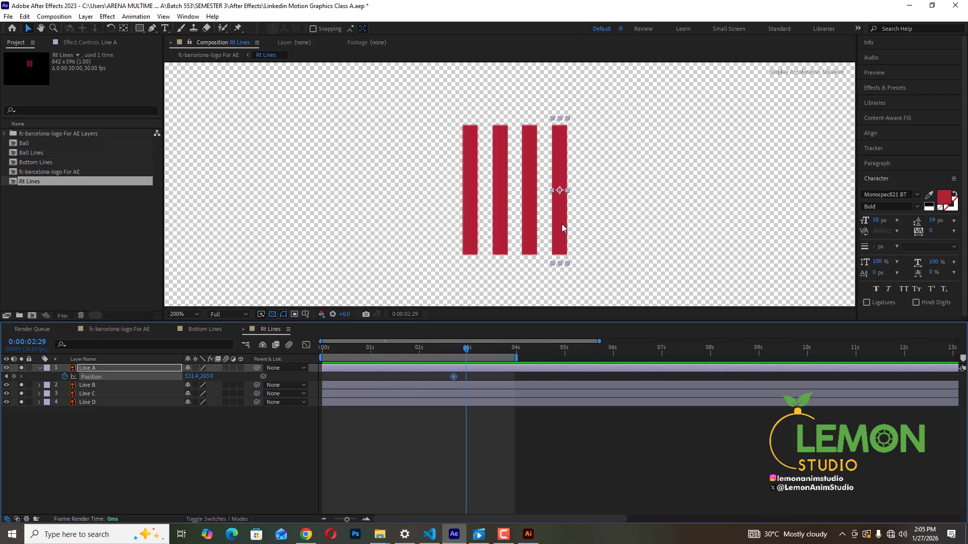
pyautogui.click(13, 377)
# Step: Move Line A horizontally right to 589.4, 203.0 at its 0:00:02:21 keyframe and preview the slide-in
pyautogui.click(6, 376)
pyautogui.moveTo(564, 231); pyautogui.dragTo(618, 231)
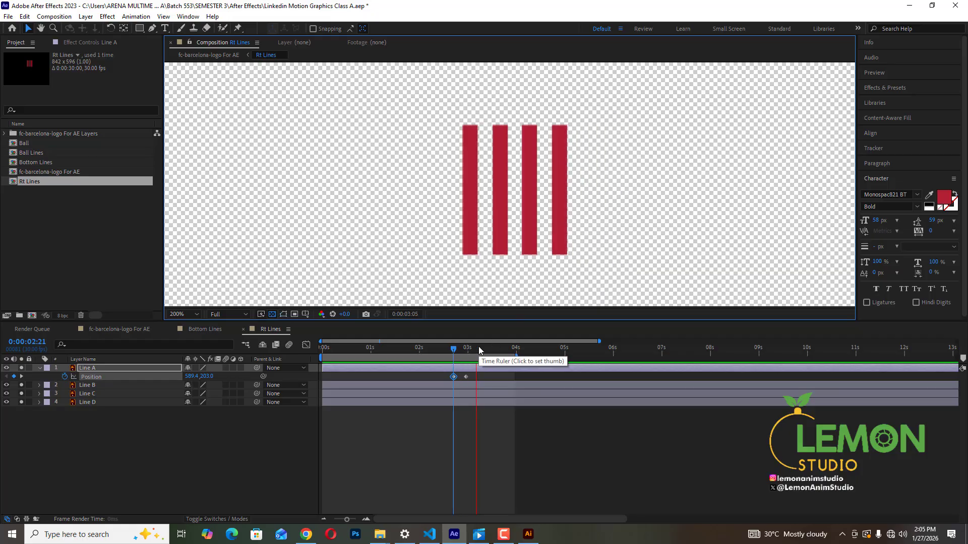
pyautogui.press('space')
pyautogui.moveTo(447, 352); pyautogui.dragTo(442, 359)
pyautogui.press('space')
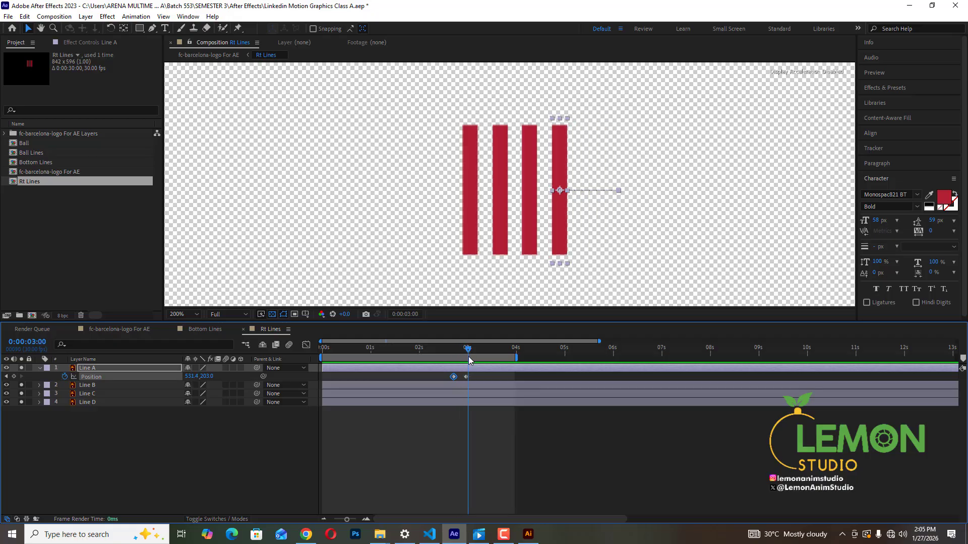
pyautogui.moveTo(469, 359); pyautogui.dragTo(455, 368)
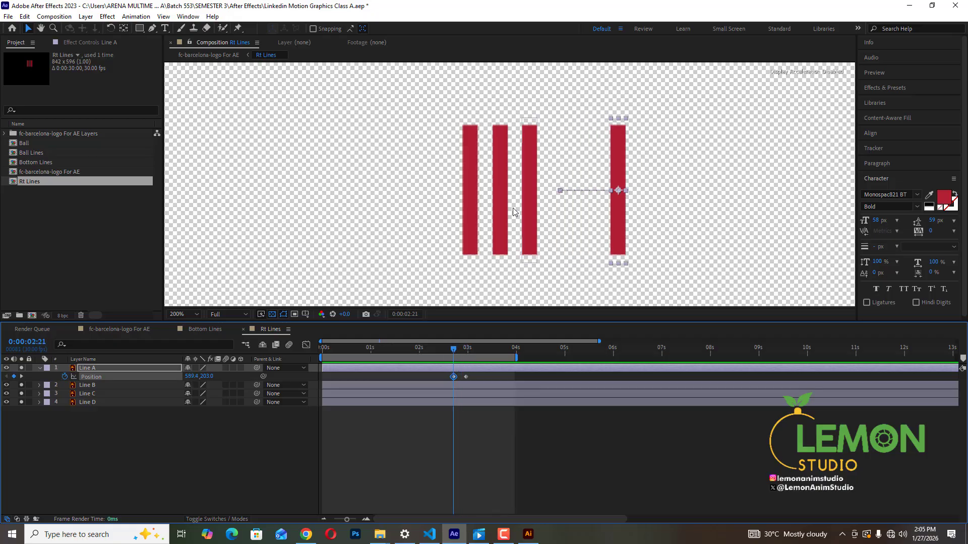
# Step: Keyframe Line B's Position at 0:00:02:21 and 0:00:02:29, moving it right to 589.6, 203.0 at the first keyframe
pyautogui.click(102, 385)
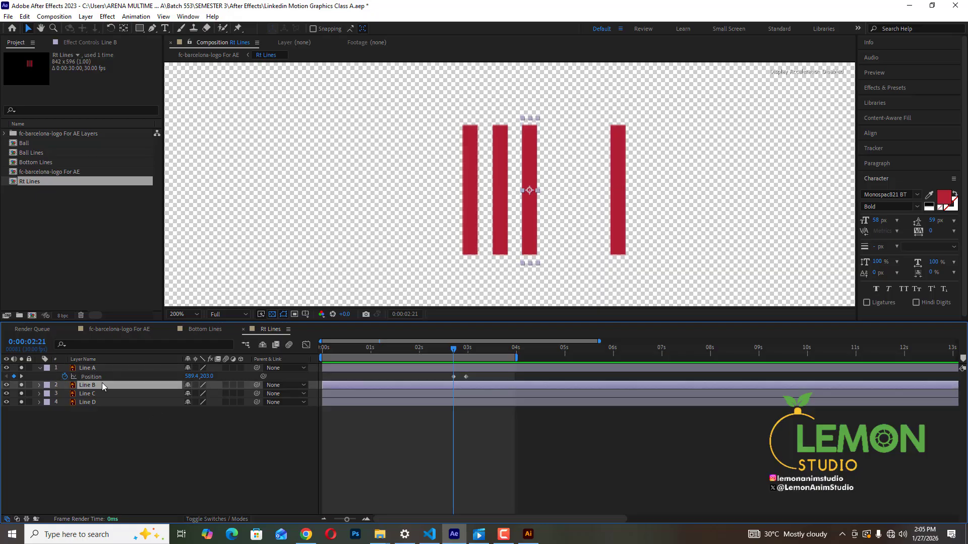
pyautogui.press('p')
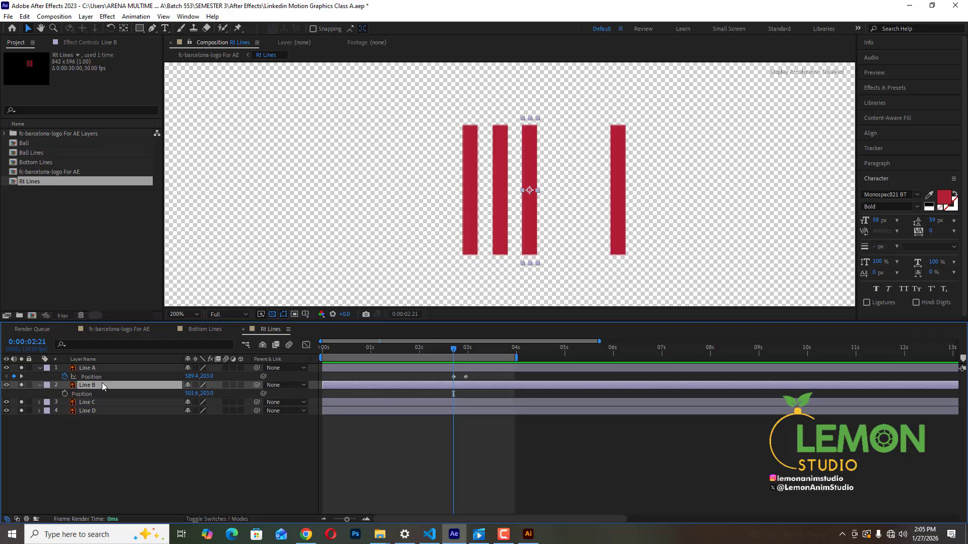
pyautogui.click(64, 393)
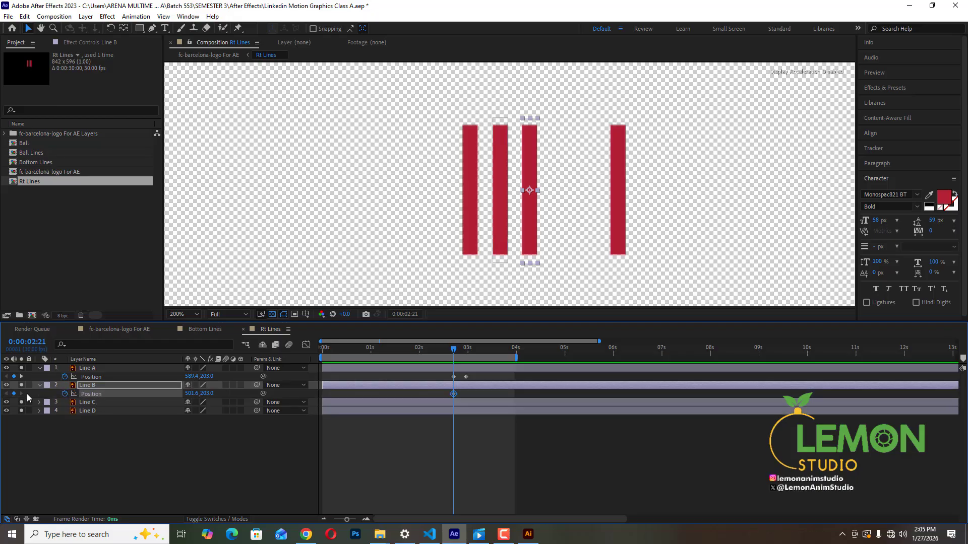
pyautogui.click(21, 377)
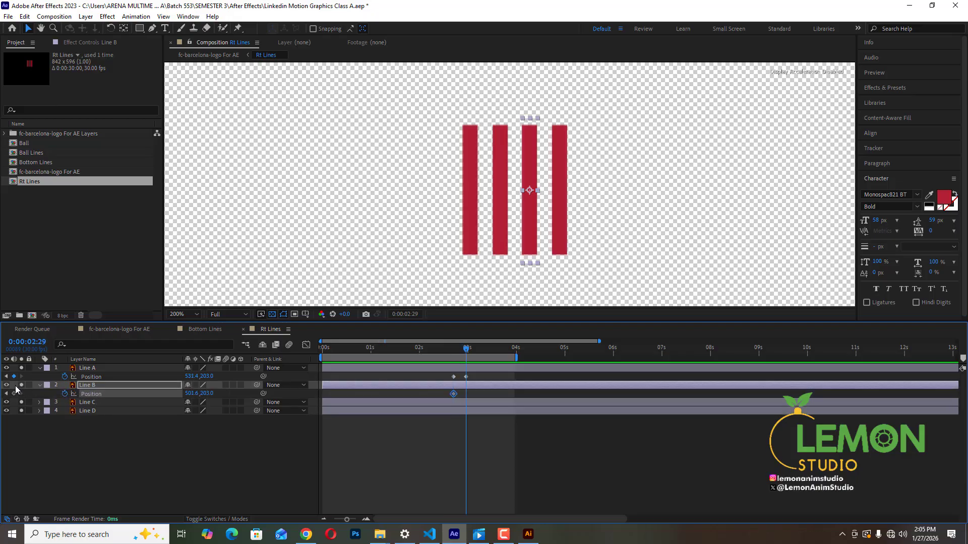
pyautogui.click(7, 393)
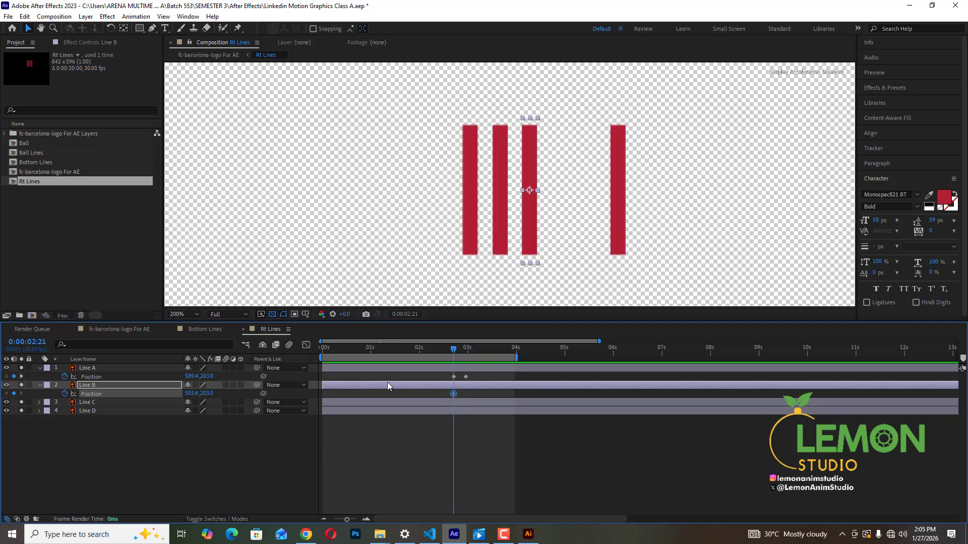
pyautogui.moveTo(459, 352); pyautogui.dragTo(466, 352)
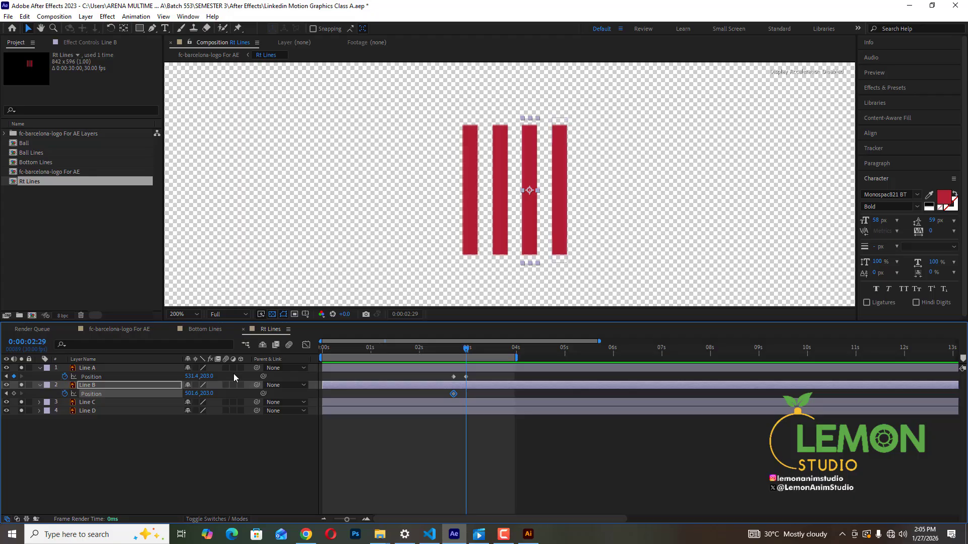
pyautogui.click(13, 393)
pyautogui.moveTo(465, 351); pyautogui.dragTo(454, 352)
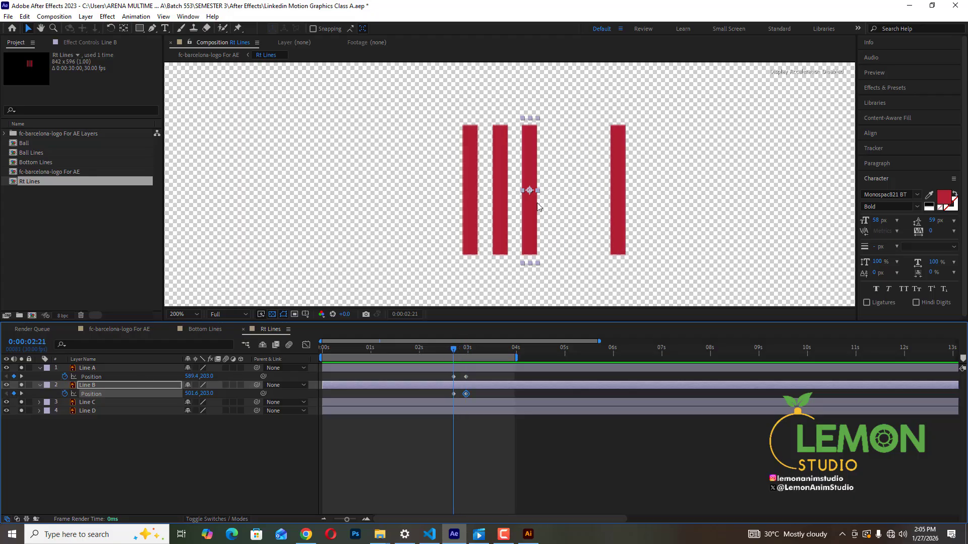
pyautogui.moveTo(530, 219); pyautogui.dragTo(621, 222)
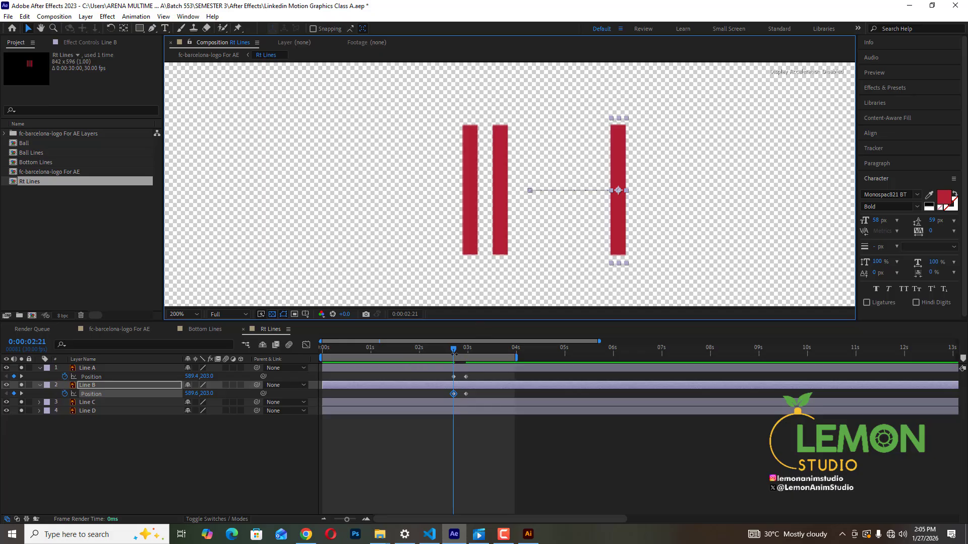
# Step: Add Position keyframes to both Line C and Line D at 0:00:02:29 and 0:00:02:21
pyautogui.moveTo(460, 353); pyautogui.dragTo(467, 355)
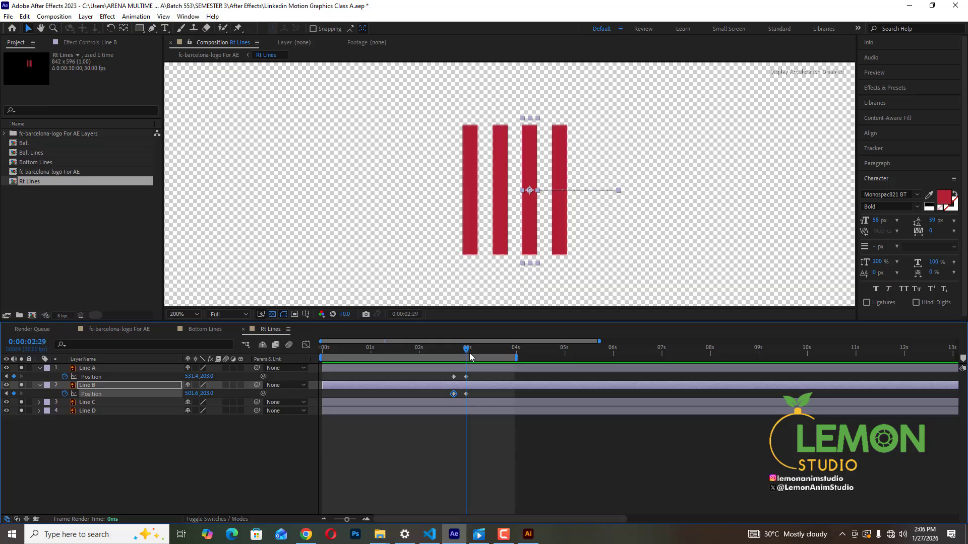
pyautogui.click(93, 403)
pyautogui.keyDown('ctrl'); pyautogui.click(96, 412); pyautogui.keyUp('ctrl')
pyautogui.press('p')
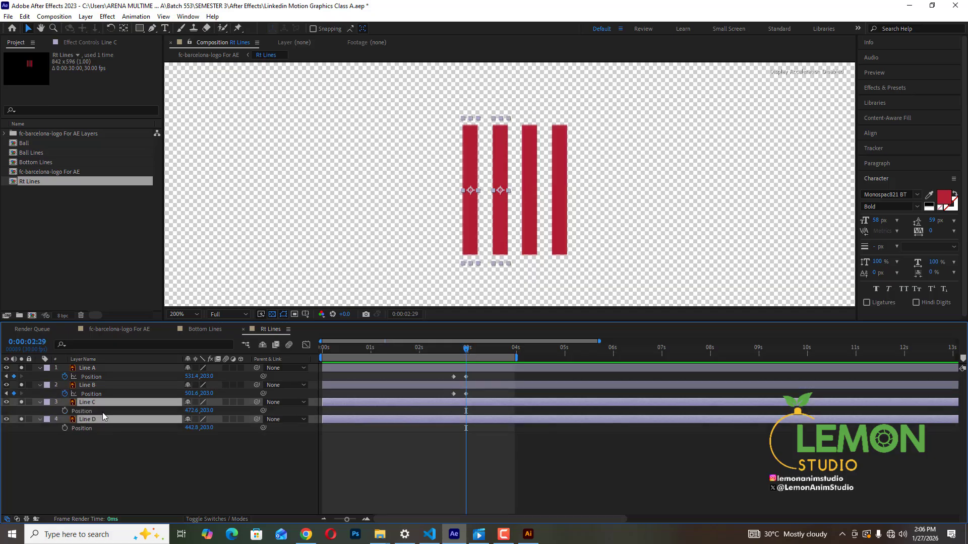
pyautogui.click(64, 411)
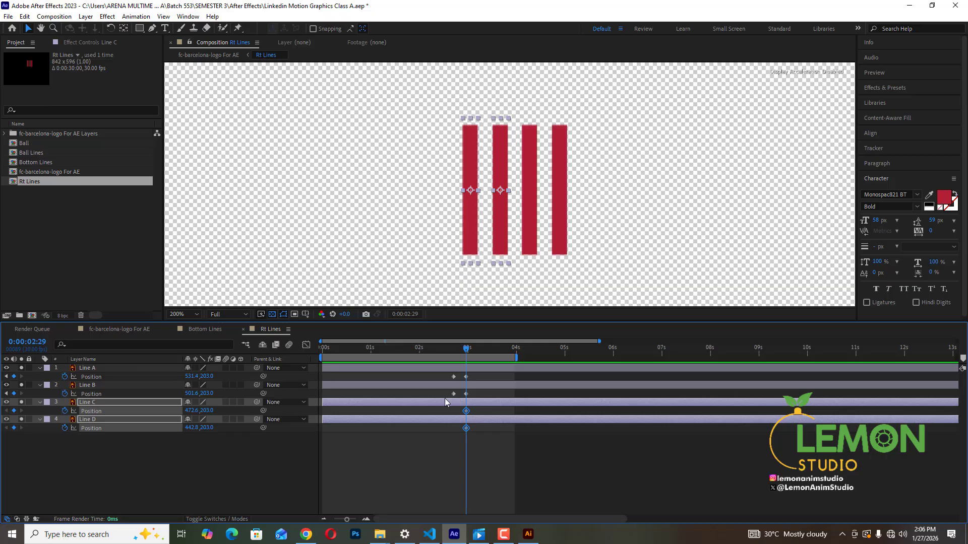
pyautogui.moveTo(467, 352); pyautogui.dragTo(453, 357)
pyautogui.click(13, 428)
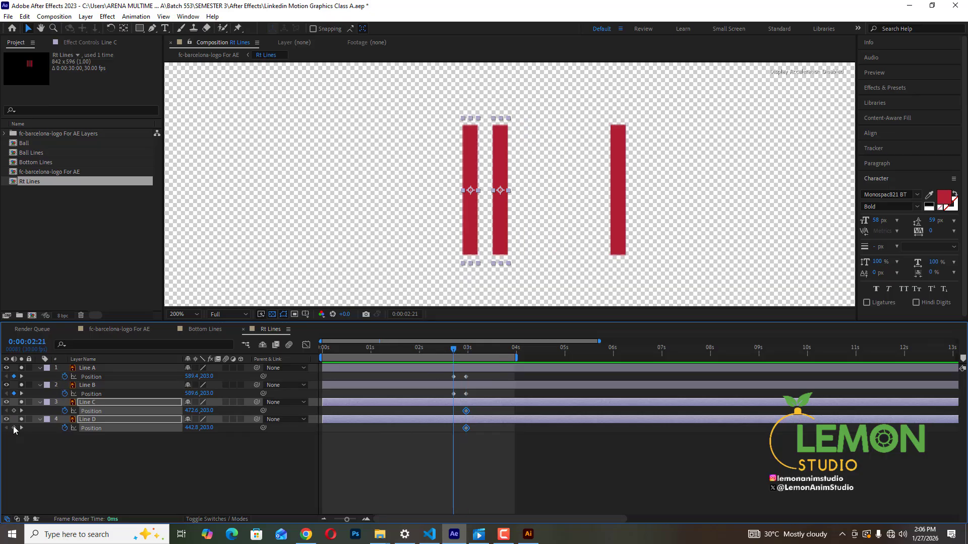
pyautogui.click(13, 411)
# Step: At 0:00:02:21, move Line C to 589.6, 203.0 and Line D to 589.8, 203.0 over the other stripes, and preview the animation
pyautogui.moveTo(500, 202); pyautogui.dragTo(617, 204)
pyautogui.click(631, 204)
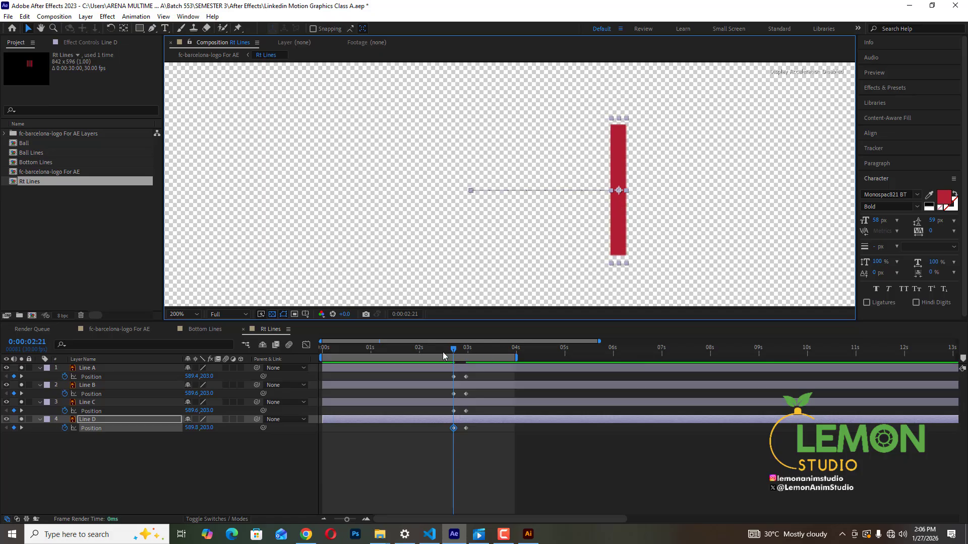
pyautogui.press('space')
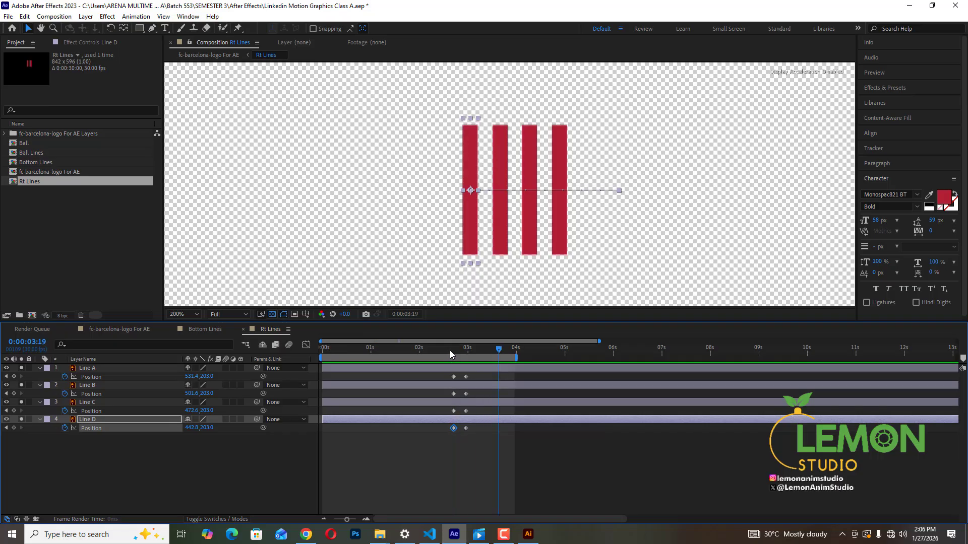
pyautogui.press('space')
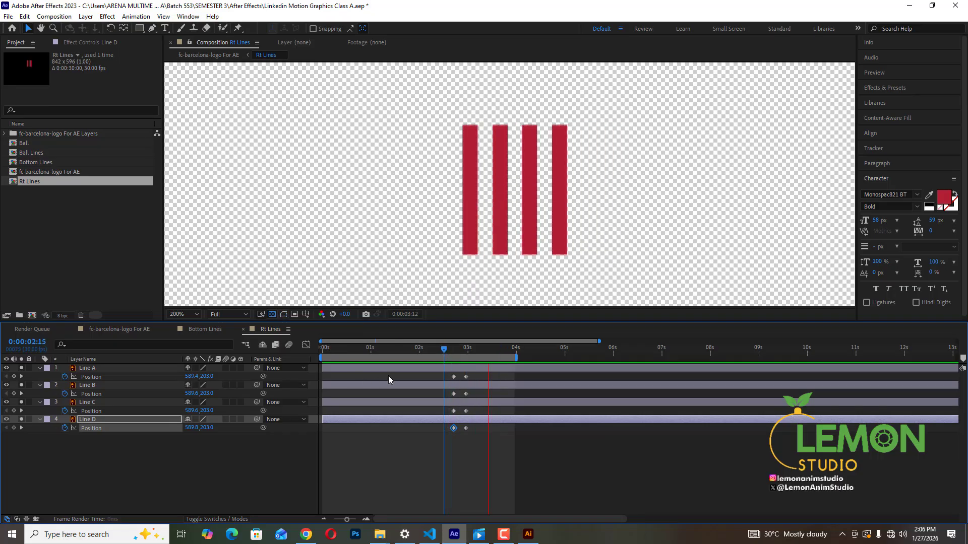
# Step: Turn on motion blur for Line A through Line D and preview the blurred stripe movement
pyautogui.click(226, 368)
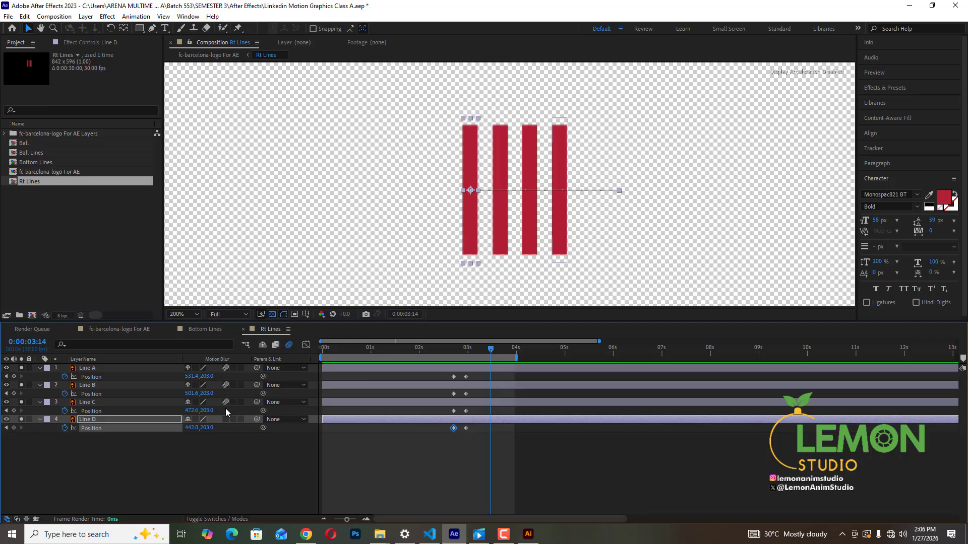
pyautogui.click(225, 422)
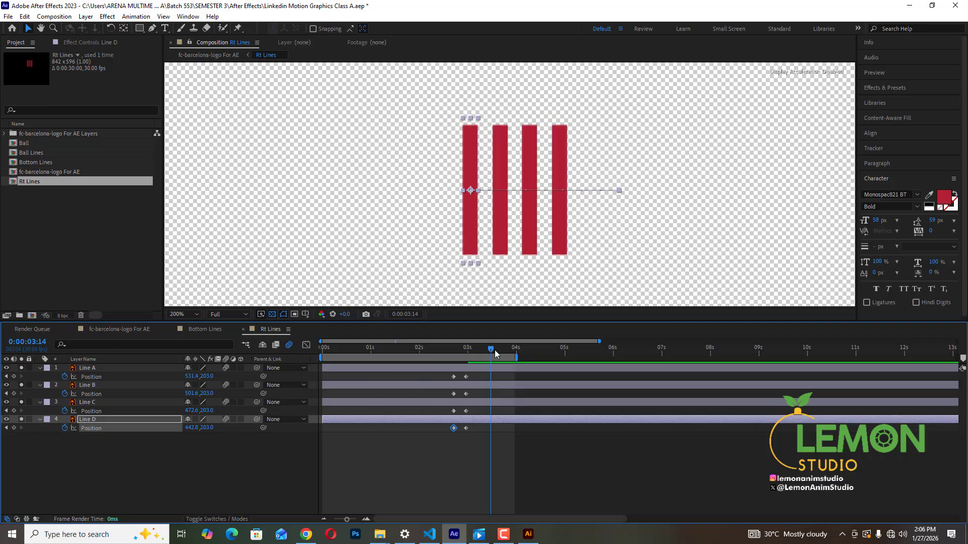
pyautogui.moveTo(480, 353)
pyautogui.mouseDown()
pyautogui.moveTo(440, 359)
pyautogui.moveTo(453, 350)
pyautogui.moveTo(464, 357)
pyautogui.mouseUp()
pyautogui.press('space')
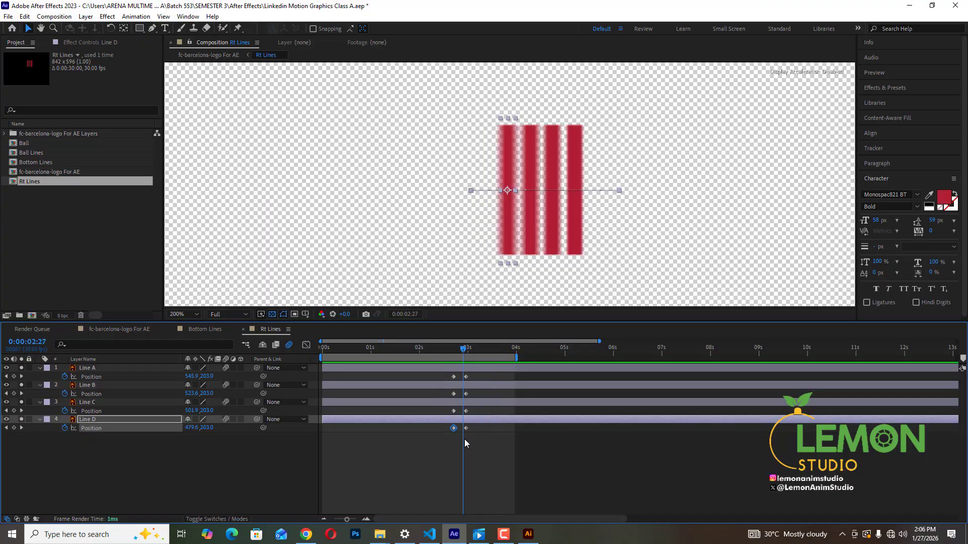
# Step: Apply Easy Ease to all Position keyframes of Line A through Line D, and review the movement in the fc-barcelona-logo For AE composition
pyautogui.moveTo(476, 442); pyautogui.dragTo(448, 372)
pyautogui.rightClick(466, 377)
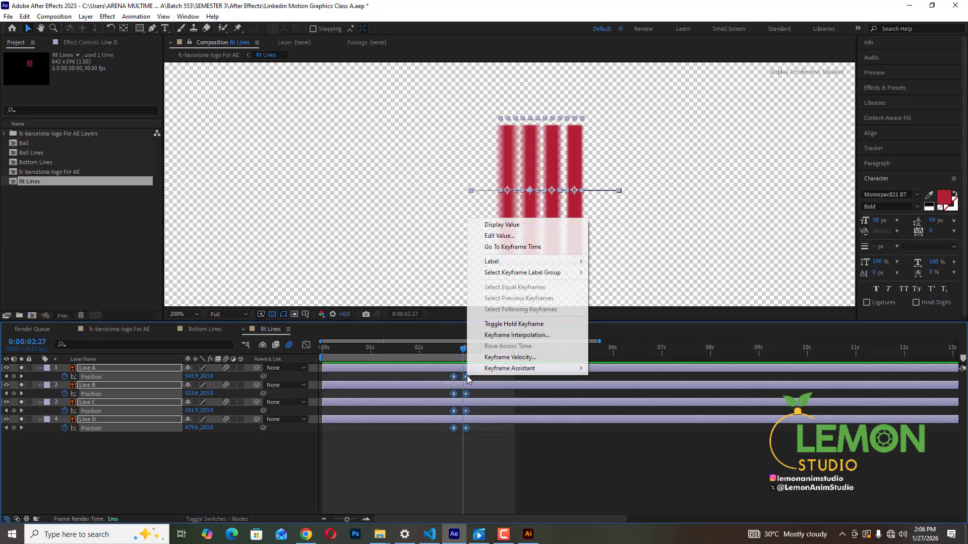
pyautogui.moveTo(509, 369)
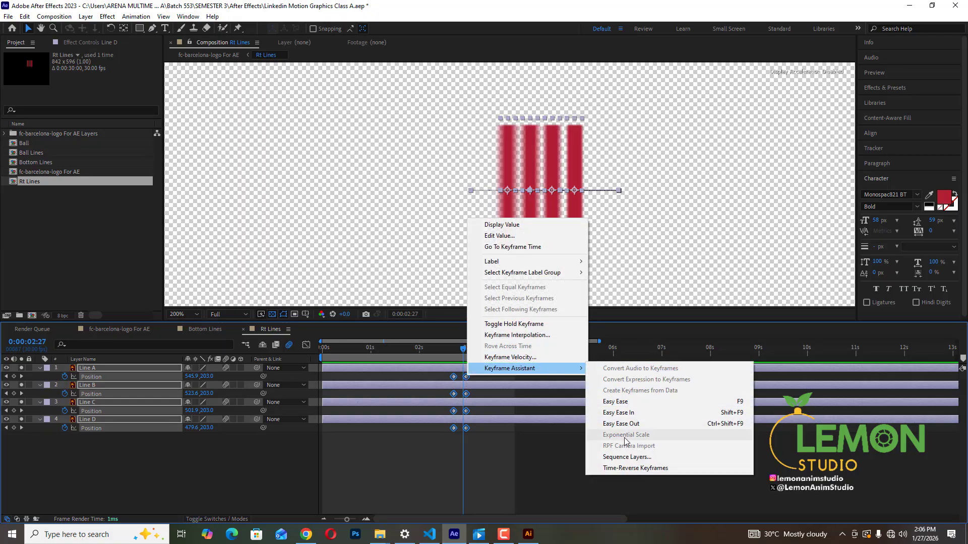
pyautogui.click(616, 402)
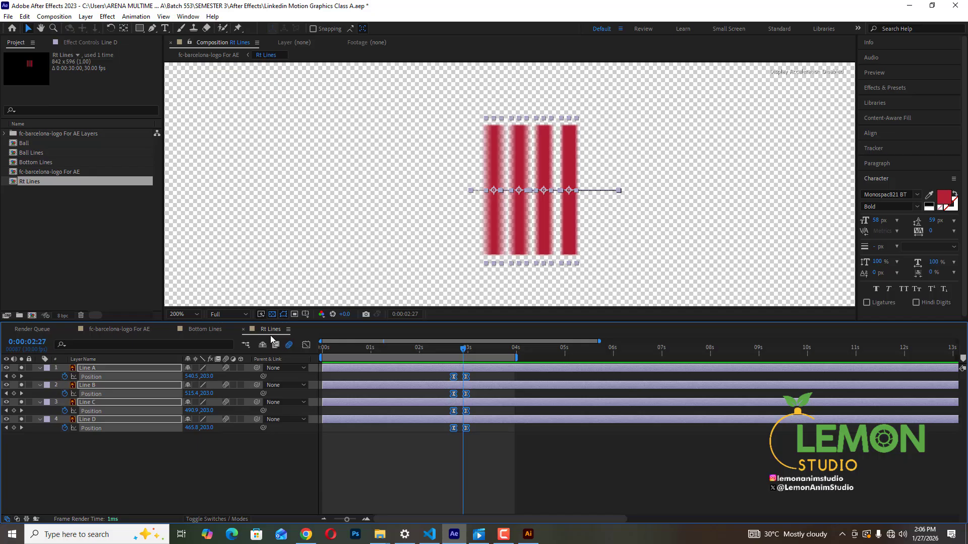
pyautogui.click(104, 326)
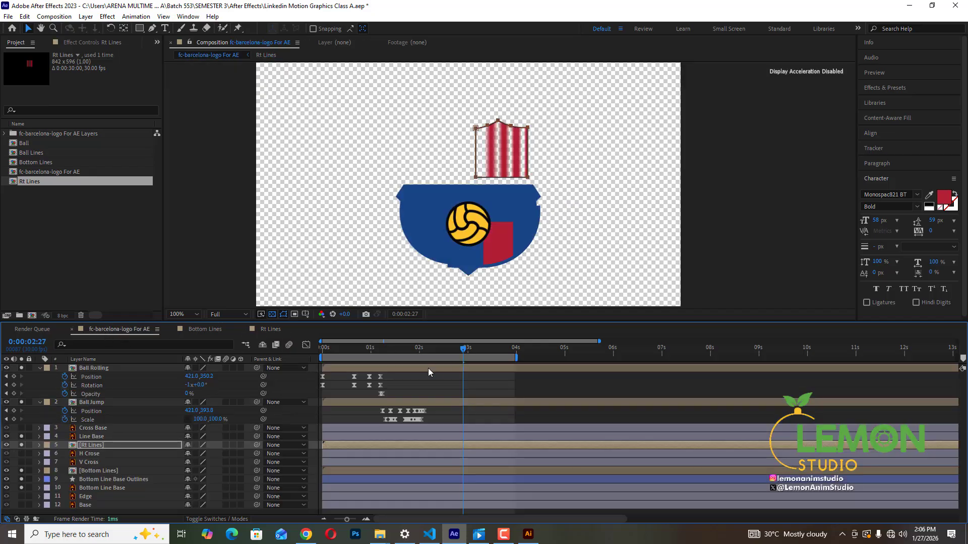
pyautogui.moveTo(409, 357)
pyautogui.mouseDown()
pyautogui.moveTo(466, 359)
pyautogui.moveTo(423, 362)
pyautogui.moveTo(462, 368)
pyautogui.mouseUp()
# Step: Create shapes from the Line Base vector layer that frames the red stripes
pyautogui.click(100, 437)
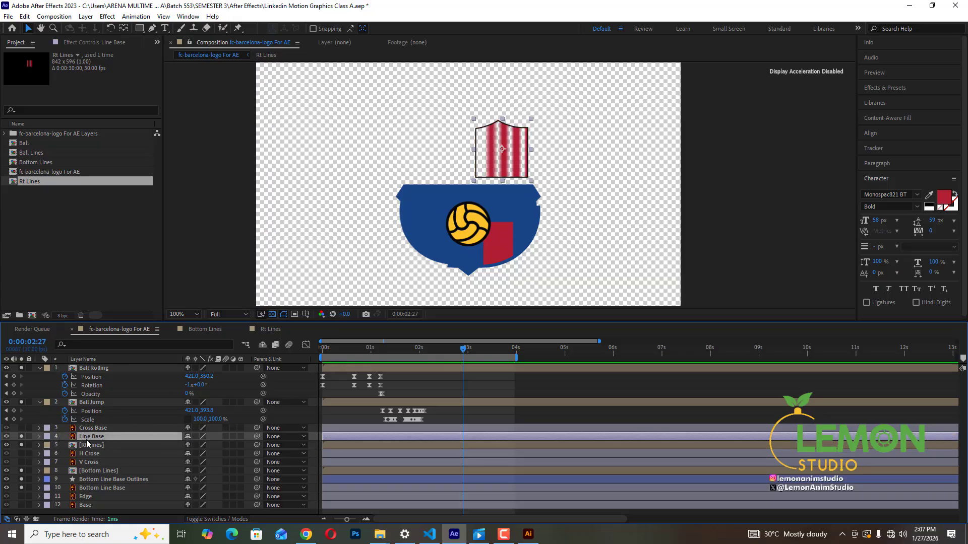
pyautogui.press('.')
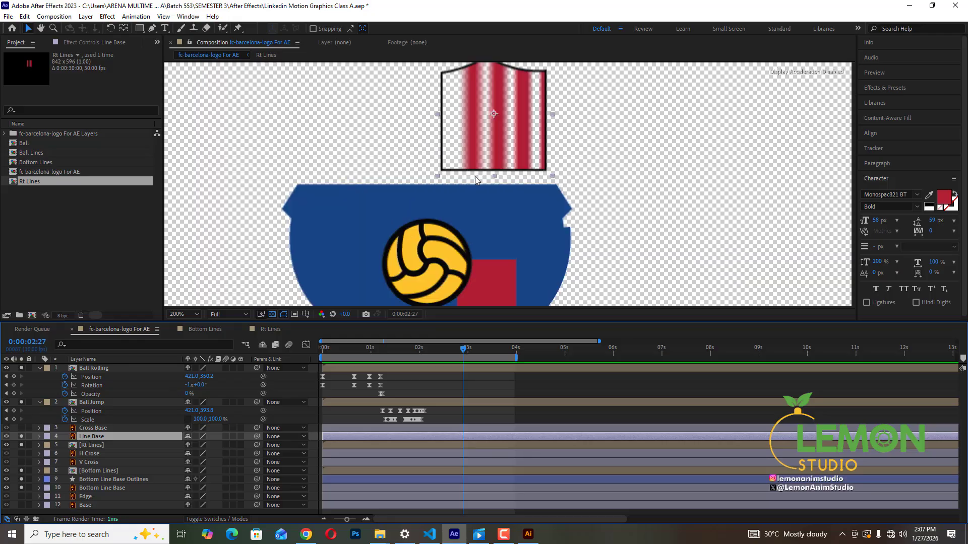
pyautogui.moveTo(481, 154); pyautogui.dragTo(475, 221)
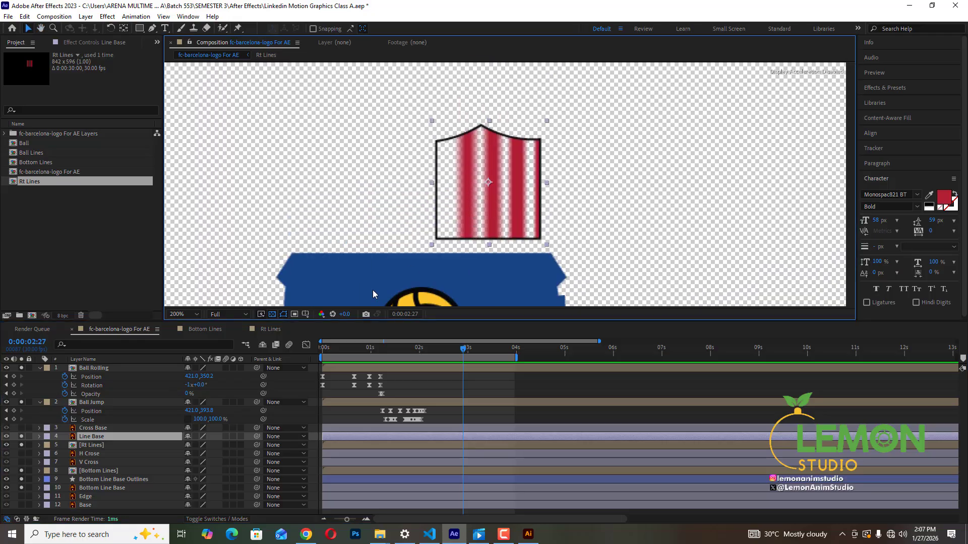
pyautogui.rightClick(95, 437)
pyautogui.moveTo(162, 345)
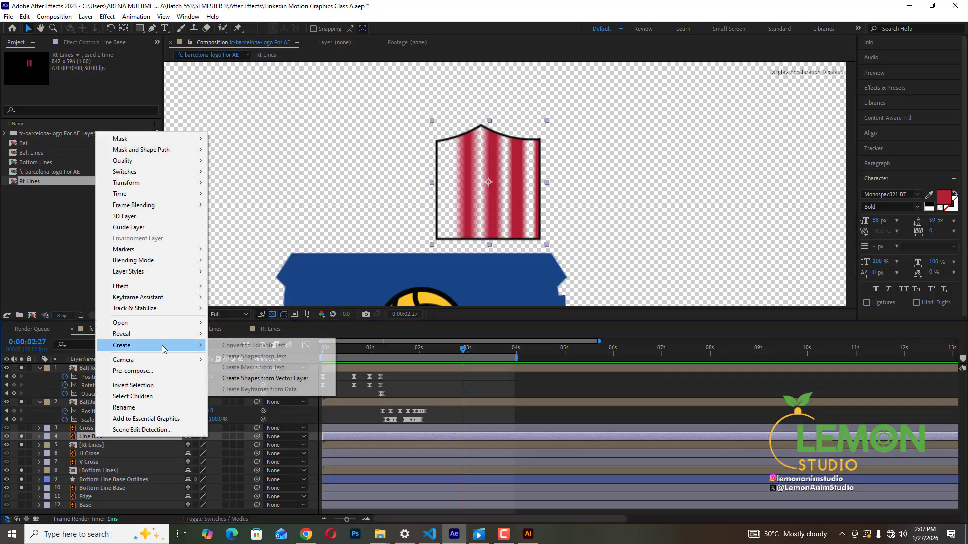
pyautogui.click(259, 379)
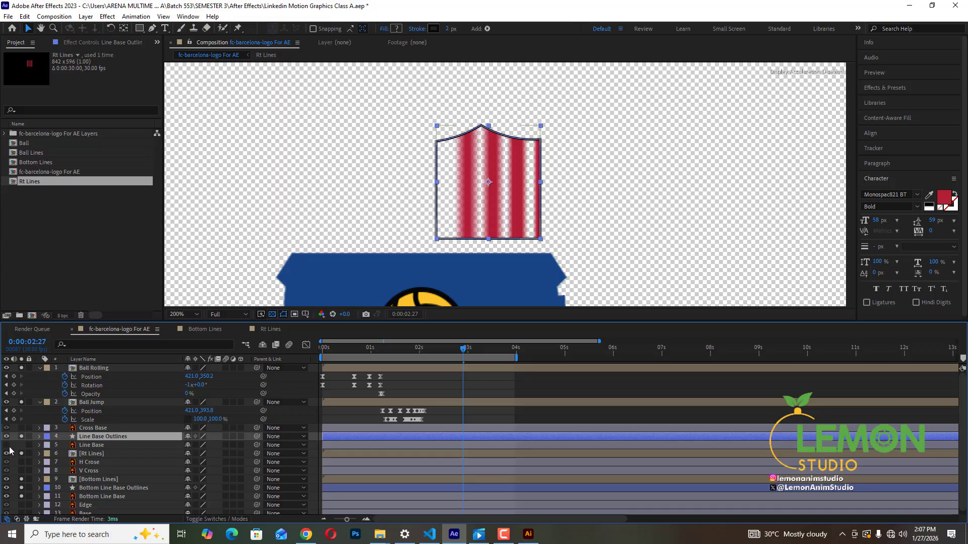
# Step: Set the Stroke Width of Stroke 1 in Line Base Outlines to 5
pyautogui.click(39, 437)
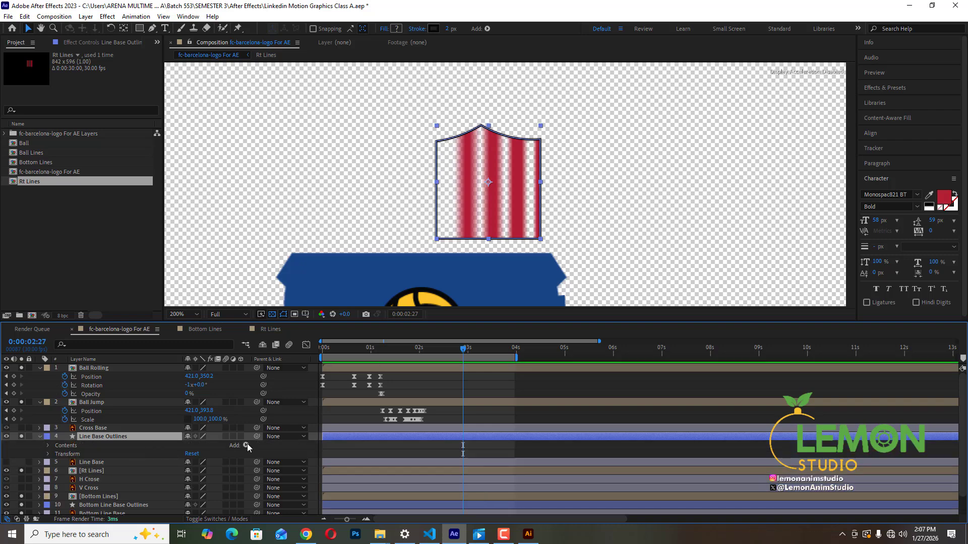
pyautogui.click(48, 447)
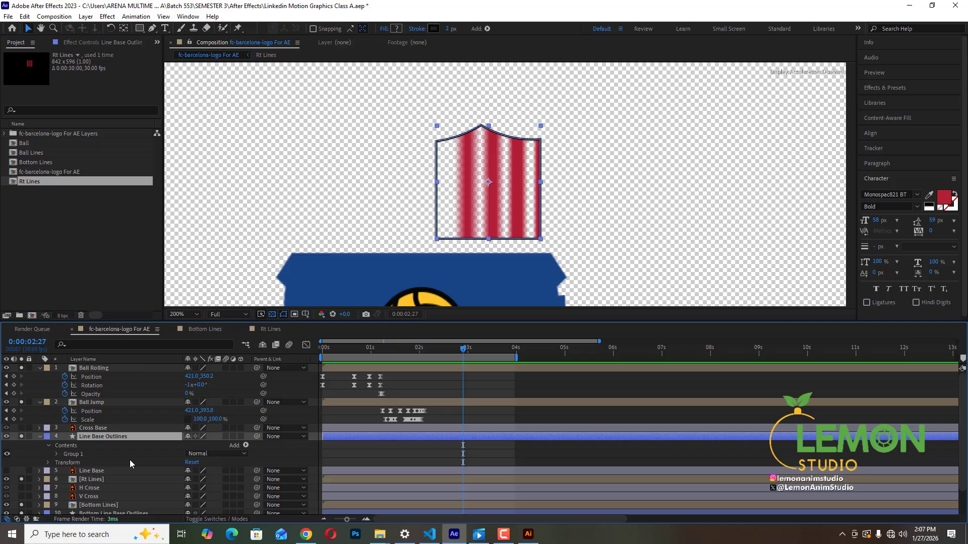
pyautogui.click(57, 455)
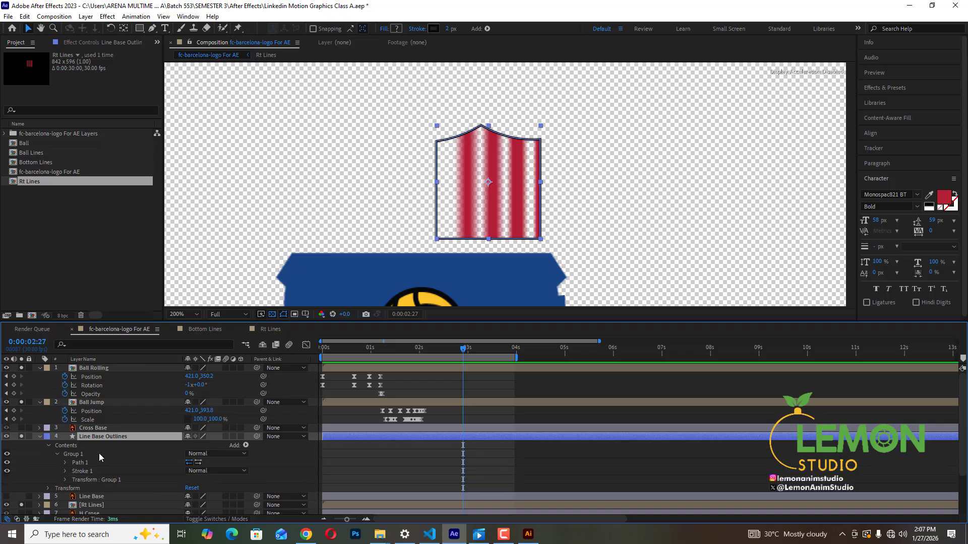
pyautogui.click(65, 472)
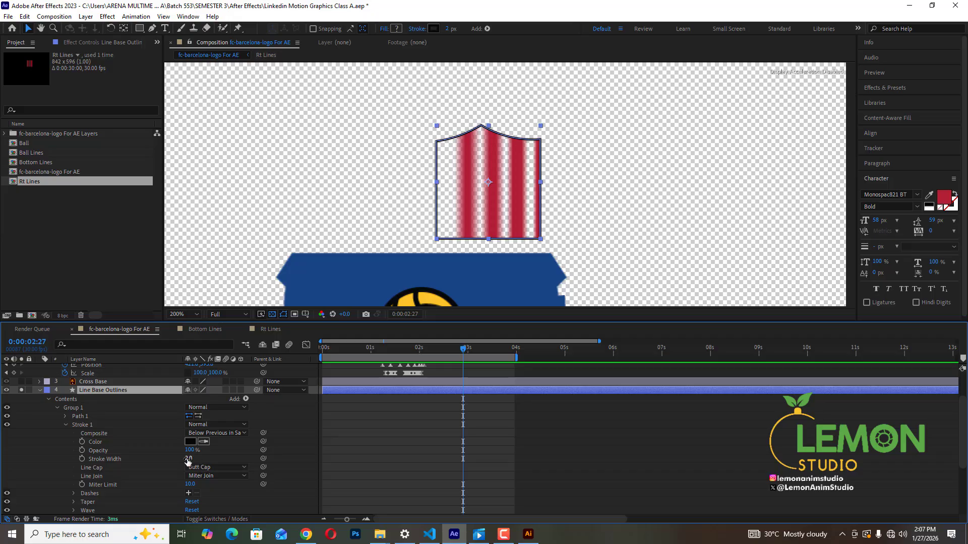
pyautogui.moveTo(188, 460)
pyautogui.mouseDown()
pyautogui.moveTo(217, 459)
pyautogui.moveTo(190, 459)
pyautogui.mouseUp()
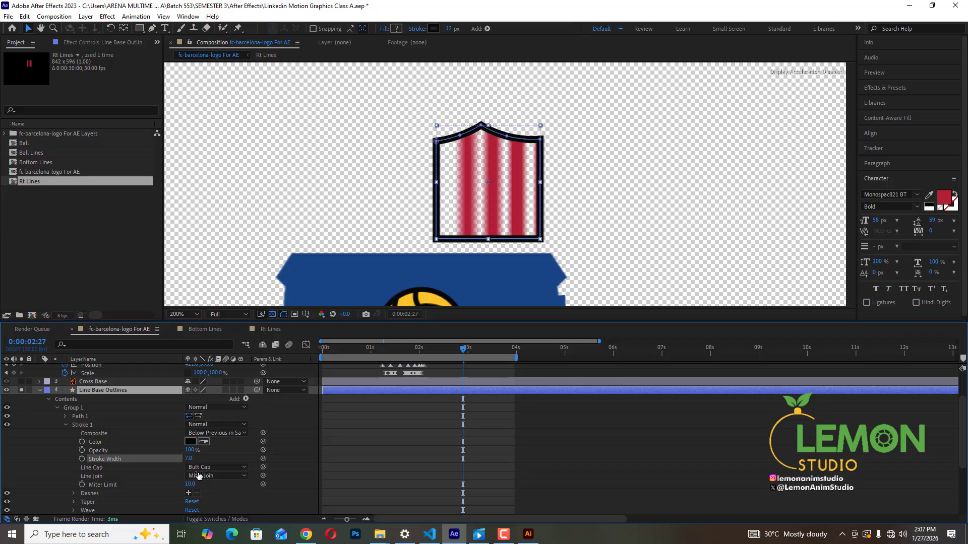
pyautogui.click(189, 458)
pyautogui.write('5')
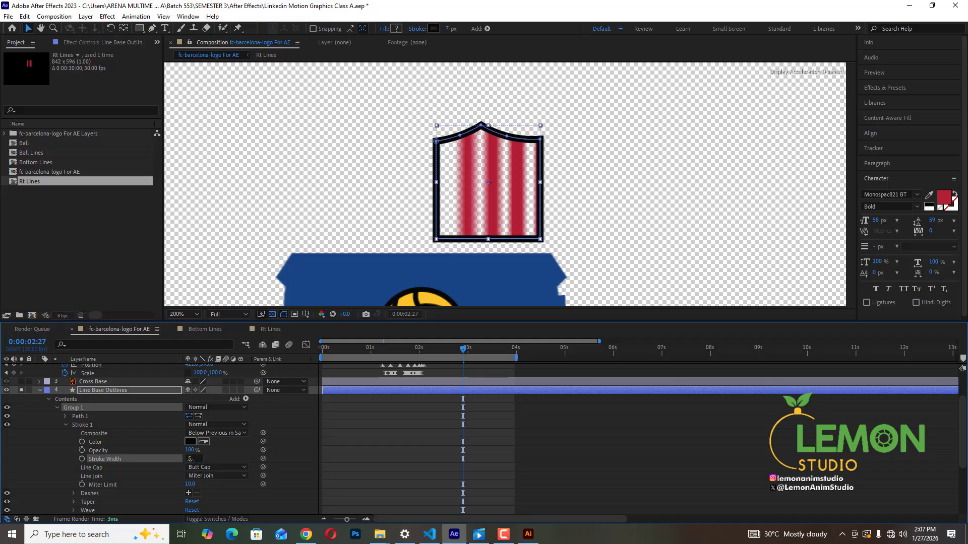
pyautogui.press('Return')
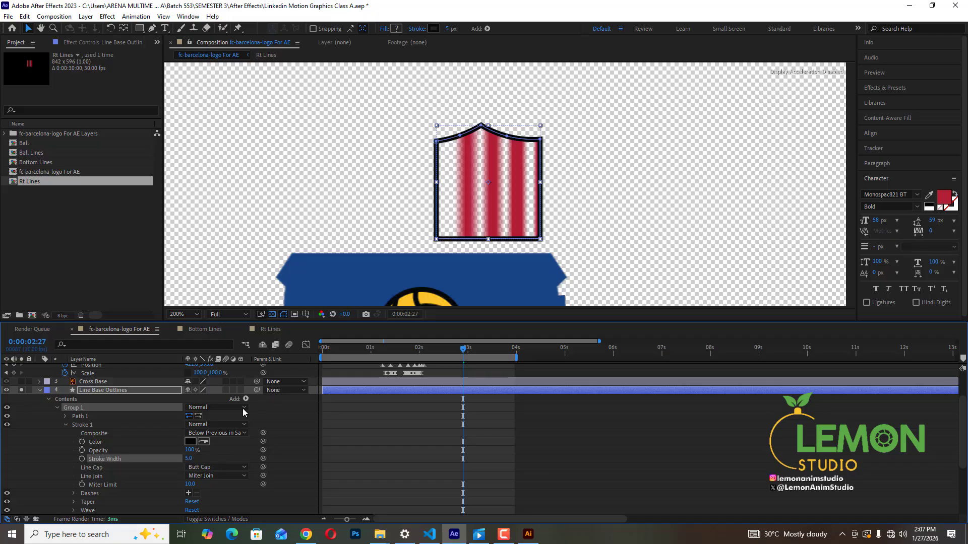
# Step: Add Trim Paths to Group 1 of Line Base Outlines and set its Start to 100%
pyautogui.click(245, 399)
pyautogui.click(283, 343)
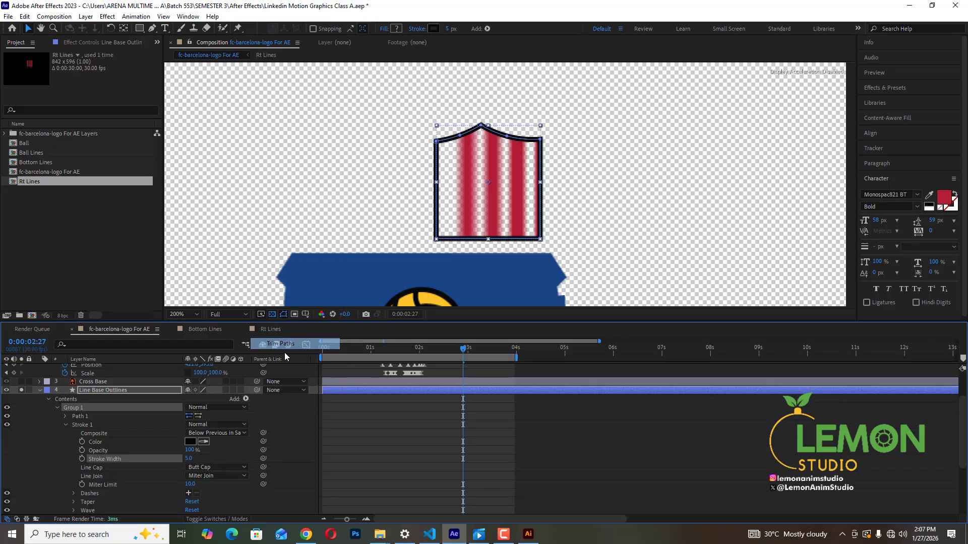
pyautogui.click(66, 434)
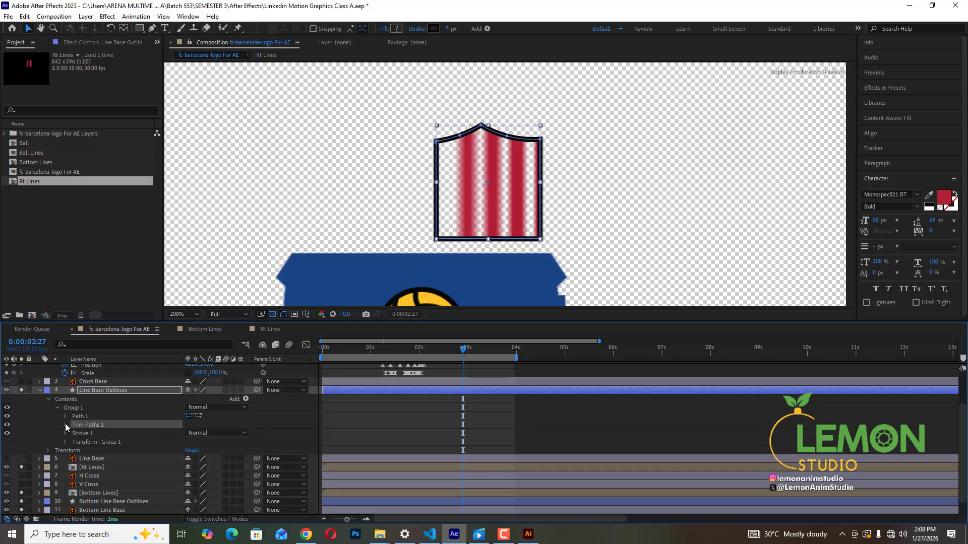
pyautogui.click(65, 425)
pyautogui.moveTo(191, 441)
pyautogui.mouseDown()
pyautogui.moveTo(145, 446)
pyautogui.moveTo(208, 444)
pyautogui.mouseUp()
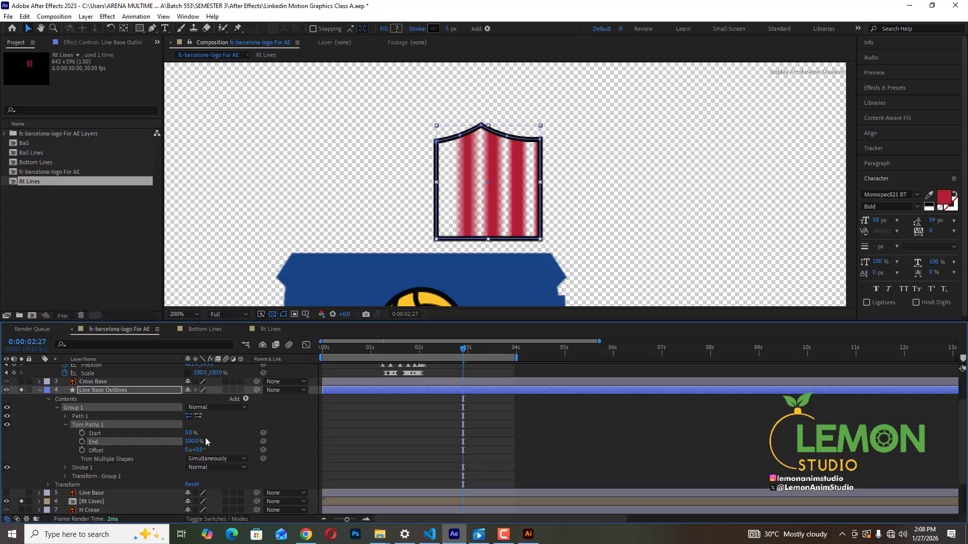
pyautogui.moveTo(112, 446); pyautogui.dragTo(257, 439)
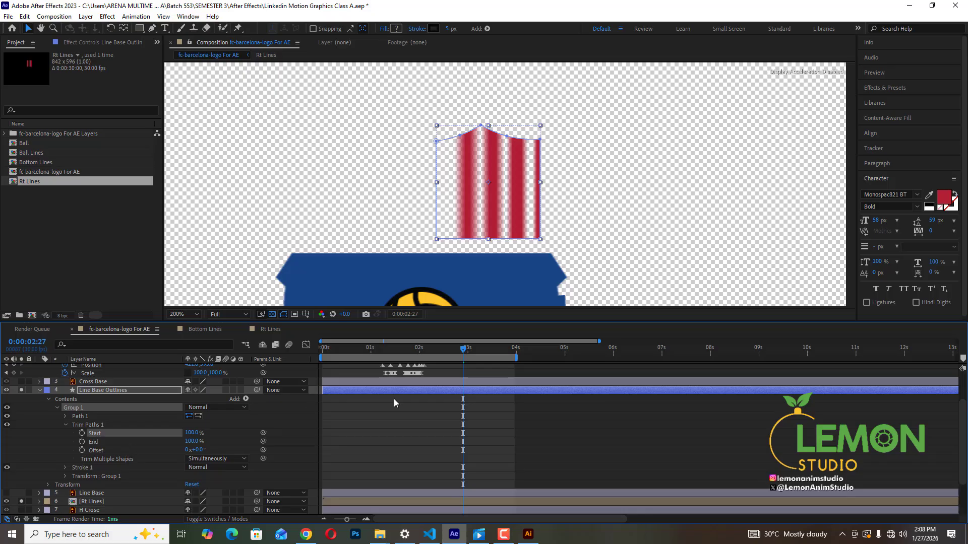
# Step: Keyframe the Trim Paths Start of Line Base Outlines at 100% on 0:00:02:20 and 0% on 0:00:03:02
pyautogui.moveTo(463, 351); pyautogui.dragTo(450, 368)
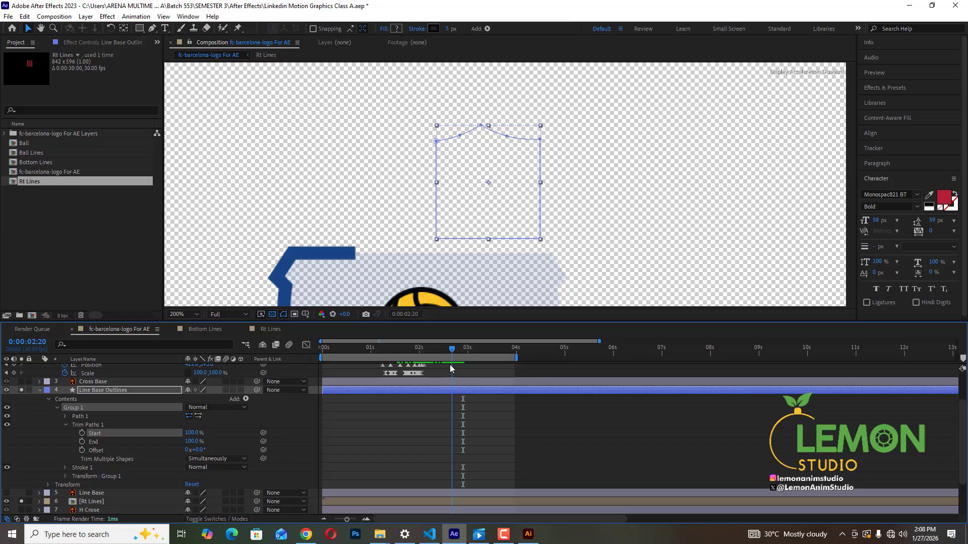
pyautogui.click(82, 434)
pyautogui.press('space')
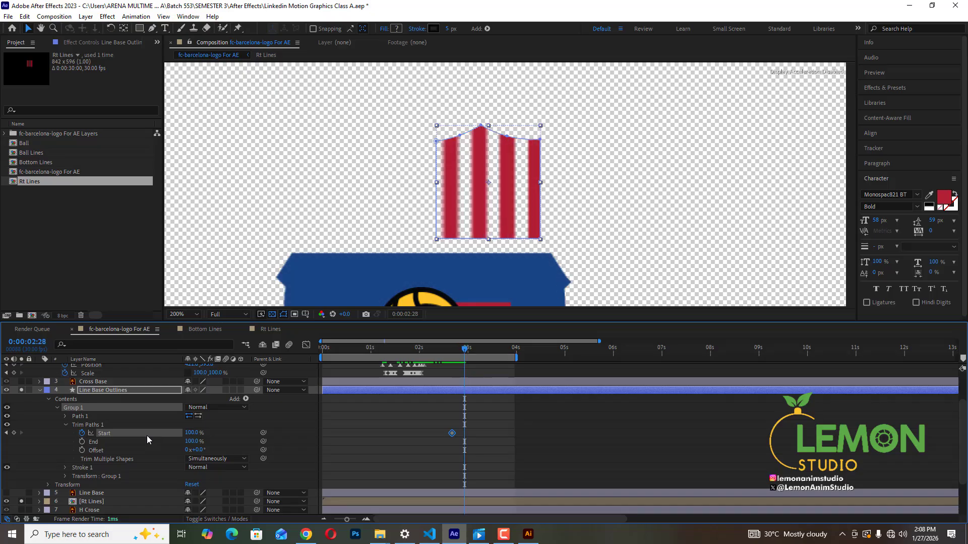
pyautogui.click(7, 433)
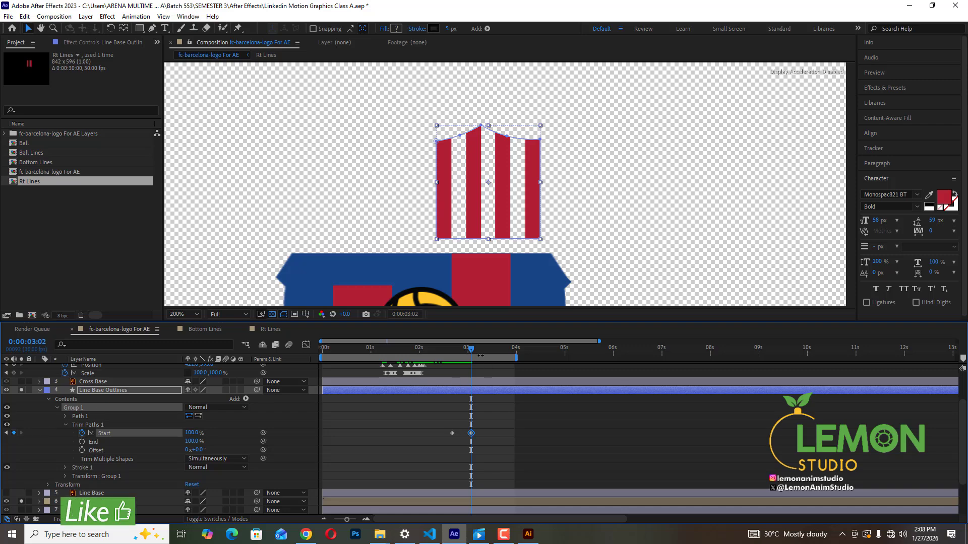
pyautogui.moveTo(470, 349)
pyautogui.mouseDown()
pyautogui.moveTo(452, 358)
pyautogui.moveTo(471, 359)
pyautogui.mouseUp()
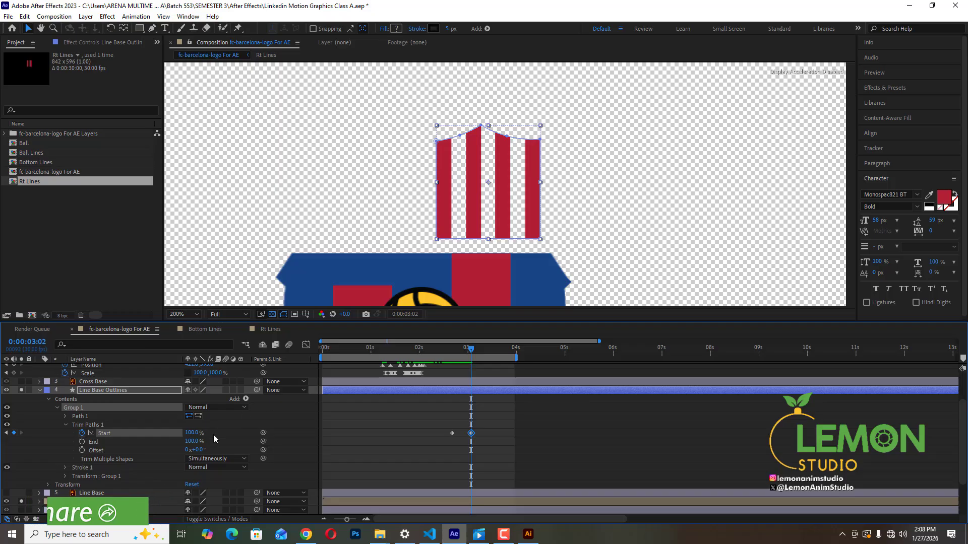
pyautogui.moveTo(187, 433); pyautogui.dragTo(120, 446)
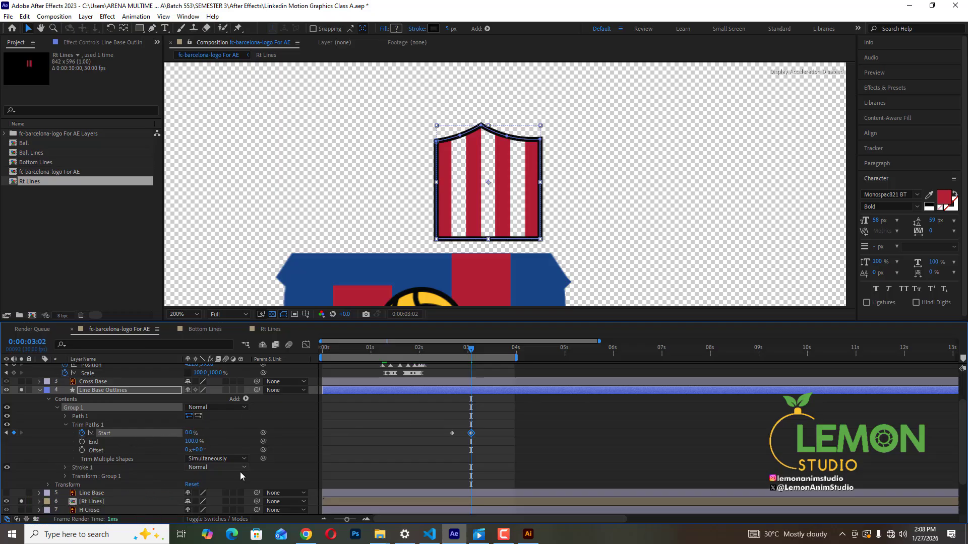
# Step: Keyframe the Trim Paths End at 100% on 0:00:02:20 and 0% on 0:00:03:02, and scrub through the outline animation
pyautogui.click(81, 442)
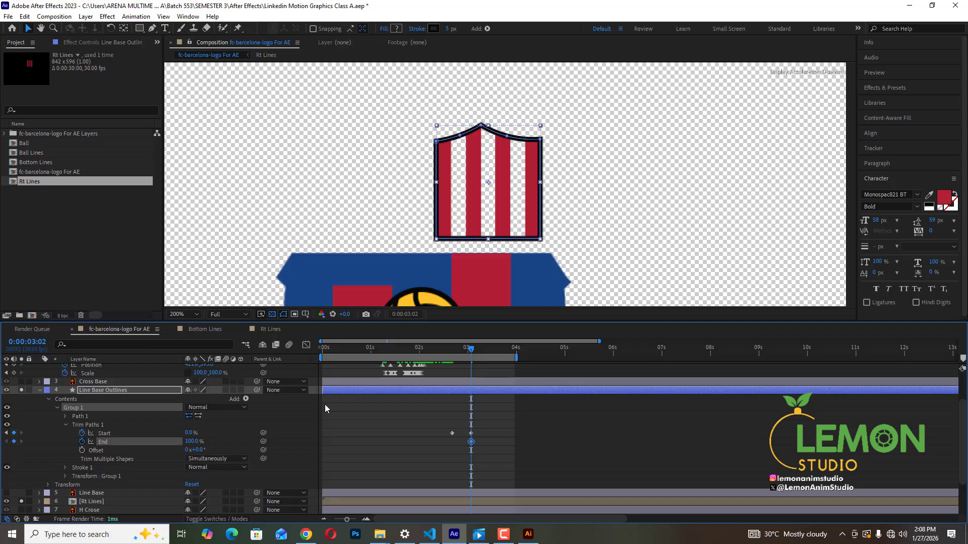
pyautogui.moveTo(473, 353); pyautogui.dragTo(452, 353)
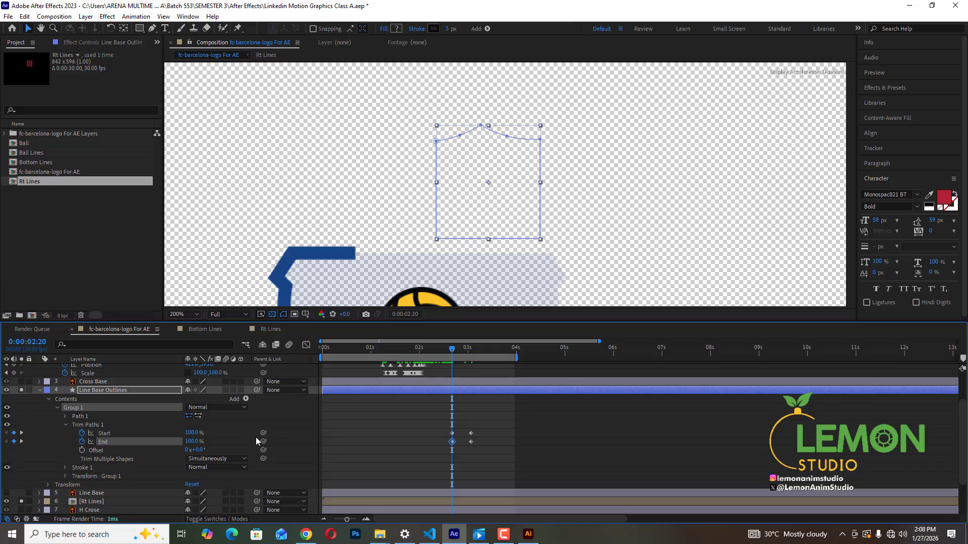
pyautogui.moveTo(453, 353); pyautogui.dragTo(473, 354)
pyautogui.moveTo(192, 442); pyautogui.dragTo(102, 457)
pyautogui.moveTo(461, 356)
pyautogui.mouseDown()
pyautogui.moveTo(449, 356)
pyautogui.moveTo(475, 356)
pyautogui.moveTo(453, 358)
pyautogui.moveTo(470, 362)
pyautogui.moveTo(461, 366)
pyautogui.mouseUp()
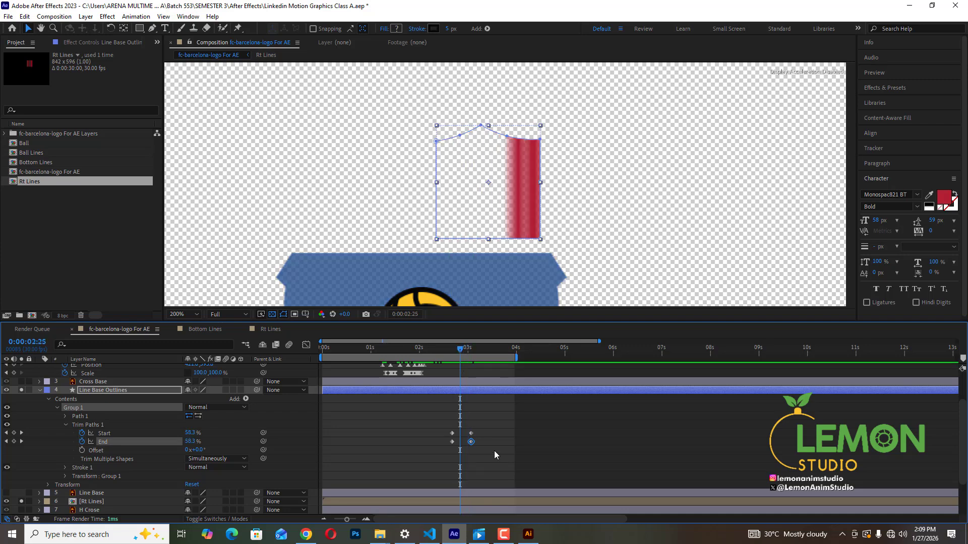
# Step: Shift both Trim Paths End keyframes of Line Base Outlines so the first sits at 0:00:02:25, and check the motion
pyautogui.moveTo(493, 452)
pyautogui.mouseDown()
pyautogui.moveTo(438, 441)
pyautogui.moveTo(465, 447)
pyautogui.mouseUp()
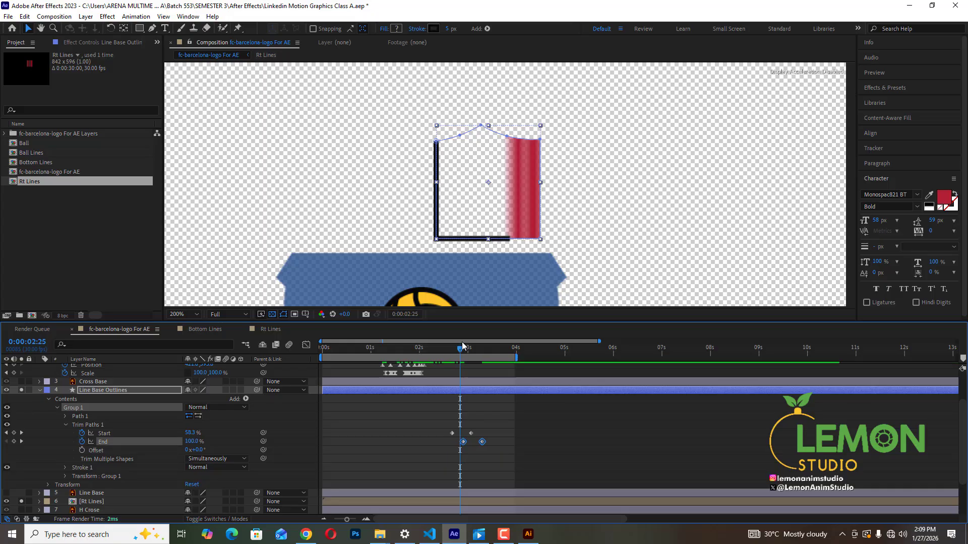
pyautogui.moveTo(448, 350)
pyautogui.mouseDown()
pyautogui.moveTo(485, 355)
pyautogui.moveTo(442, 358)
pyautogui.mouseUp()
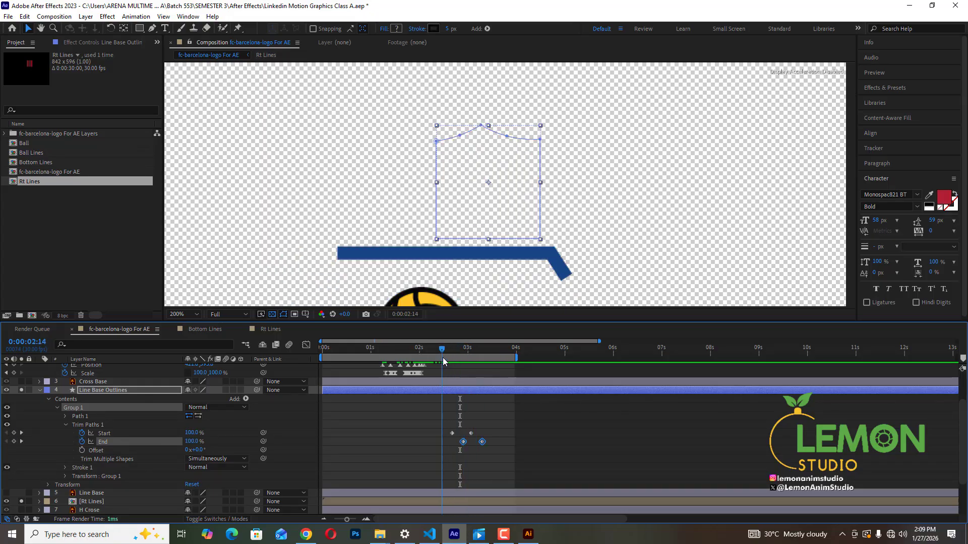
pyautogui.press('space')
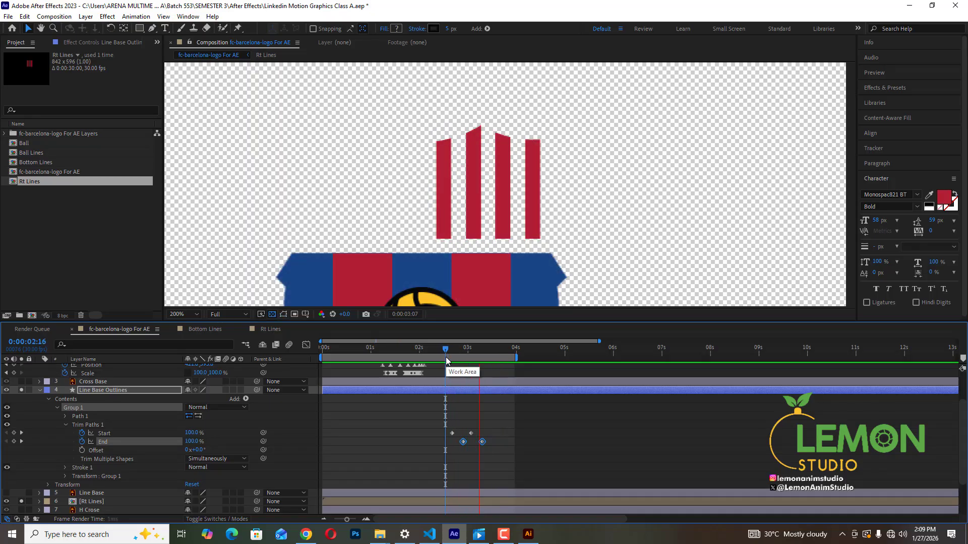
pyautogui.press('space')
pyautogui.moveTo(450, 362); pyautogui.dragTo(461, 364)
pyautogui.moveTo(492, 453); pyautogui.dragTo(459, 443)
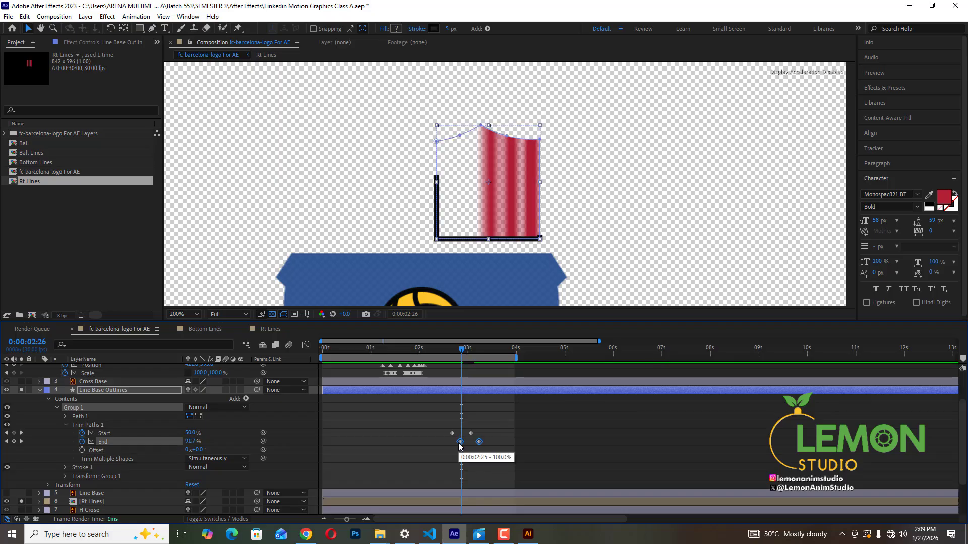
pyautogui.click(454, 358)
pyautogui.moveTo(455, 359)
pyautogui.mouseDown()
pyautogui.moveTo(473, 364)
pyautogui.moveTo(457, 364)
pyautogui.mouseUp()
# Step: Add Stroke Width keyframes to Line Base Outlines' Stroke 1 at 0:00:02:20, 0:00:02:25, 0:00:03:02 and 0:00:03:07
pyautogui.click(66, 425)
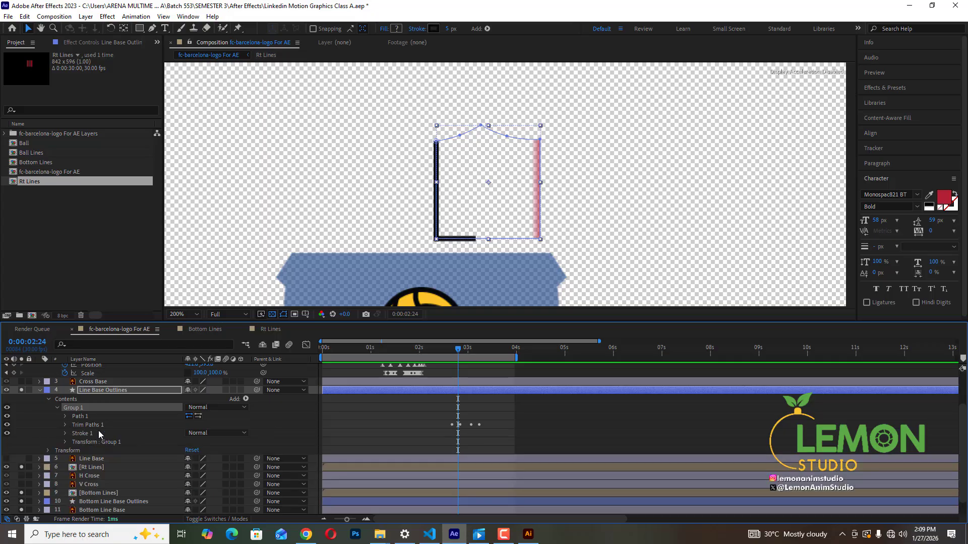
pyautogui.click(65, 433)
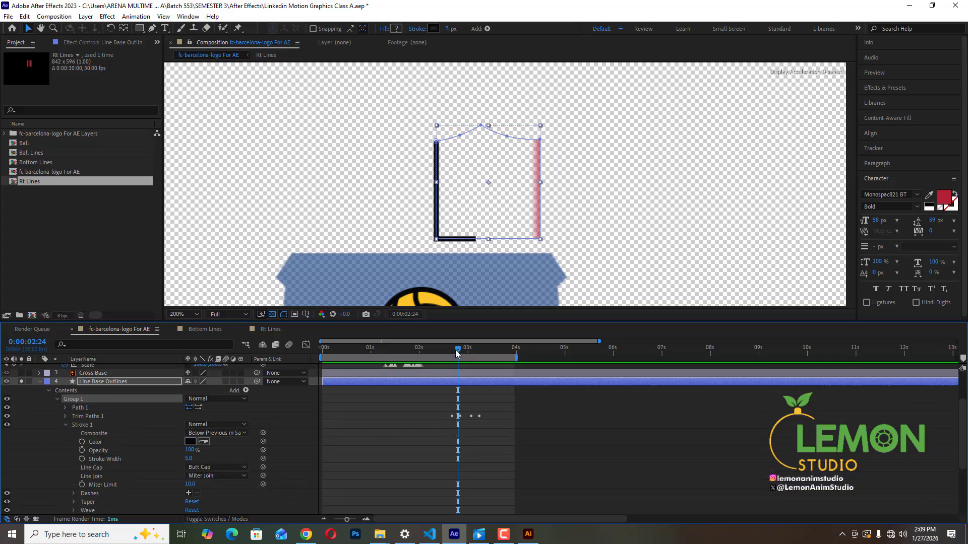
pyautogui.moveTo(457, 353)
pyautogui.mouseDown()
pyautogui.moveTo(467, 355)
pyautogui.moveTo(452, 359)
pyautogui.mouseUp()
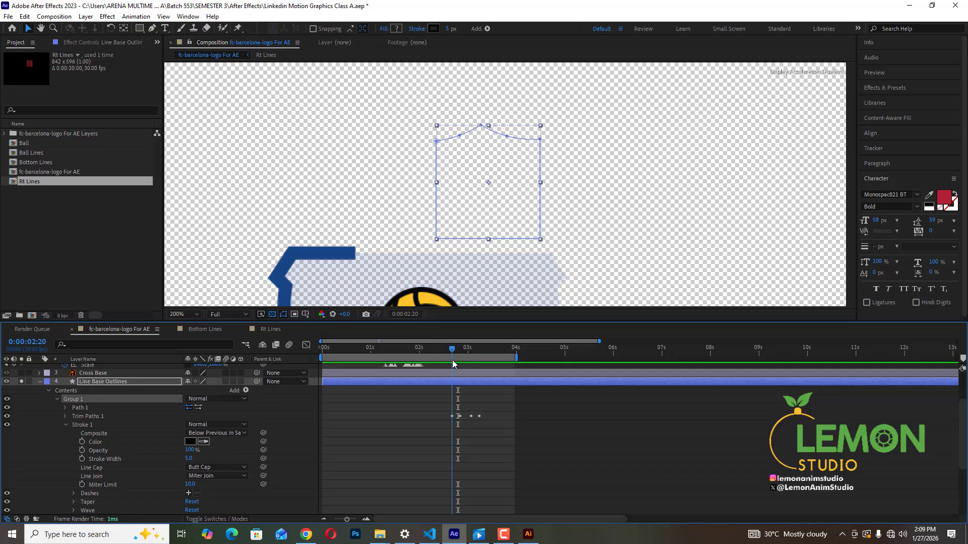
pyautogui.click(81, 459)
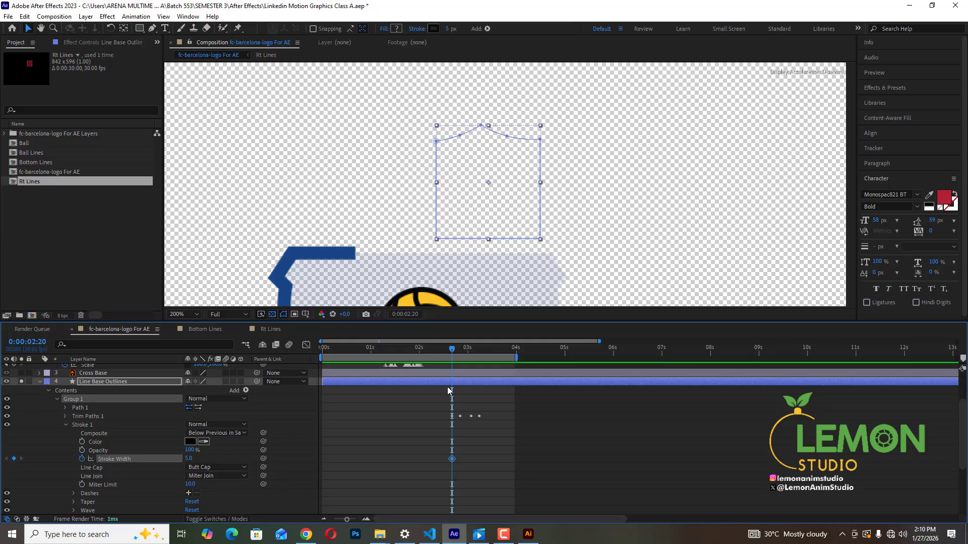
pyautogui.moveTo(455, 349); pyautogui.dragTo(461, 357)
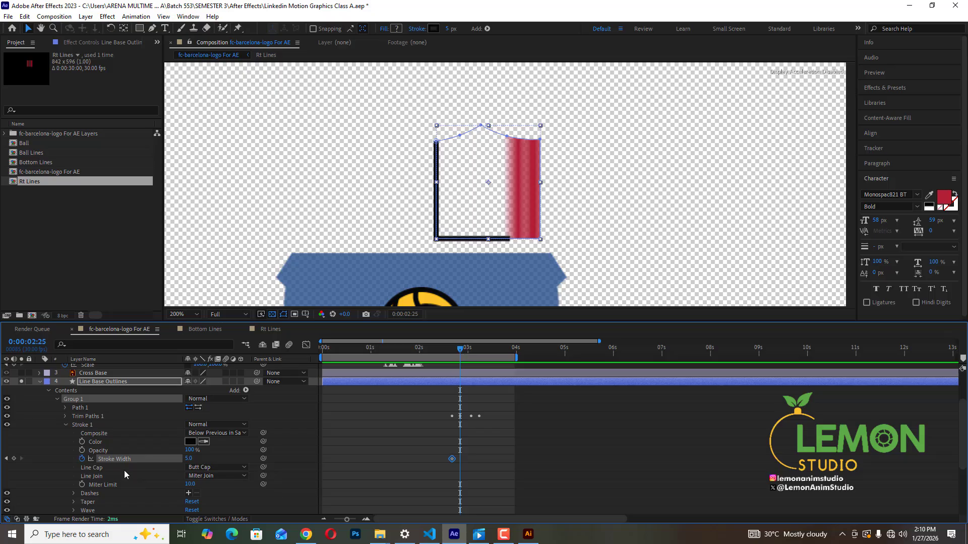
pyautogui.click(66, 417)
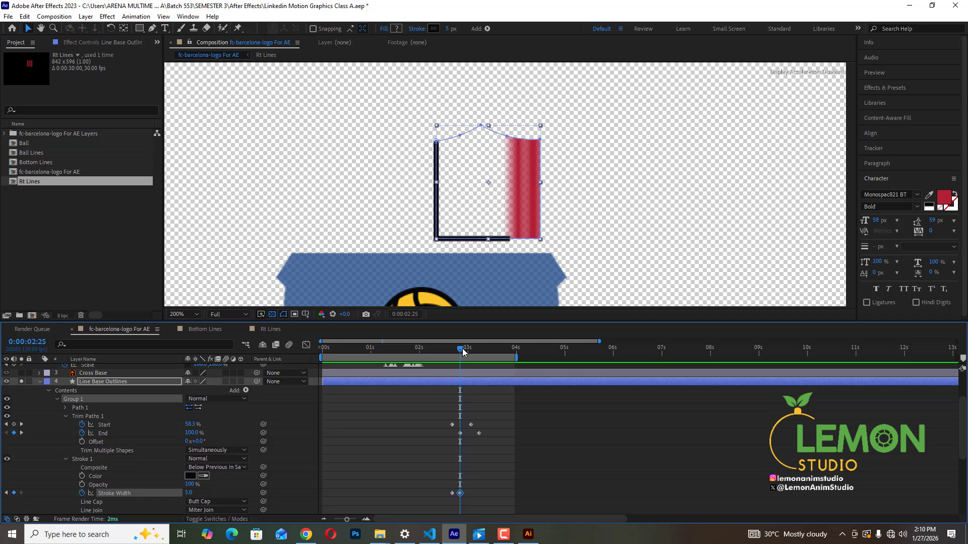
pyautogui.moveTo(462, 351); pyautogui.dragTo(471, 350)
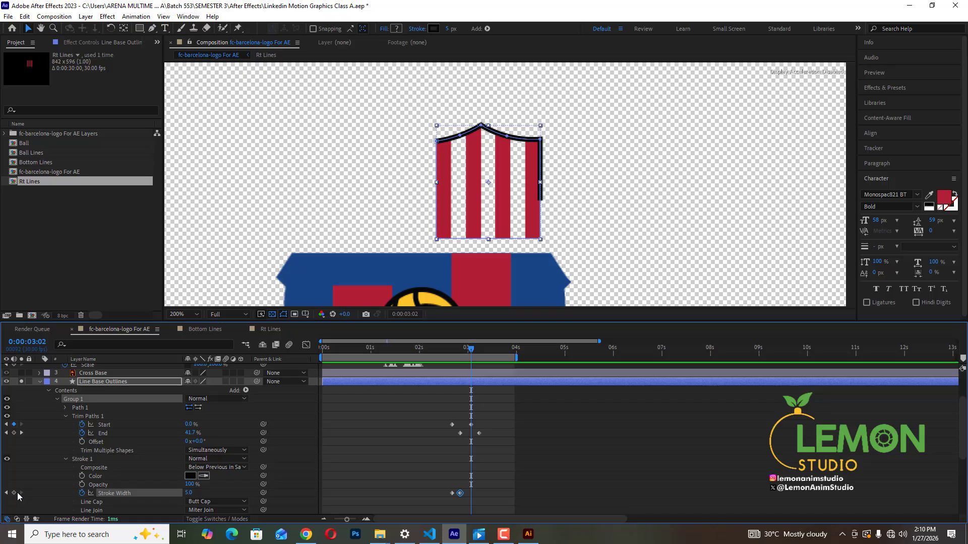
pyautogui.click(15, 493)
pyautogui.moveTo(473, 352); pyautogui.dragTo(480, 350)
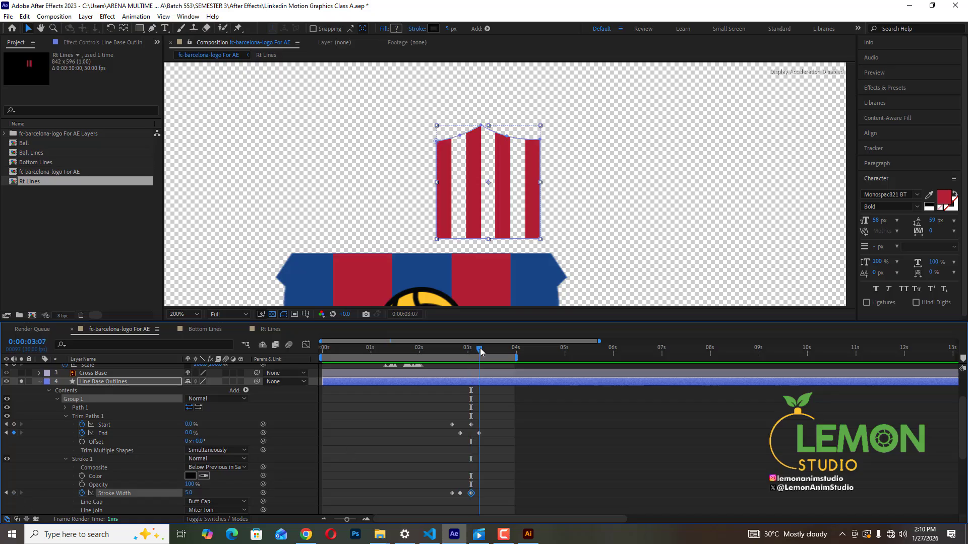
pyautogui.click(14, 493)
# Step: Set the Stroke Width to 12 at 0:00:02:25 and to 3 at 0:00:03:07
pyautogui.moveTo(478, 351); pyautogui.dragTo(460, 359)
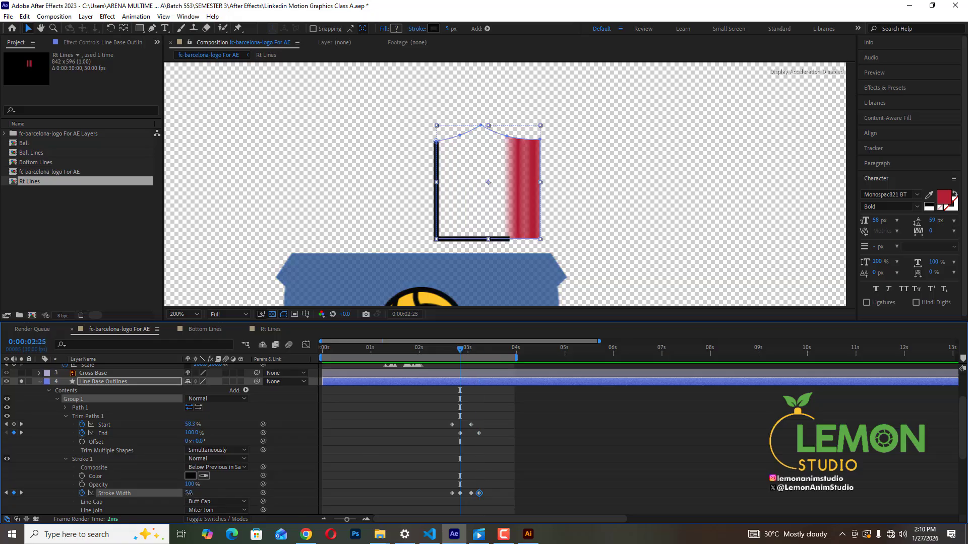
pyautogui.moveTo(189, 493); pyautogui.dragTo(190, 493)
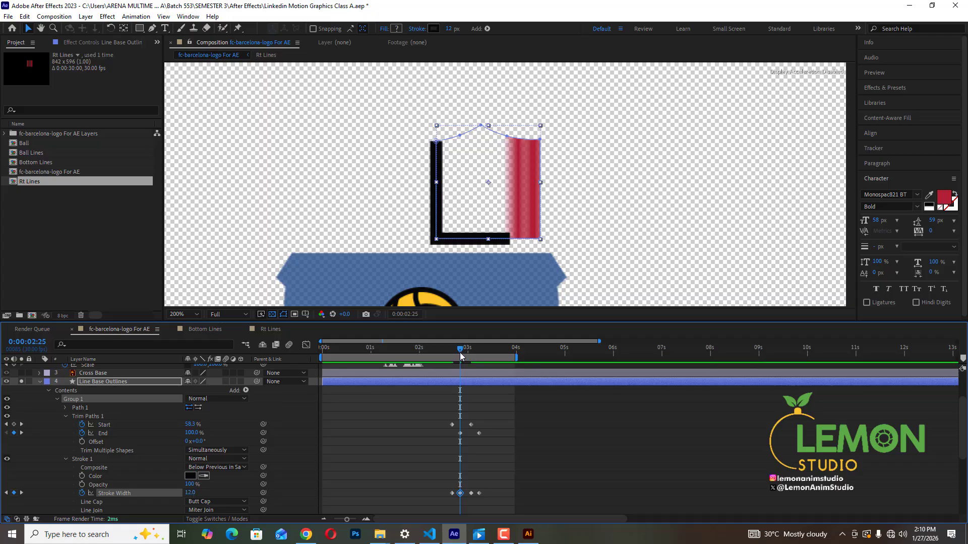
pyautogui.moveTo(460, 356)
pyautogui.mouseDown()
pyautogui.moveTo(474, 362)
pyautogui.moveTo(449, 366)
pyautogui.moveTo(479, 367)
pyautogui.mouseUp()
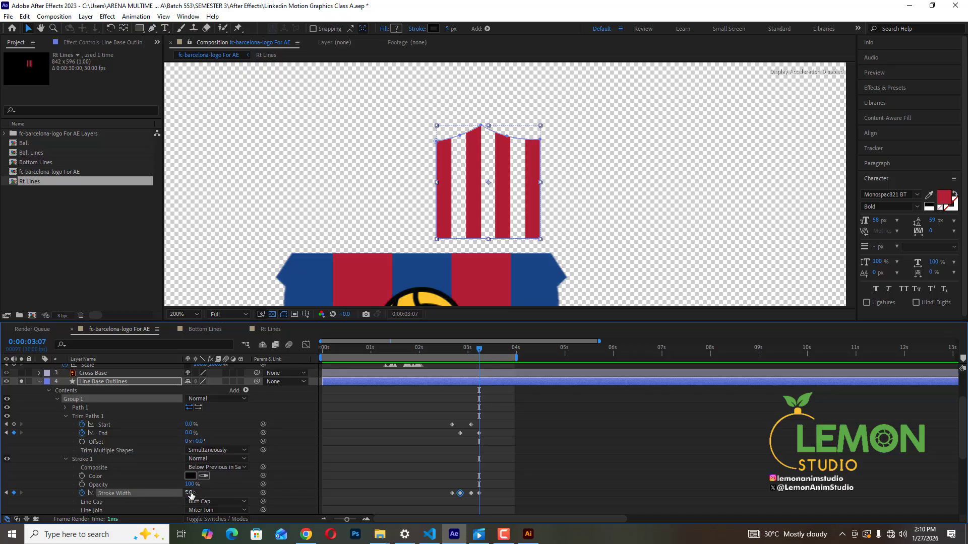
pyautogui.moveTo(191, 495); pyautogui.dragTo(188, 493)
pyautogui.moveTo(192, 493); pyautogui.dragTo(193, 494)
pyautogui.click(442, 359)
pyautogui.moveTo(443, 359)
pyautogui.mouseDown()
pyautogui.moveTo(467, 350)
pyautogui.moveTo(457, 362)
pyautogui.mouseUp()
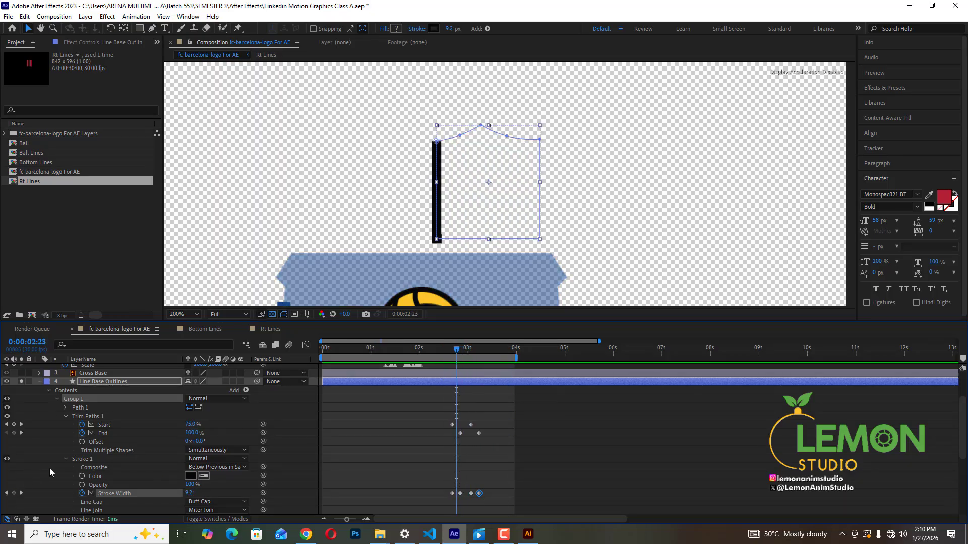
# Step: Add Stroke 1 Color keyframes at 0:00:02:20, 0:00:02:25, 0:00:03:02 and 0:00:03:07, matching the Stroke Width keyframe times
pyautogui.click(66, 459)
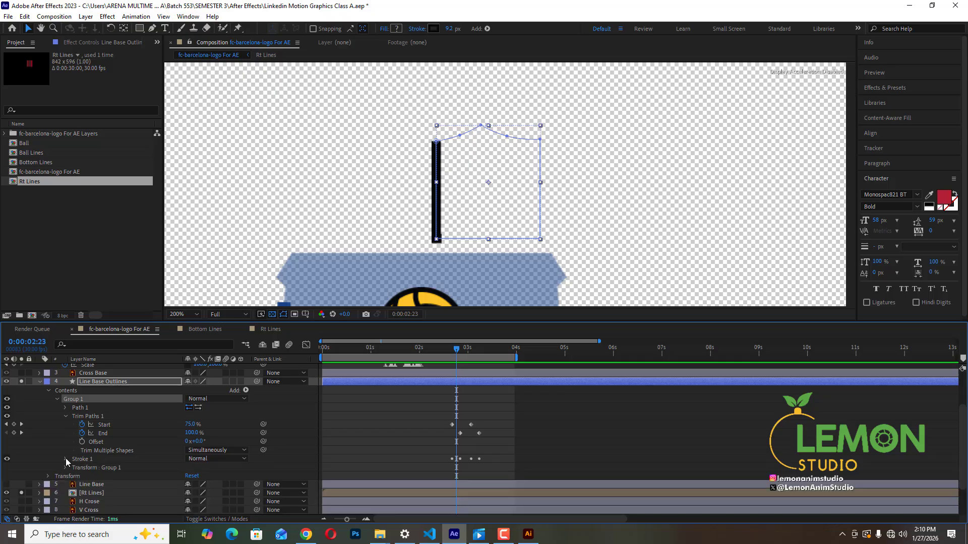
pyautogui.click(65, 459)
pyautogui.scroll(-4, 158, 445)
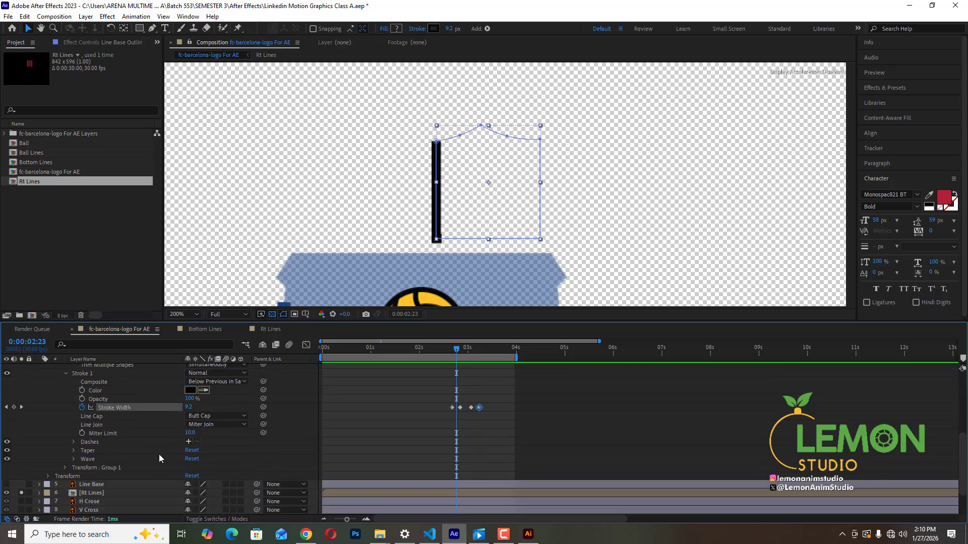
pyautogui.scroll(3, 159, 455)
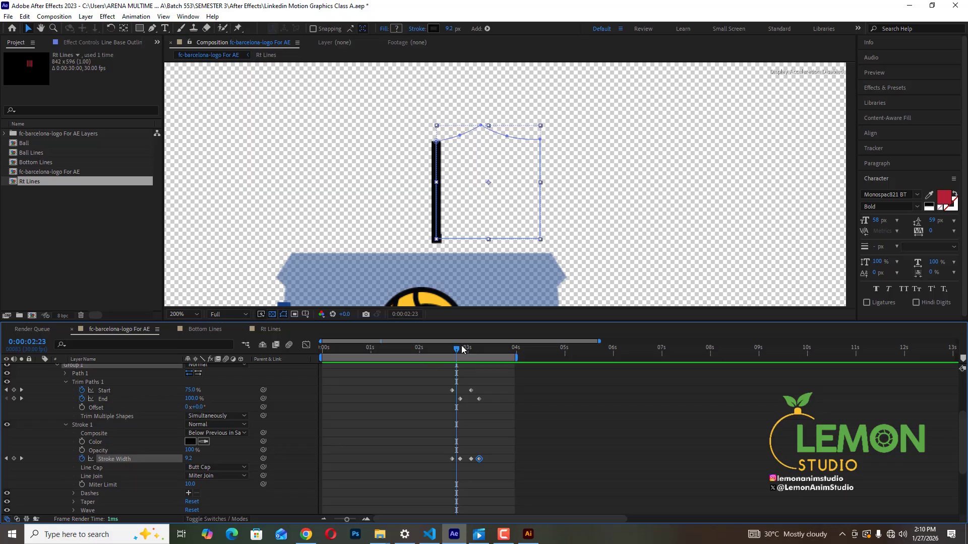
pyautogui.moveTo(456, 350); pyautogui.dragTo(453, 349)
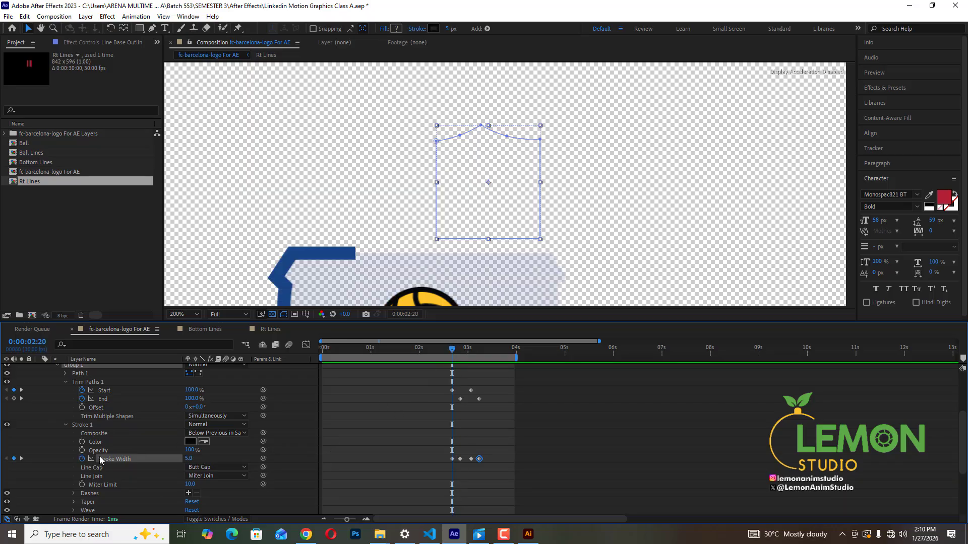
pyautogui.click(82, 442)
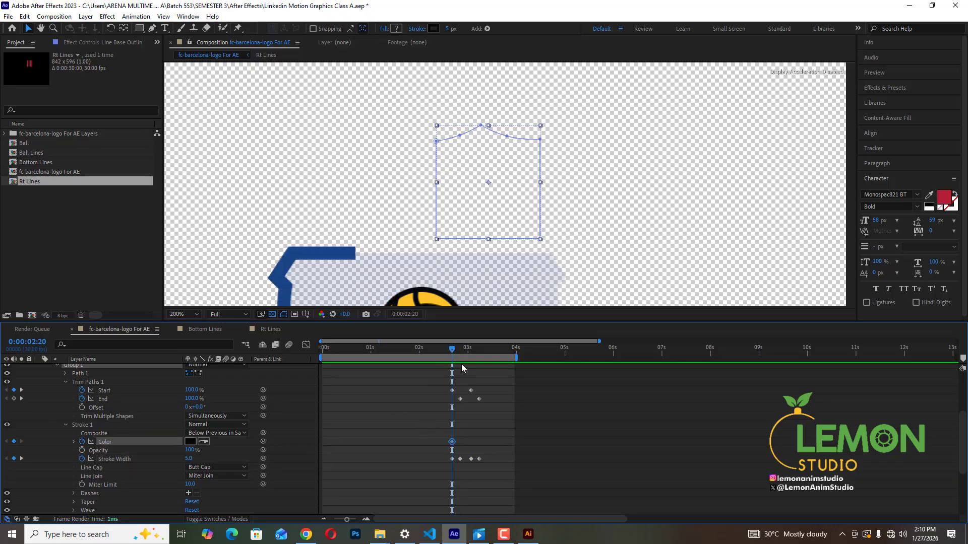
pyautogui.moveTo(452, 354); pyautogui.dragTo(460, 353)
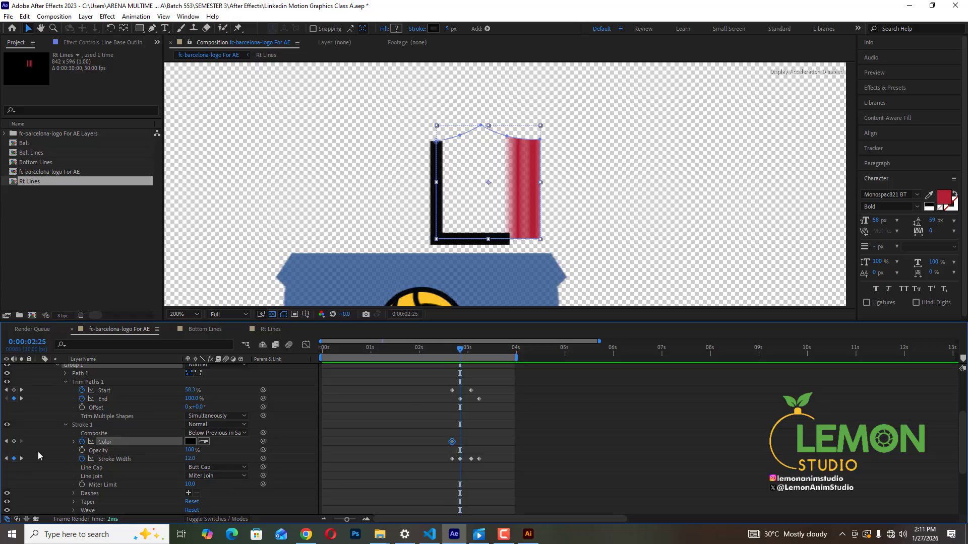
pyautogui.click(14, 441)
pyautogui.click(21, 459)
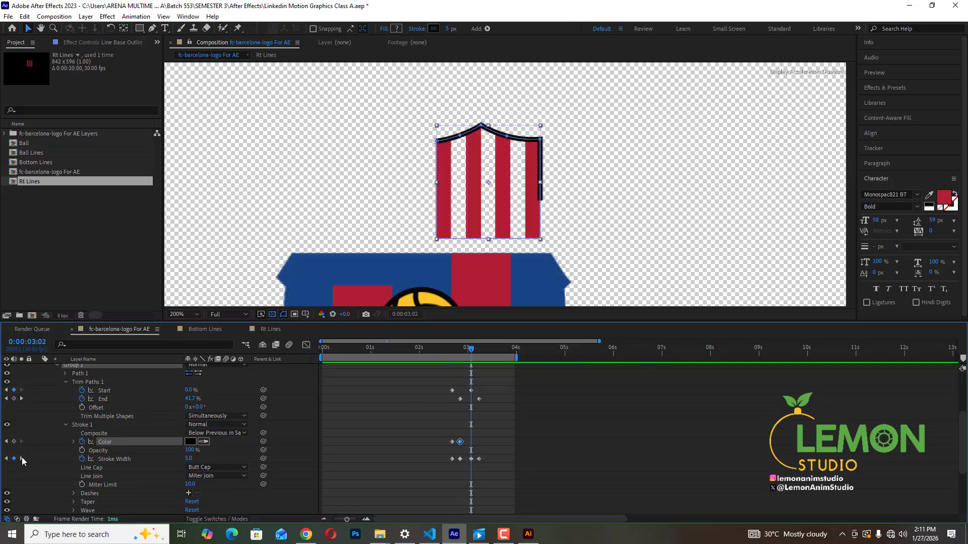
pyautogui.click(13, 441)
pyautogui.click(21, 459)
pyautogui.click(13, 442)
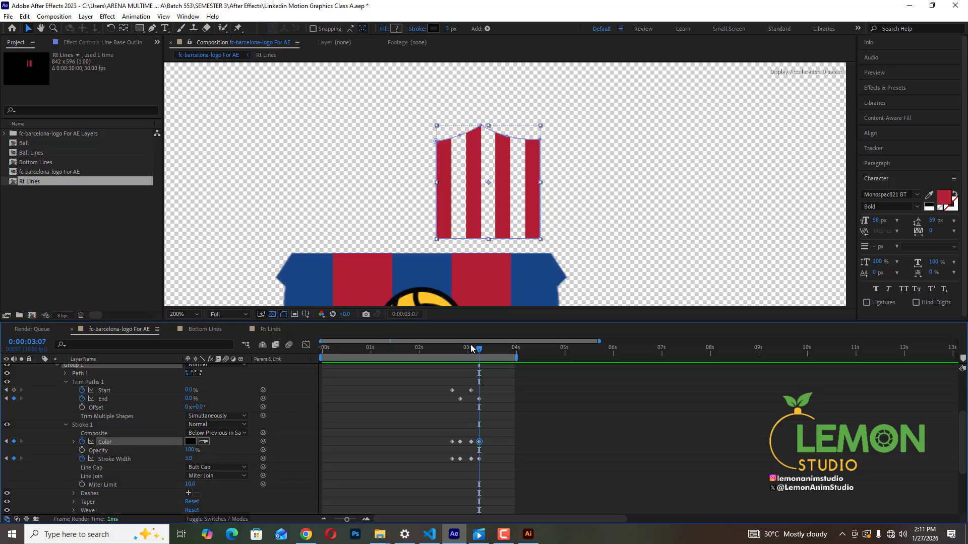
# Step: At 0:00:02:25, change the stroke color to red B01F35 sampled from the right stripe
pyautogui.moveTo(464, 358); pyautogui.dragTo(459, 358)
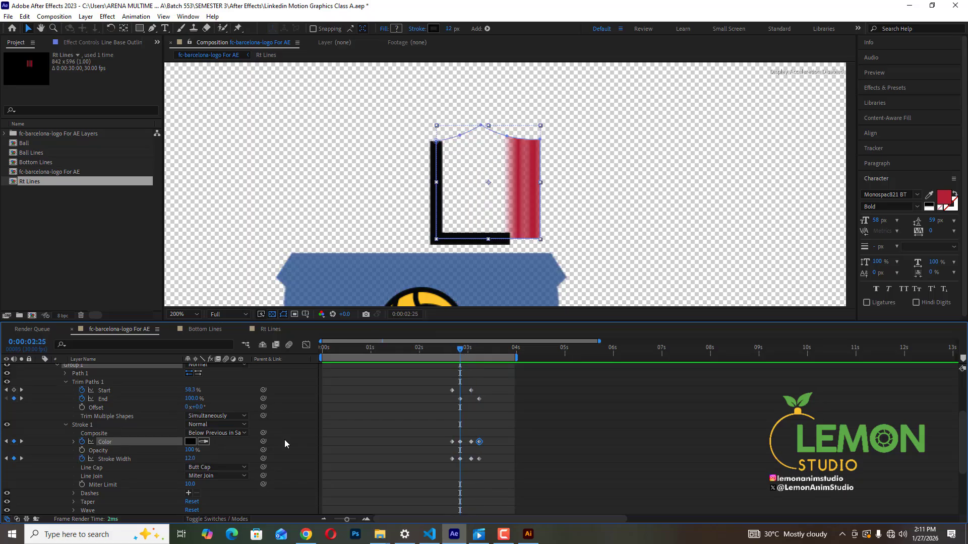
pyautogui.click(190, 442)
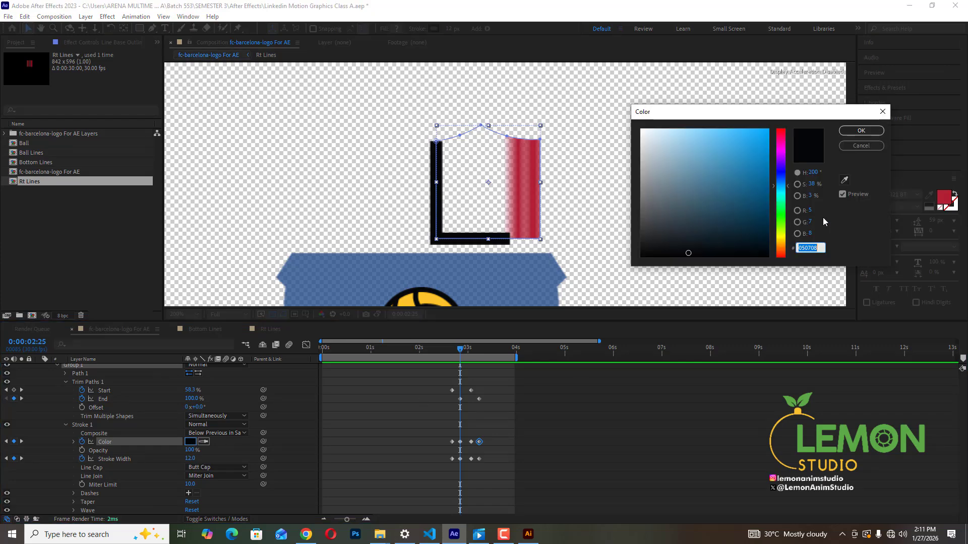
pyautogui.click(845, 180)
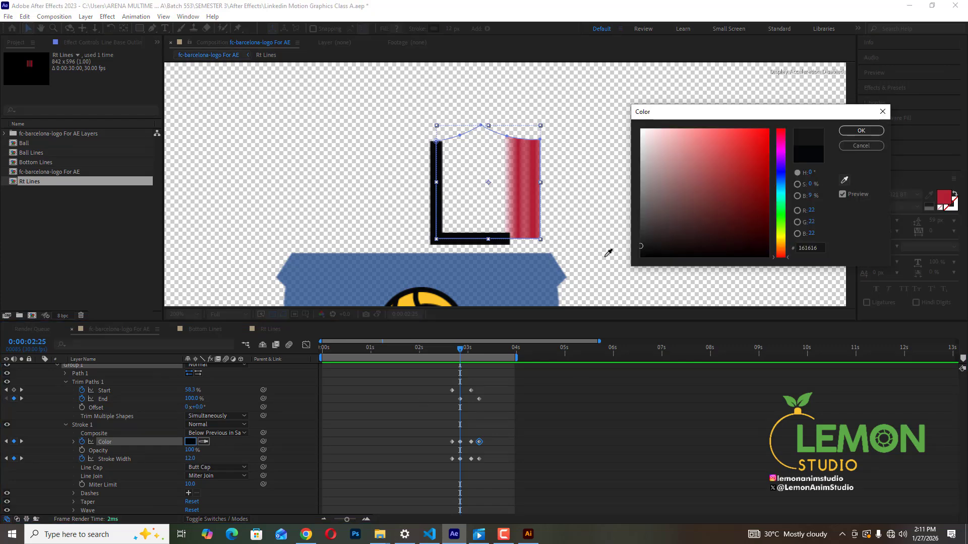
pyautogui.click(537, 197)
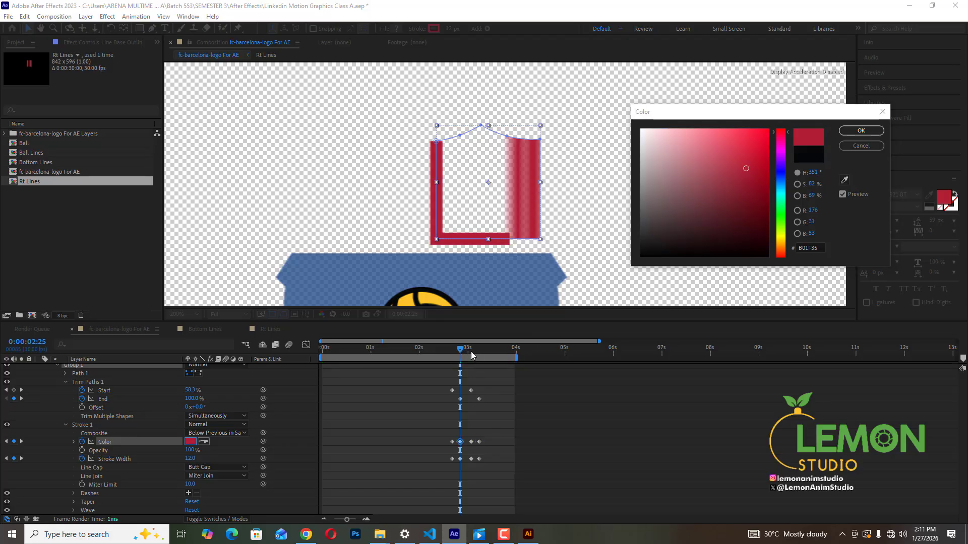
pyautogui.click(857, 133)
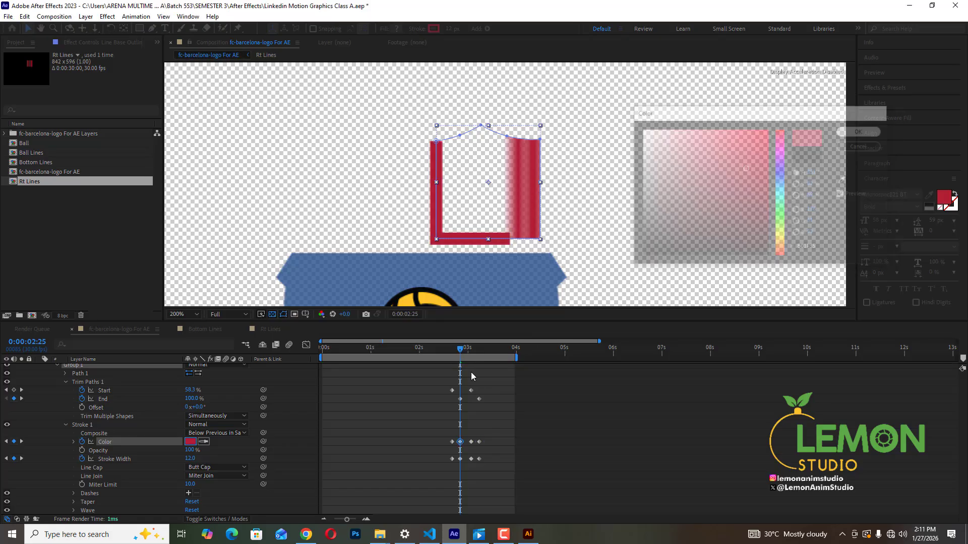
# Step: At 0:00:03:02, change the stroke color to bright green 12FF00
pyautogui.moveTo(467, 353); pyautogui.dragTo(471, 349)
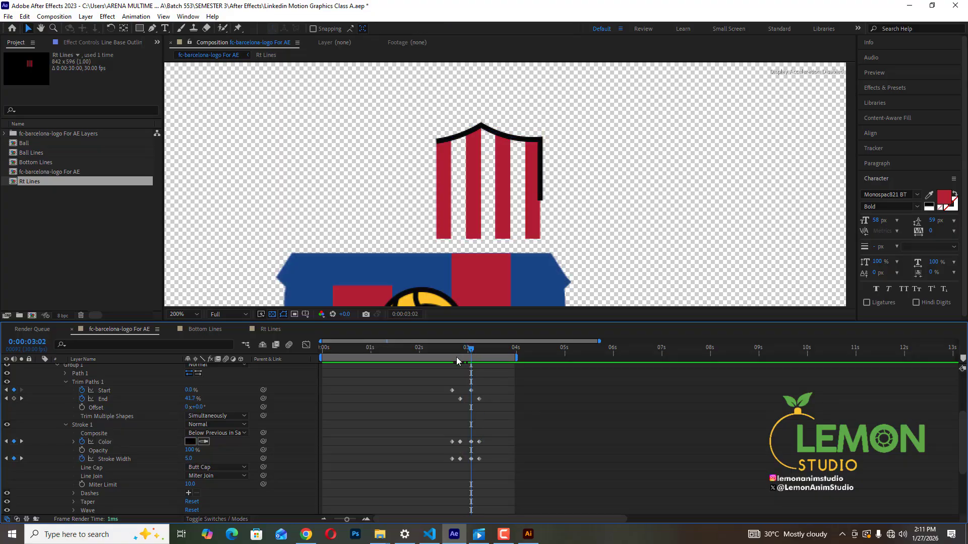
pyautogui.moveTo(457, 361); pyautogui.dragTo(470, 363)
pyautogui.click(190, 441)
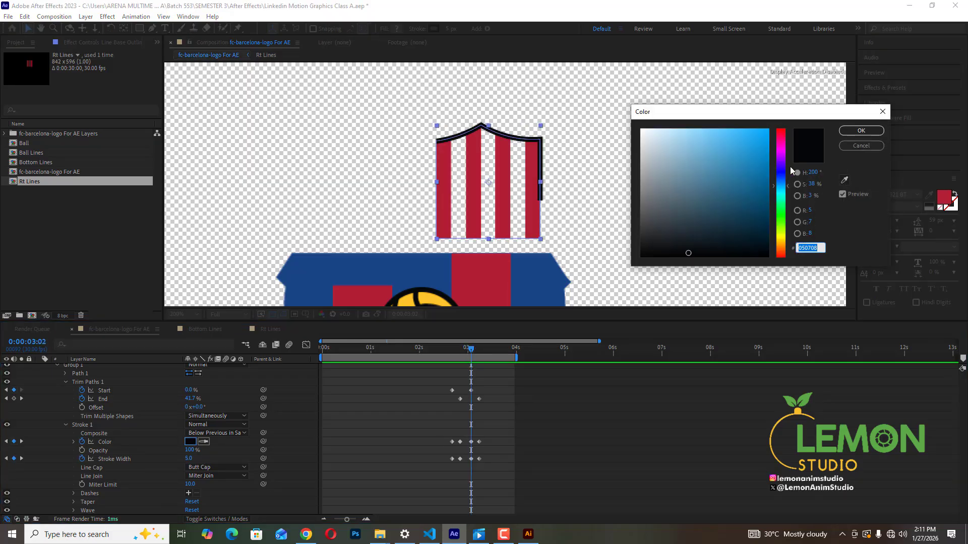
pyautogui.moveTo(763, 136); pyautogui.dragTo(769, 129)
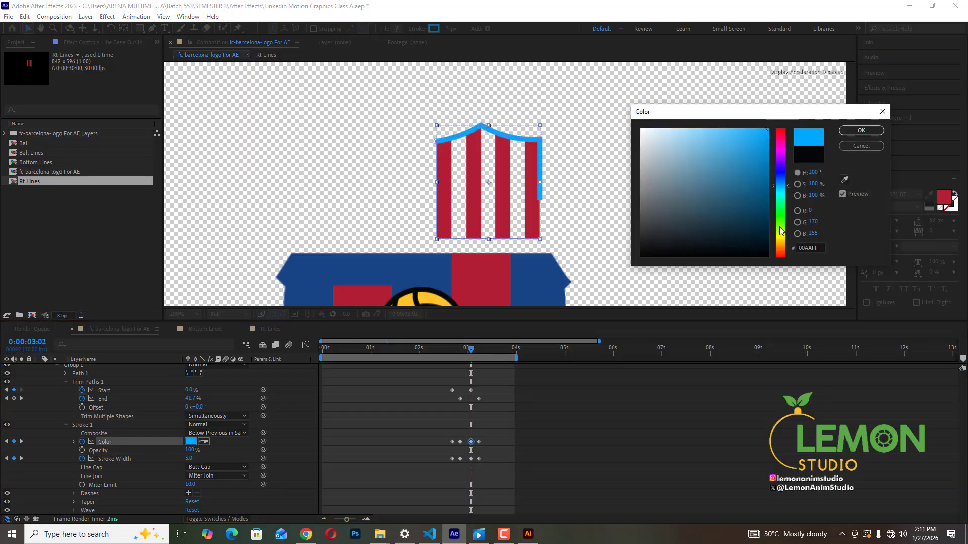
pyautogui.moveTo(780, 231)
pyautogui.mouseDown()
pyautogui.moveTo(783, 251)
pyautogui.moveTo(788, 175)
pyautogui.moveTo(790, 220)
pyautogui.mouseUp()
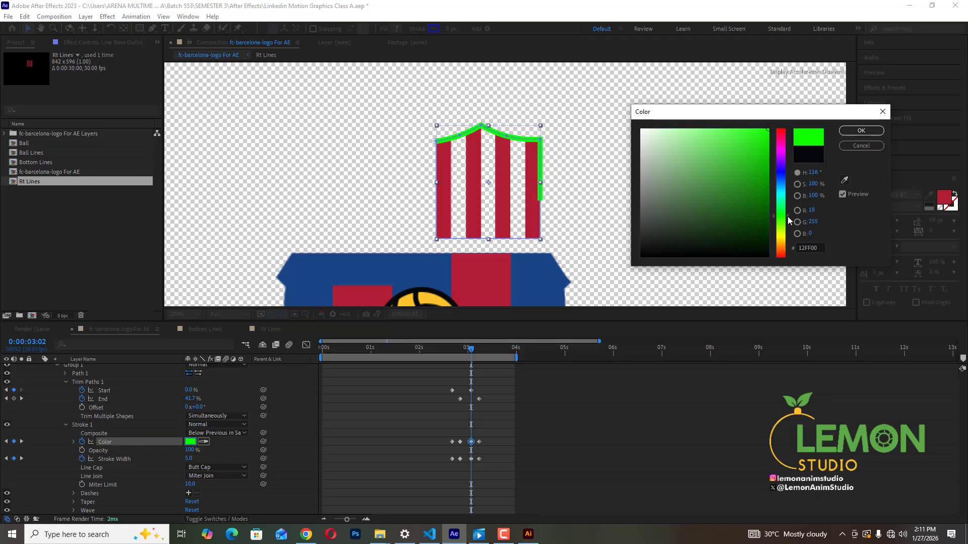
pyautogui.click(860, 132)
# Step: Preview the stroke animation and collapse the Trim Paths properties
pyautogui.moveTo(476, 351)
pyautogui.mouseDown()
pyautogui.moveTo(487, 352)
pyautogui.moveTo(439, 361)
pyautogui.mouseUp()
pyautogui.press('space')
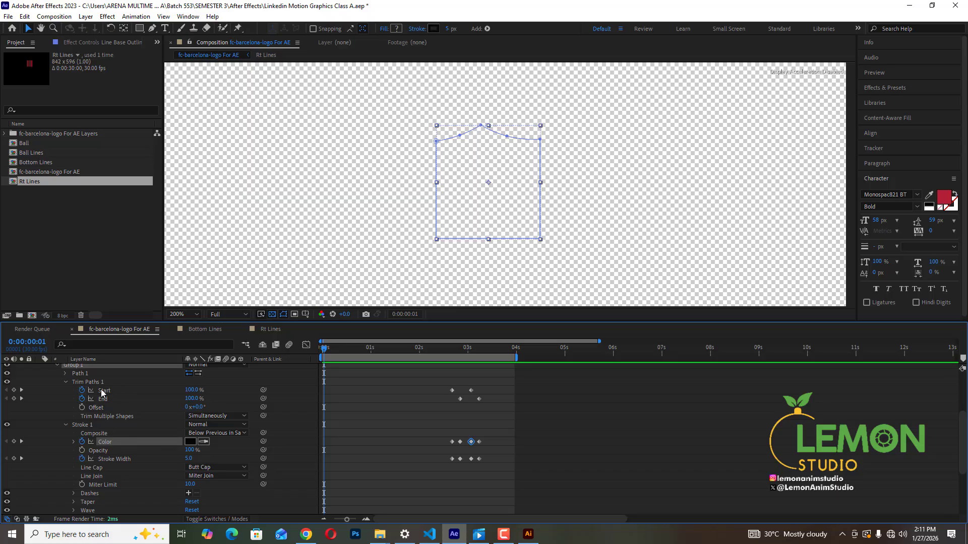
pyautogui.click(65, 381)
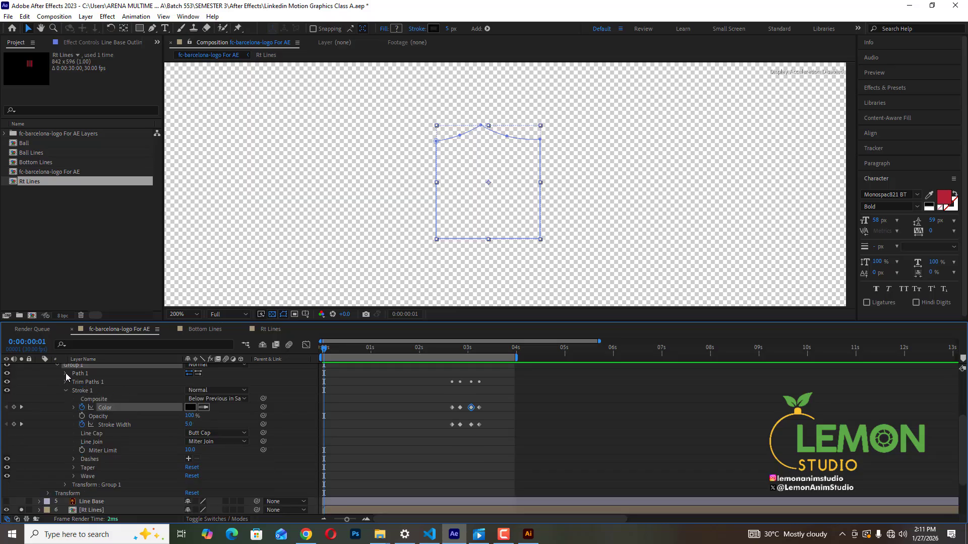
# Step: Collapse Group 1 and enable motion blur on the Line Base Outlines layer
pyautogui.click(57, 365)
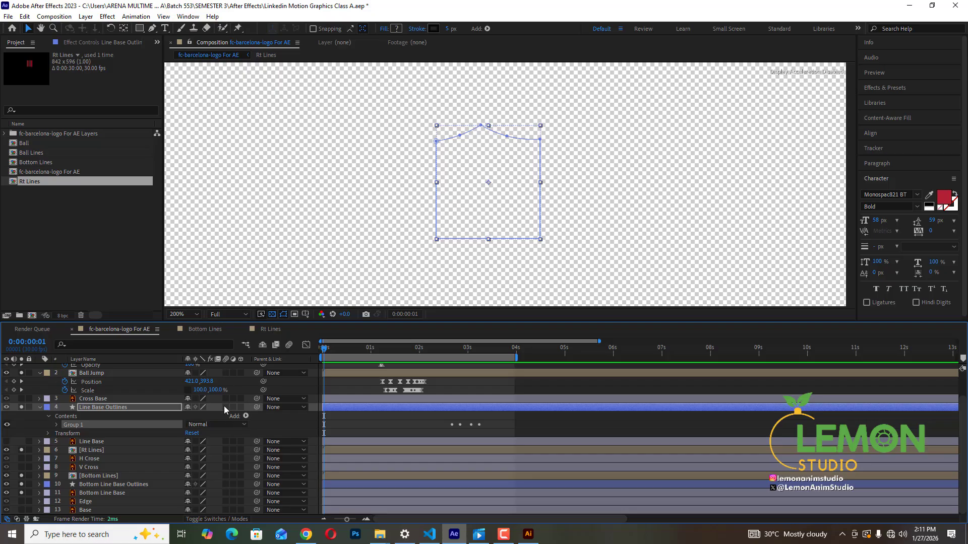
pyautogui.click(226, 407)
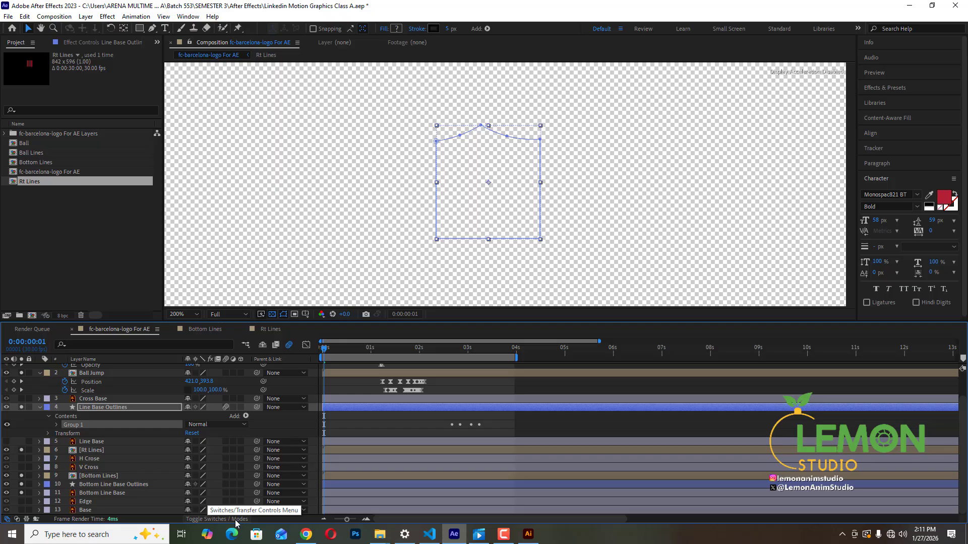
# Step: Show the timeline's Mode and Track Matte columns, and return to the layer switches
pyautogui.click(235, 522)
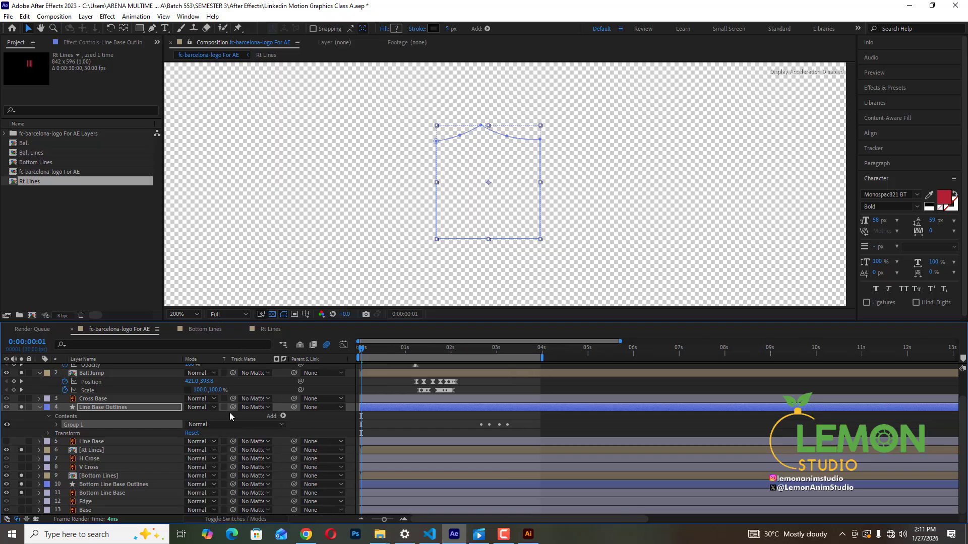
pyautogui.click(247, 522)
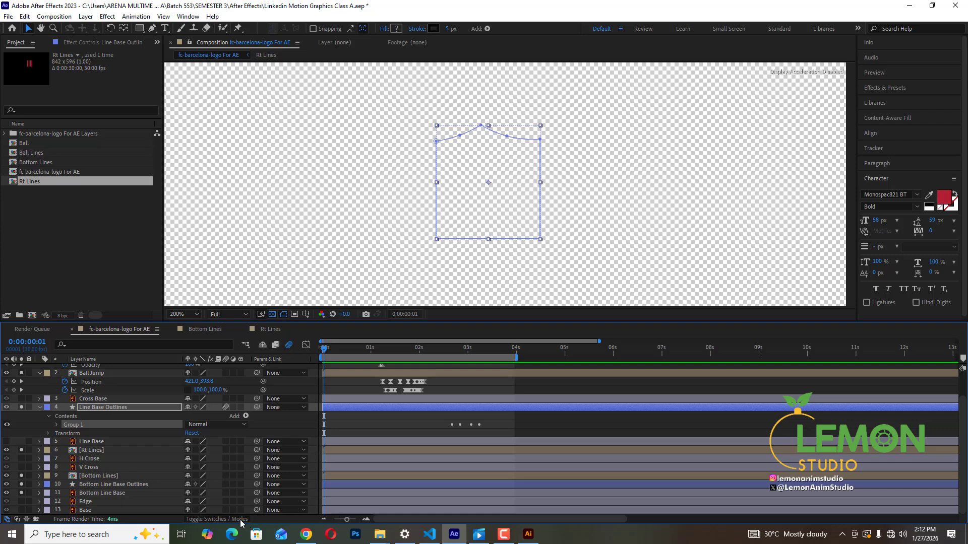
pyautogui.click(241, 521)
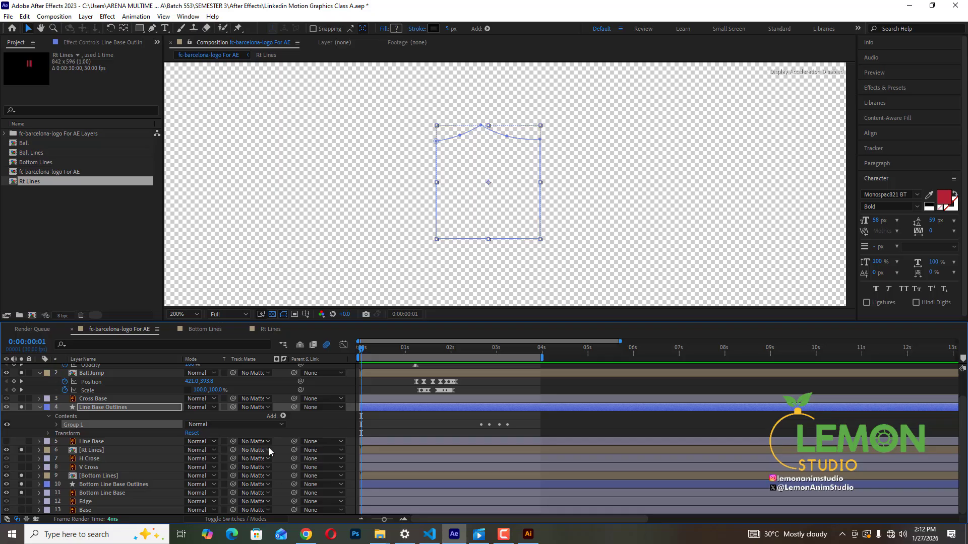
pyautogui.click(244, 519)
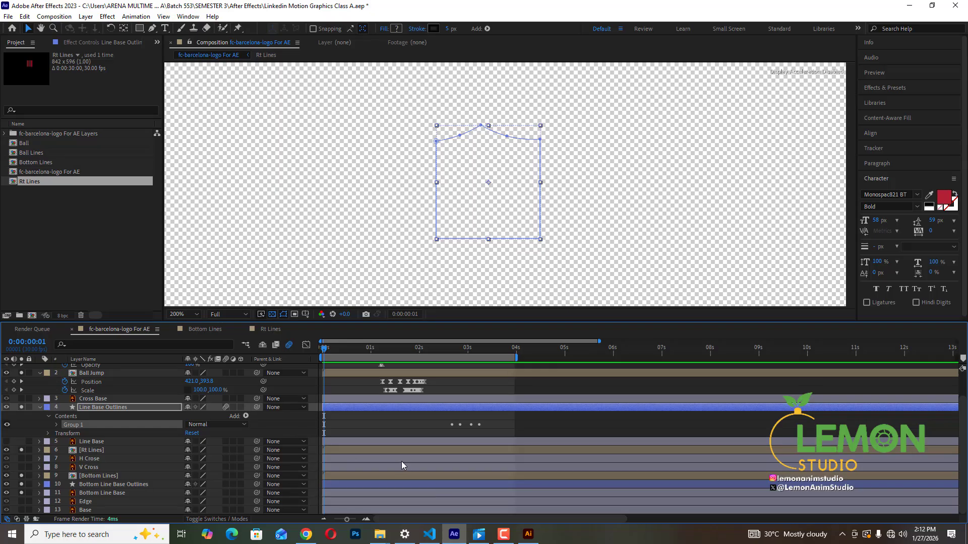
# Step: Preview the logo animation with the whole shield in view, and inspect the outline reveal at 0:00:02:29
pyautogui.moveTo(434, 348); pyautogui.dragTo(379, 351)
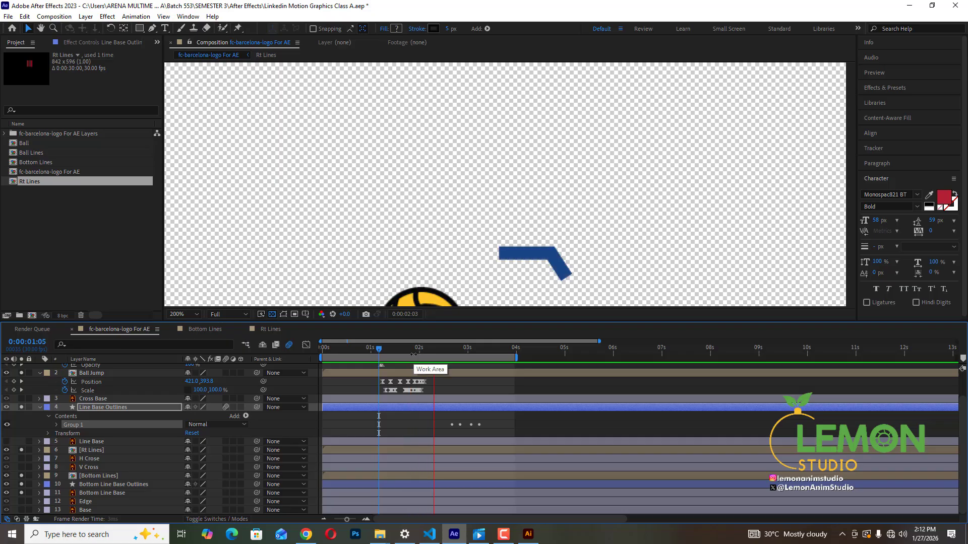
pyautogui.press('space')
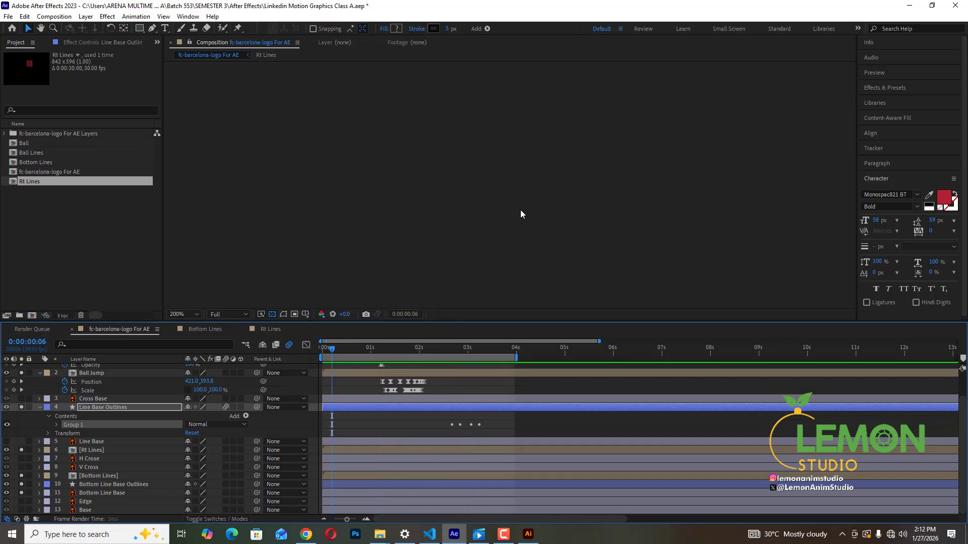
pyautogui.scroll(-2, 520, 211)
pyautogui.scroll(1, 519, 216)
pyautogui.press('space')
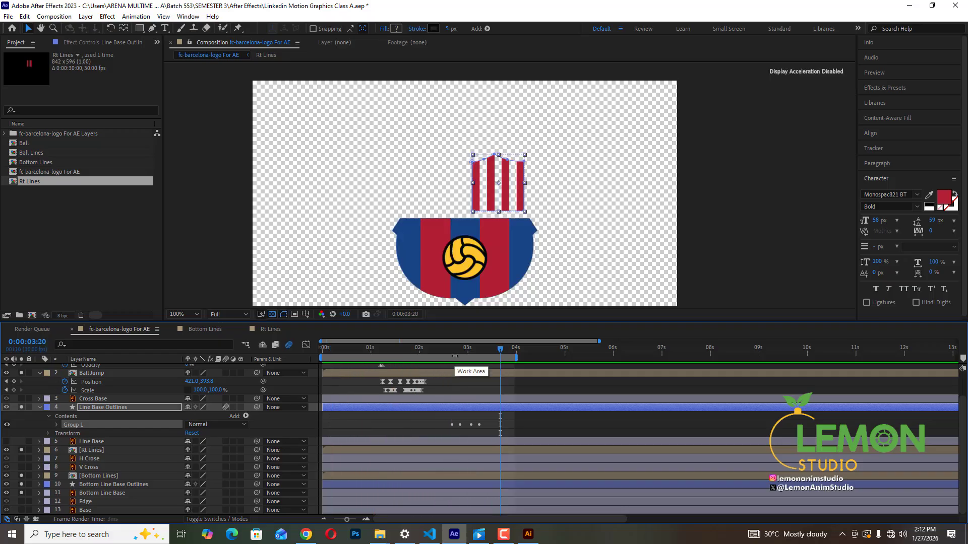
pyautogui.moveTo(454, 350)
pyautogui.mouseDown()
pyautogui.moveTo(446, 355)
pyautogui.moveTo(466, 356)
pyautogui.mouseUp()
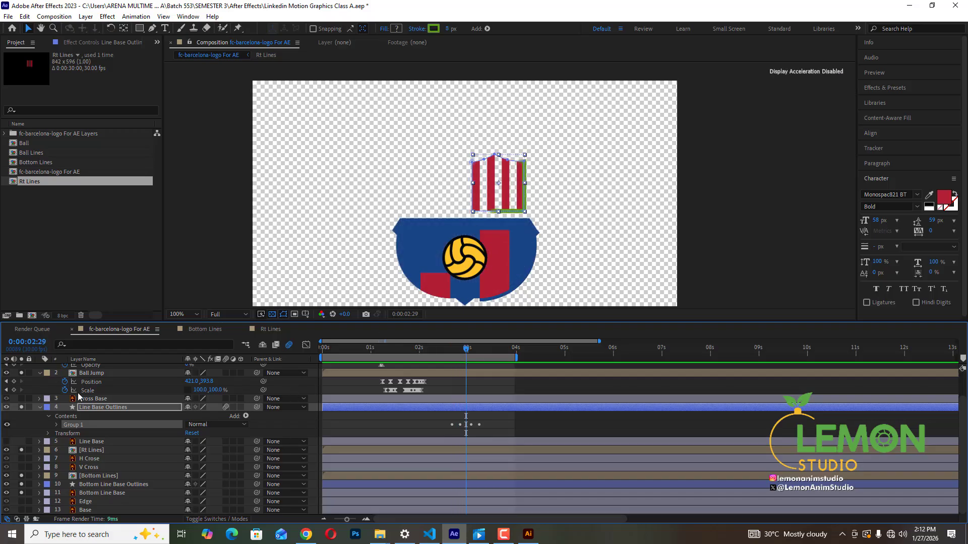
# Step: In the Rt Lines composition, move the end Position keyframes of Lines A to D to 0:00:03:06, and shift all their keyframes about three frames later
pyautogui.click(39, 408)
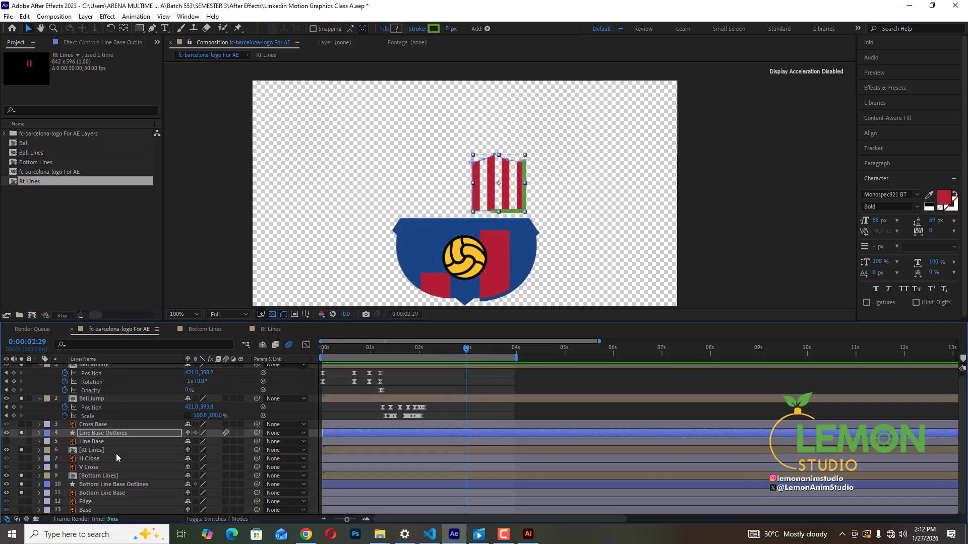
pyautogui.doubleClick(76, 452)
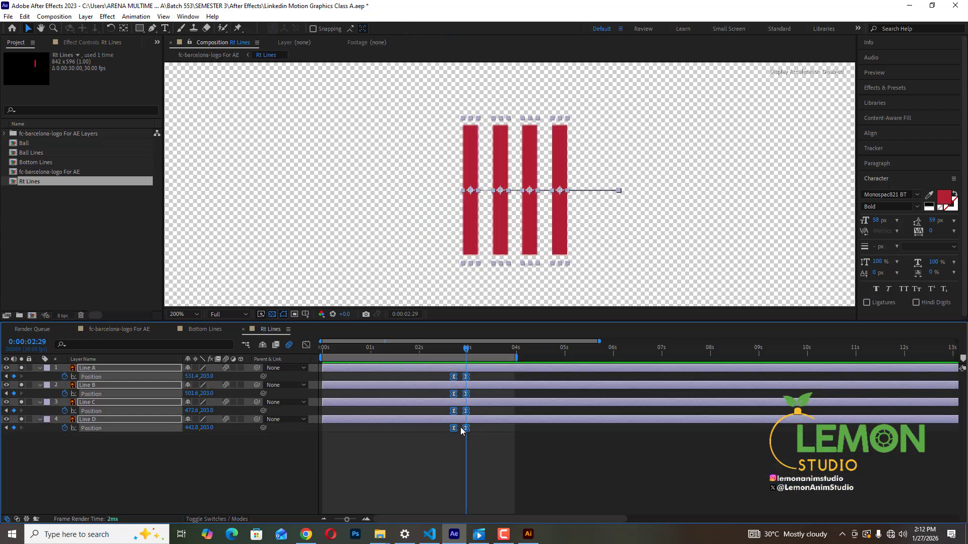
pyautogui.moveTo(462, 429); pyautogui.dragTo(438, 364)
pyautogui.press('pageup')
pyautogui.press('pageup')
pyautogui.press('pageup')
pyautogui.press('pageup')
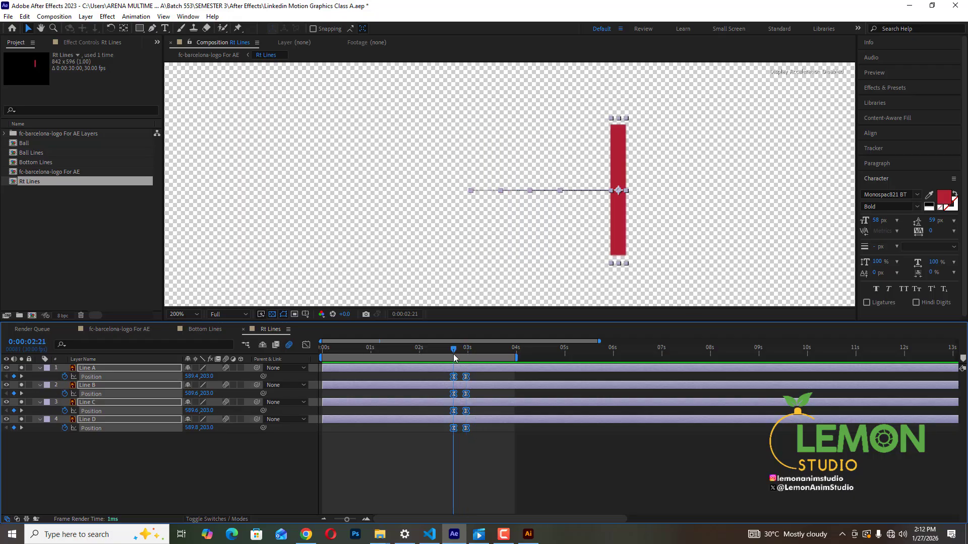
pyautogui.press('pagedown')
pyautogui.press('pagedown')
pyautogui.press('pagedown')
pyautogui.press('pagedown')
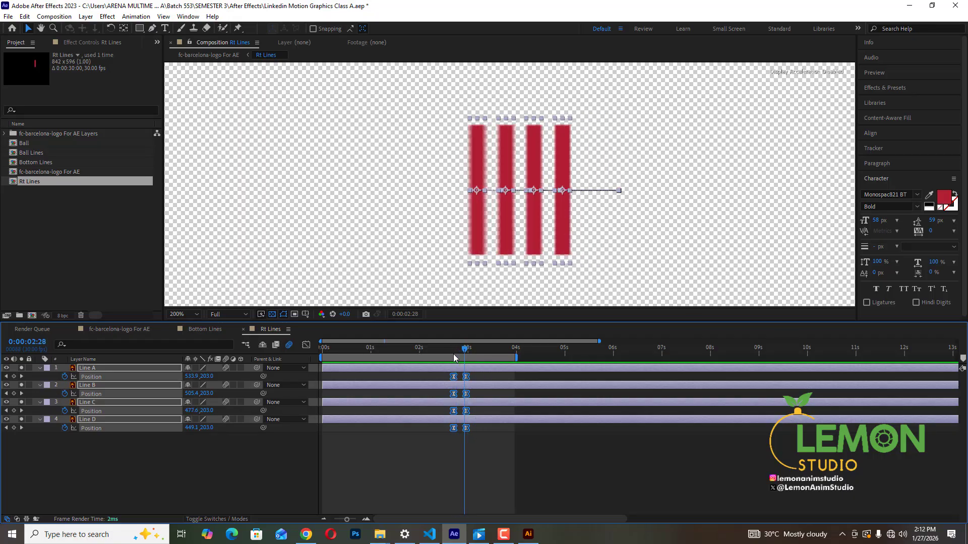
pyautogui.press('pagedown')
pyautogui.press('pagedown')
pyautogui.press('pagedown')
pyautogui.press('pagedown')
pyautogui.press('pagedown')
pyautogui.press('pagedown')
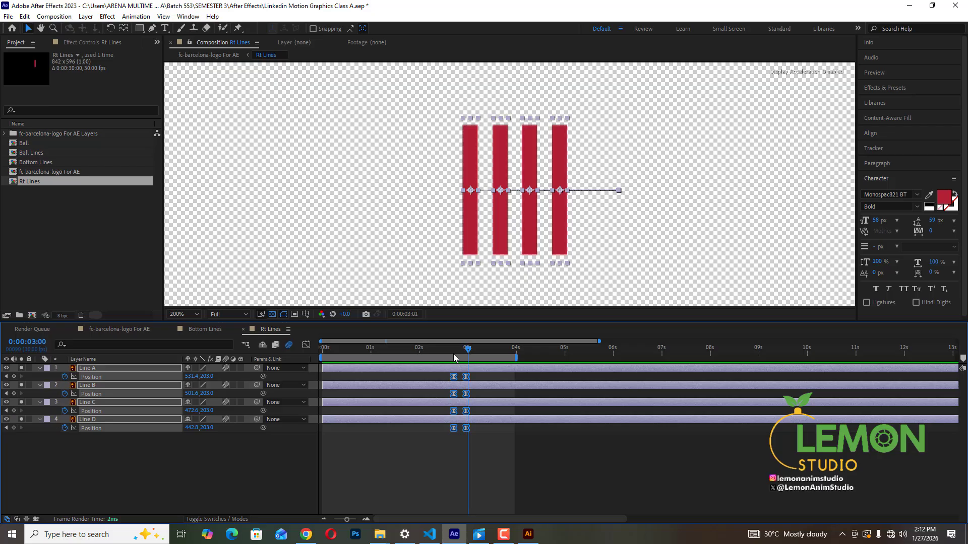
pyautogui.press('pagedown')
pyautogui.moveTo(498, 458)
pyautogui.mouseDown()
pyautogui.moveTo(449, 363)
pyautogui.moveTo(481, 380)
pyautogui.moveTo(492, 444)
pyautogui.mouseUp()
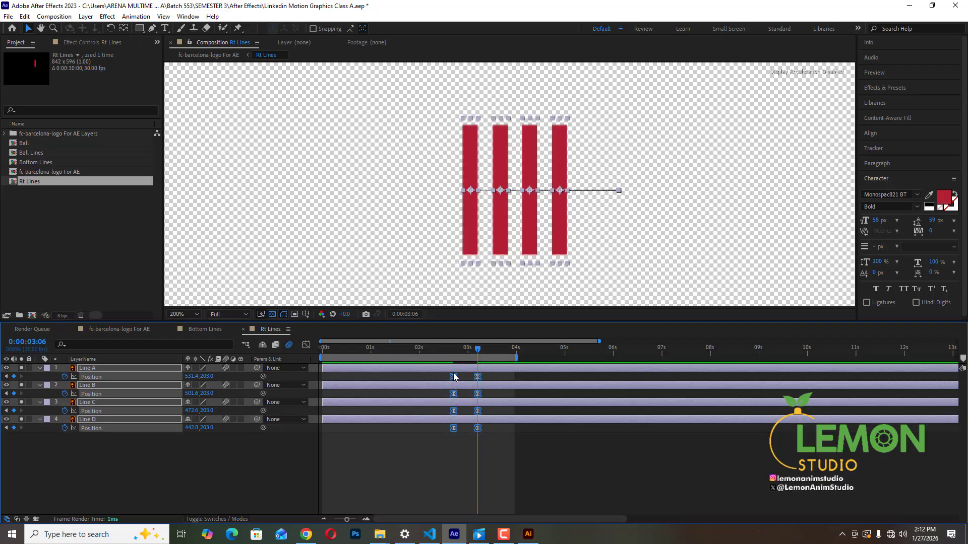
pyautogui.moveTo(453, 377); pyautogui.dragTo(396, 349)
# Step: Return to the fc-barcelona-logo For AE composition and preview the retimed stripes alongside the outline
pyautogui.click(111, 329)
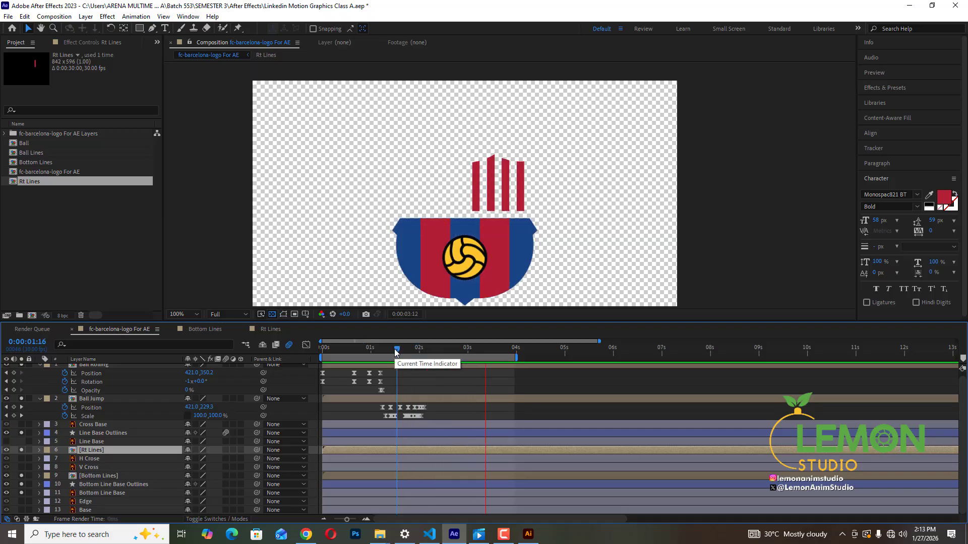
pyautogui.press('space')
pyautogui.click(385, 353)
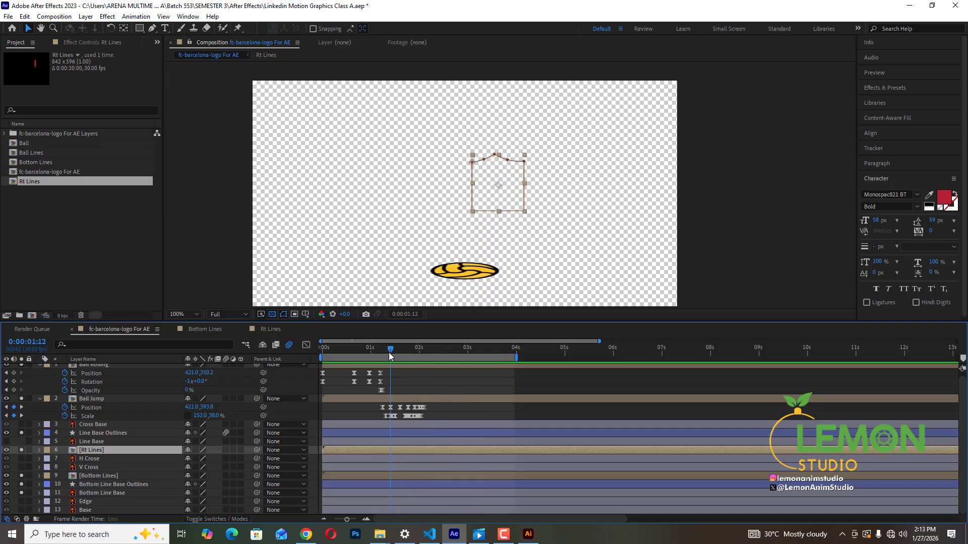
pyautogui.press('space')
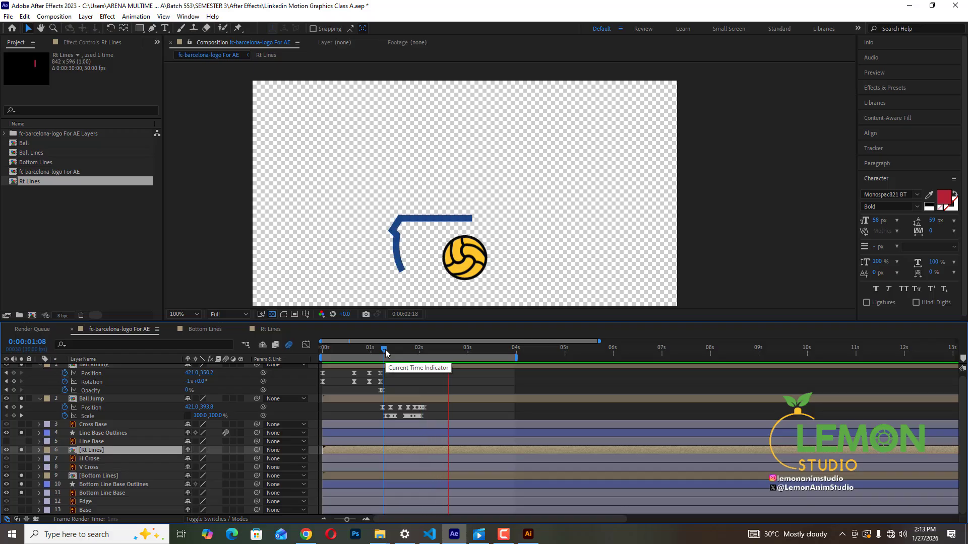
pyautogui.press('space')
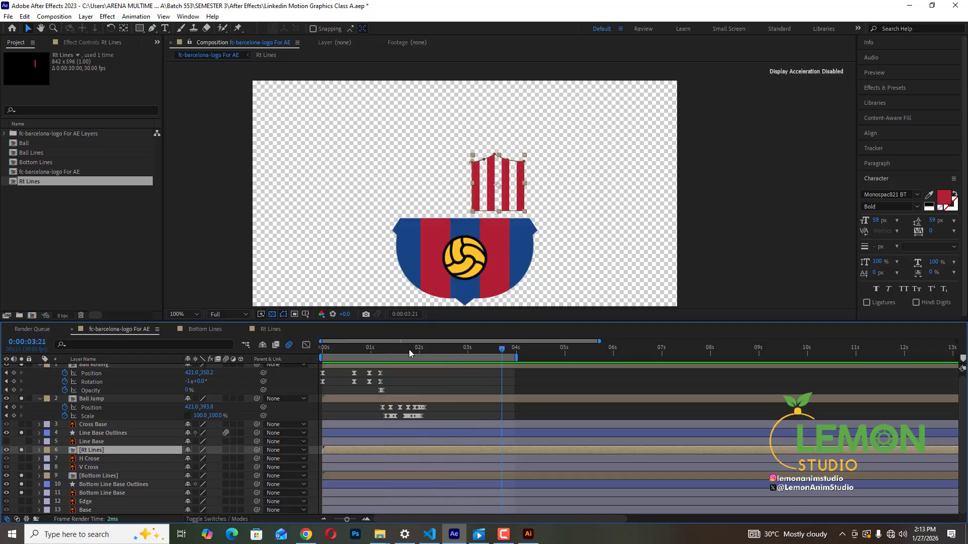
pyautogui.click(400, 349)
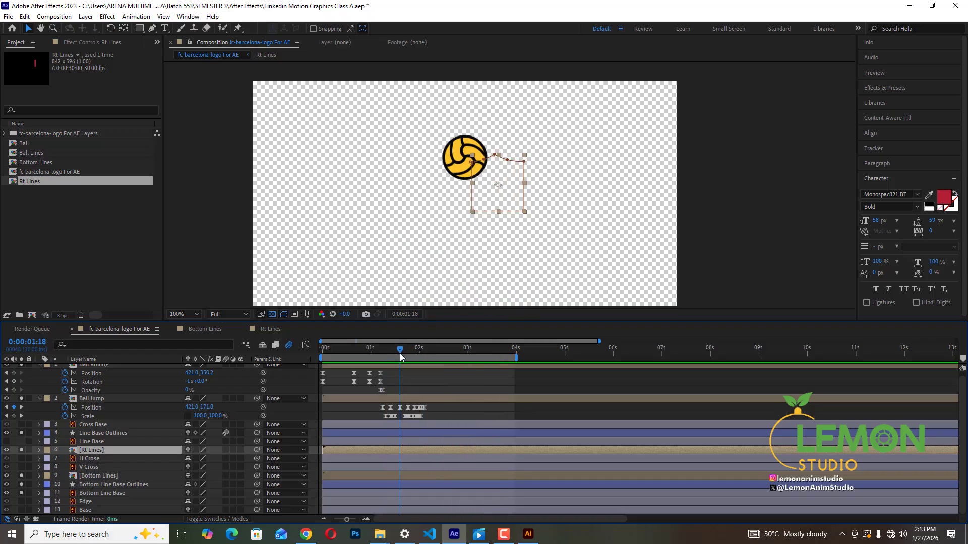
# Step: Reveal all Line Base Outlines keyframes and stretch them proportionally so the last ones fall about five frames later
pyautogui.click(93, 434)
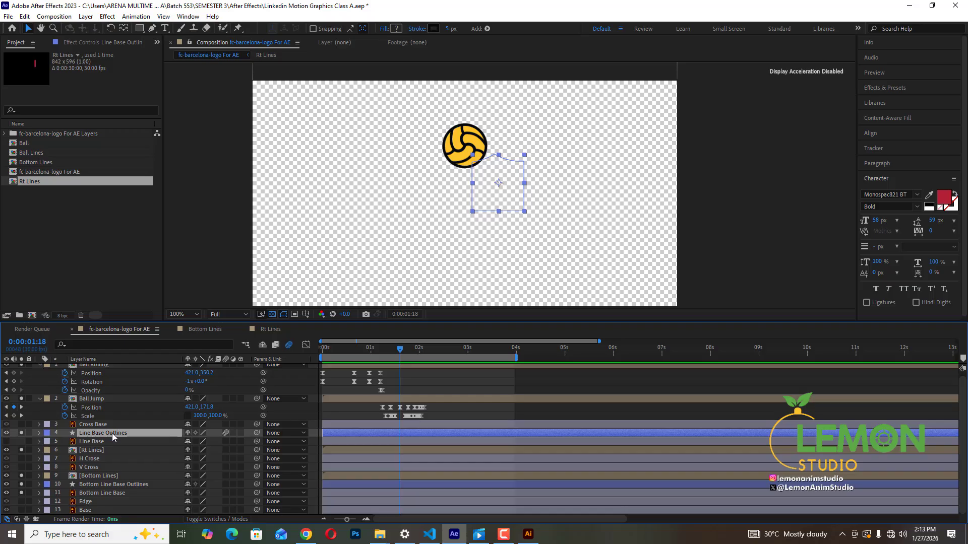
pyautogui.press('u')
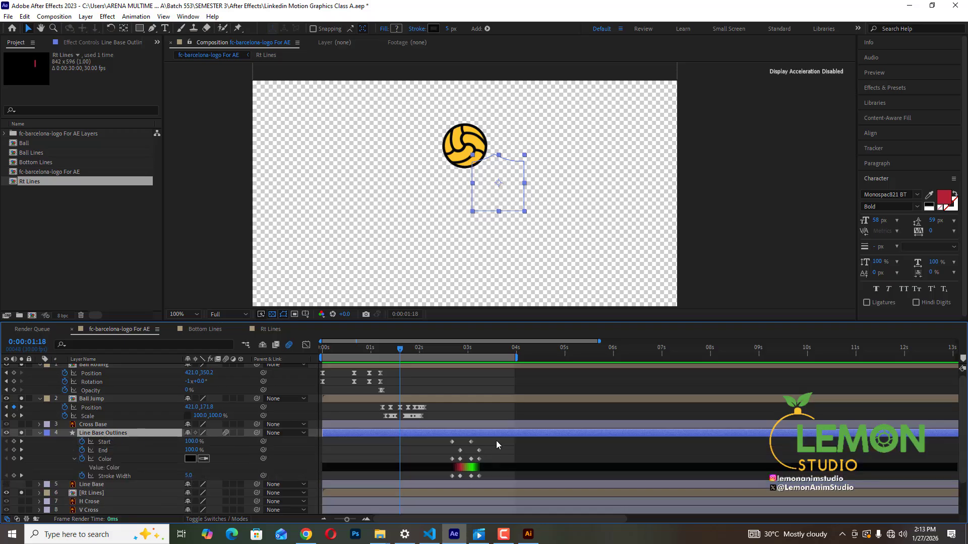
pyautogui.moveTo(496, 439); pyautogui.dragTo(445, 484)
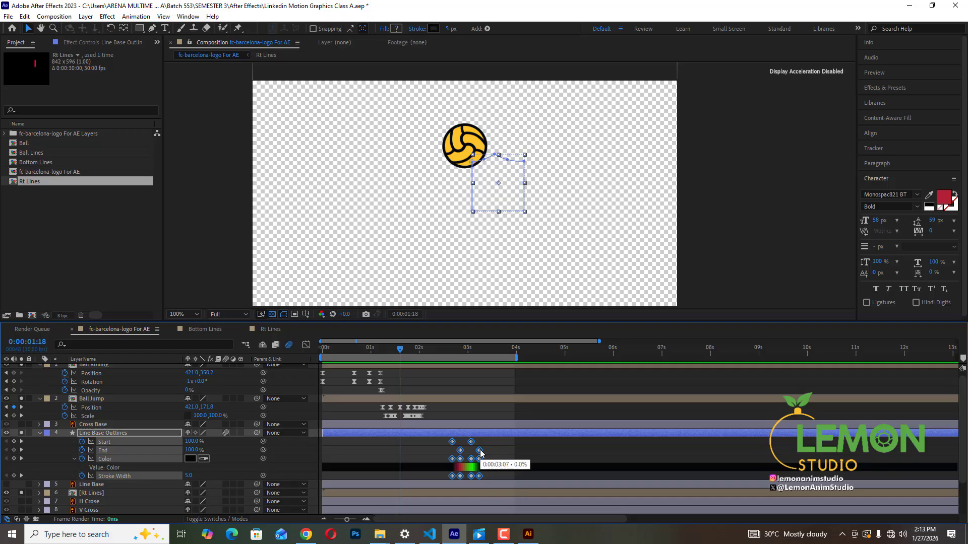
pyautogui.moveTo(480, 453); pyautogui.dragTo(489, 453)
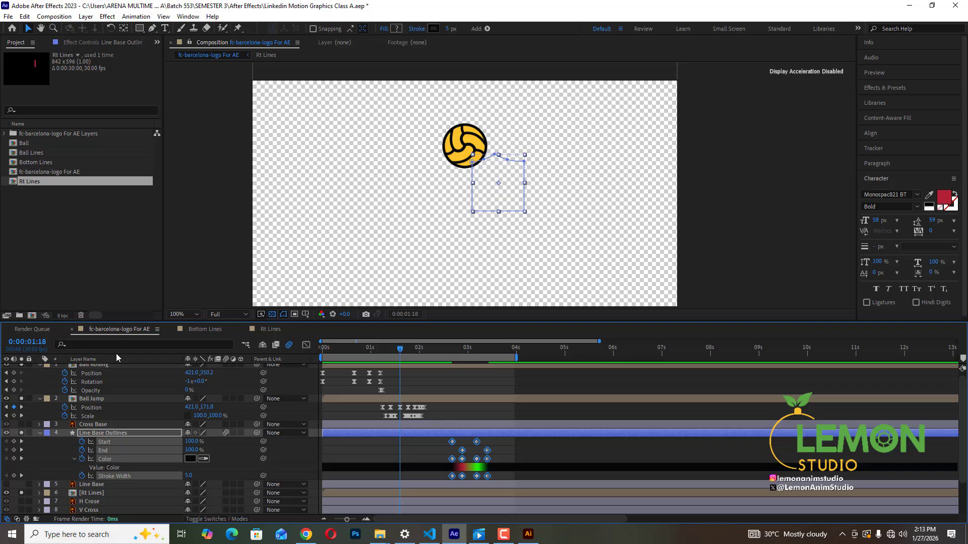
# Step: In the Rt Lines composition, shift all Position keyframes of Lines A to D about three frames later
pyautogui.click(270, 330)
pyautogui.click(480, 444)
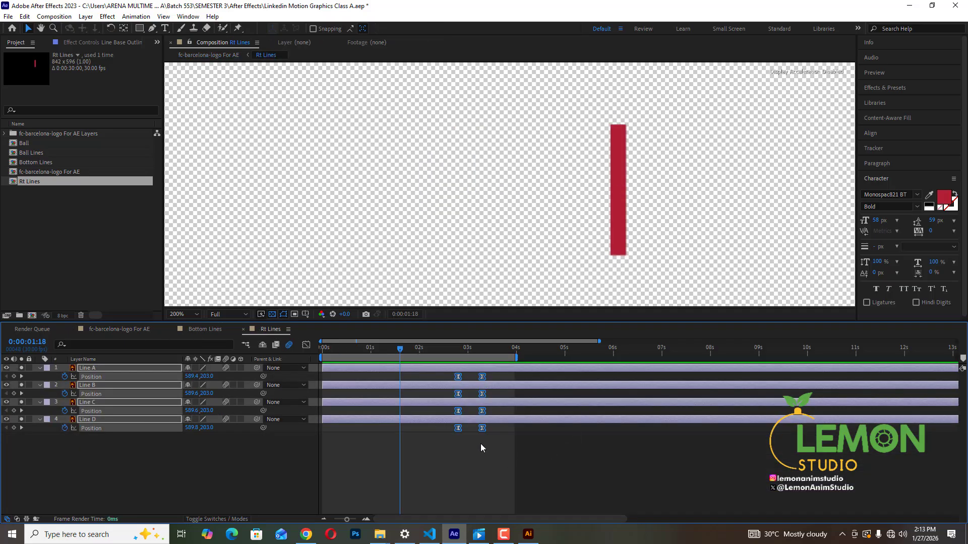
pyautogui.click(482, 377)
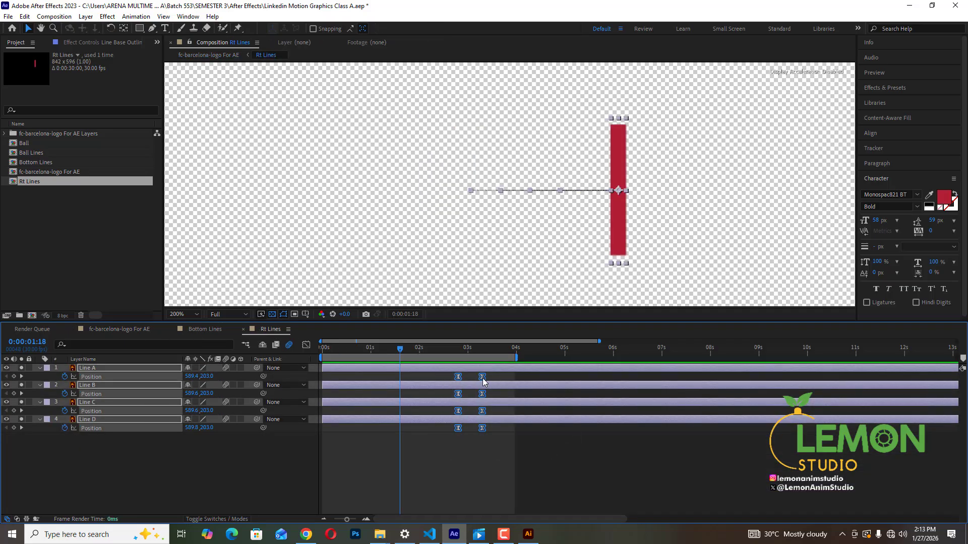
pyautogui.moveTo(483, 377); pyautogui.dragTo(484, 377)
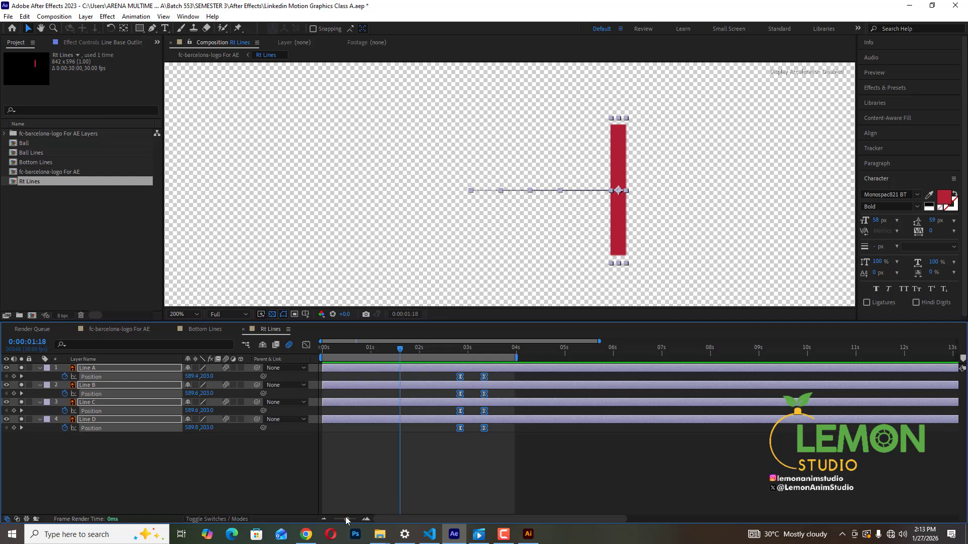
pyautogui.moveTo(346, 519); pyautogui.dragTo(352, 520)
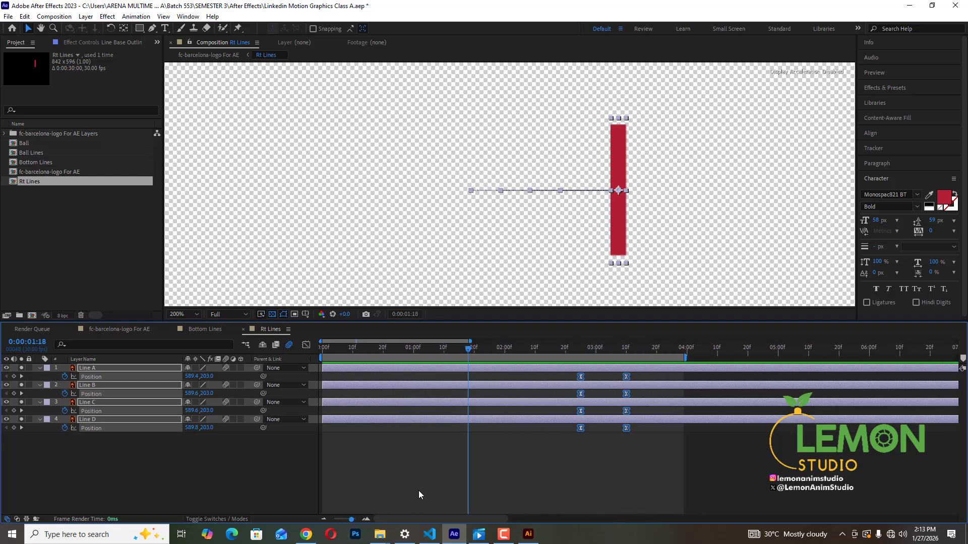
pyautogui.moveTo(627, 380); pyautogui.dragTo(634, 380)
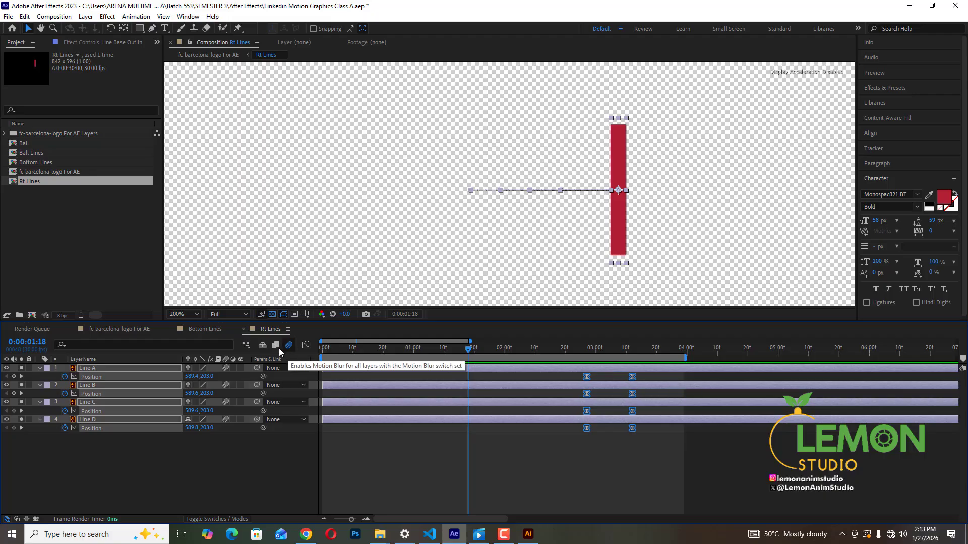
# Step: Preview the retimed outline and stripes in the main logo composition, and go to 0:00:02:02
pyautogui.click(127, 330)
pyautogui.press('space')
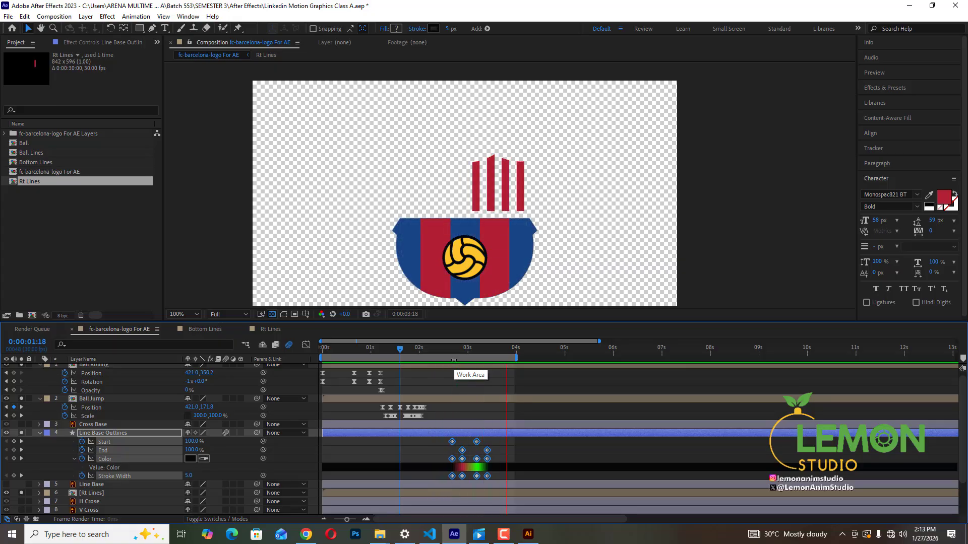
pyautogui.press('space')
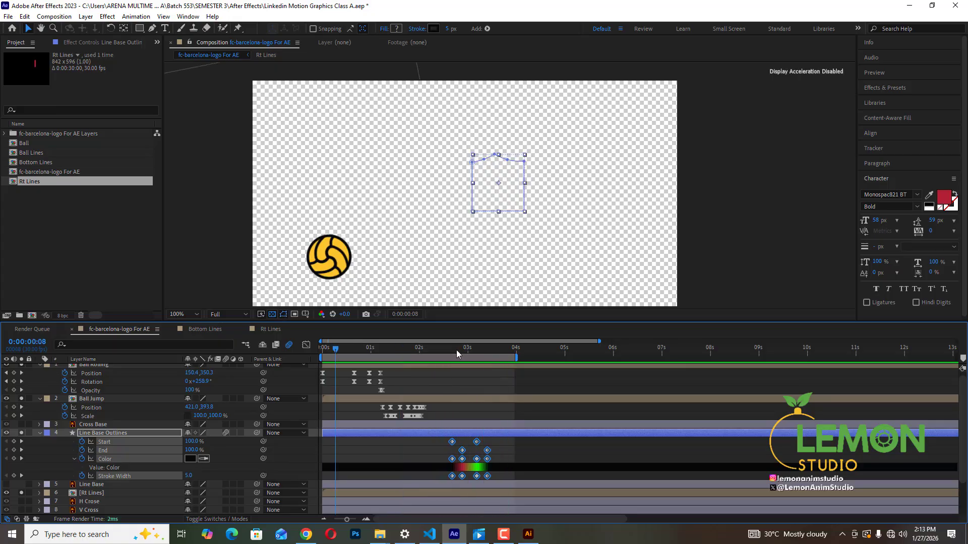
pyautogui.click(423, 354)
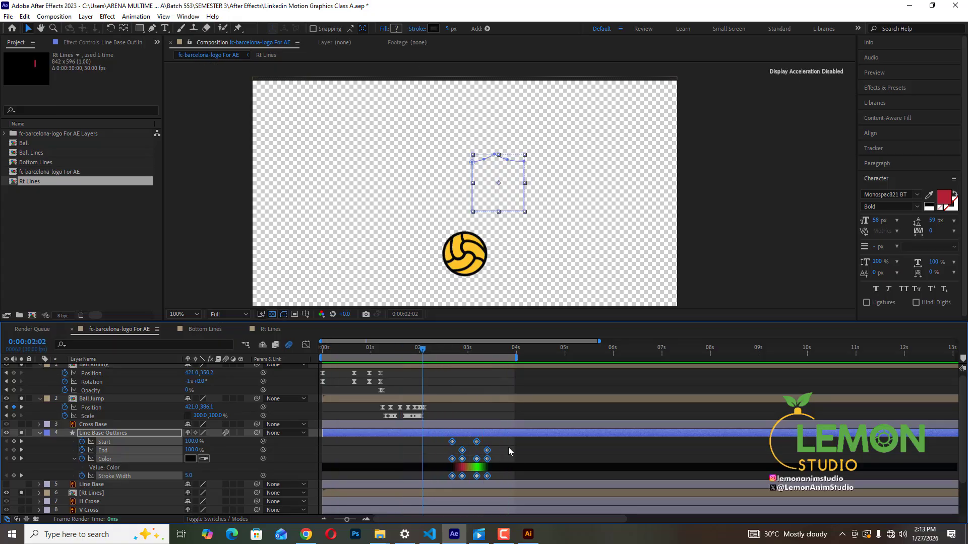
# Step: Apply Easy Ease to all Start, End, Color and Stroke Width keyframes of Line Base Outlines
pyautogui.moveTo(502, 441); pyautogui.dragTo(440, 486)
pyautogui.rightClick(477, 446)
pyautogui.moveTo(533, 436)
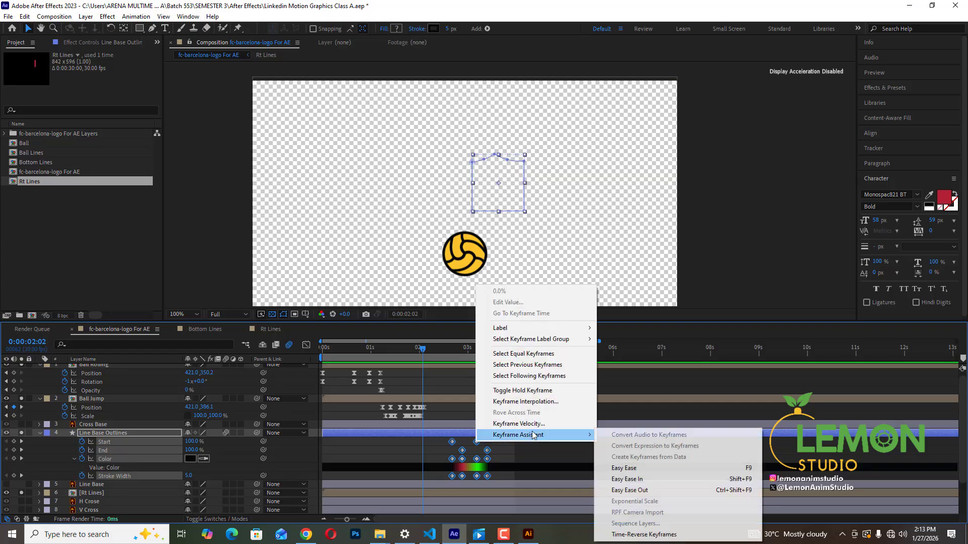
pyautogui.click(644, 470)
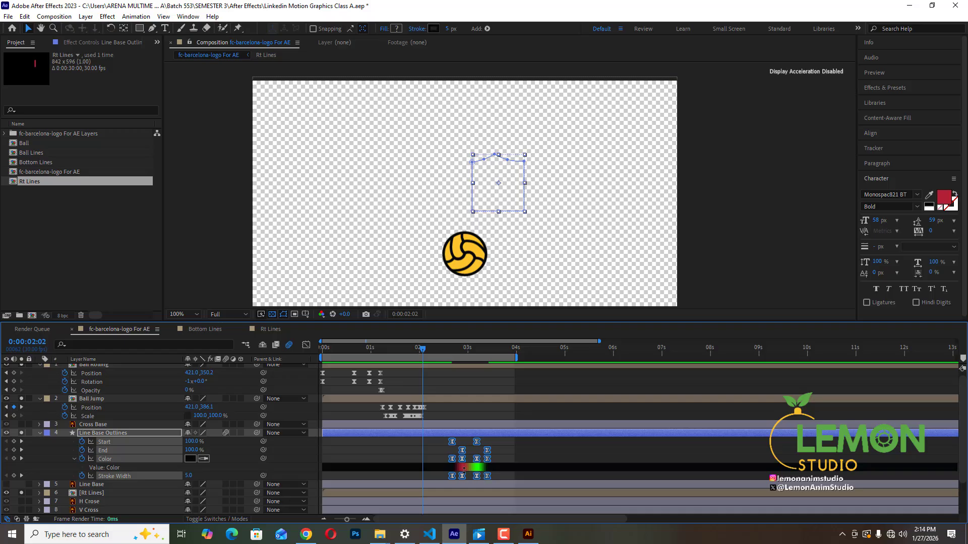
# Step: Play back the eased outline and stripes reveal in the main logo composition, and go to 0:00:02:18
pyautogui.press('space')
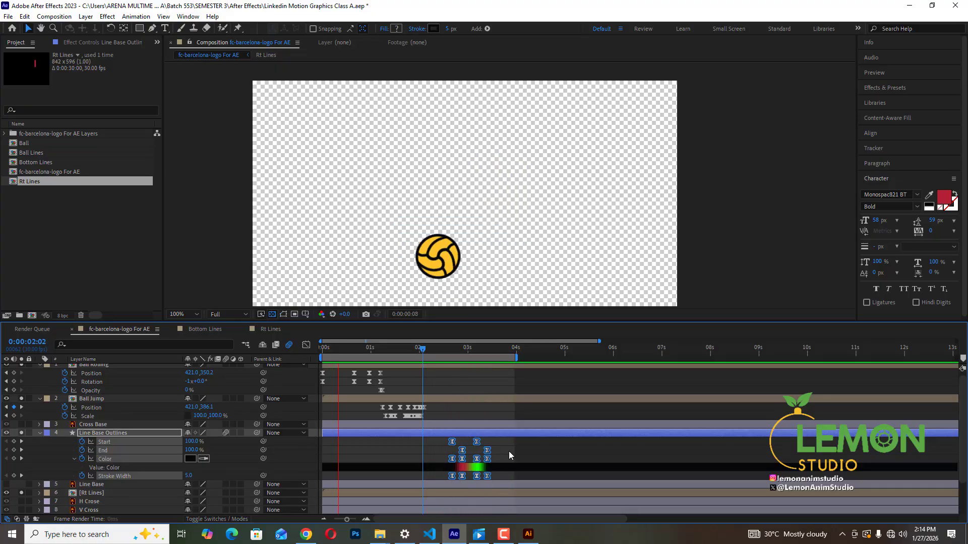
pyautogui.press('space')
pyautogui.press('space')
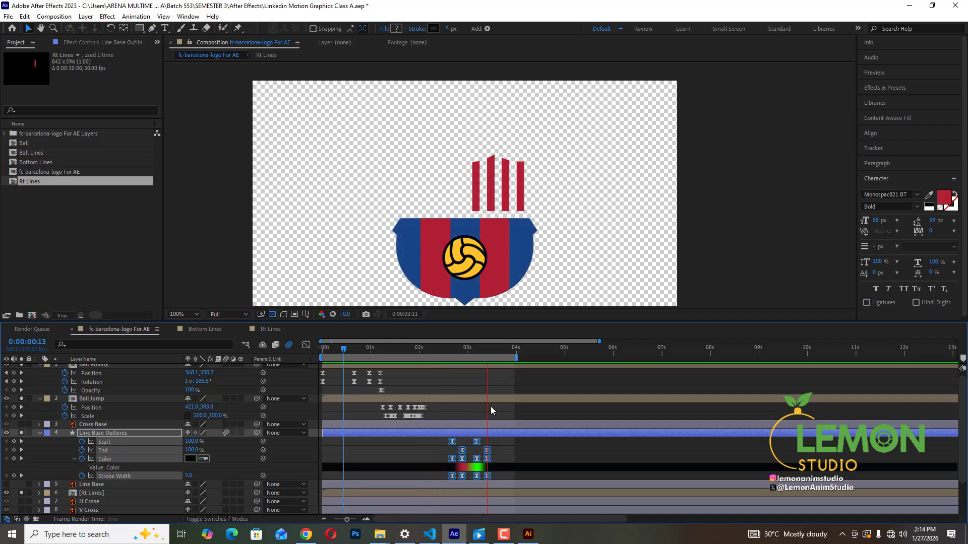
pyautogui.press('space')
pyautogui.press('space')
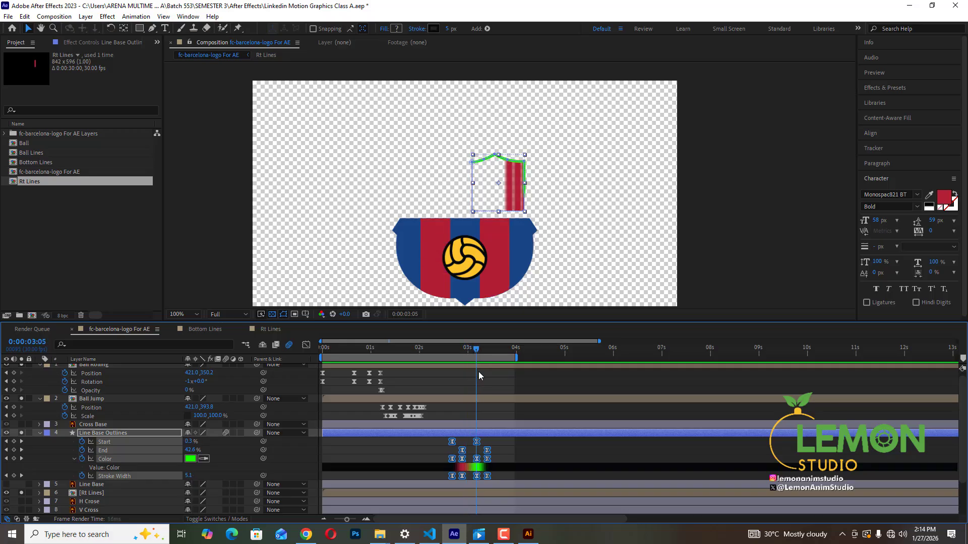
pyautogui.moveTo(472, 373); pyautogui.dragTo(448, 375)
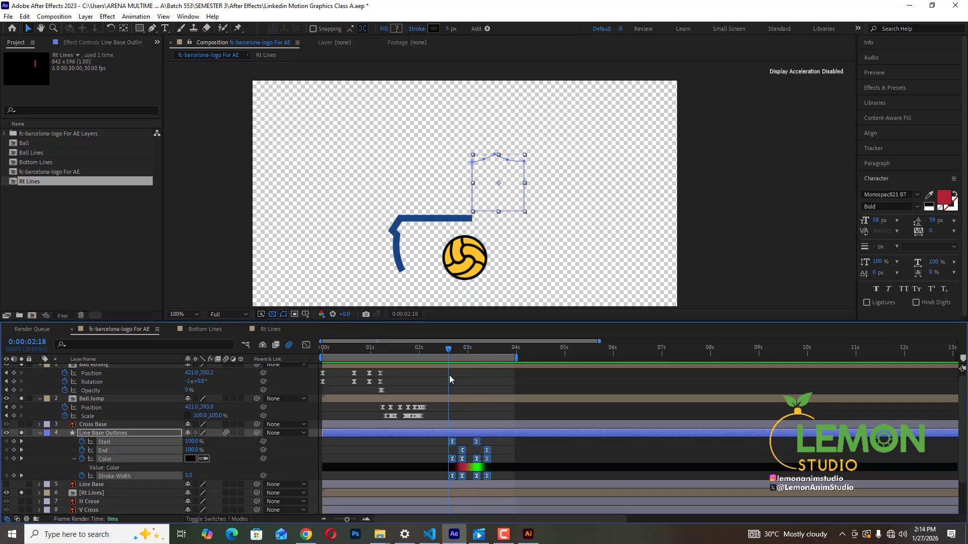
# Step: Replay the logo animation, go to 0:00:01:07, and collapse the Line Base Outlines, Ball Rolling and Ball Jump properties
pyautogui.click(41, 433)
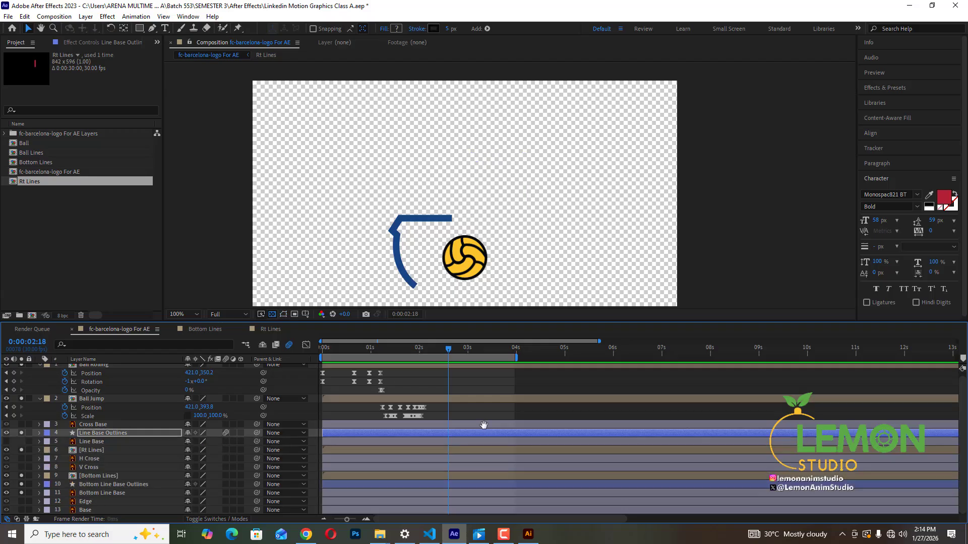
pyautogui.press('space')
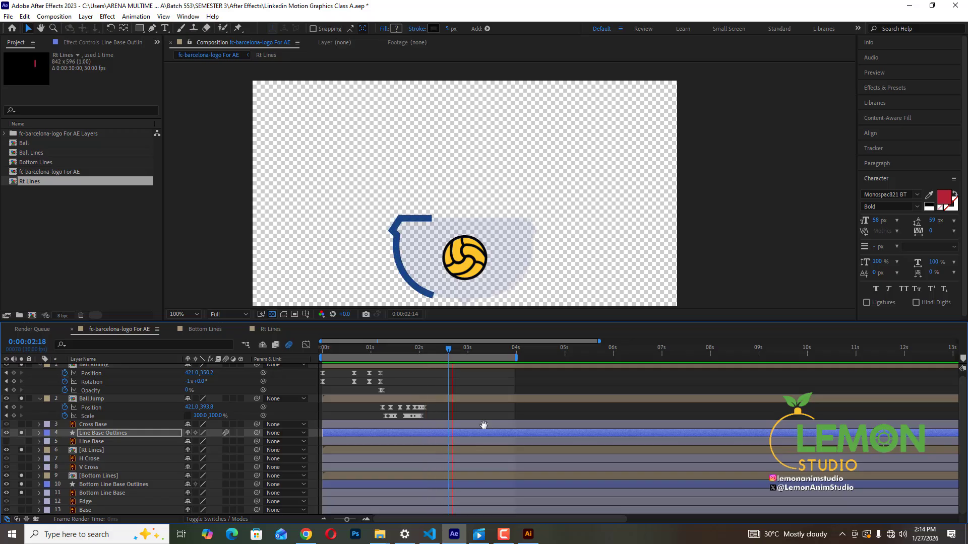
pyautogui.press('space')
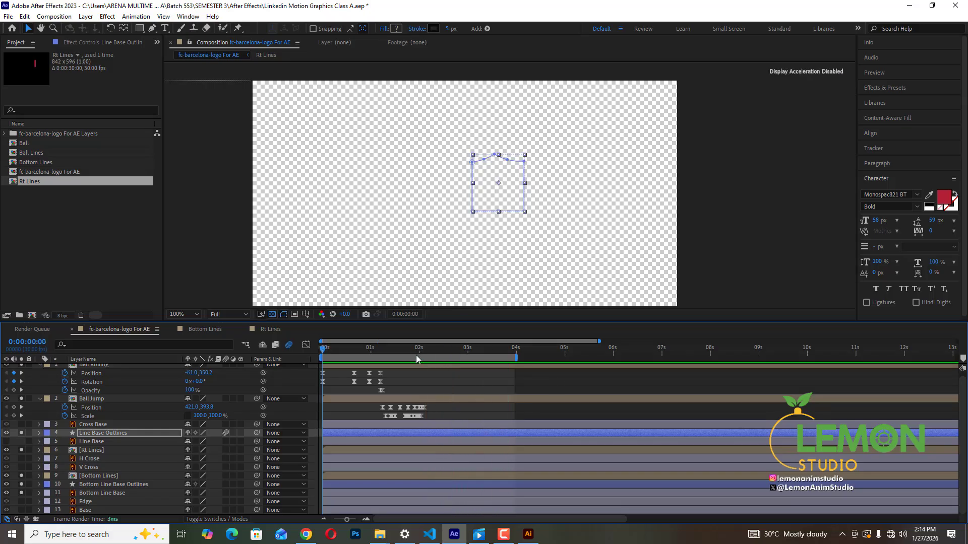
pyautogui.moveTo(416, 355); pyautogui.dragTo(382, 365)
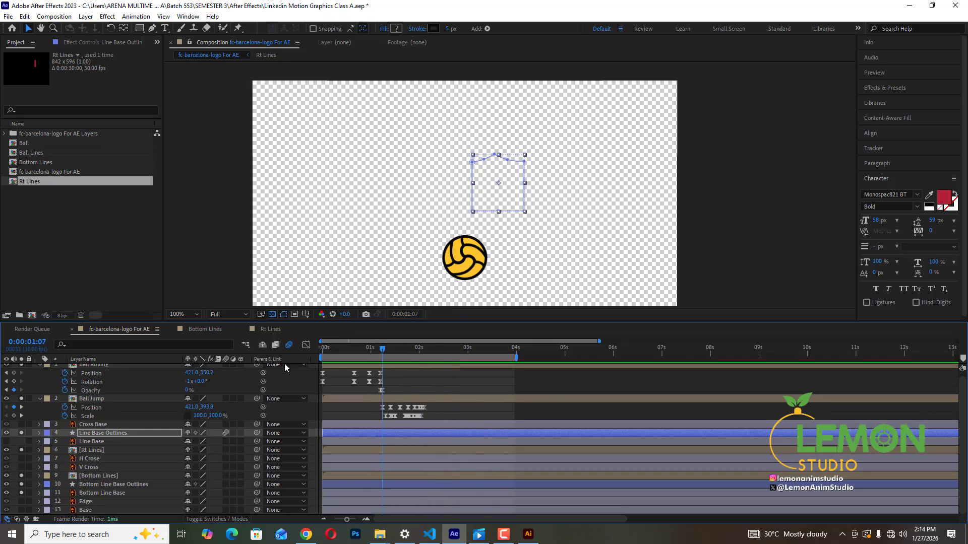
pyautogui.click(39, 366)
pyautogui.click(39, 378)
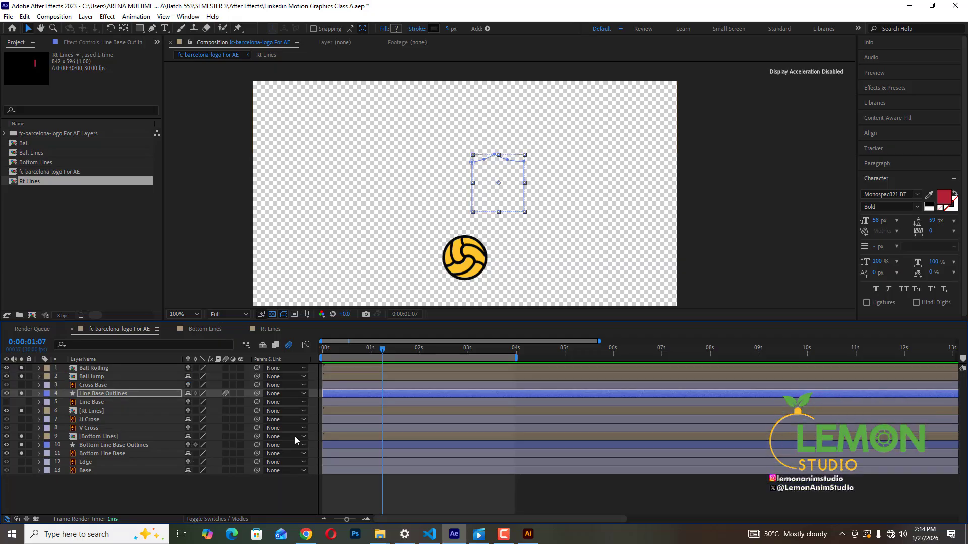
# Step: Switch to the video player and study how the cross shield appears in the reference Barcelona animation, then return to After Effects
pyautogui.click(479, 535)
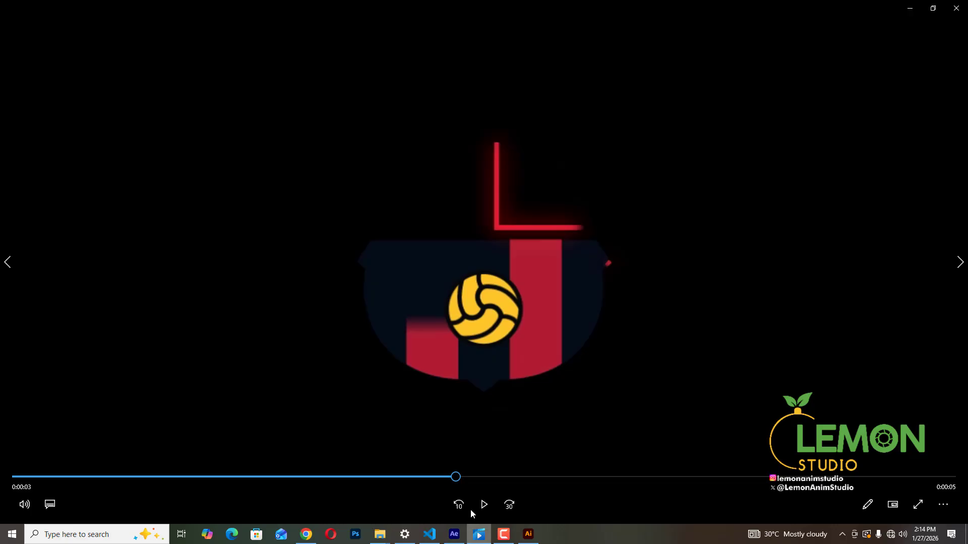
pyautogui.moveTo(432, 477); pyautogui.dragTo(17, 482)
pyautogui.click(483, 506)
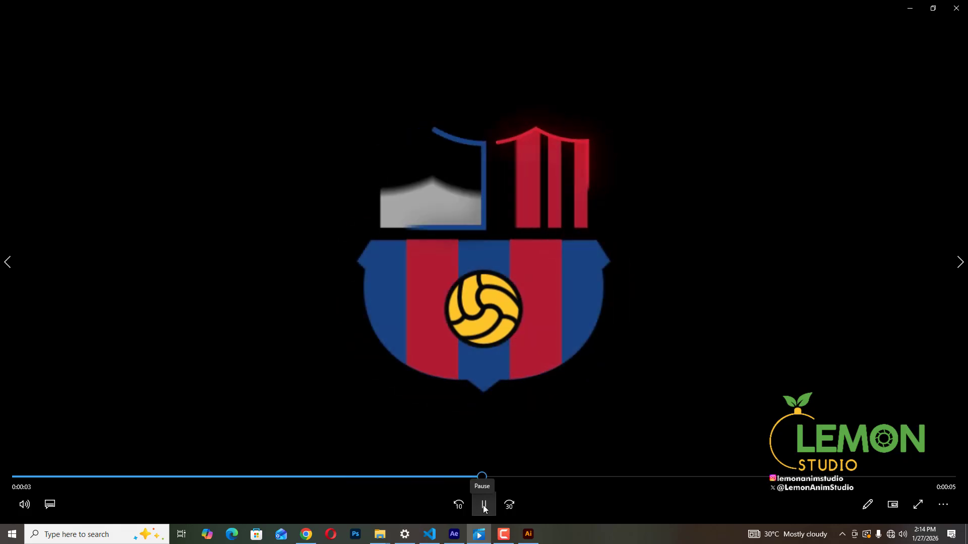
pyautogui.click(484, 506)
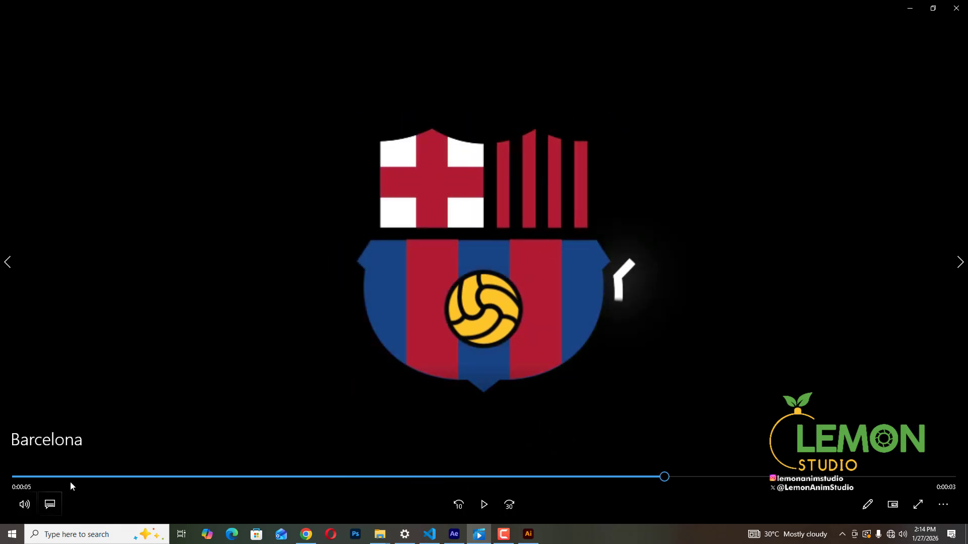
pyautogui.moveTo(39, 478); pyautogui.dragTo(541, 472)
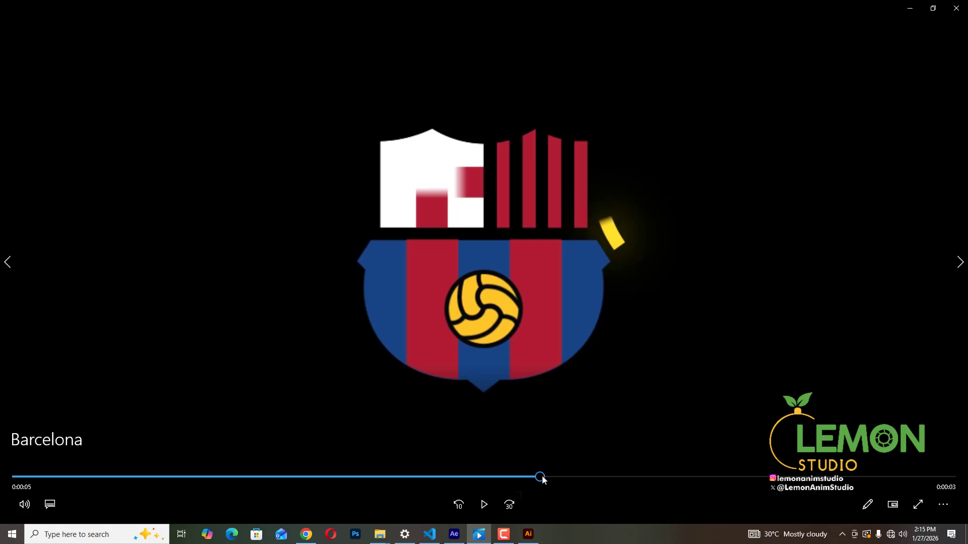
pyautogui.moveTo(543, 479); pyautogui.dragTo(556, 477)
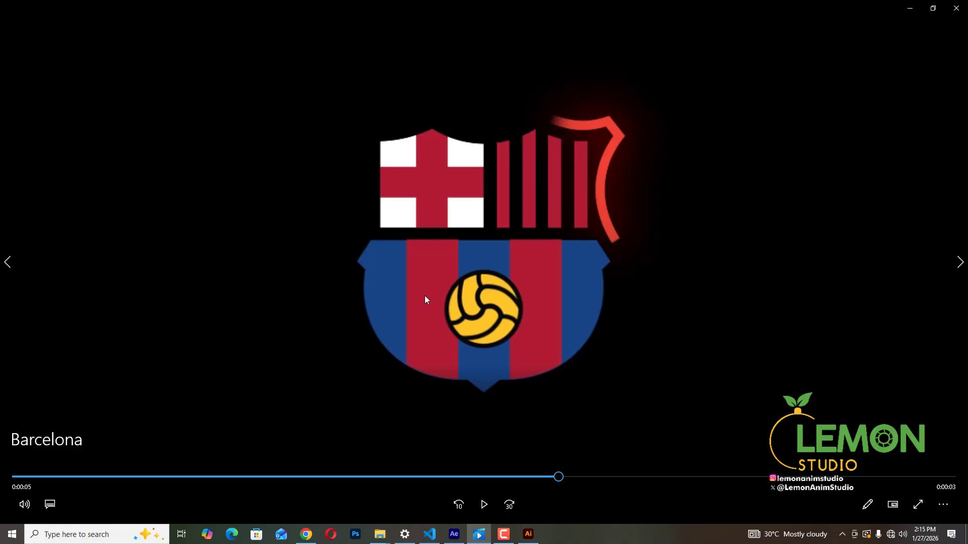
pyautogui.moveTo(549, 480)
pyautogui.mouseDown()
pyautogui.moveTo(539, 478)
pyautogui.moveTo(559, 478)
pyautogui.mouseUp()
pyautogui.click(909, 9)
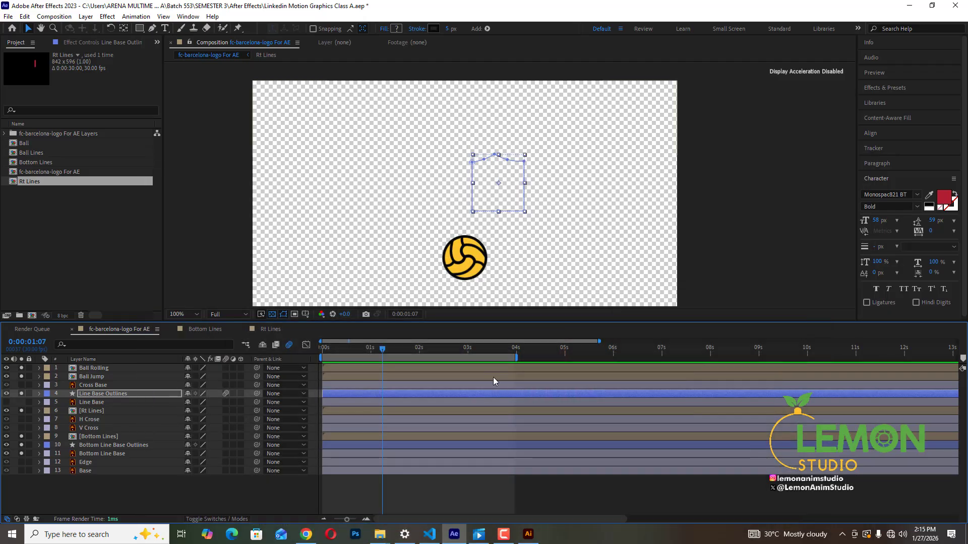
# Step: Go to 0:00:03:15 and look through the layer stack for the cross parts, H Crose and V Cross
pyautogui.moveTo(384, 351); pyautogui.dragTo(492, 367)
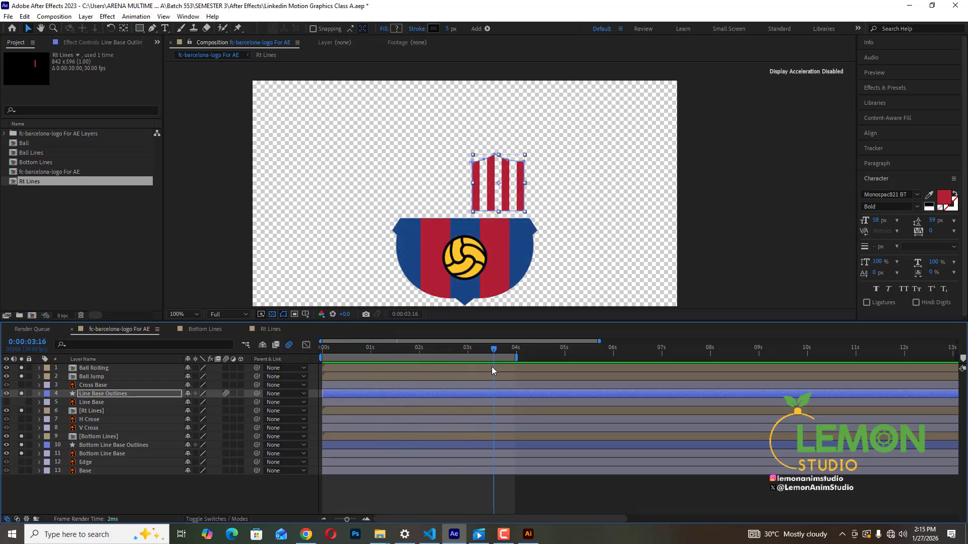
pyautogui.click(95, 419)
pyautogui.click(91, 429)
pyautogui.click(96, 420)
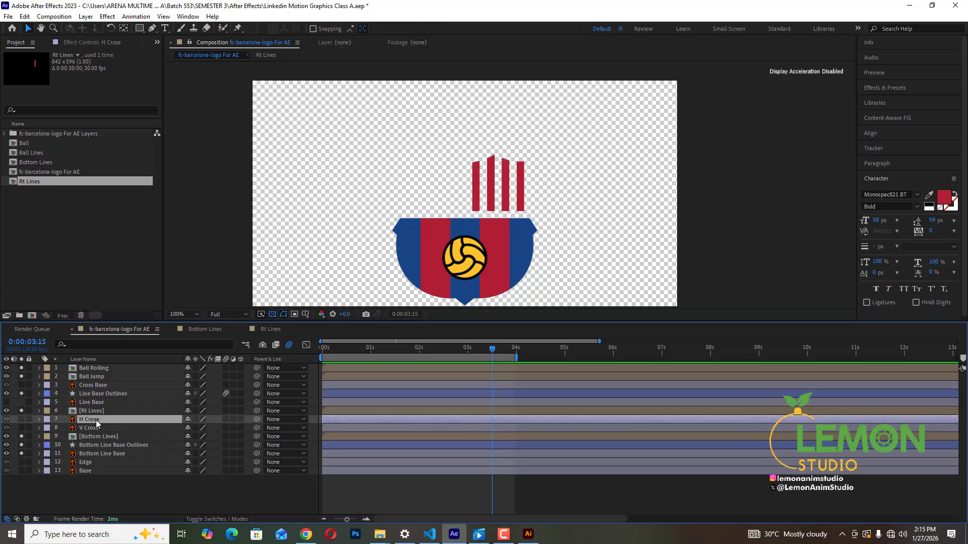
pyautogui.click(96, 428)
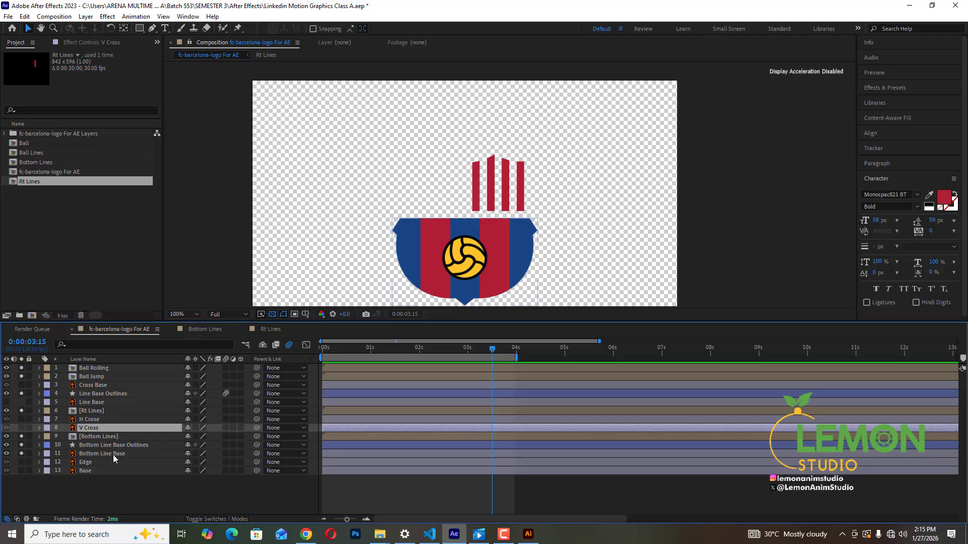
pyautogui.click(114, 454)
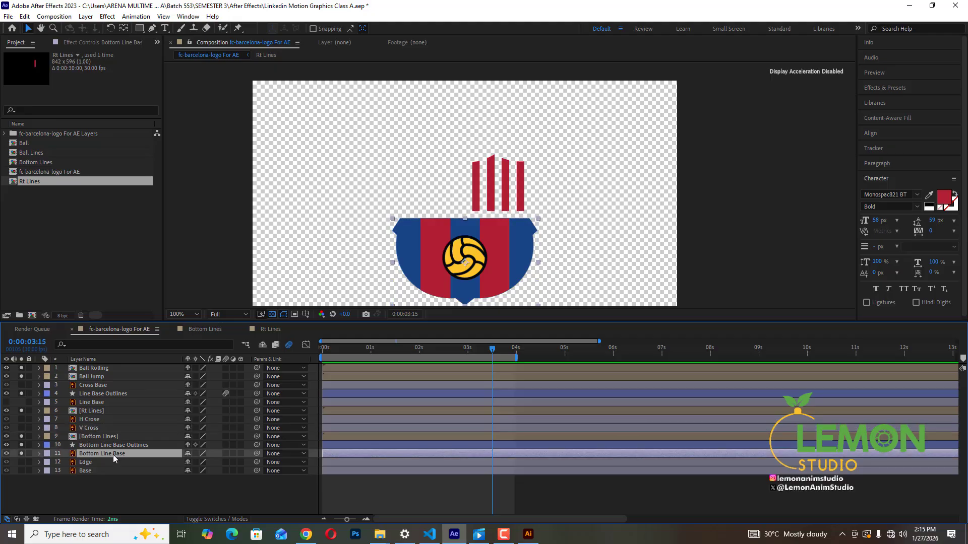
pyautogui.click(94, 428)
pyautogui.click(93, 421)
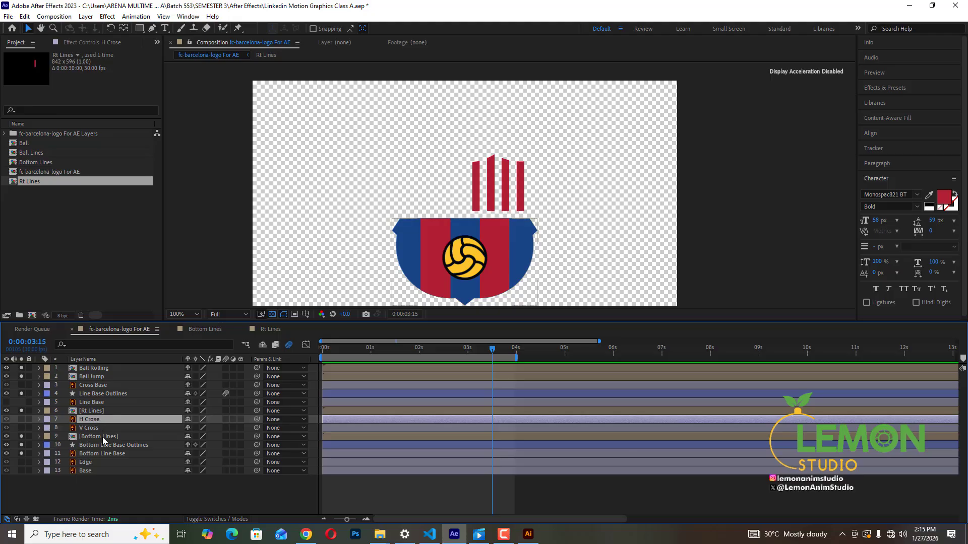
pyautogui.click(103, 439)
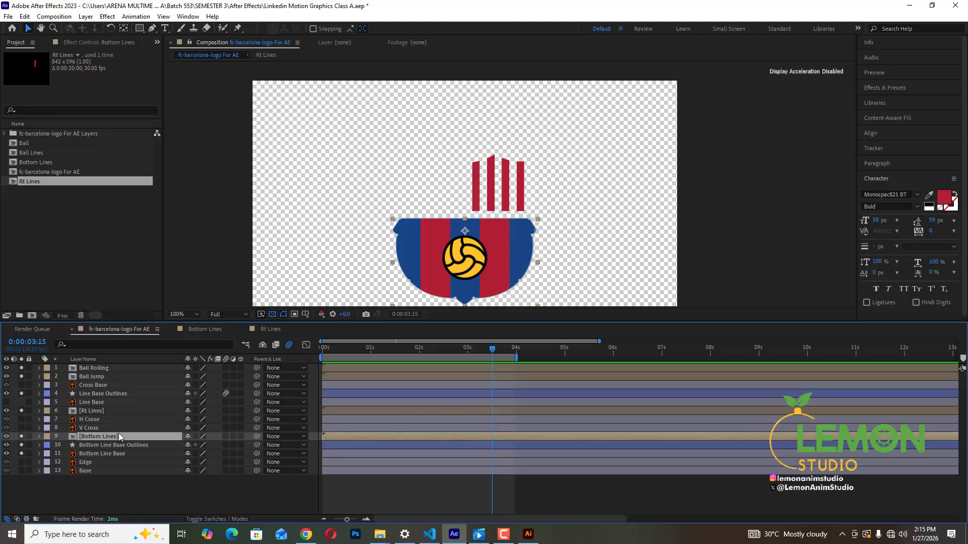
pyautogui.click(97, 430)
pyautogui.click(98, 422)
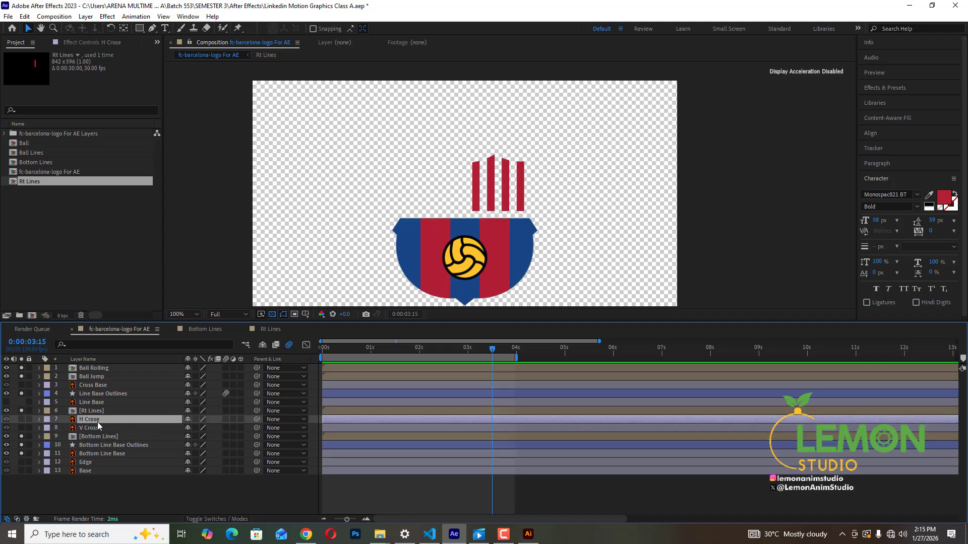
# Step: Solo the H Crose, V Cross and Cross Base layers so they show with the stripes and bottom shield
pyautogui.click(21, 420)
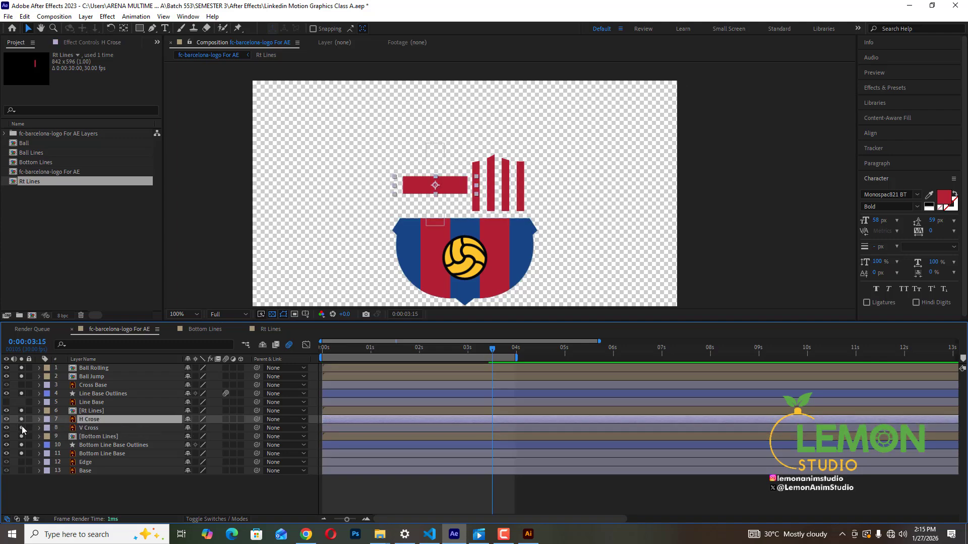
pyautogui.click(22, 427)
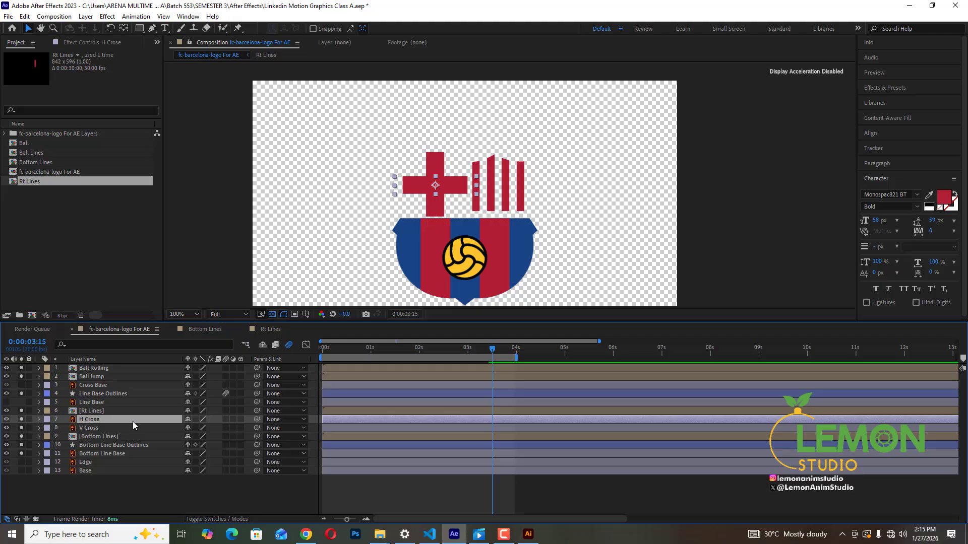
pyautogui.click(21, 394)
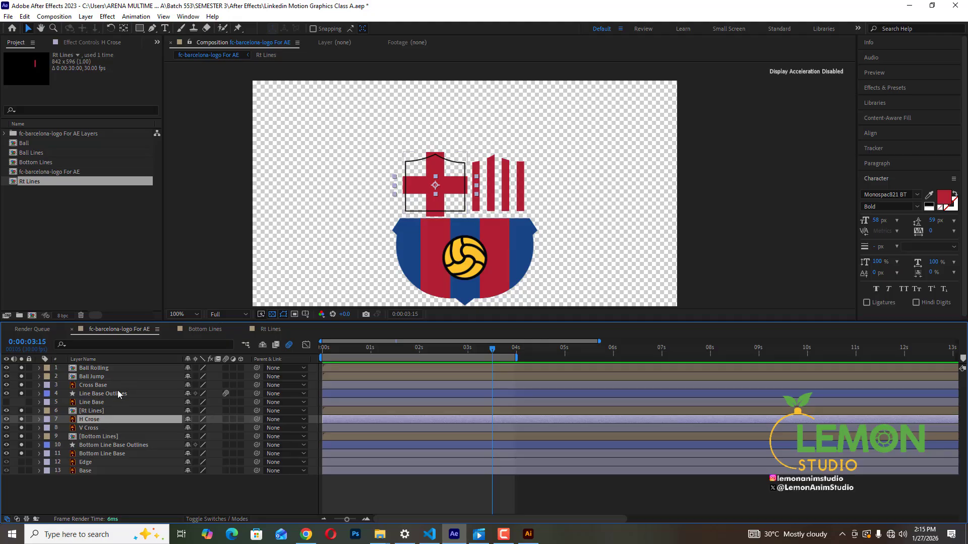
pyautogui.click(503, 534)
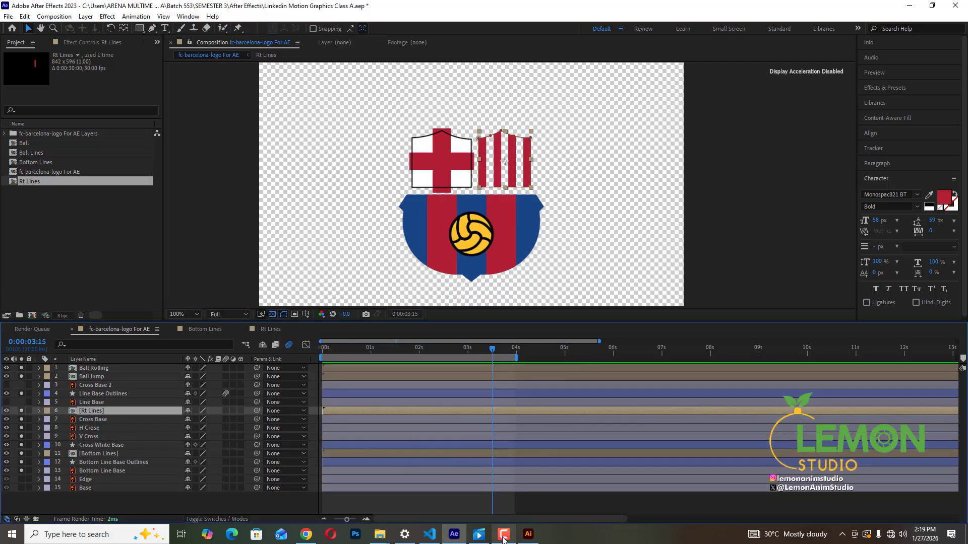
pyautogui.click(504, 535)
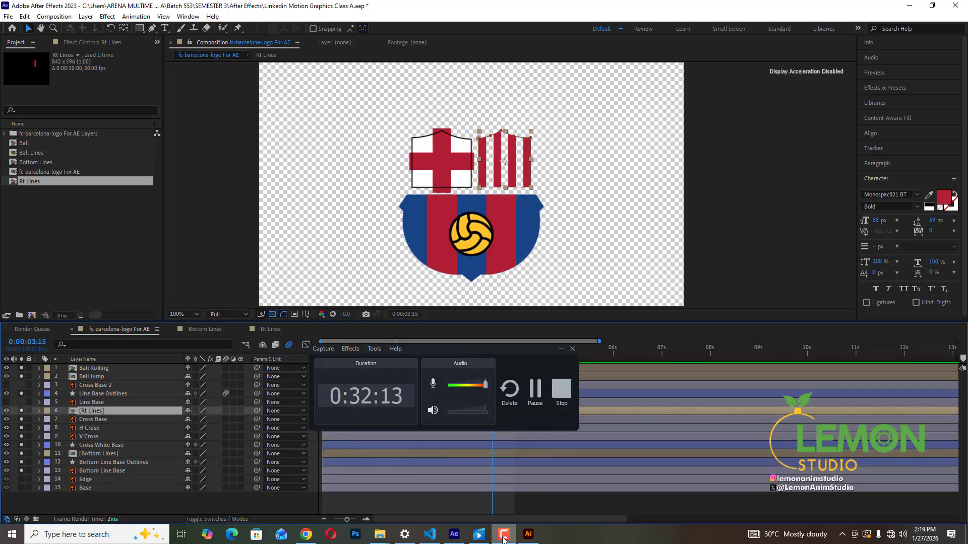
pyautogui.click(504, 535)
# Step: Examine the cross shield up close, the layer commands for Cross Base, and the Cross White Base shape layer
pyautogui.scroll(4, 442, 192)
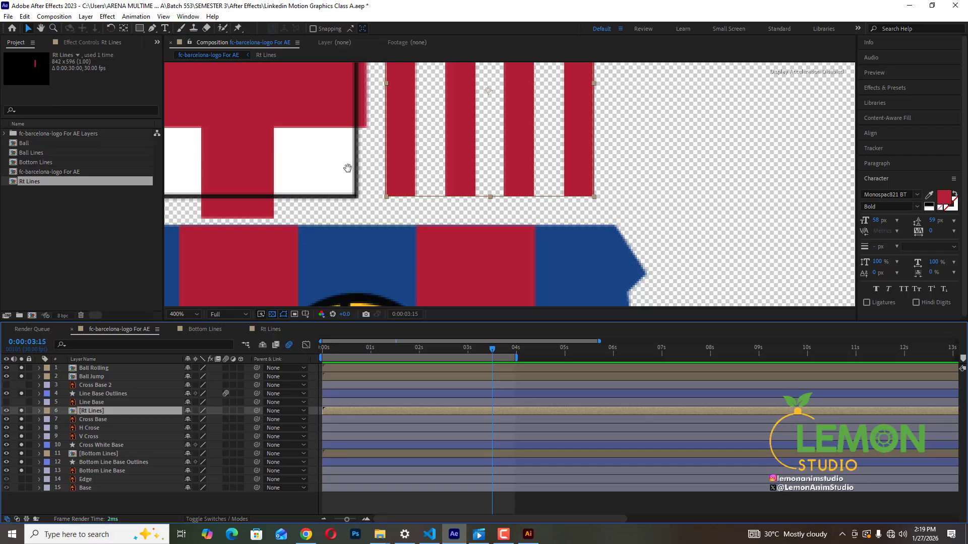
pyautogui.moveTo(354, 168); pyautogui.dragTo(583, 274)
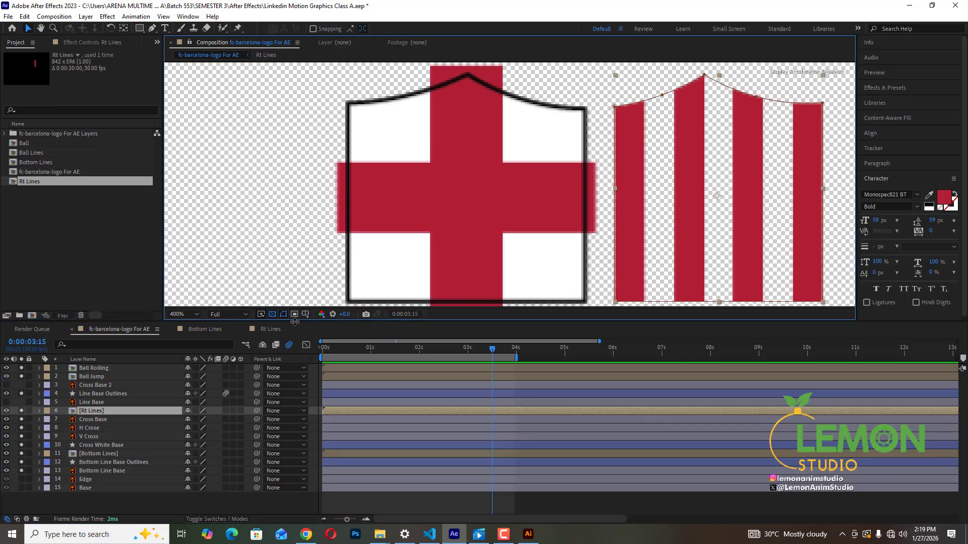
pyautogui.click(101, 420)
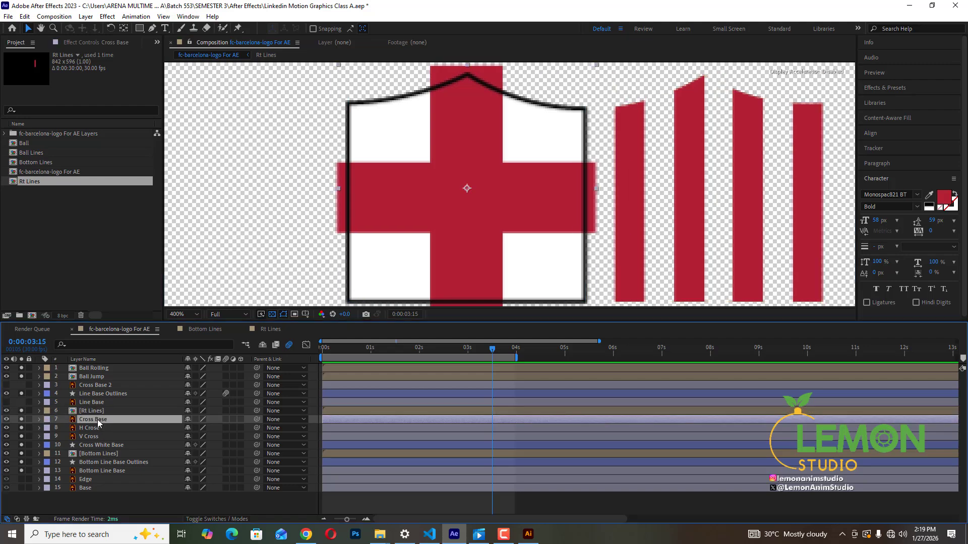
pyautogui.rightClick(98, 419)
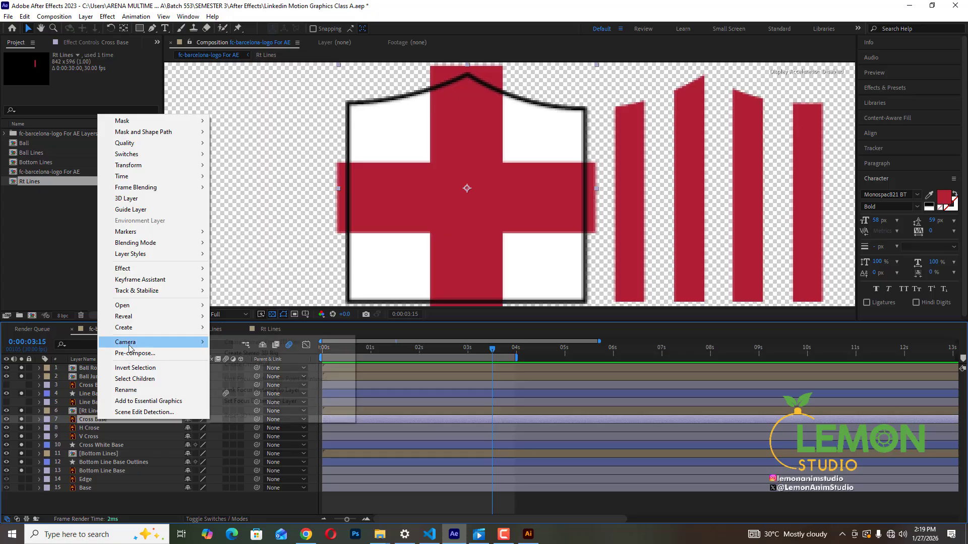
pyautogui.moveTo(134, 329)
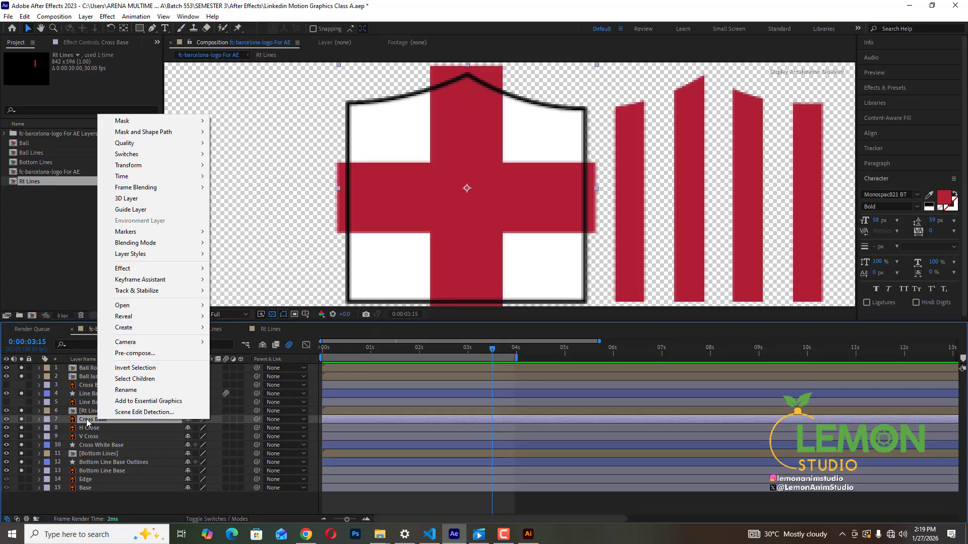
pyautogui.click(98, 448)
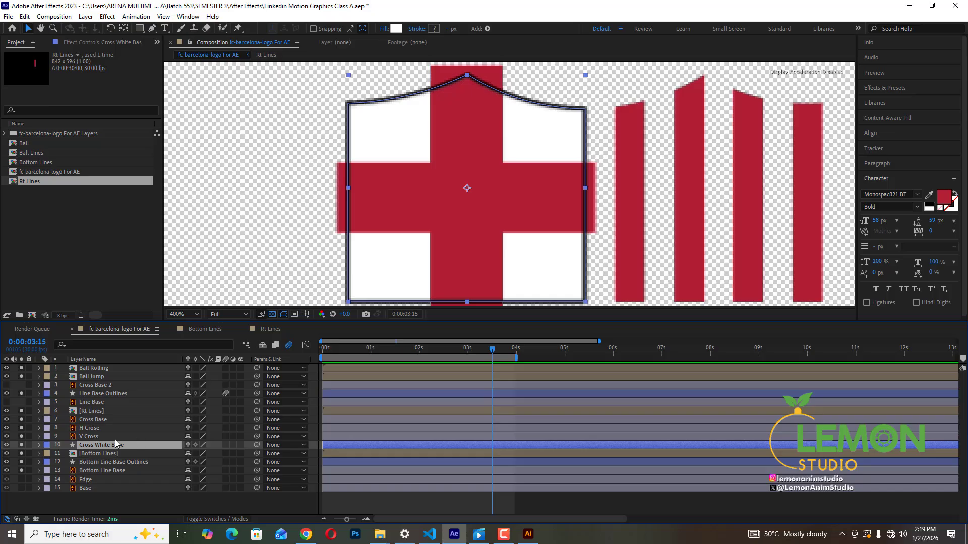
# Step: Check which part of the cross shield the H Crose, V Cross and Cross White Base layers each hold by toggling their solo state
pyautogui.click(82, 437)
pyautogui.keyDown('ctrl'); pyautogui.click(96, 428); pyautogui.keyUp('ctrl')
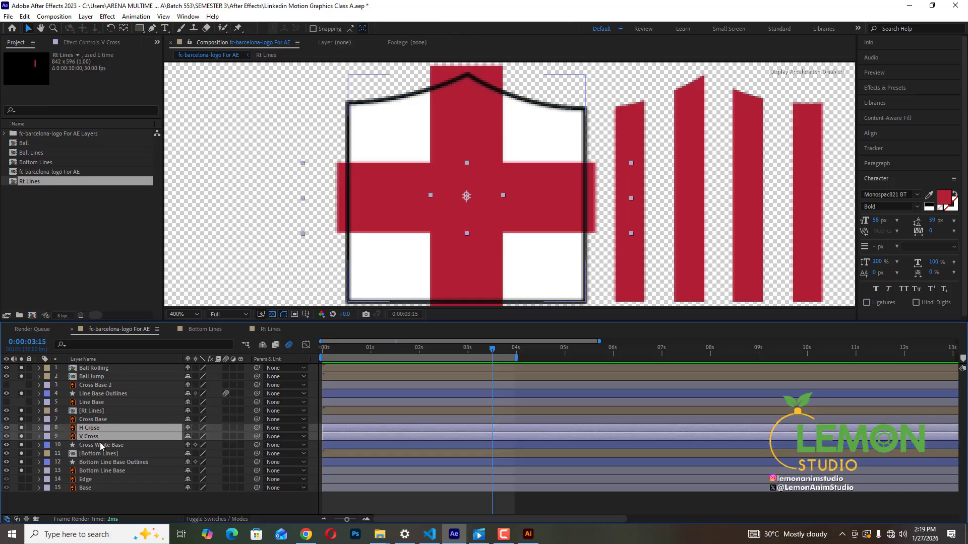
pyautogui.keyDown('ctrl'); pyautogui.click(100, 444); pyautogui.keyUp('ctrl')
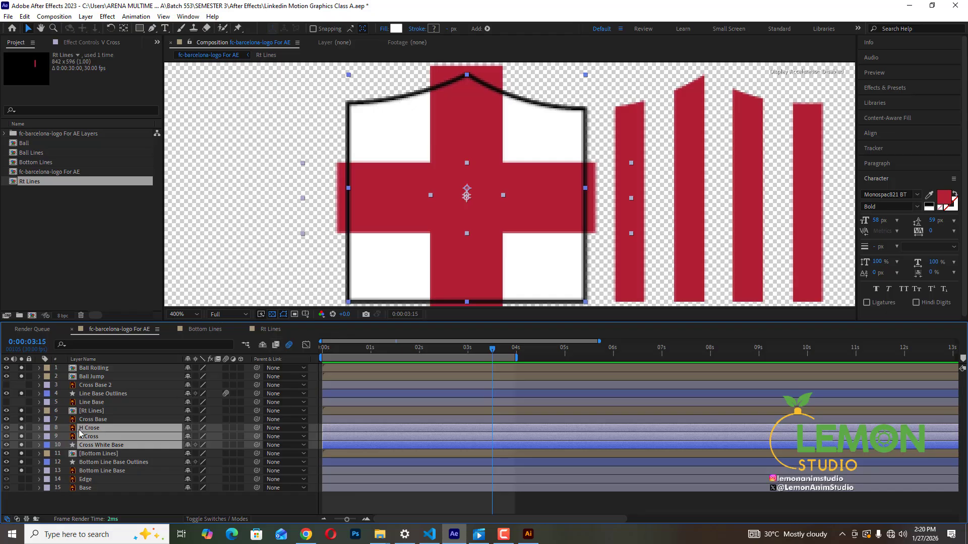
pyautogui.click(20, 427)
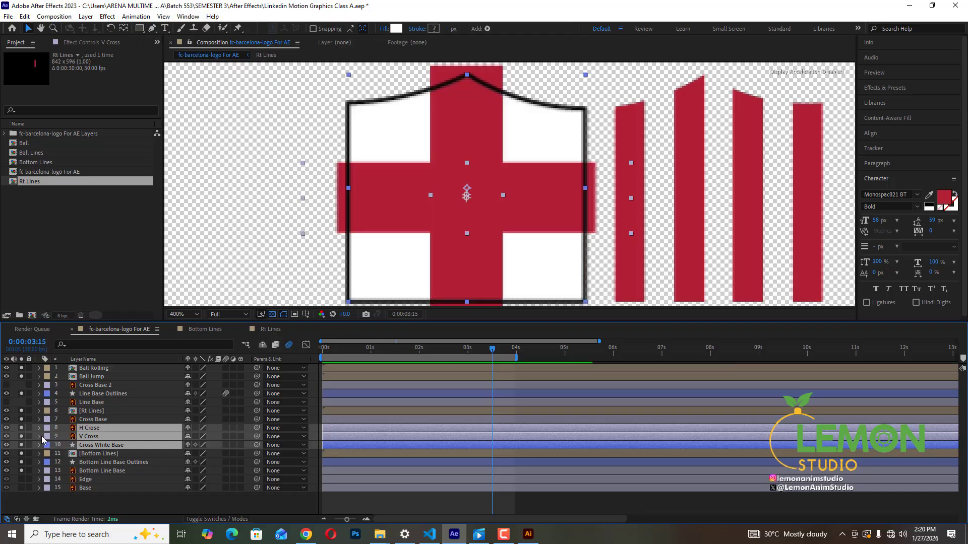
pyautogui.click(188, 411)
pyautogui.click(132, 428)
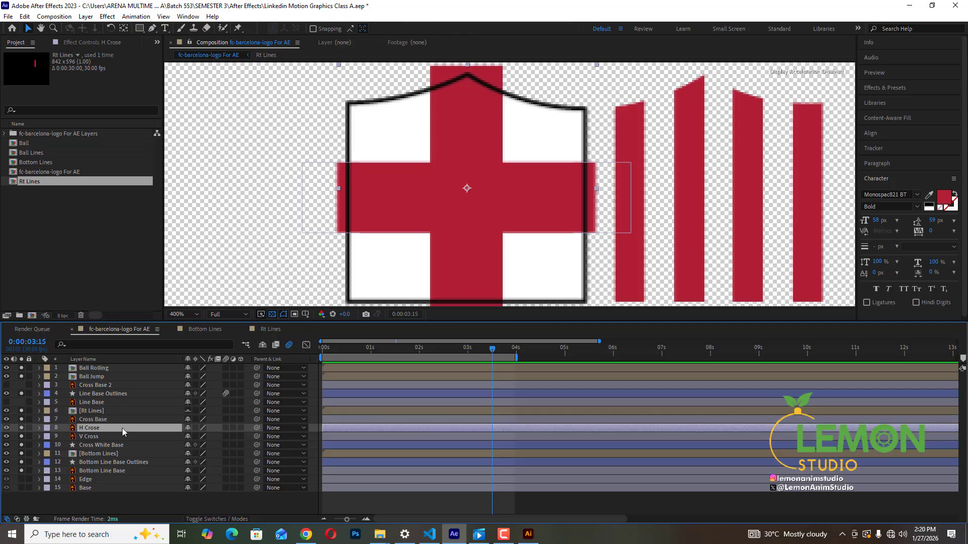
pyautogui.click(22, 428)
pyautogui.click(22, 428)
pyautogui.click(21, 437)
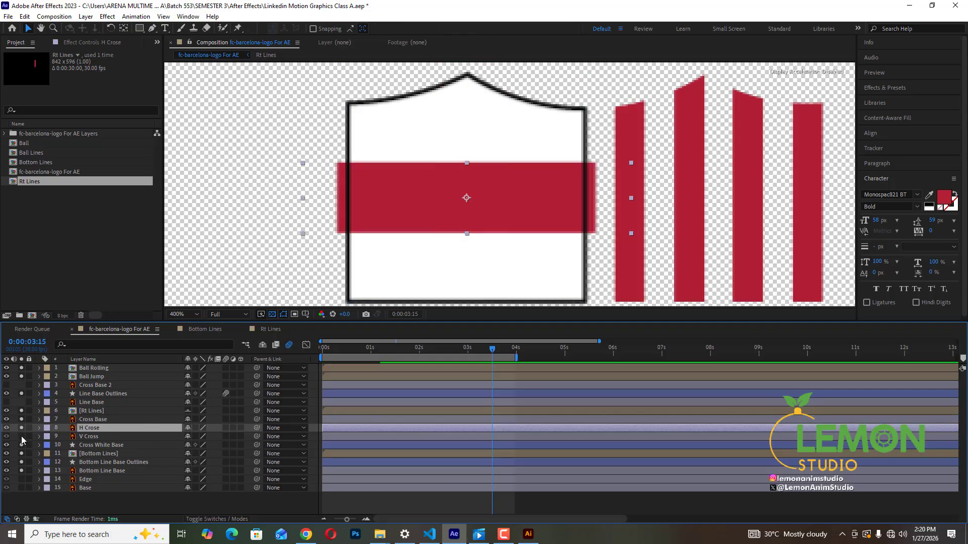
pyautogui.click(21, 436)
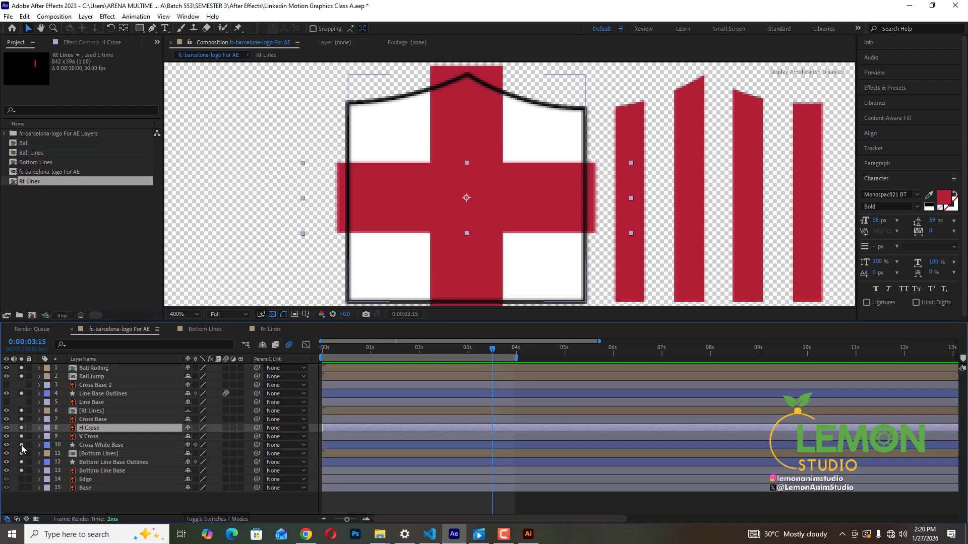
pyautogui.click(21, 446)
pyautogui.click(21, 446)
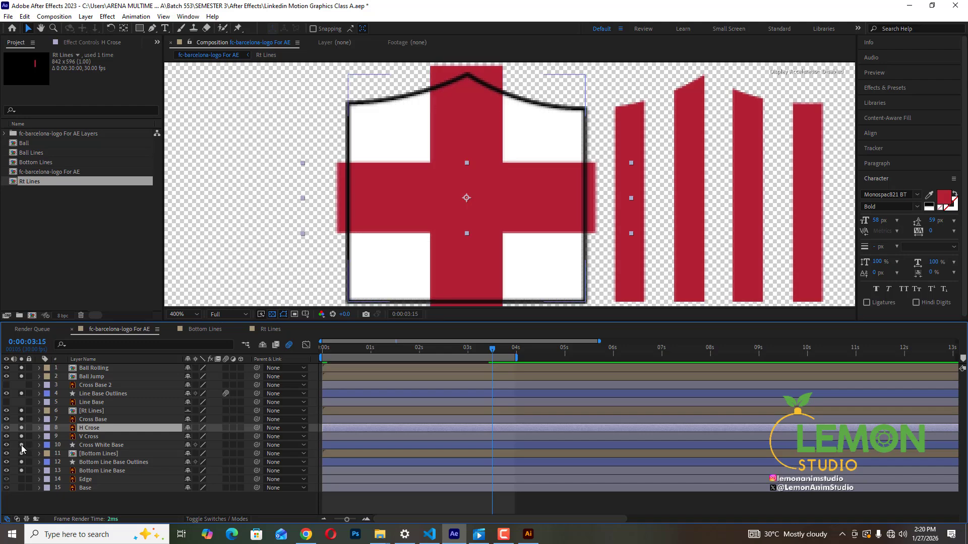
# Step: Pre-compose the Cross White Base, V Cross and H Crose layers into a new composition named Cross
pyautogui.click(106, 446)
pyautogui.keyDown('ctrl'); pyautogui.click(95, 437); pyautogui.keyUp('ctrl')
pyautogui.keyDown('ctrl'); pyautogui.click(99, 428); pyautogui.keyUp('ctrl')
pyautogui.rightClick(100, 428)
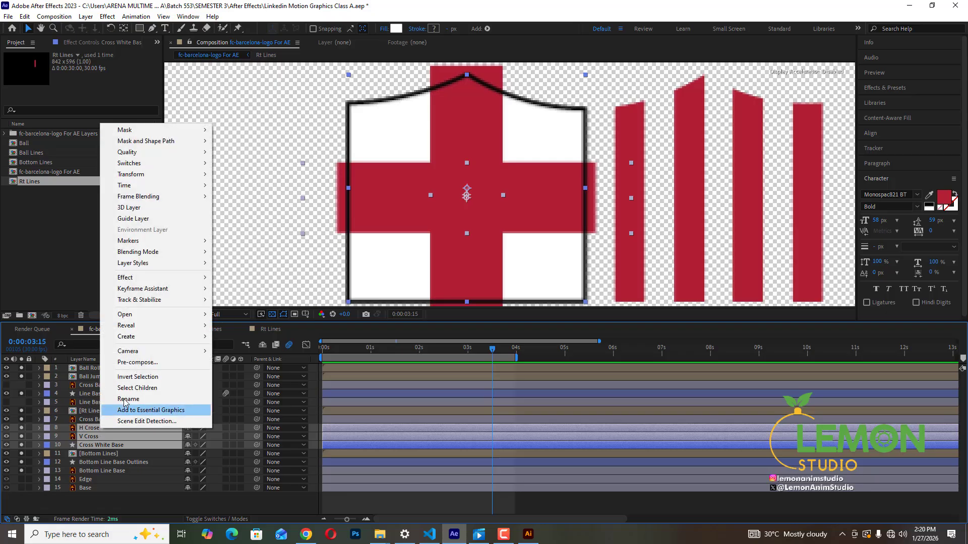
pyautogui.click(137, 362)
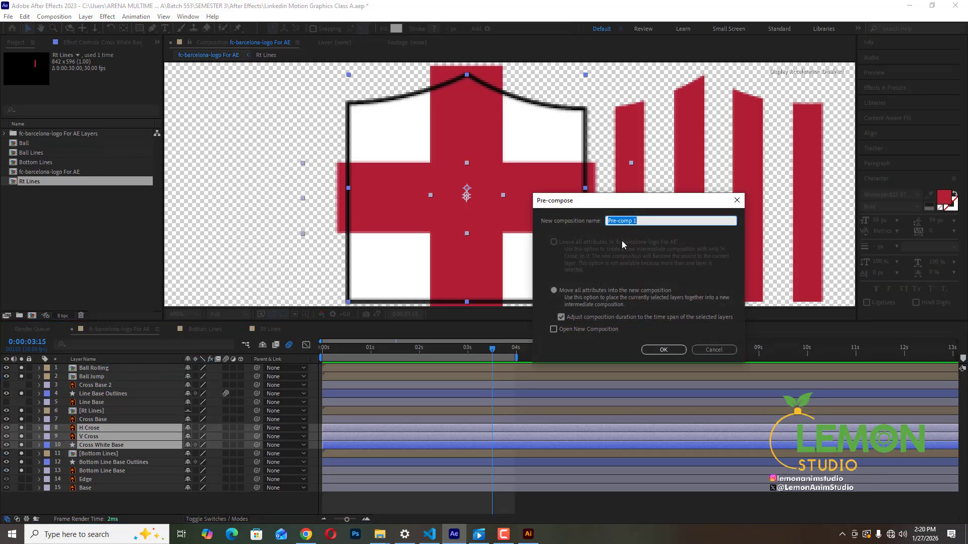
pyautogui.write('Cros')
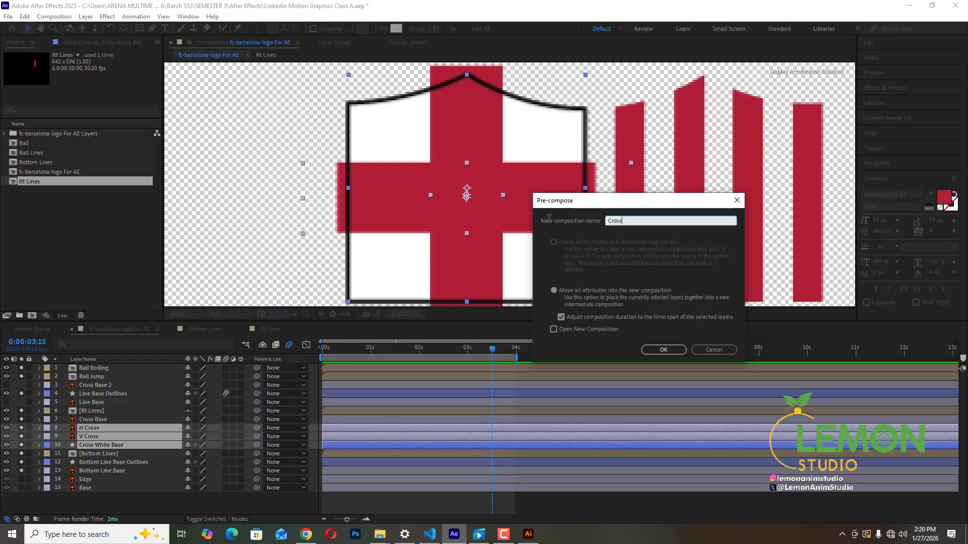
pyautogui.write('s')
pyautogui.press('Return')
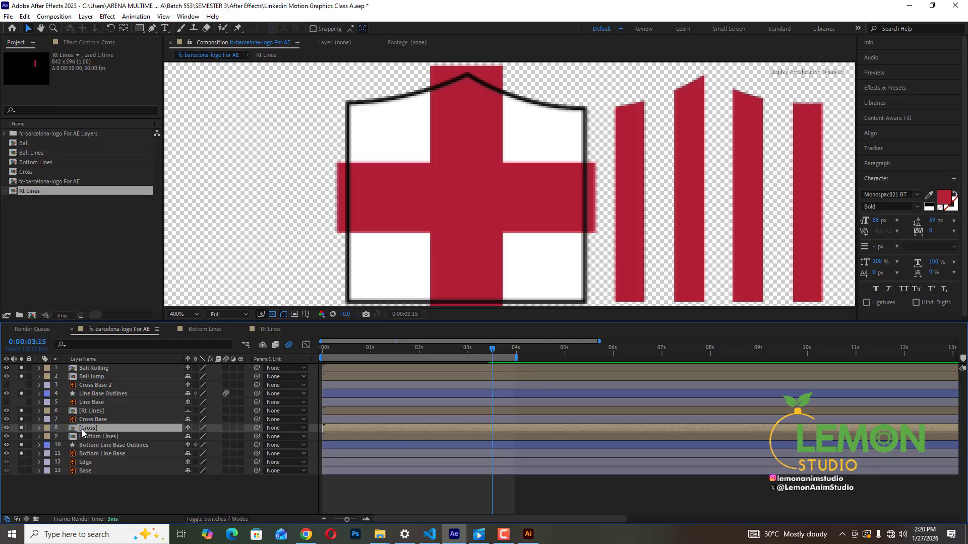
pyautogui.click(22, 427)
# Step: Switch to Illustrator, copy the outline path of the Cross Base shield, and return to After Effects
pyautogui.click(529, 534)
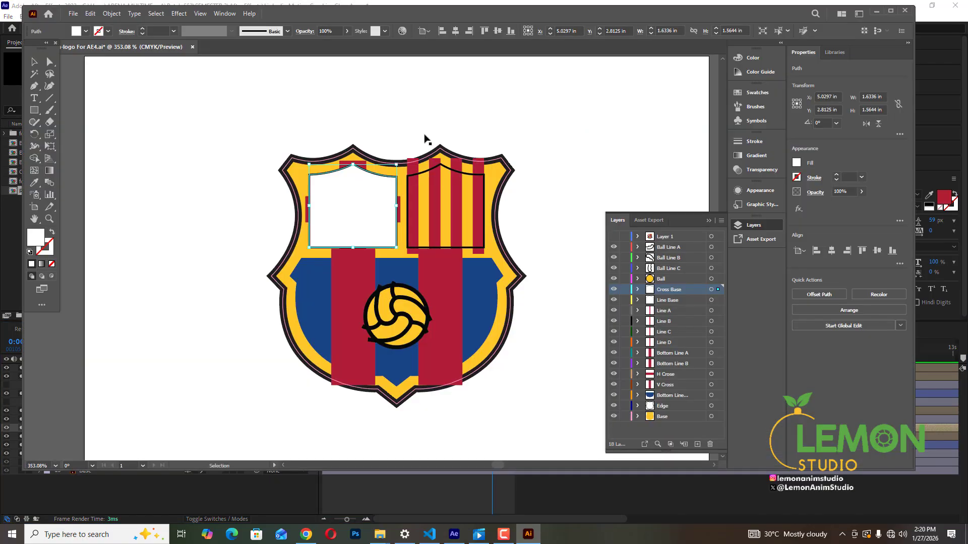
pyautogui.click(425, 134)
pyautogui.click(377, 204)
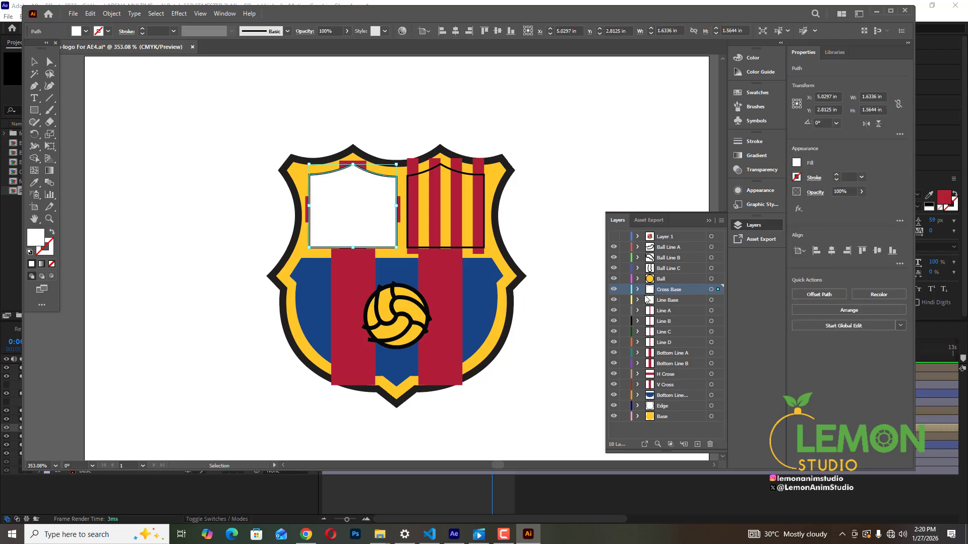
pyautogui.click(614, 291)
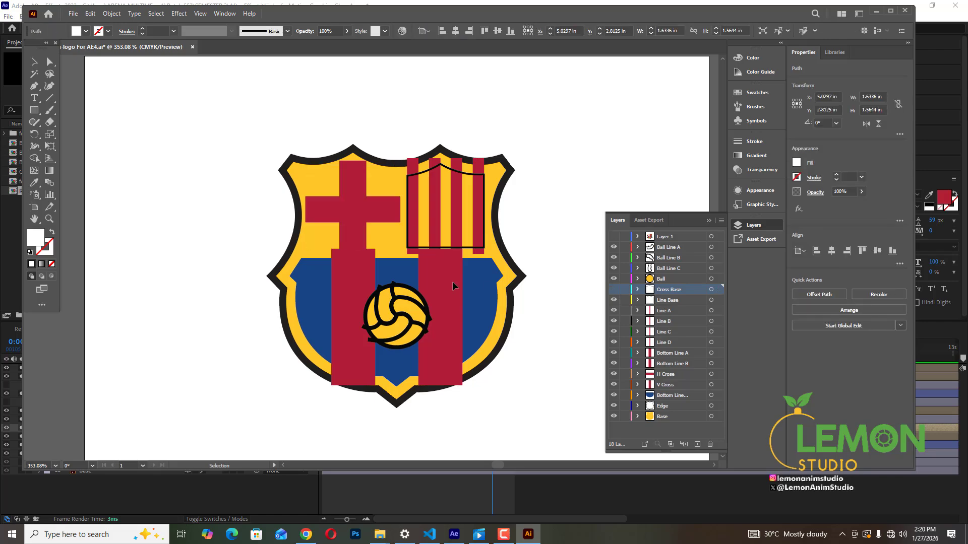
pyautogui.click(614, 290)
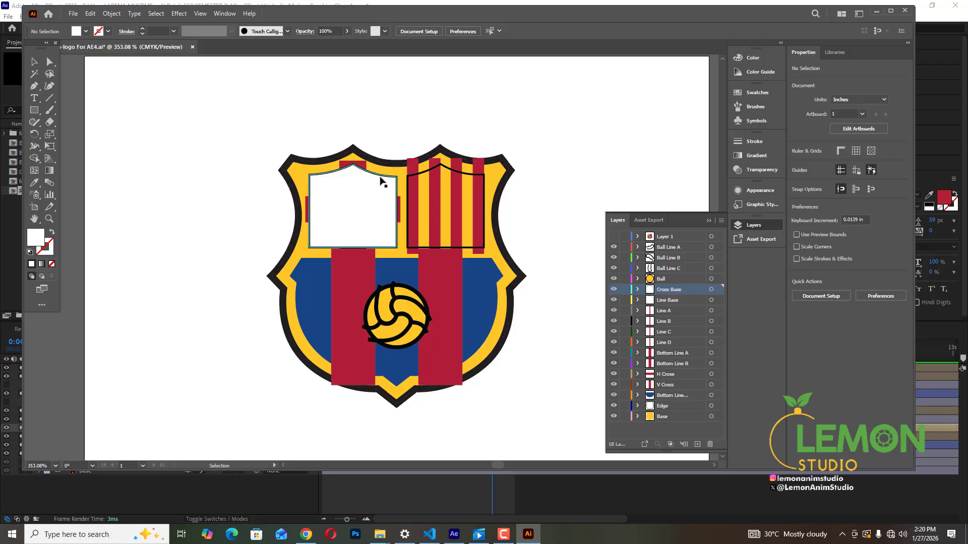
pyautogui.moveTo(381, 176); pyautogui.dragTo(411, 188)
pyautogui.press('a')
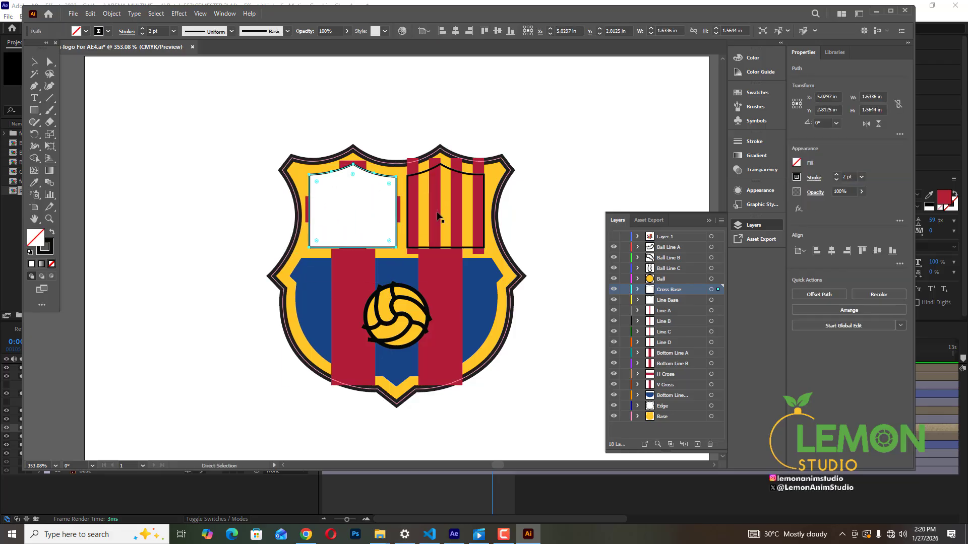
pyautogui.click(453, 535)
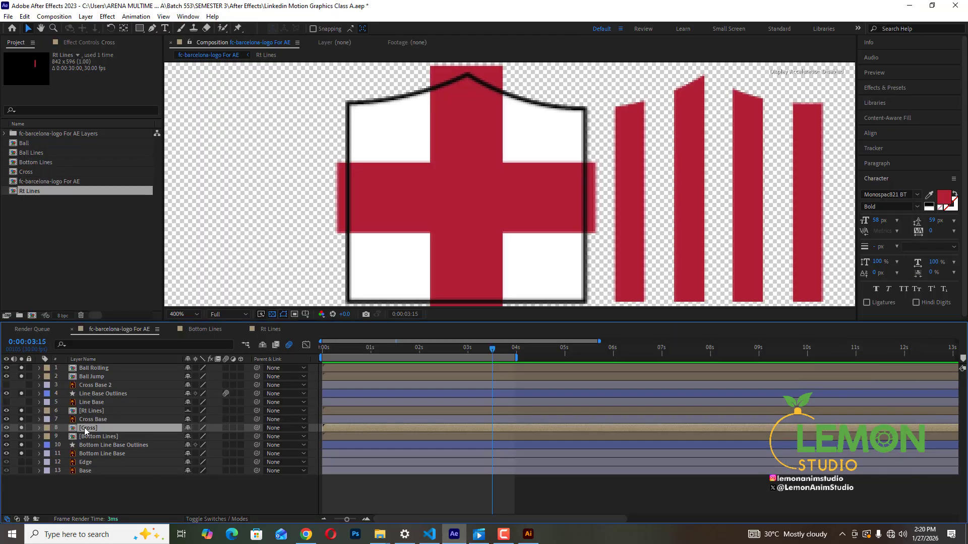
# Step: Move the anchor point of the Cross layer to the centre of the red cross
pyautogui.scroll(-4, 400, 198)
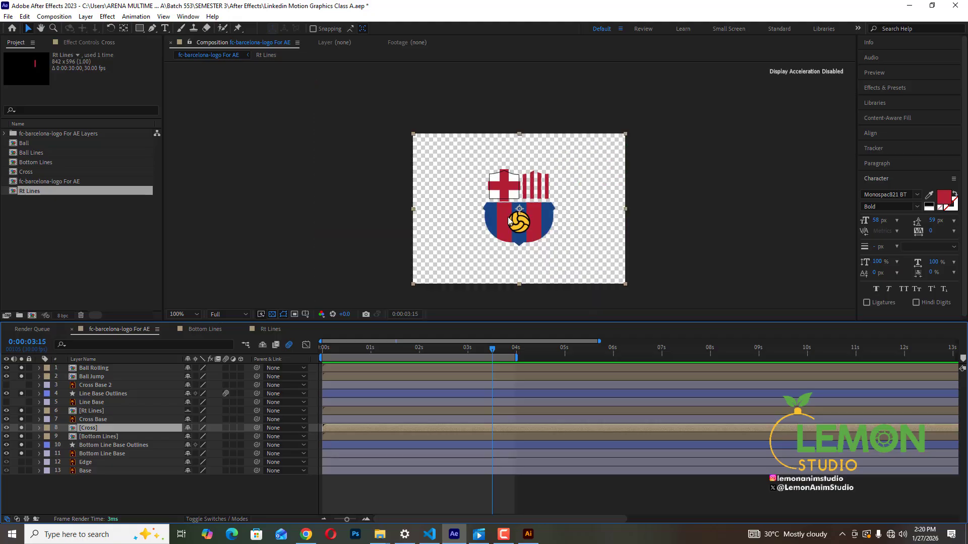
pyautogui.scroll(2, 507, 217)
pyautogui.click(124, 29)
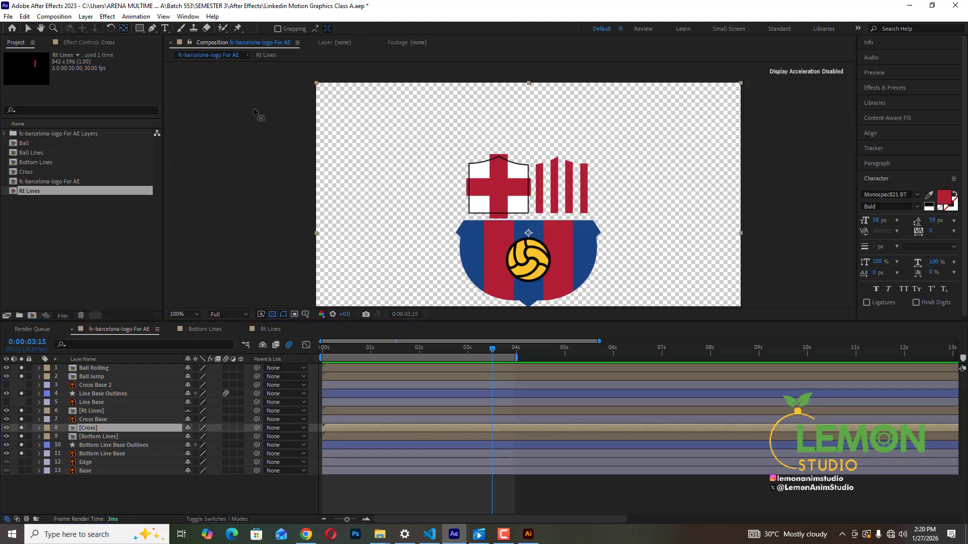
pyautogui.moveTo(528, 233); pyautogui.dragTo(499, 188)
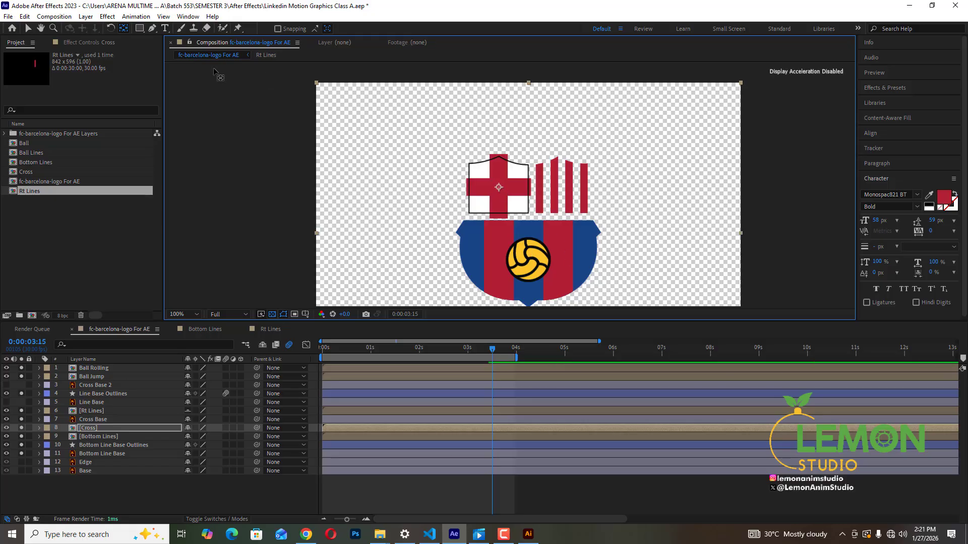
pyautogui.click(28, 29)
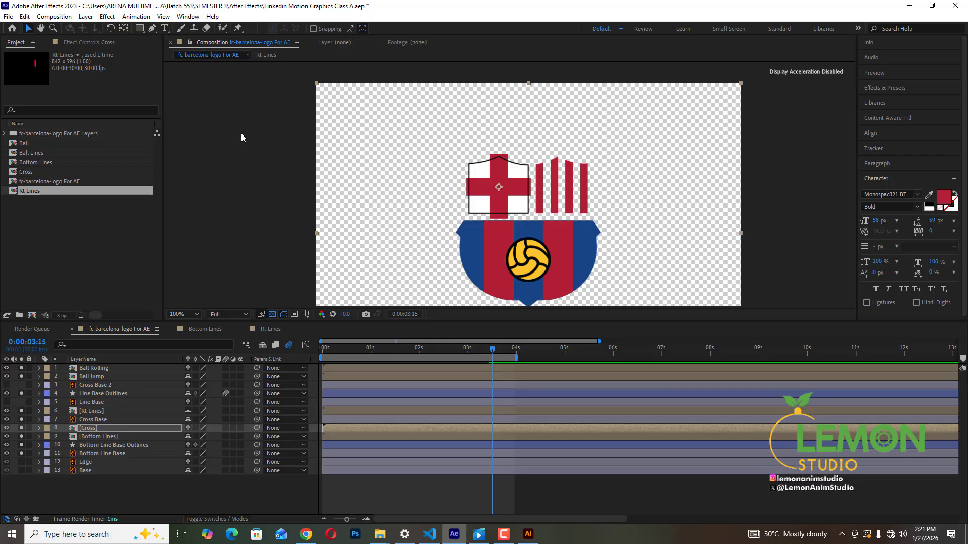
# Step: Paste the copied shield path as a mask on the Cross layer and fit it precisely over the black shield outline
pyautogui.click(416, 231)
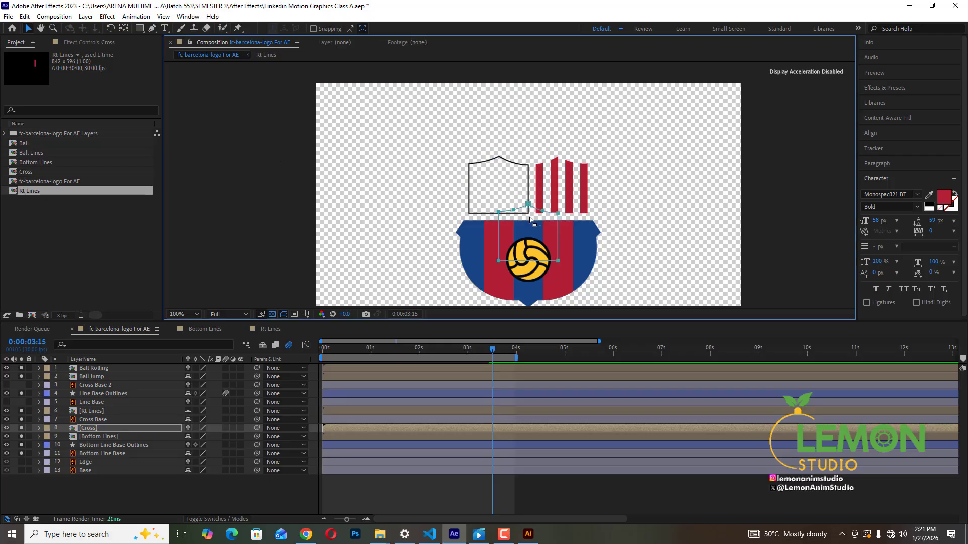
pyautogui.scroll(3, 531, 216)
pyautogui.scroll(-2, 530, 217)
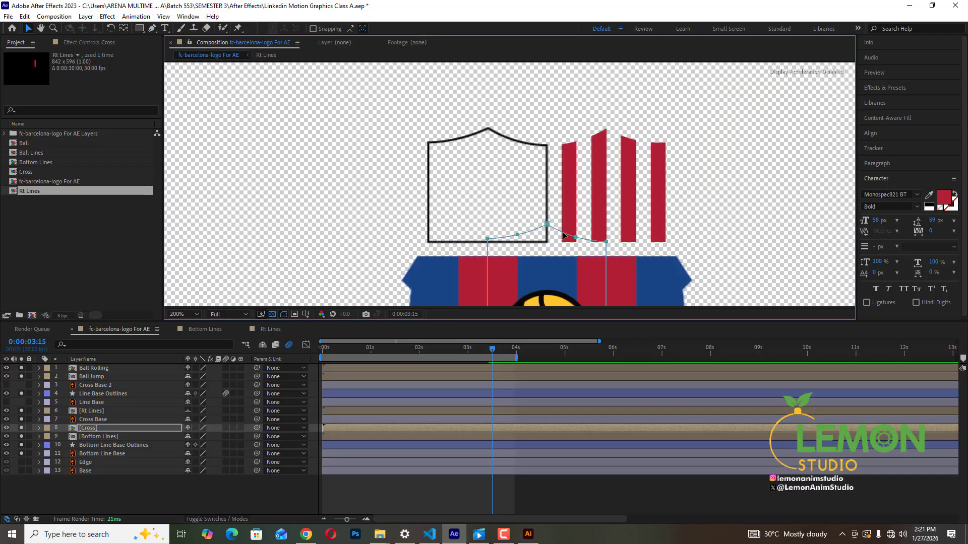
pyautogui.moveTo(557, 226); pyautogui.dragTo(504, 139)
pyautogui.scroll(6, 504, 141)
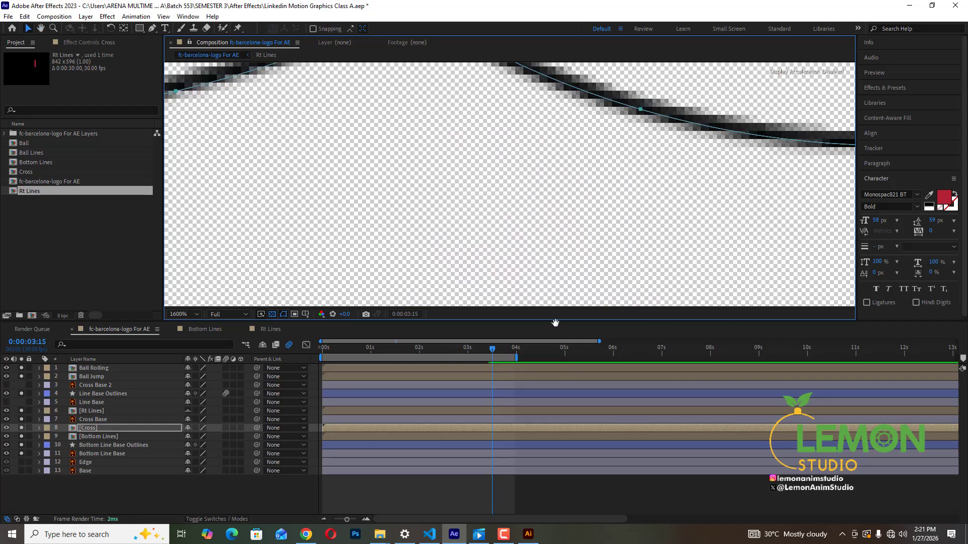
pyautogui.moveTo(431, 197); pyautogui.dragTo(634, 253)
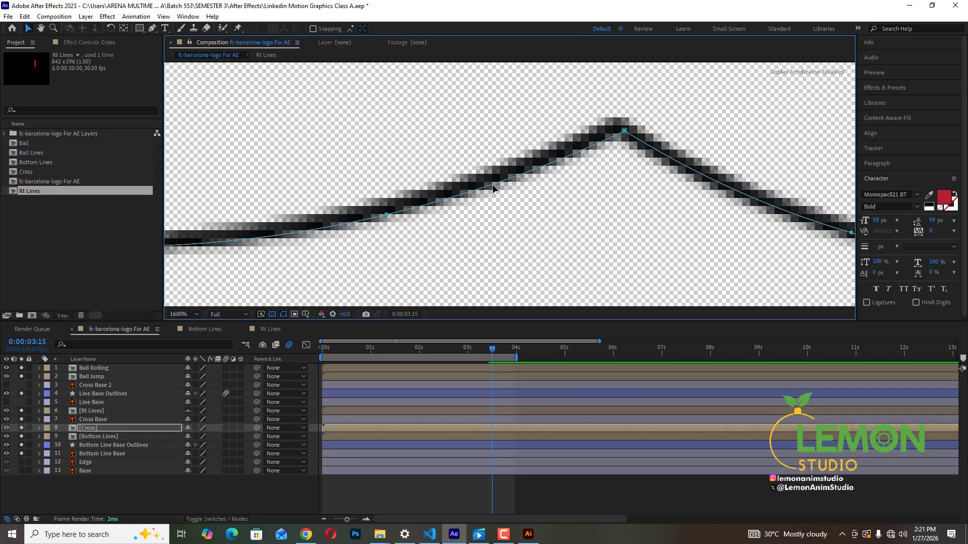
pyautogui.moveTo(493, 187); pyautogui.dragTo(490, 183)
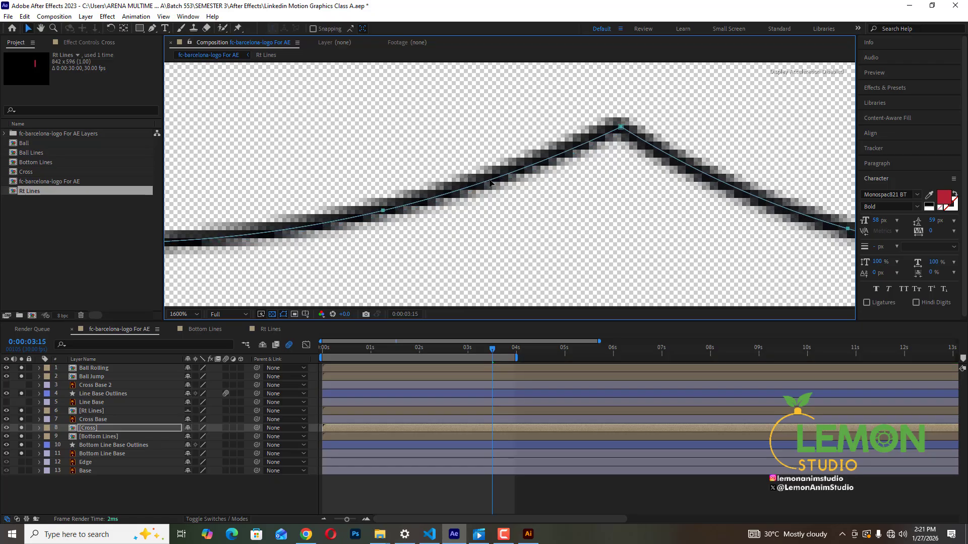
pyautogui.scroll(-6, 498, 184)
pyautogui.moveTo(510, 219); pyautogui.dragTo(479, 154)
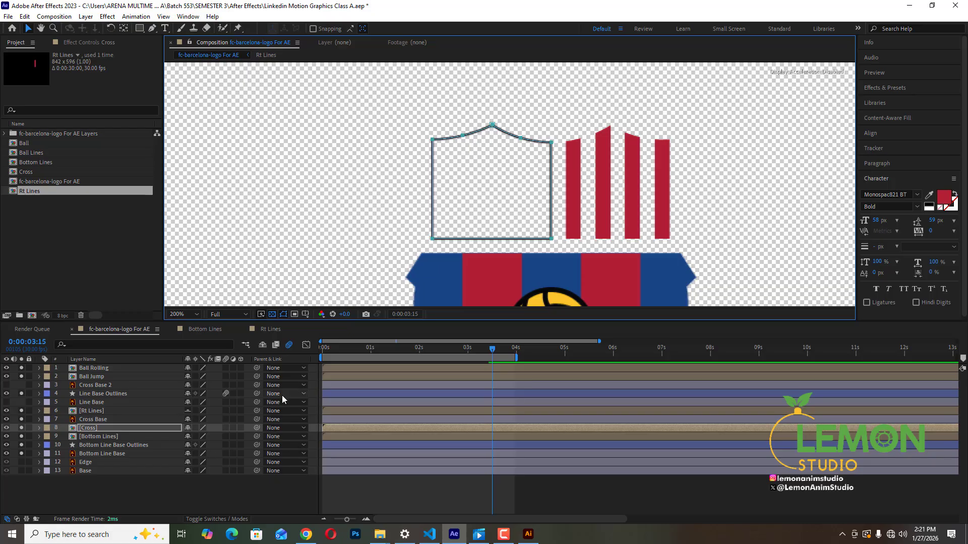
# Step: Delete the extra Mask 2 from the Cross layer's masks
pyautogui.click(39, 428)
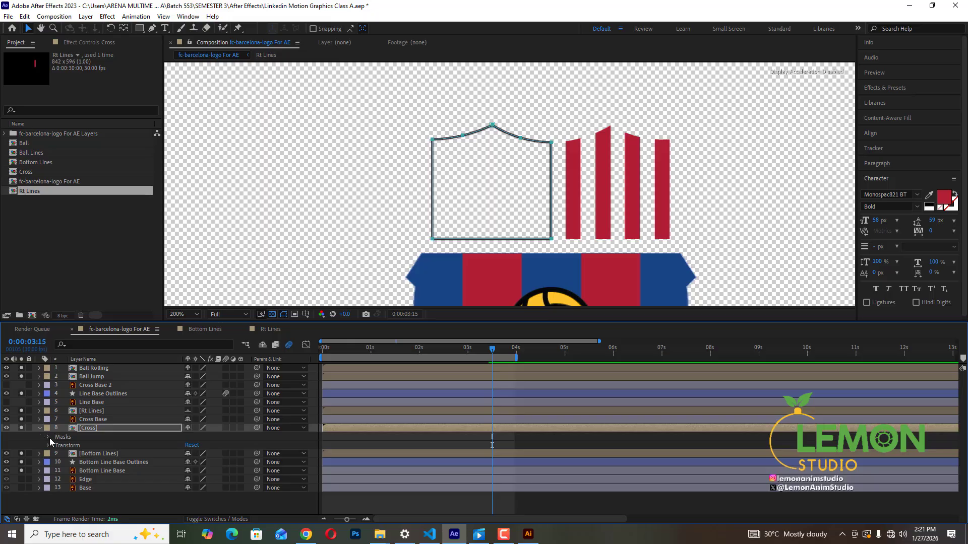
pyautogui.click(49, 437)
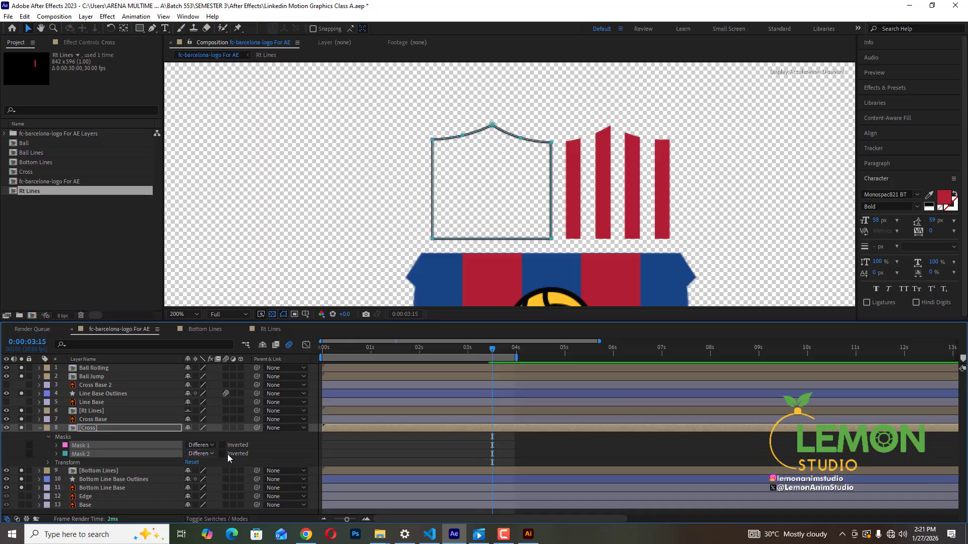
pyautogui.click(112, 453)
pyautogui.press('Delete')
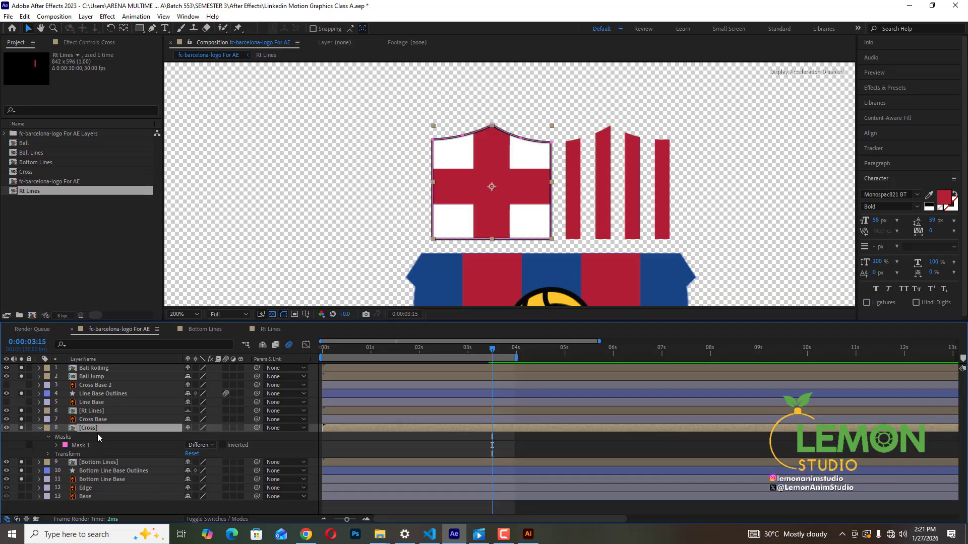
# Step: Compare the Cross layer with and without its mask by setting Mask 1 to None and back to Difference
pyautogui.click(82, 437)
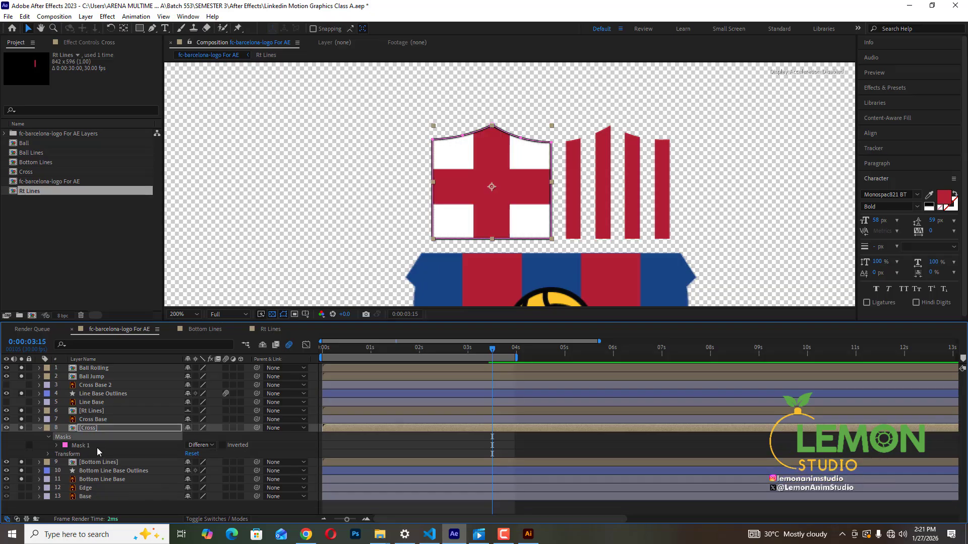
pyautogui.click(96, 448)
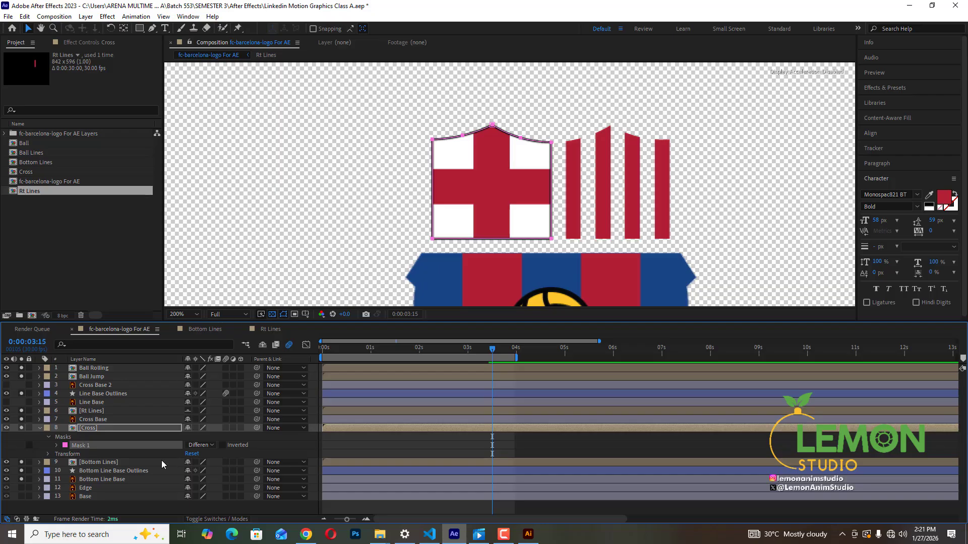
pyautogui.click(212, 444)
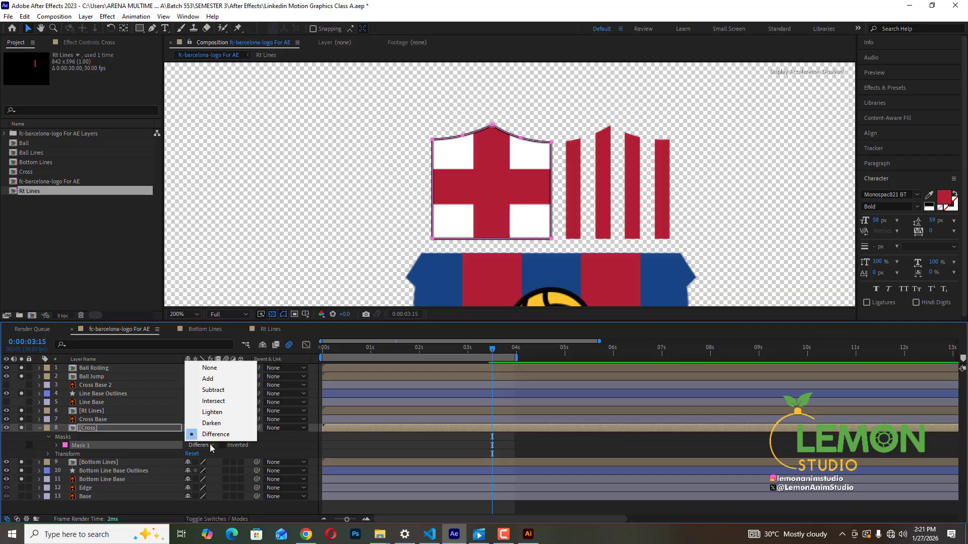
pyautogui.click(214, 370)
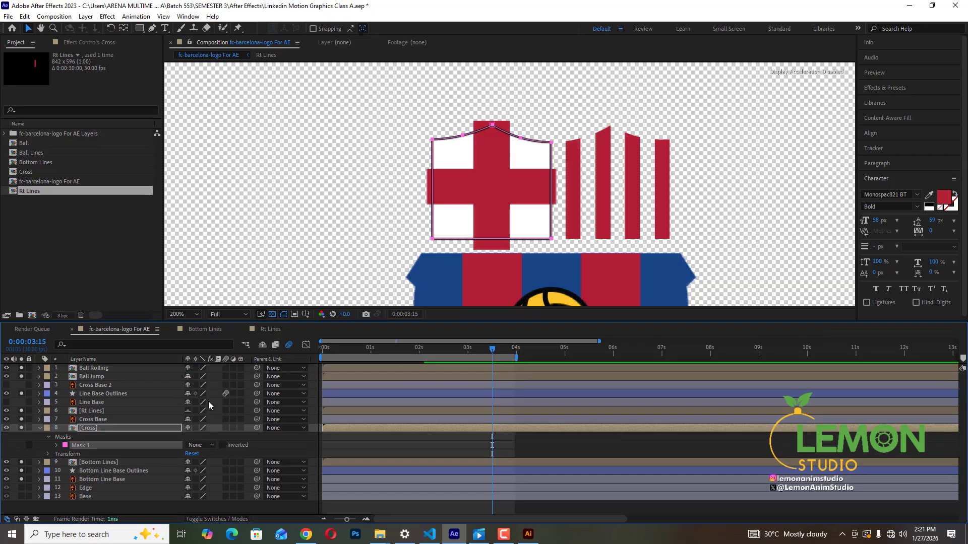
pyautogui.click(211, 446)
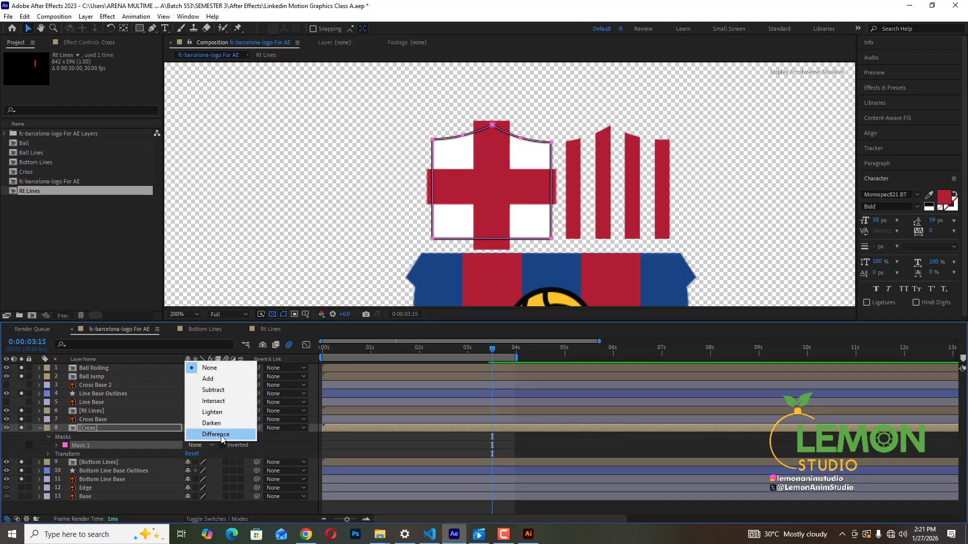
pyautogui.click(212, 436)
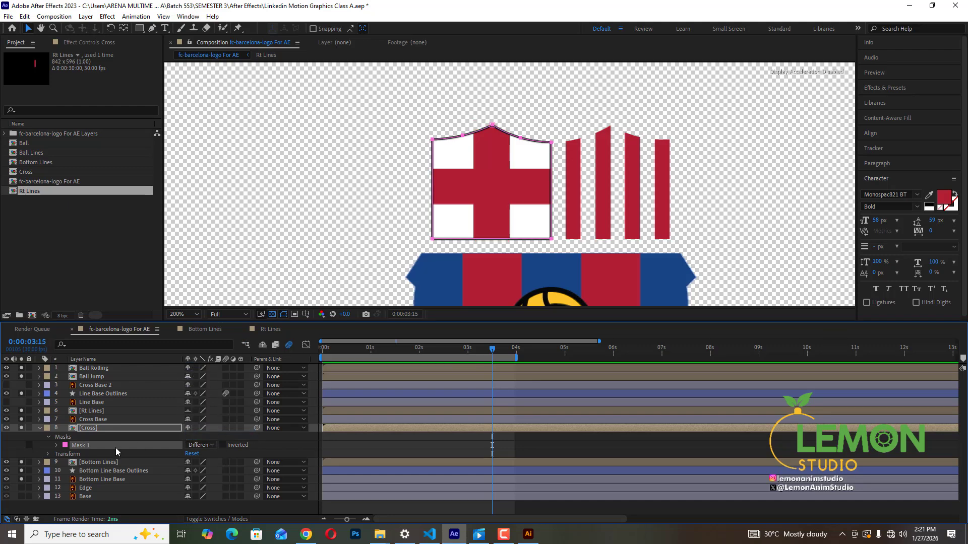
# Step: Set the main composition's time to 0:00:03:05 and open the Cross composition for editing
pyautogui.click(40, 428)
pyautogui.doubleClick(83, 428)
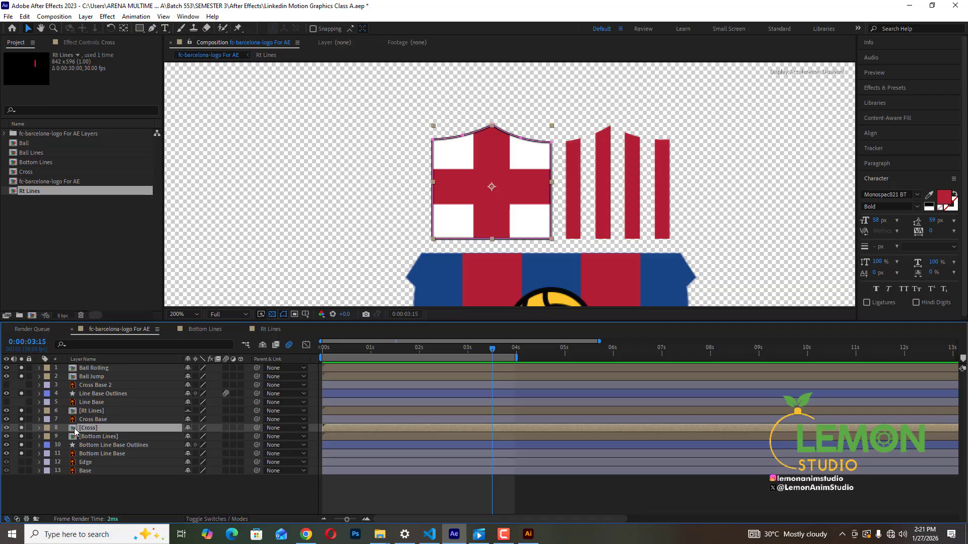
pyautogui.moveTo(428, 204); pyautogui.dragTo(425, 311)
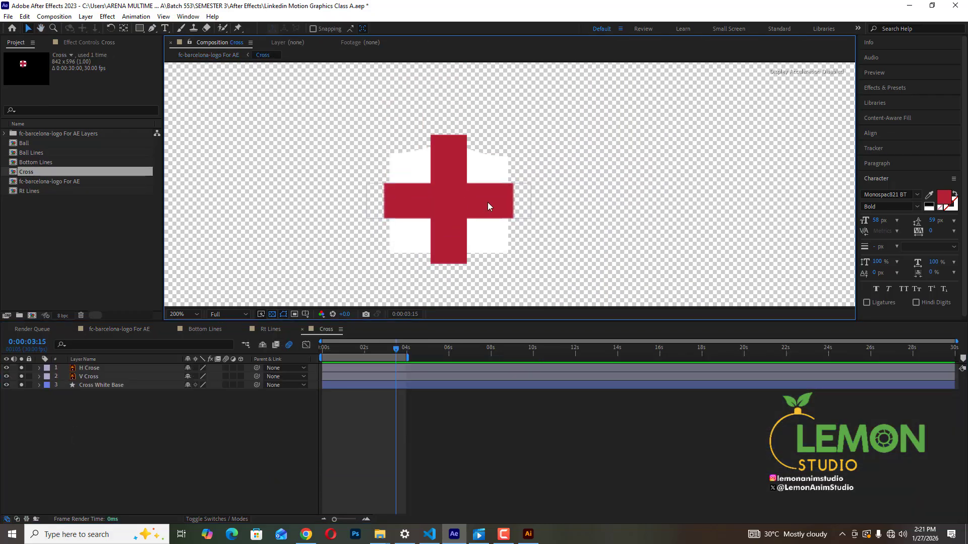
pyautogui.moveTo(488, 202)
pyautogui.mouseDown()
pyautogui.moveTo(477, 200)
pyautogui.moveTo(508, 198)
pyautogui.moveTo(481, 202)
pyautogui.mouseUp()
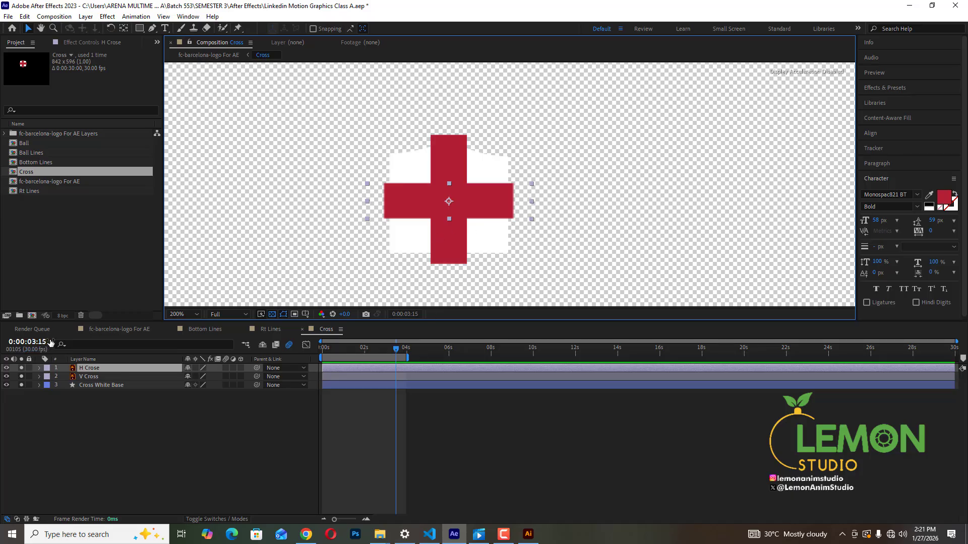
pyautogui.click(114, 329)
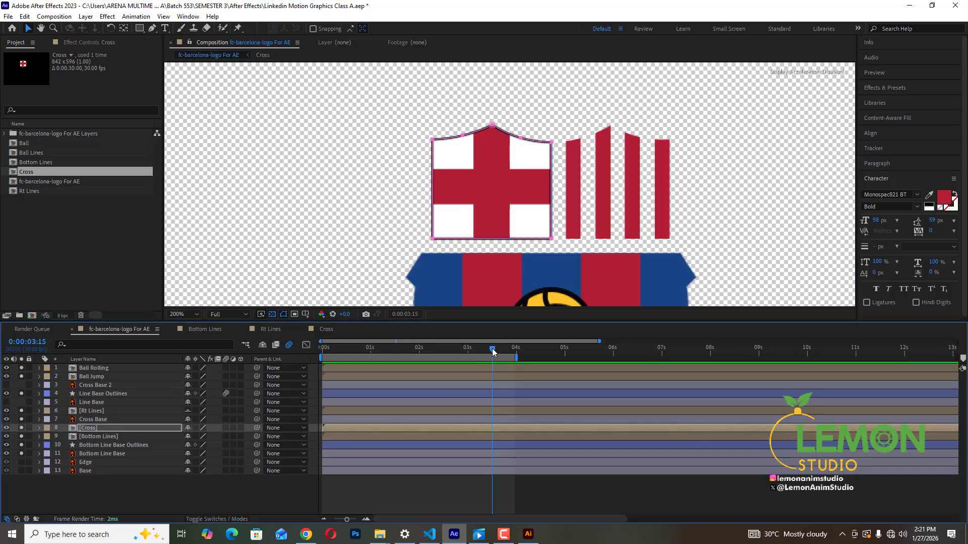
pyautogui.moveTo(492, 349)
pyautogui.mouseDown()
pyautogui.moveTo(439, 352)
pyautogui.moveTo(476, 355)
pyautogui.mouseUp()
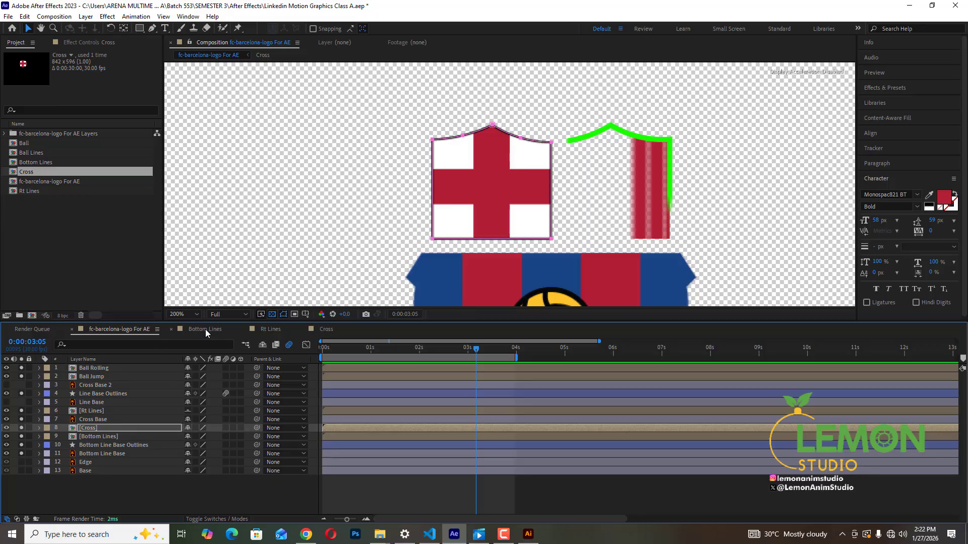
pyautogui.click(327, 330)
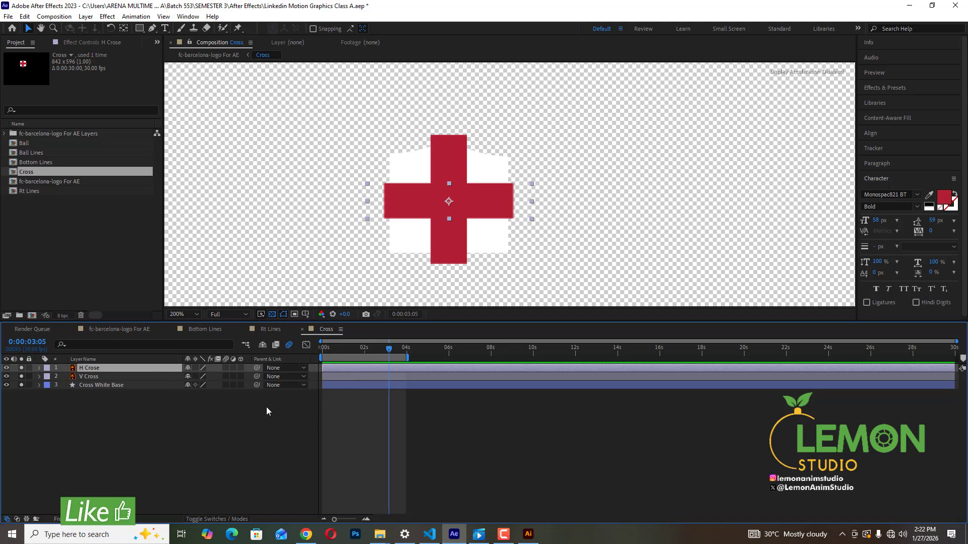
# Step: Keyframe the H Crose layer's Position to slide from 523.1, 207.3 at 0:00:03:05 to the shield's centre at 0:00:03:17
pyautogui.press('p')
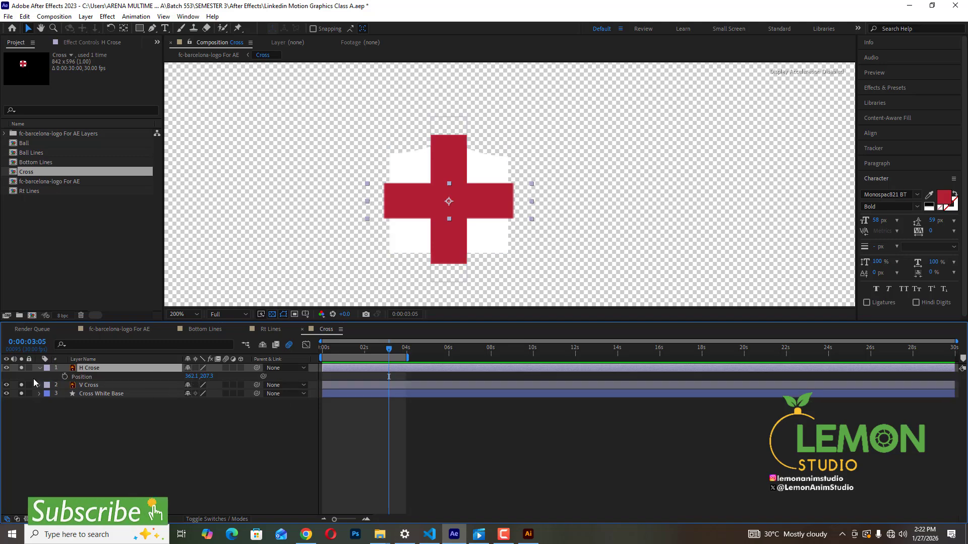
pyautogui.click(65, 377)
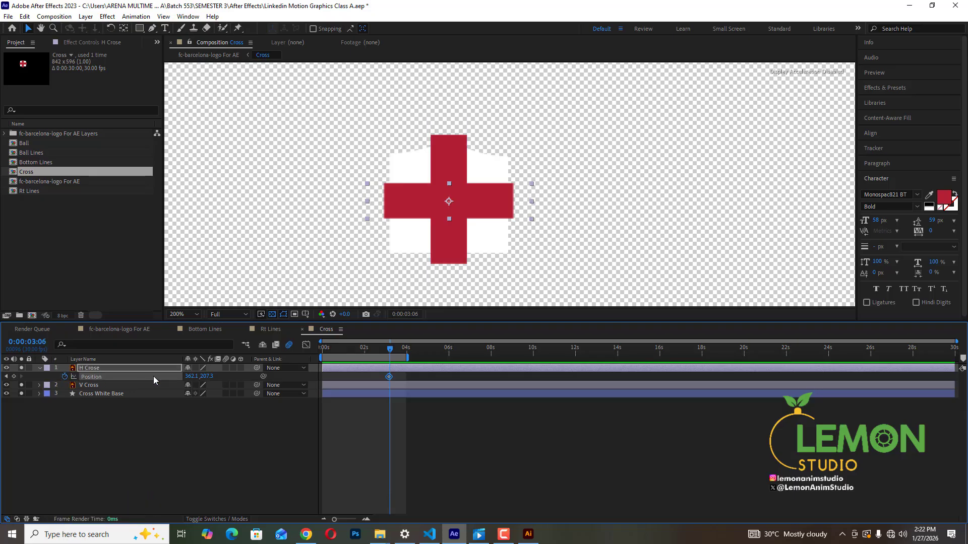
pyautogui.press('pagedown')
pyautogui.press('pagedown')
pyautogui.press('pagedown')
pyautogui.press('pagedown')
pyautogui.press('pagedown')
pyautogui.press('pagedown')
pyautogui.press('pagedown')
pyautogui.press('pagedown')
pyautogui.press('pagedown')
pyautogui.press('pagedown')
pyautogui.click(13, 376)
pyautogui.click(6, 377)
pyautogui.moveTo(467, 204); pyautogui.dragTo(630, 204)
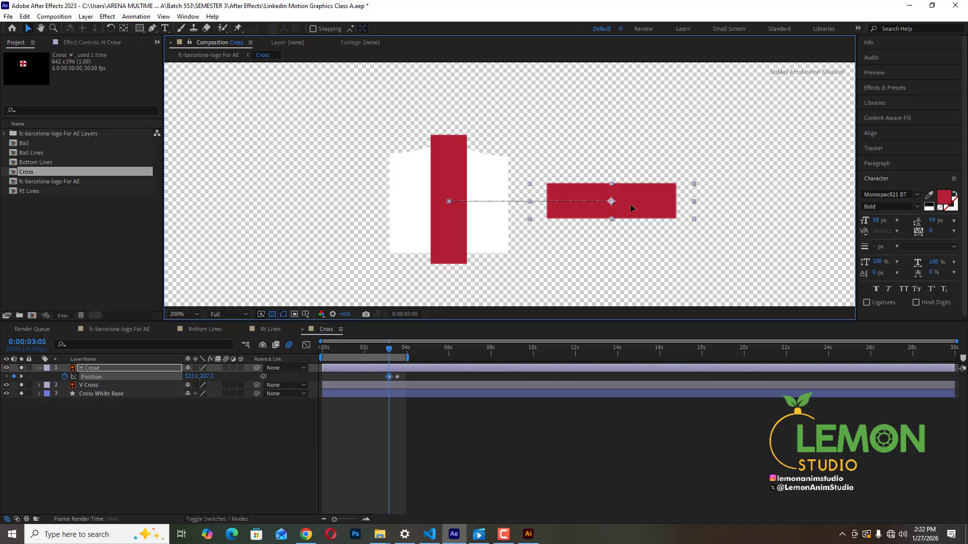
# Step: Keyframe the V Cross layer's Position to rise from 362.1, 356.3 at 0:00:03:05 to the shield's centre at 0:00:03:17
pyautogui.click(454, 240)
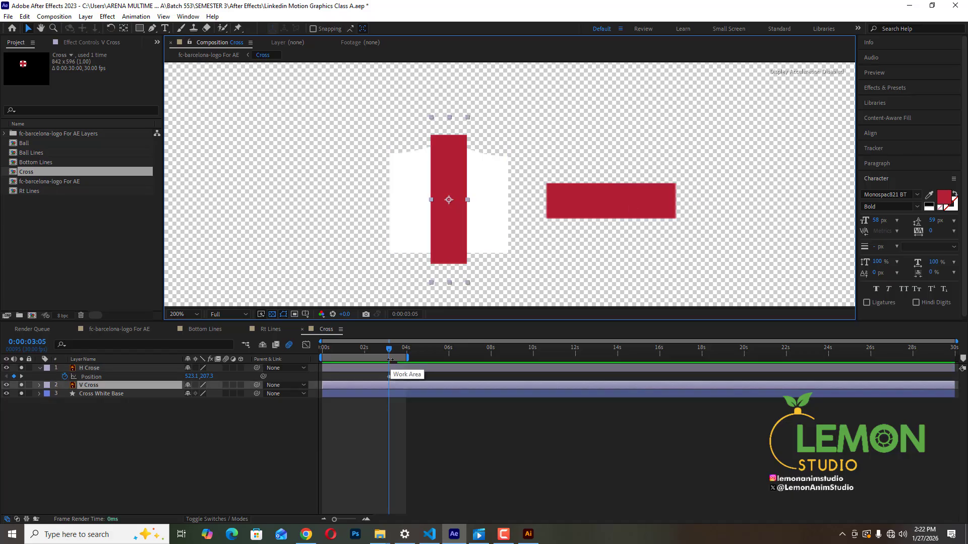
pyautogui.press('p')
pyautogui.click(64, 394)
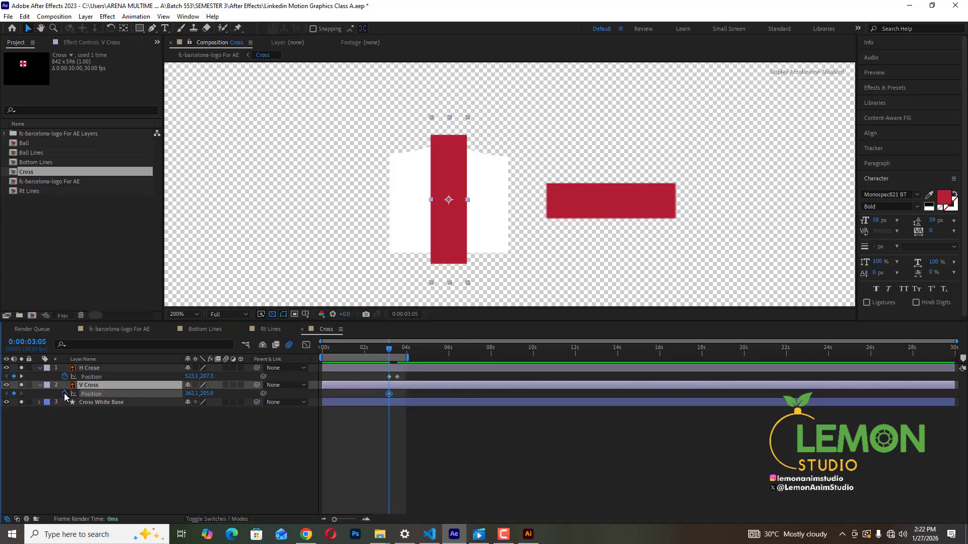
pyautogui.moveTo(389, 349); pyautogui.dragTo(400, 350)
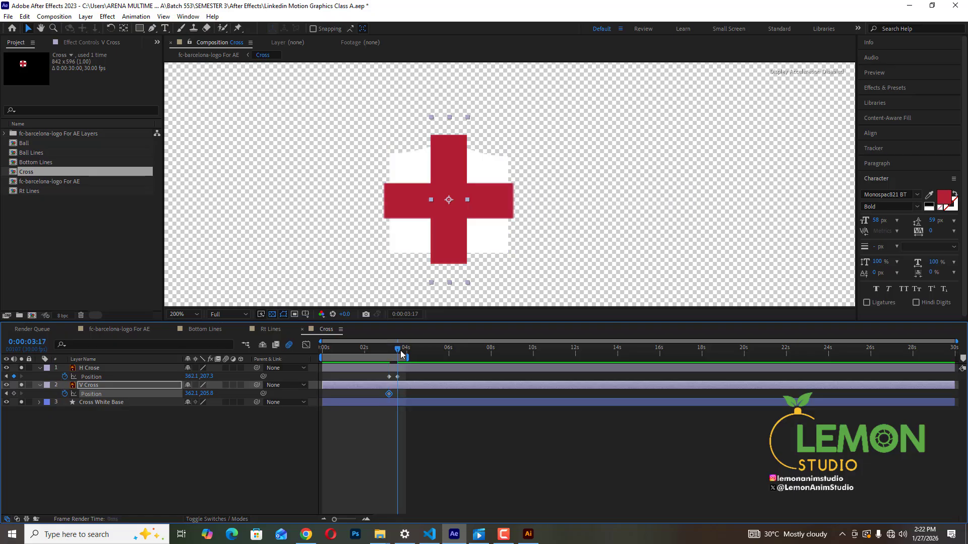
pyautogui.click(14, 394)
pyautogui.click(6, 393)
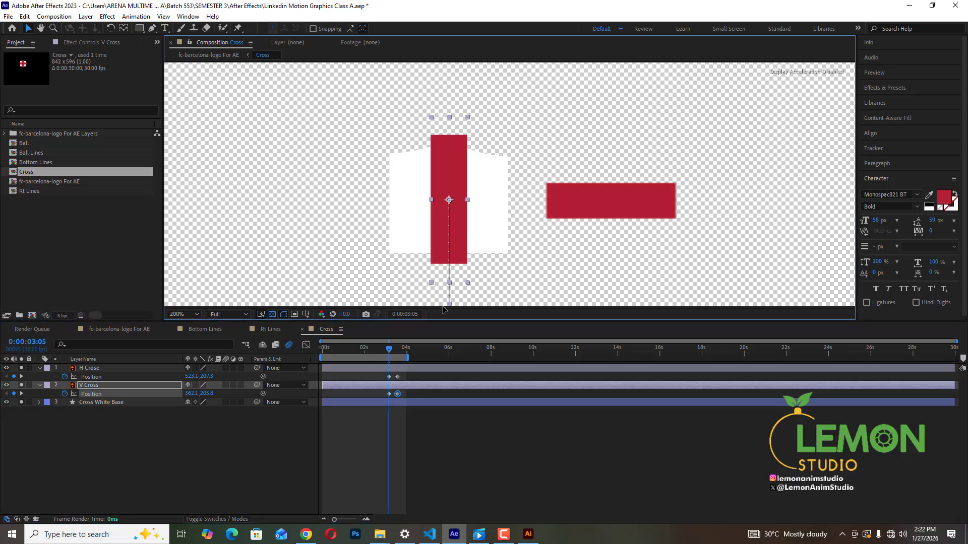
pyautogui.moveTo(457, 182); pyautogui.dragTo(434, 274)
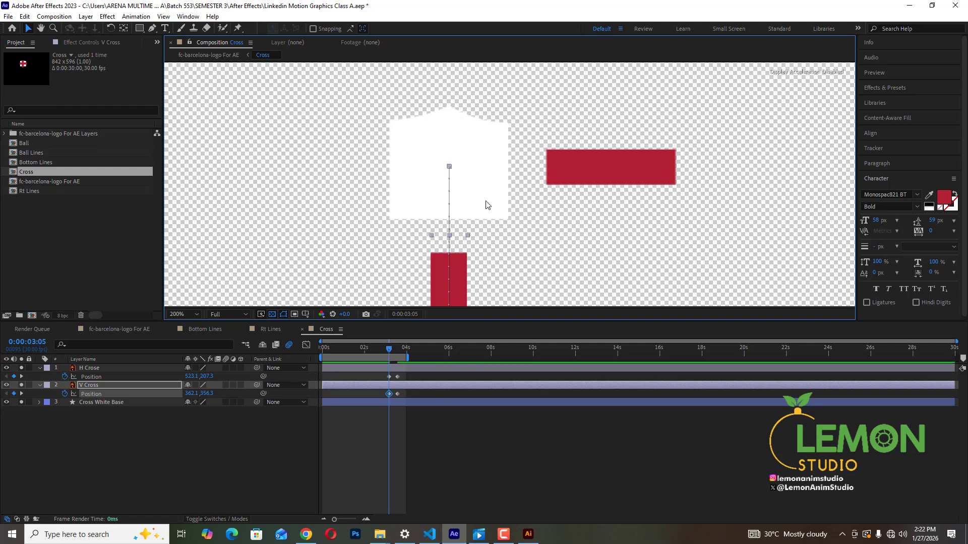
# Step: Move the end Position keyframes of H Crose and V Cross to 0:00:03:14 and preview the faster motion
pyautogui.moveTo(391, 352)
pyautogui.mouseDown()
pyautogui.moveTo(381, 352)
pyautogui.moveTo(392, 354)
pyautogui.mouseUp()
pyautogui.press('space')
pyautogui.press('space')
pyautogui.press('space')
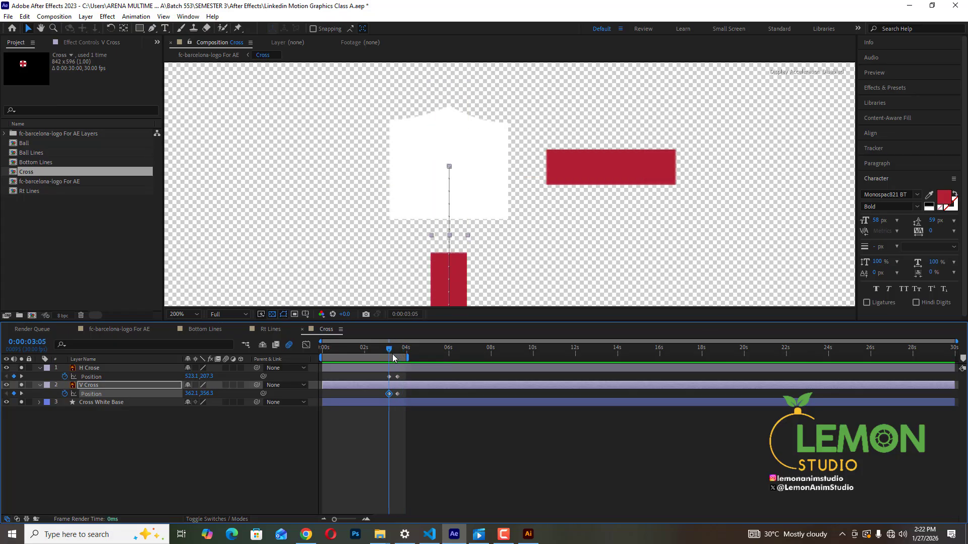
pyautogui.press('space')
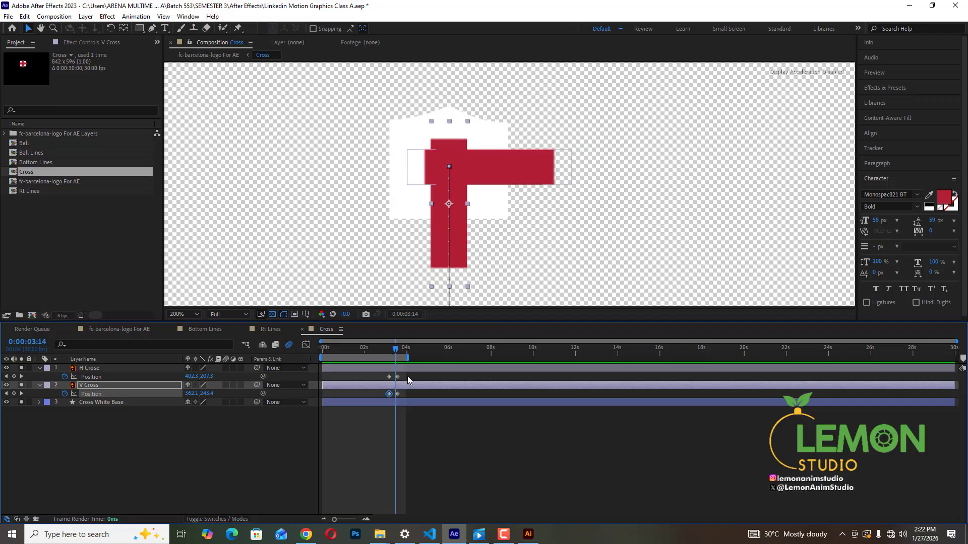
pyautogui.moveTo(406, 376); pyautogui.dragTo(396, 395)
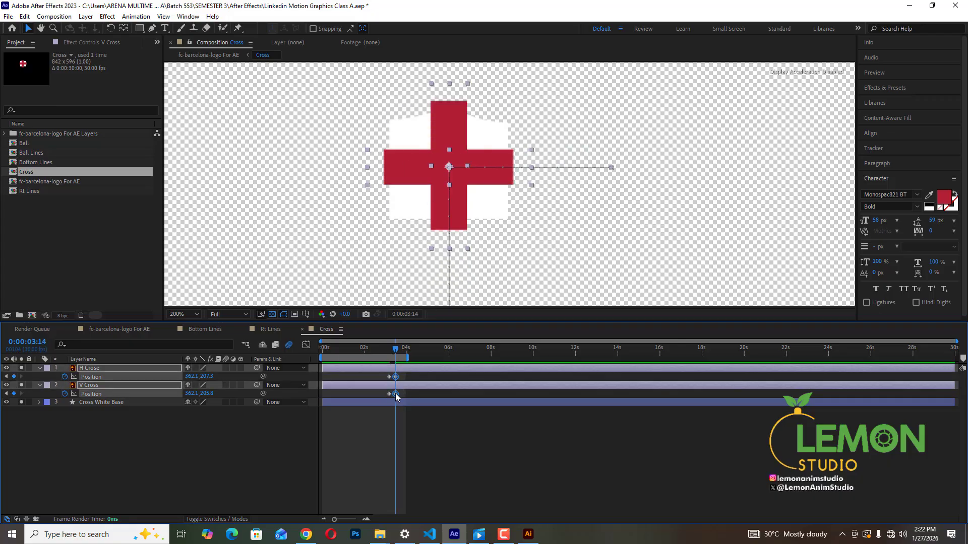
pyautogui.click(381, 356)
pyautogui.press('space')
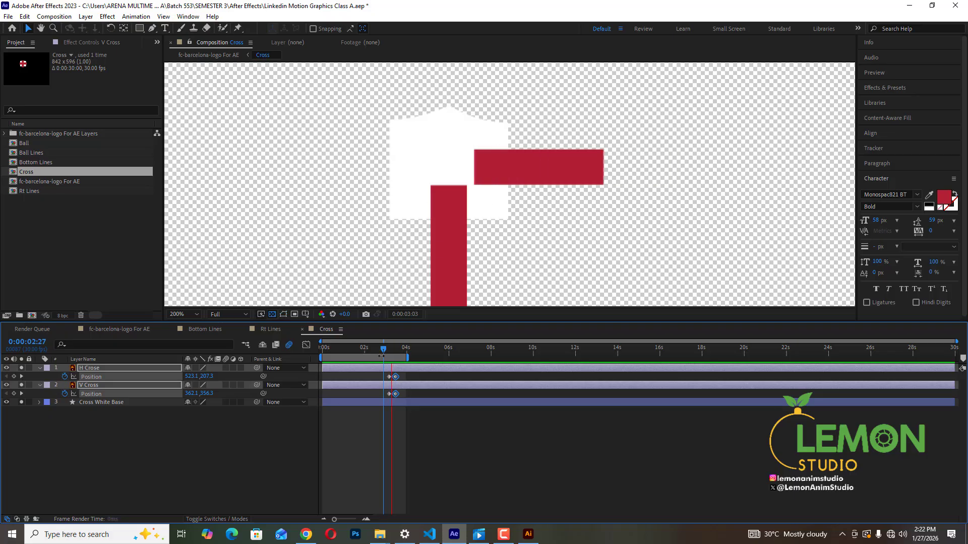
pyautogui.press('space')
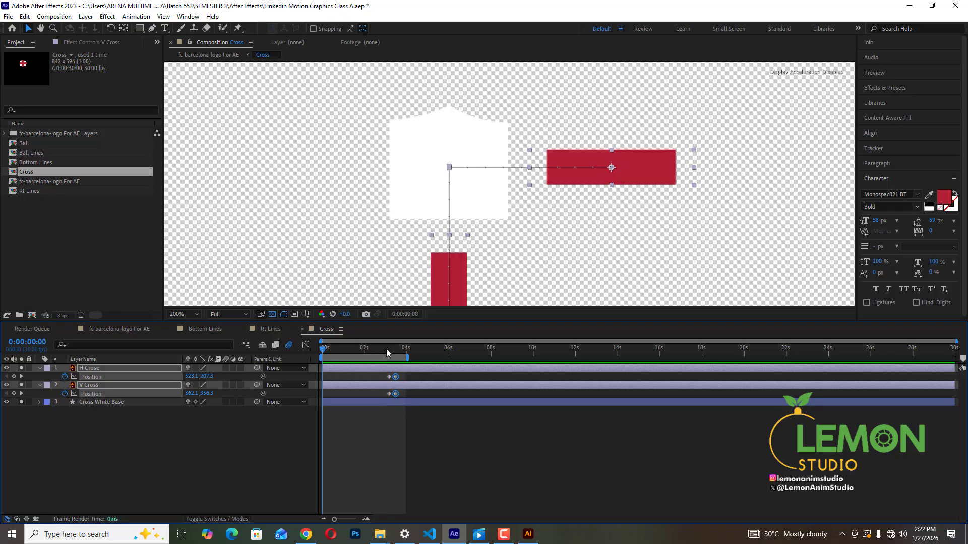
# Step: Keyframe the Cross White Base layer's Position to rise from 362.1, 335.0 at 0:00:02:26 to its original place at 0:00:03:05
pyautogui.click(387, 349)
pyautogui.click(424, 163)
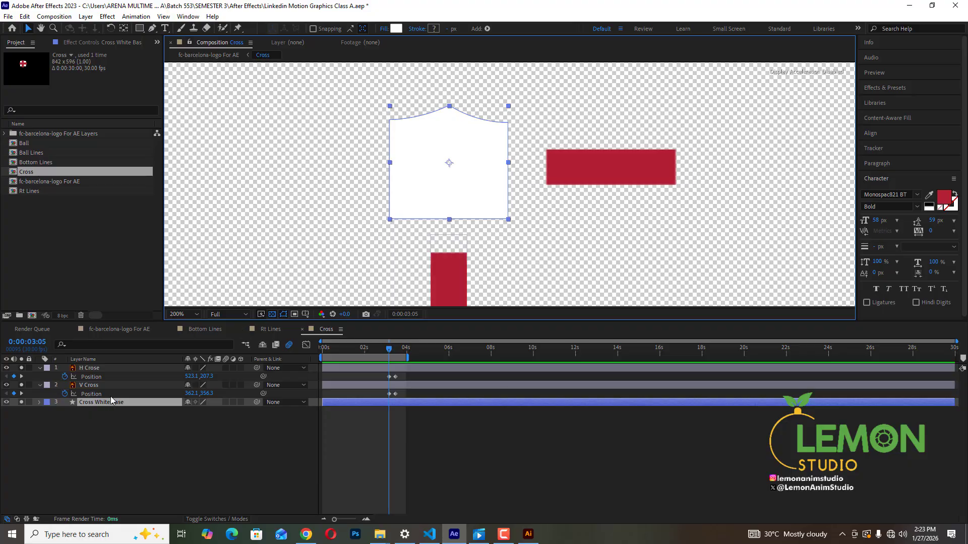
pyautogui.press('p')
pyautogui.click(65, 411)
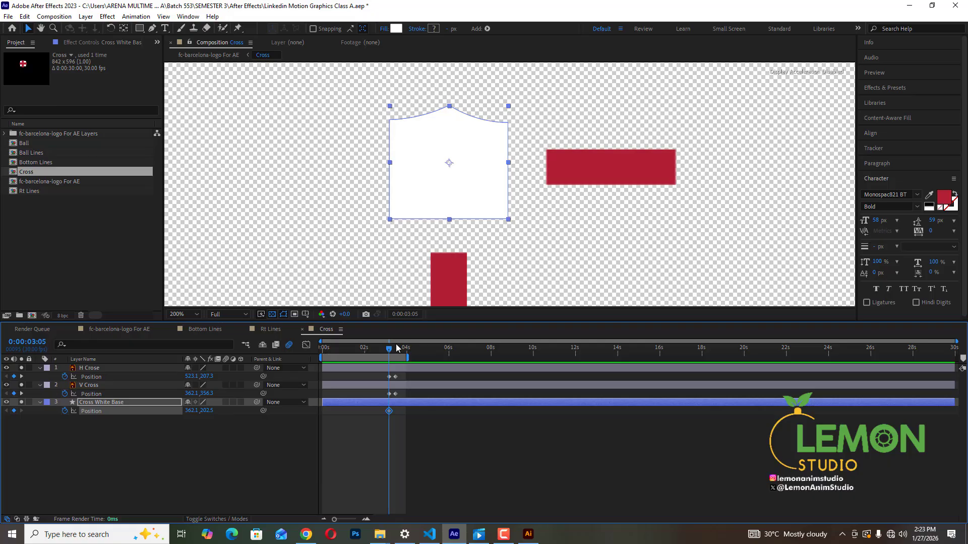
pyautogui.press('pageup')
pyautogui.press('pageup')
pyautogui.press('pageup')
pyautogui.press('pageup')
pyautogui.press('pageup')
pyautogui.press('pageup')
pyautogui.press('pageup')
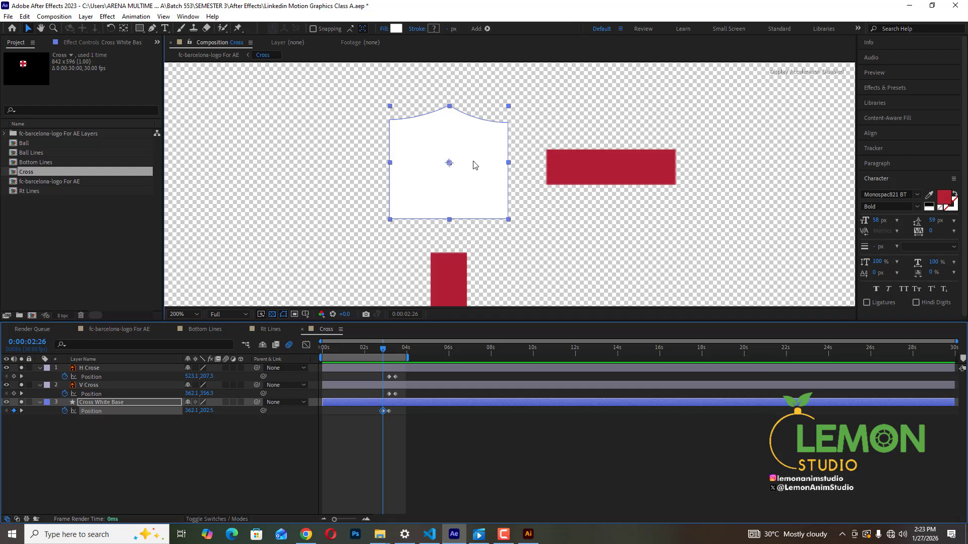
pyautogui.moveTo(472, 147); pyautogui.dragTo(469, 279)
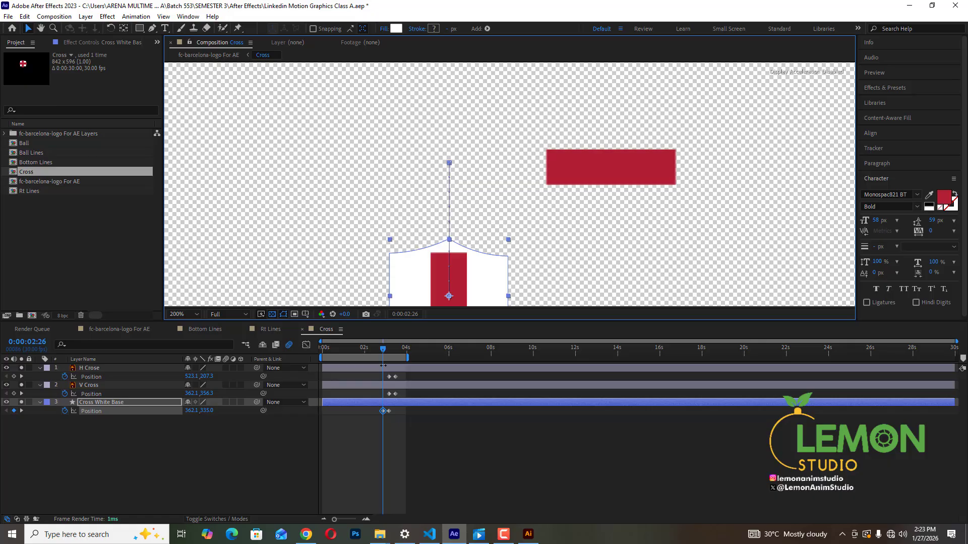
# Step: Compress the Position keyframes of all three layers so the last ones land at 0:00:03:09, and preview the animation
pyautogui.moveTo(383, 349)
pyautogui.mouseDown()
pyautogui.moveTo(375, 353)
pyautogui.moveTo(402, 349)
pyautogui.moveTo(379, 356)
pyautogui.moveTo(389, 355)
pyautogui.mouseUp()
pyautogui.moveTo(426, 434); pyautogui.dragTo(391, 396)
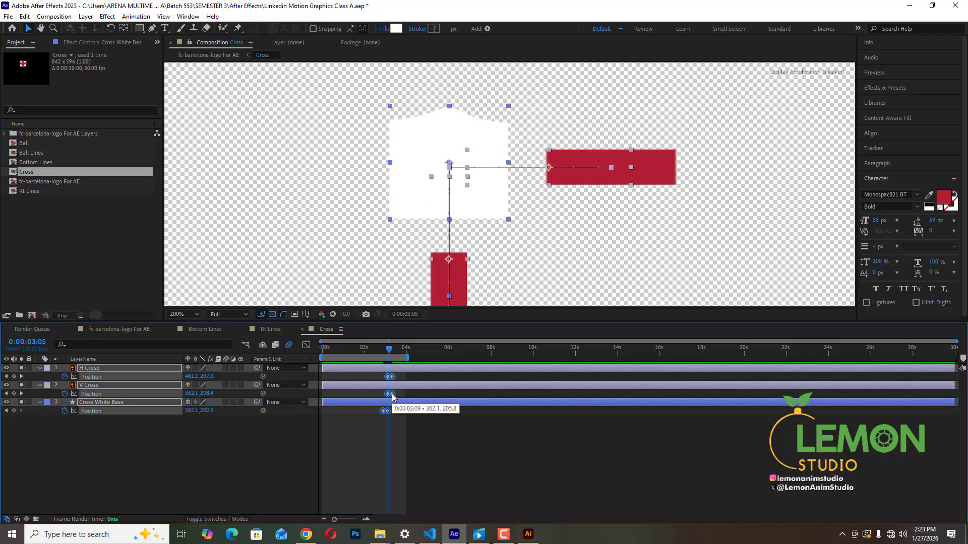
pyautogui.moveTo(389, 360); pyautogui.dragTo(360, 360)
pyautogui.press('space')
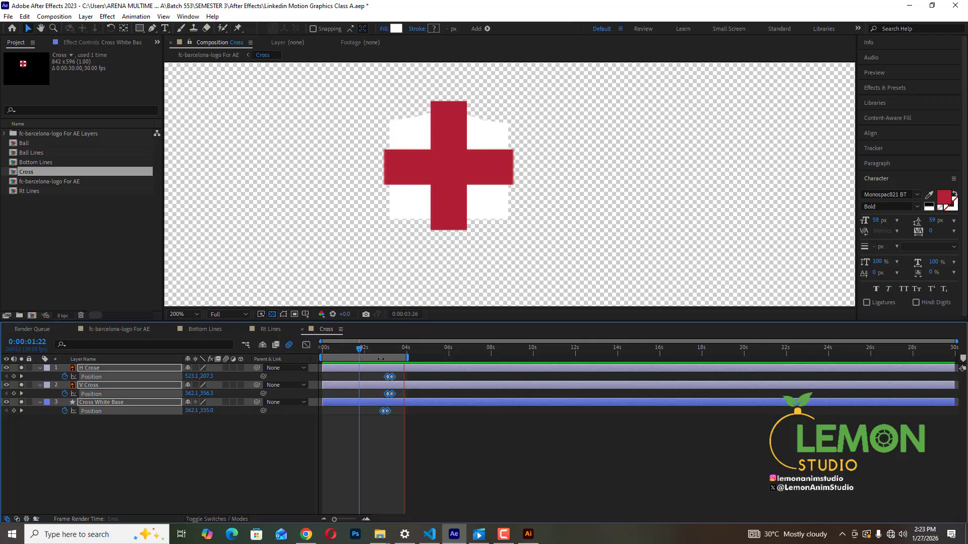
pyautogui.click(383, 348)
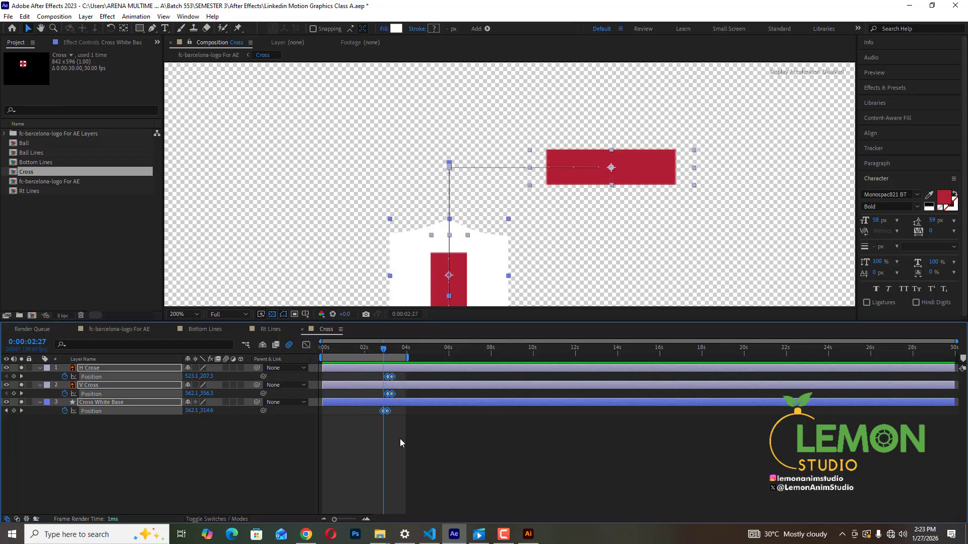
# Step: Apply Easy Ease to all selected Position keyframes and enable motion blur on H Crose, V Cross and Cross White Base
pyautogui.rightClick(393, 376)
pyautogui.moveTo(450, 376)
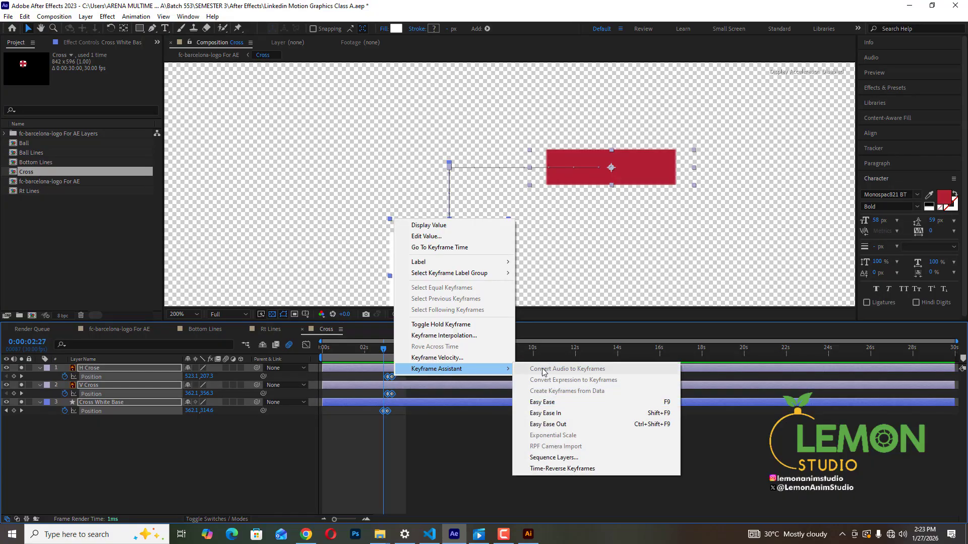
pyautogui.click(554, 403)
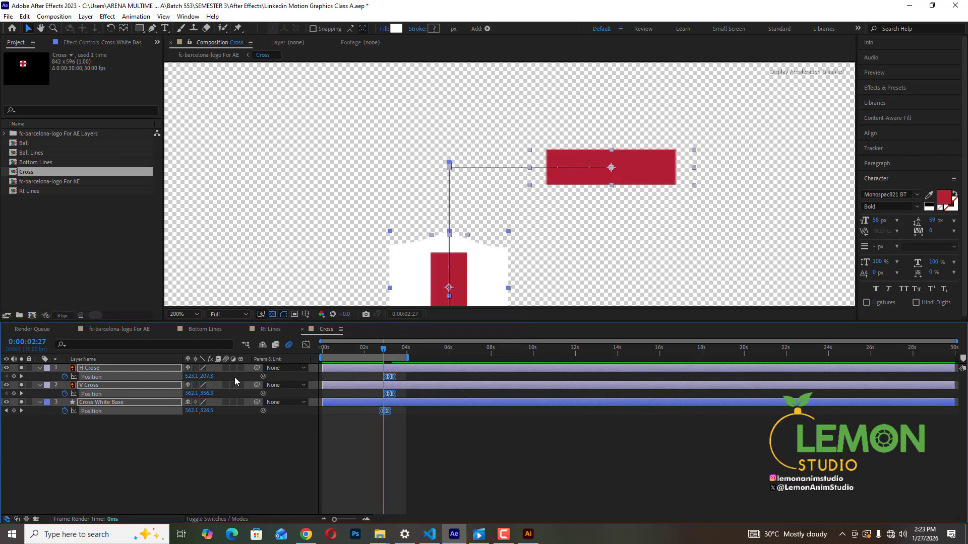
pyautogui.moveTo(225, 367); pyautogui.dragTo(228, 408)
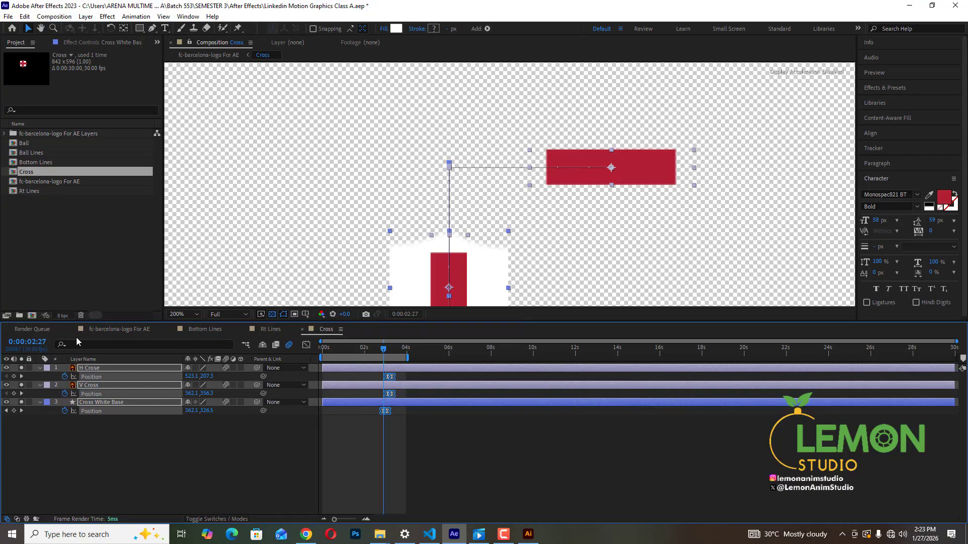
# Step: Preview the cross reveal in the fc-barcelona-logo For AE composition from 0:00:02:04 and again from 0:00:02:11
pyautogui.click(107, 329)
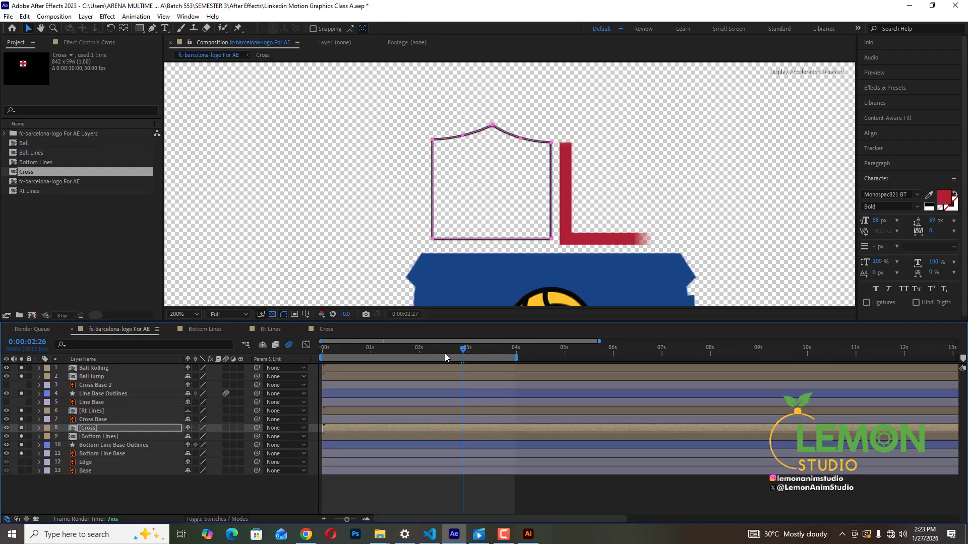
pyautogui.click(426, 353)
pyautogui.press('space')
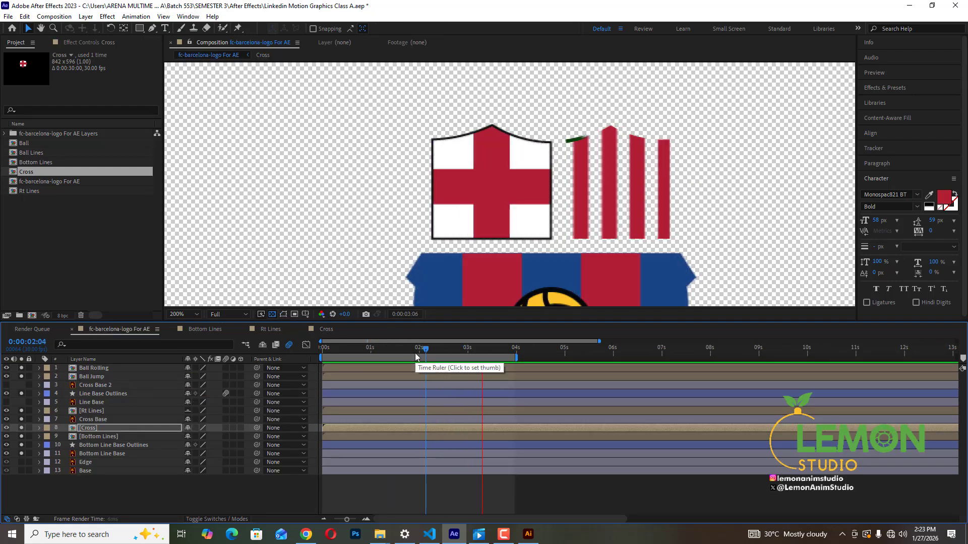
pyautogui.press('space')
pyautogui.click(438, 354)
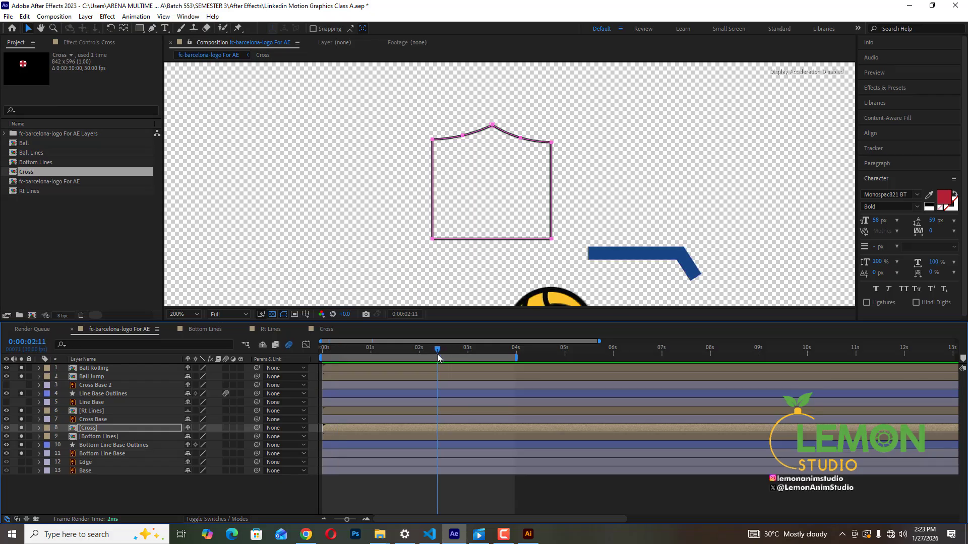
pyautogui.press('space')
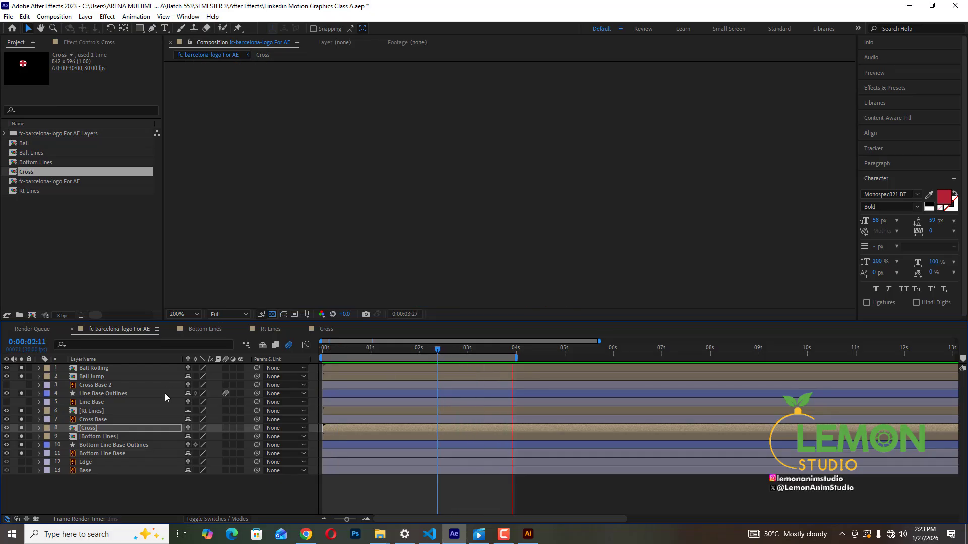
pyautogui.press('space')
# Step: Check the bar keyframes in the Cross pre-comp and replay the whole logo animation in the main composition
pyautogui.click(325, 331)
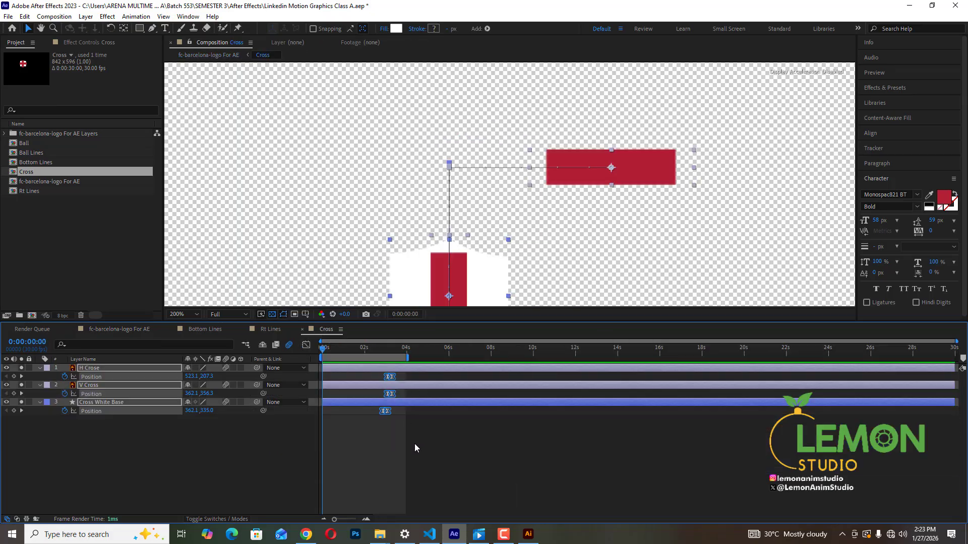
pyautogui.moveTo(414, 445); pyautogui.dragTo(397, 379)
pyautogui.click(111, 328)
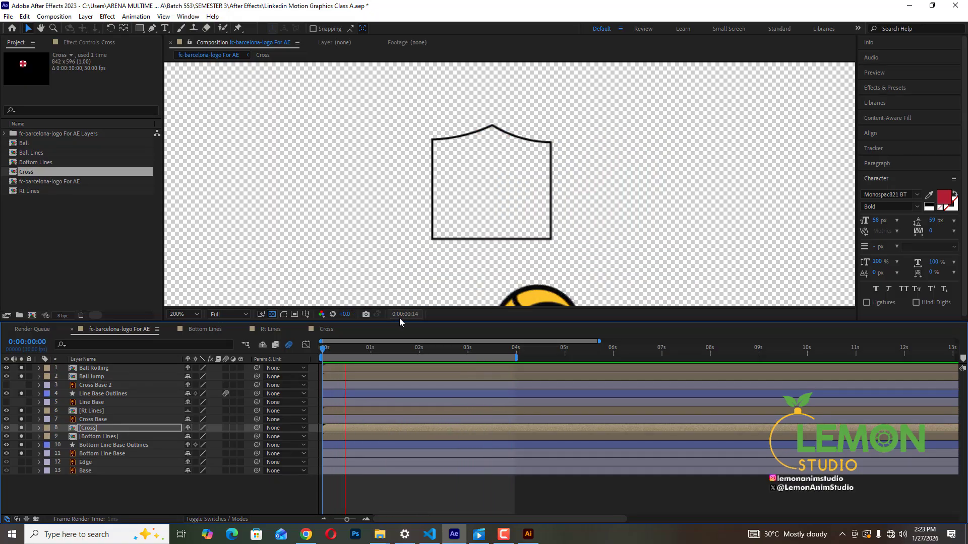
pyautogui.scroll(-1, 537, 170)
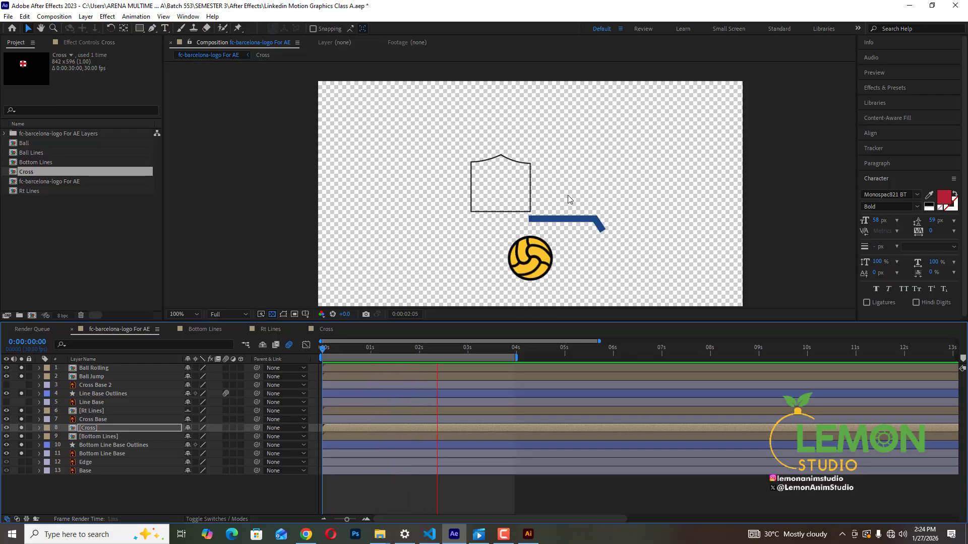
pyautogui.scroll(-1, 568, 195)
pyautogui.scroll(1, 535, 181)
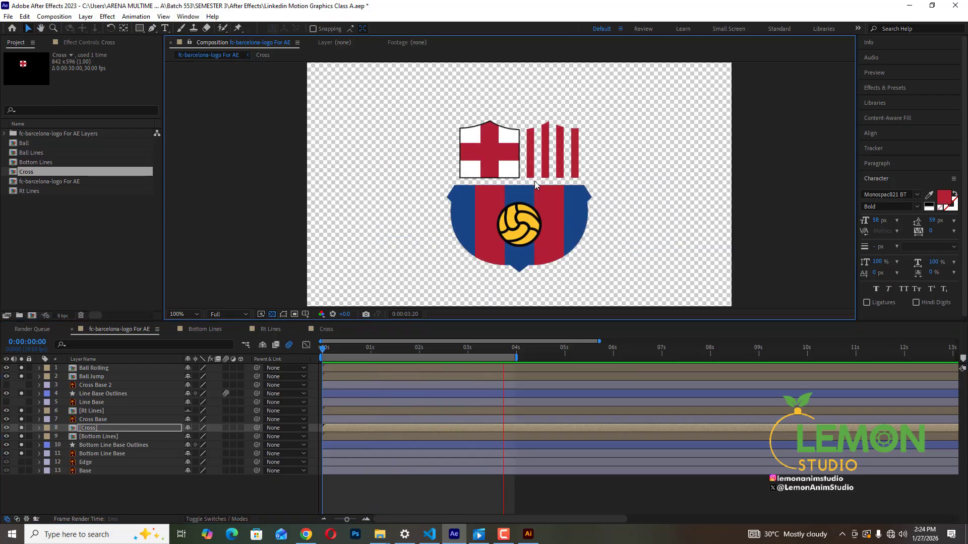
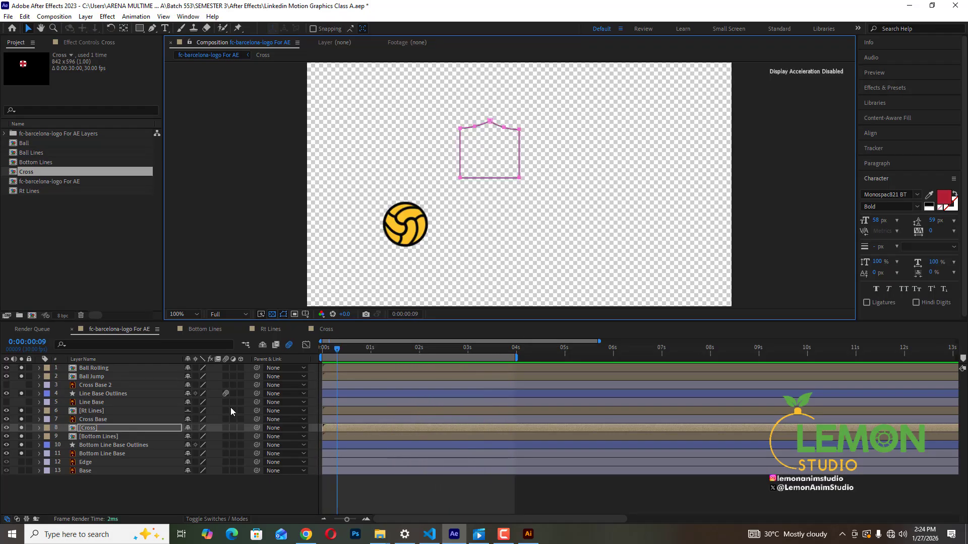
# Step: Enable motion blur on the Cross pre-comp layer and preview the main composition
pyautogui.click(226, 428)
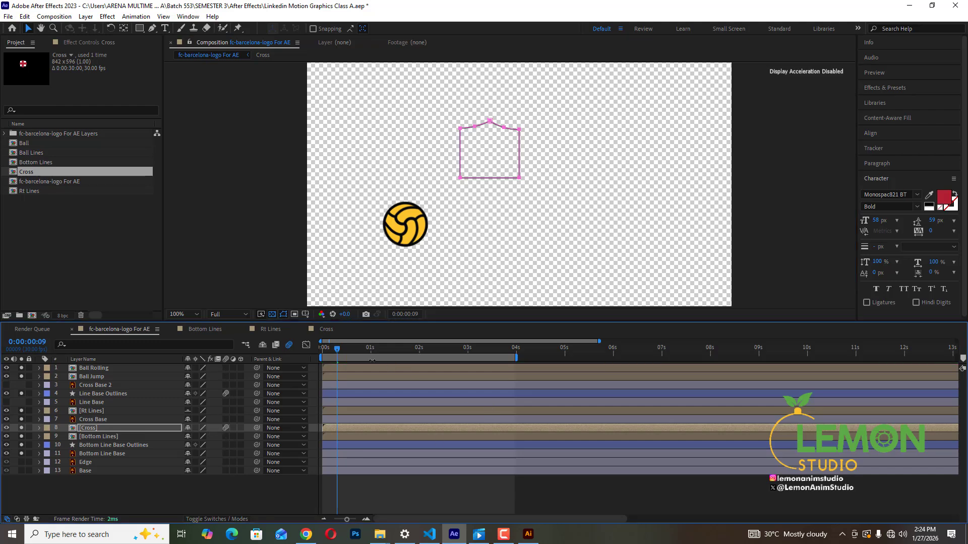
pyautogui.press('space')
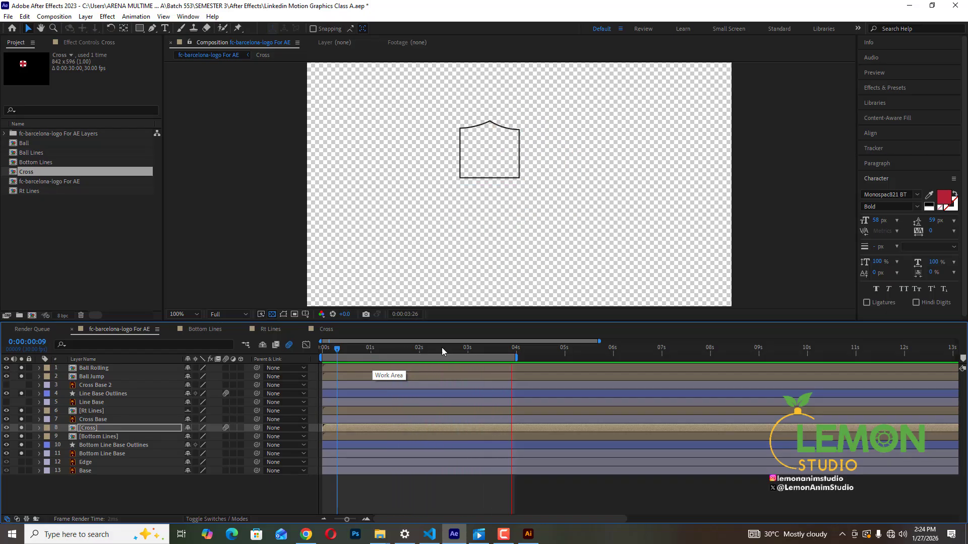
pyautogui.click(199, 488)
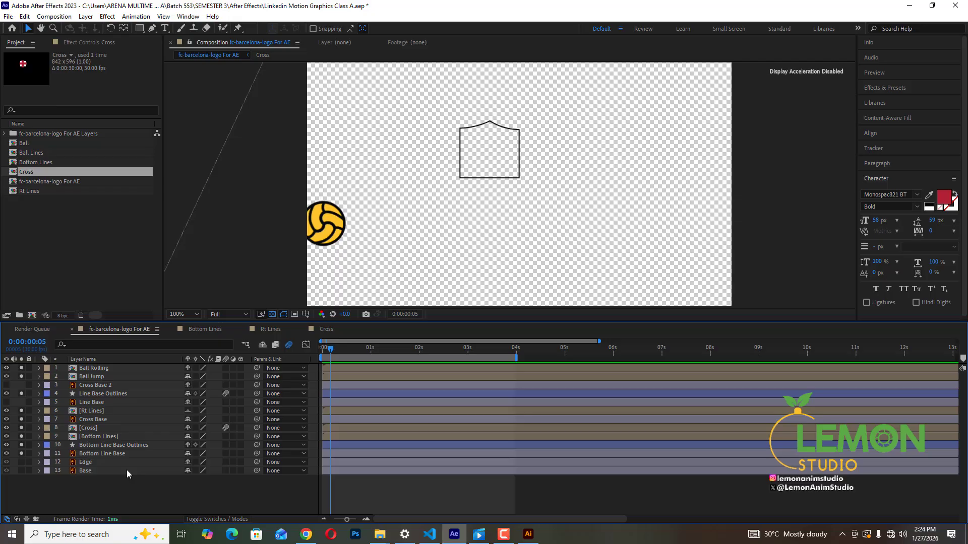
# Step: Create a shape layer from the Cross Base vector layer
pyautogui.click(100, 421)
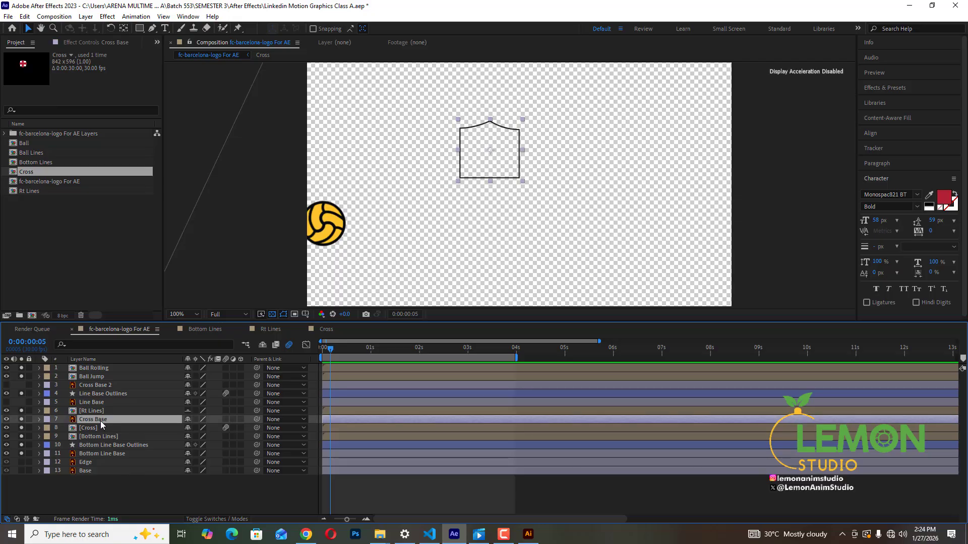
pyautogui.rightClick(101, 421)
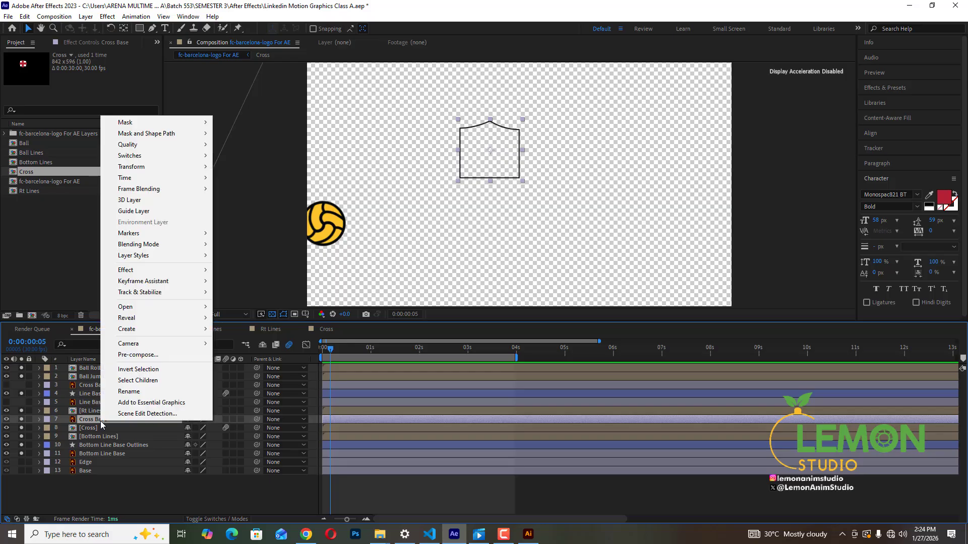
pyautogui.moveTo(151, 330)
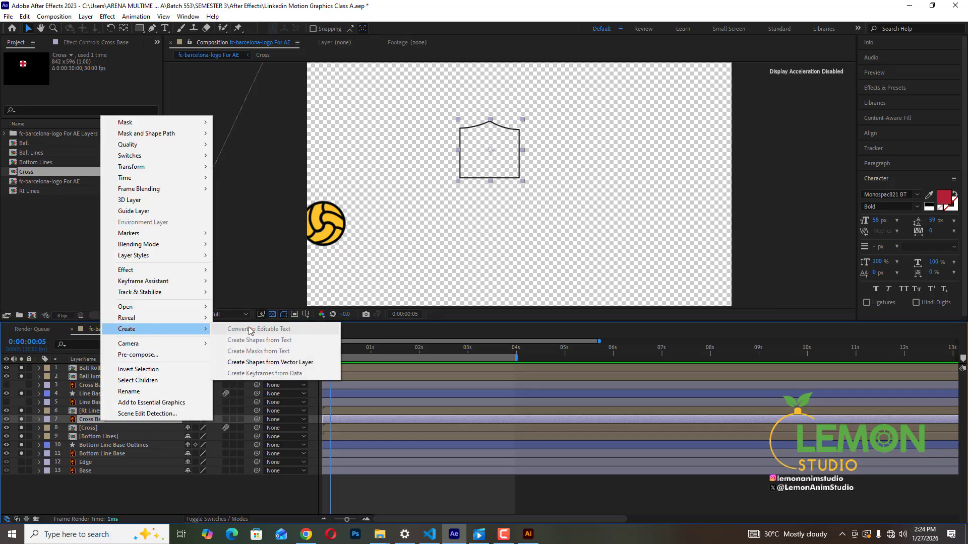
pyautogui.click(249, 363)
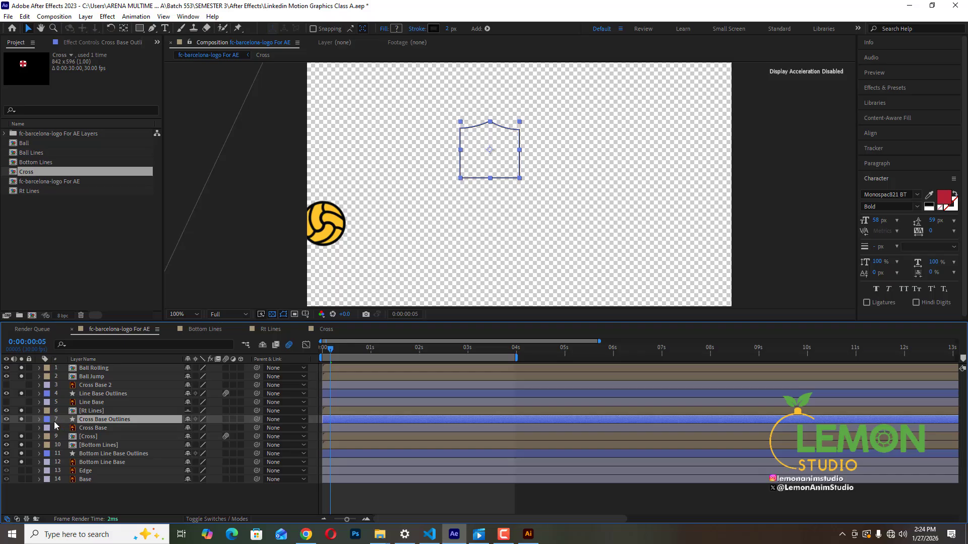
# Step: Add a Trim Paths modifier to the Cross Base Outlines contents and reveal its properties
pyautogui.click(39, 419)
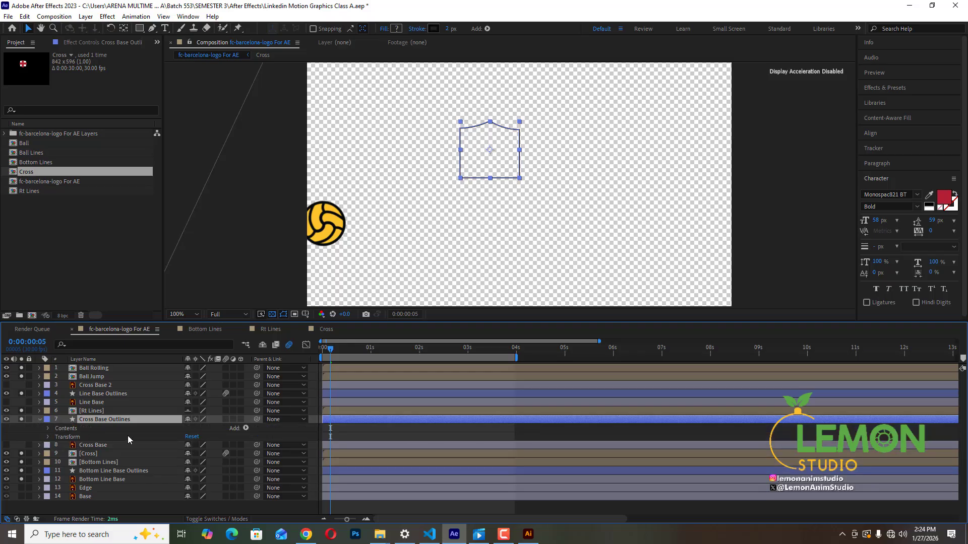
pyautogui.click(48, 428)
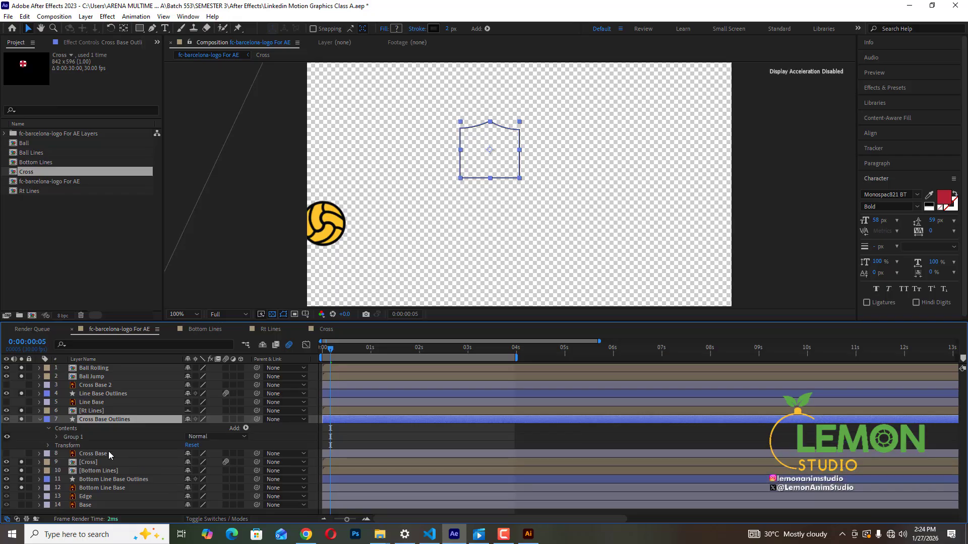
pyautogui.click(56, 437)
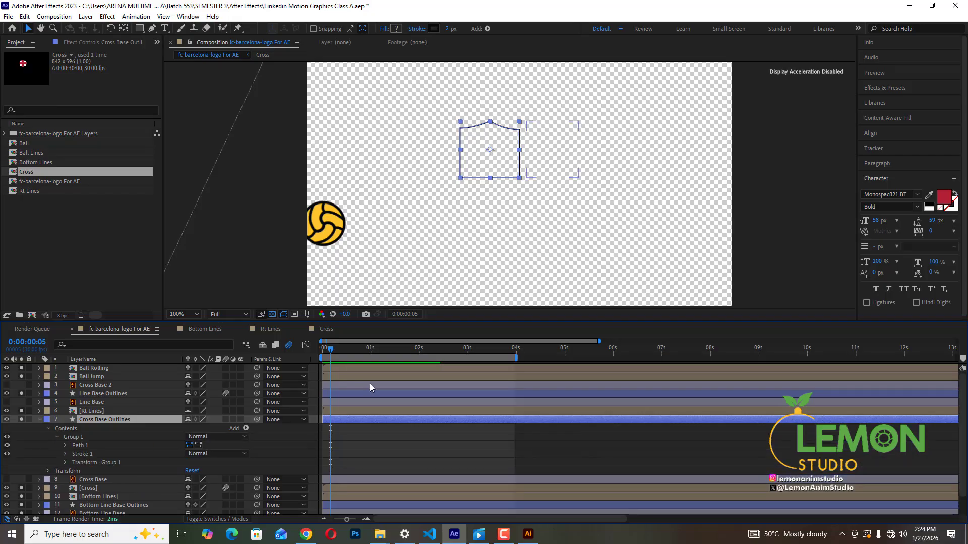
pyautogui.click(246, 429)
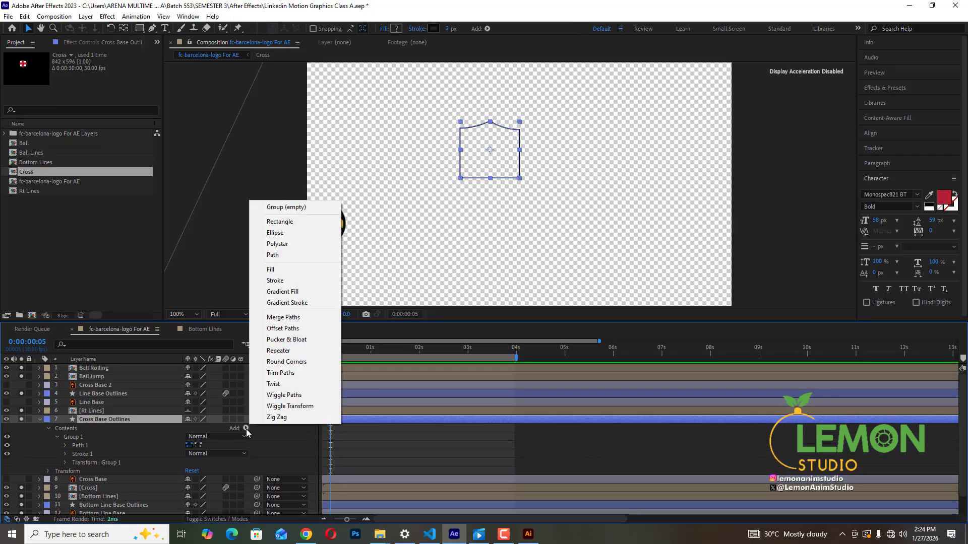
pyautogui.click(294, 384)
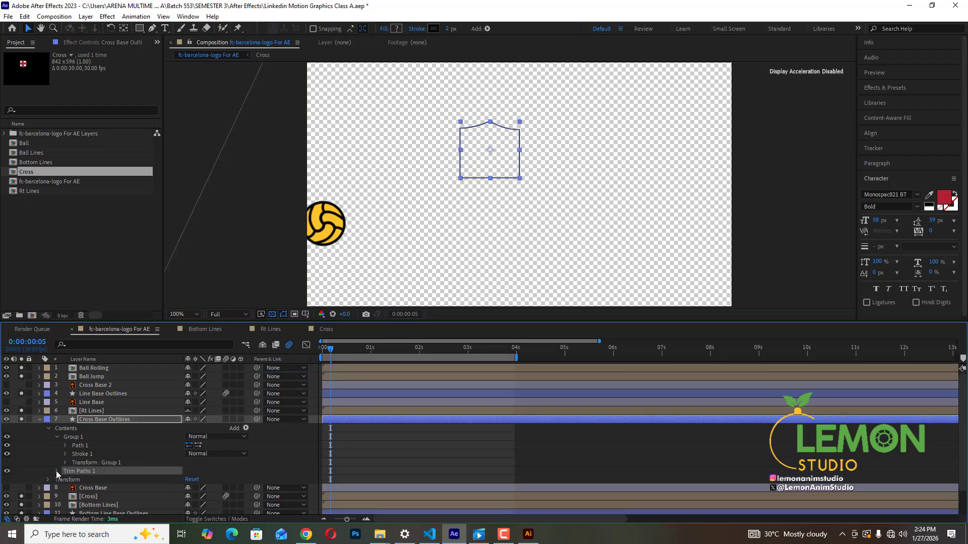
pyautogui.click(56, 471)
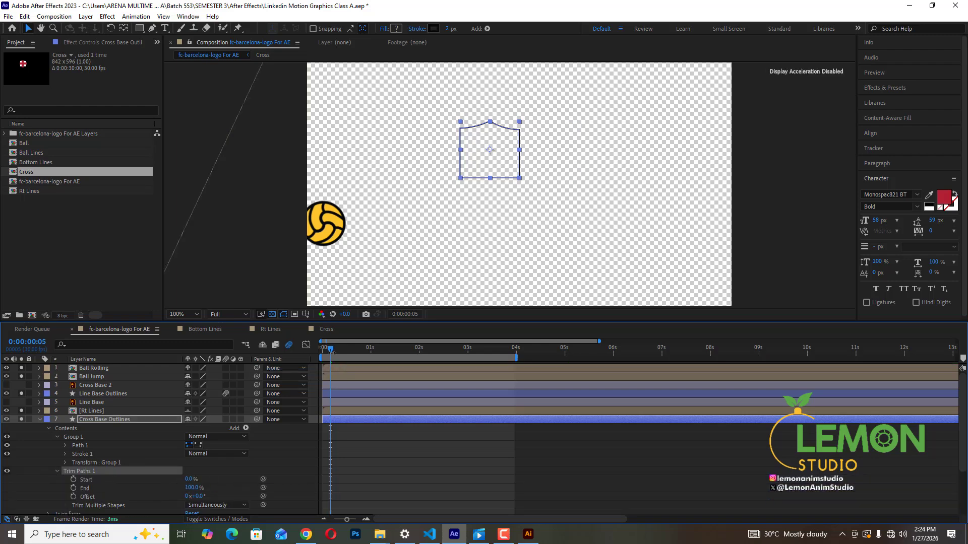
# Step: Keyframe the Cross Base Outlines Trim Paths at 0:00:02:27 with Start at 0% and End at 100%
pyautogui.moveTo(331, 351); pyautogui.dragTo(466, 360)
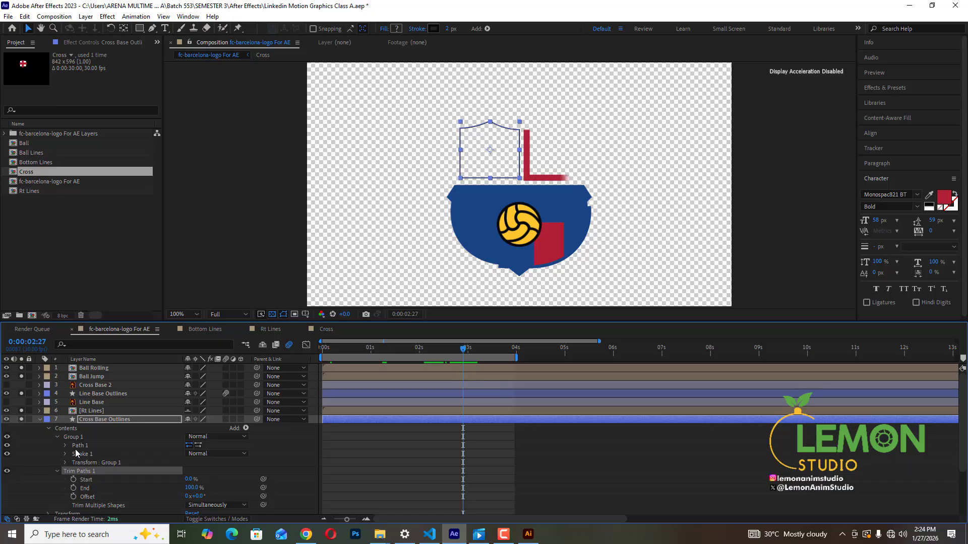
pyautogui.click(73, 479)
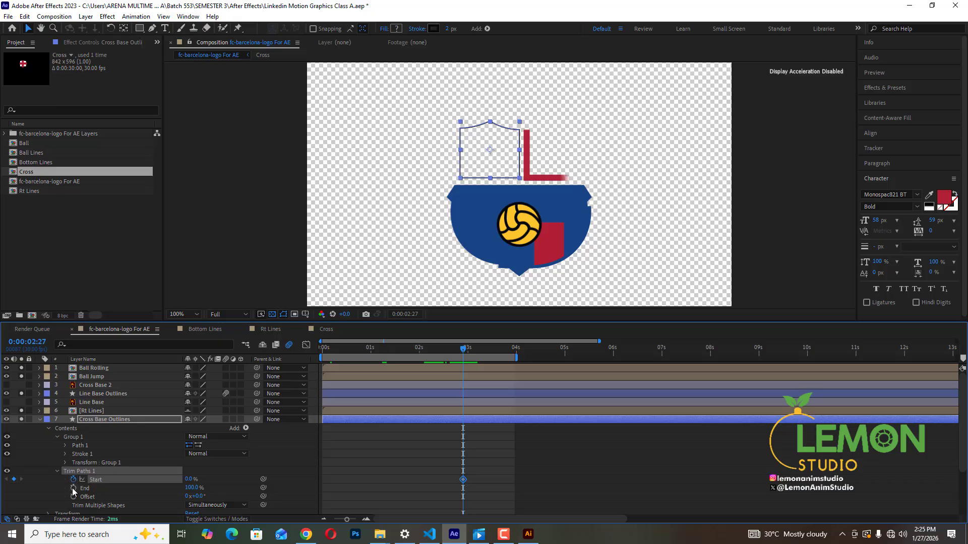
pyautogui.click(73, 488)
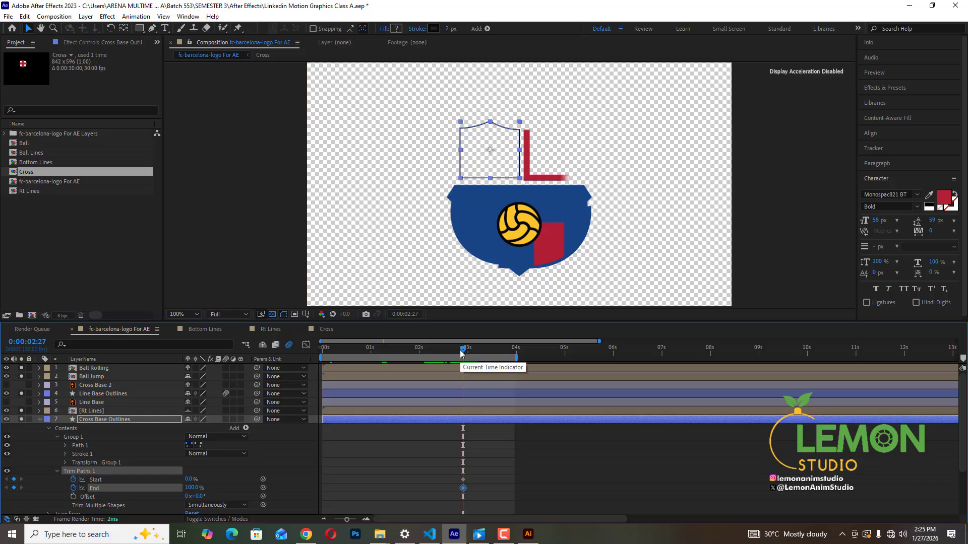
# Step: Add Trim Paths Start and End keyframes at 0:00:02:17, with Start at 0% and End set to 0%
pyautogui.press('pageup')
pyautogui.press('pageup')
pyautogui.press('pageup')
pyautogui.press('pageup')
pyautogui.press('pageup')
pyautogui.press('pageup')
pyautogui.press('pageup')
pyautogui.press('pageup')
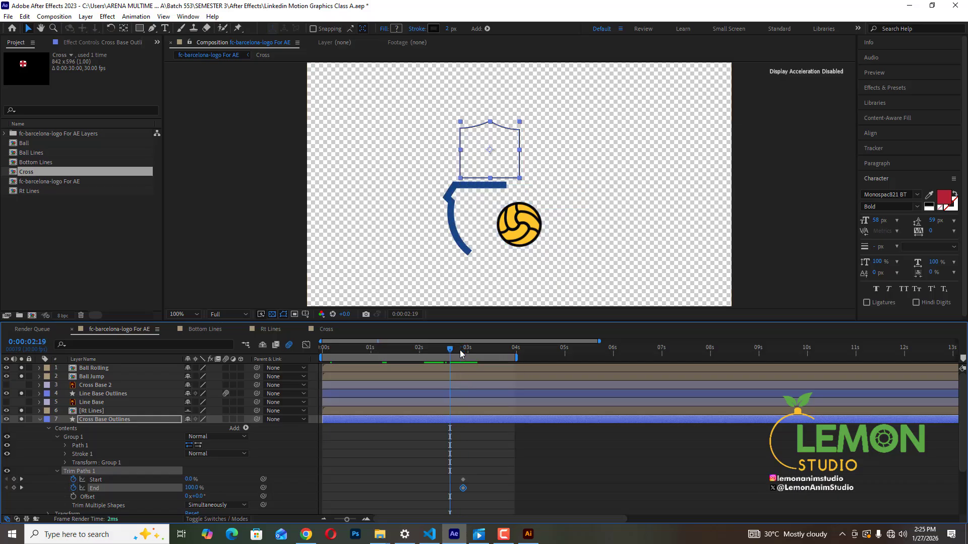
pyautogui.press('pageup')
pyautogui.press('pageup')
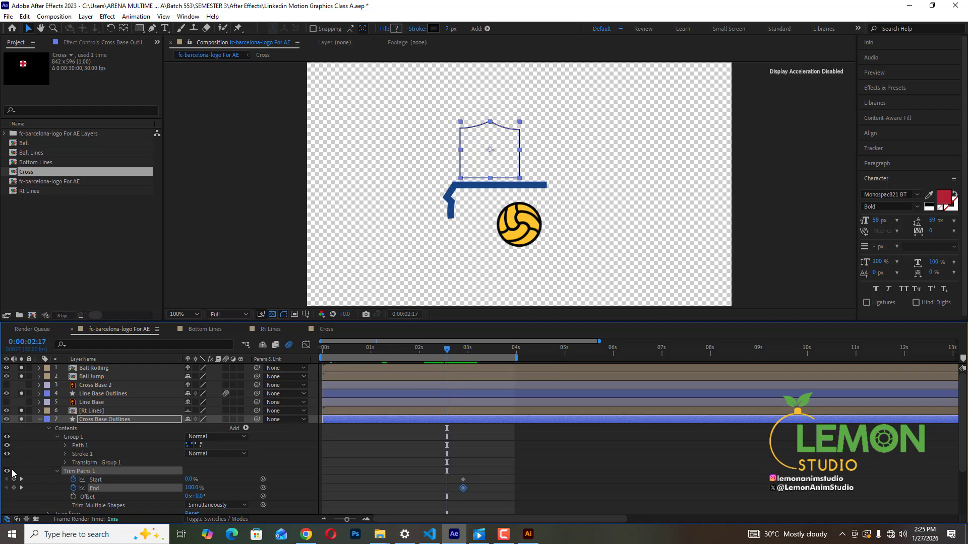
pyautogui.click(14, 480)
pyautogui.click(14, 488)
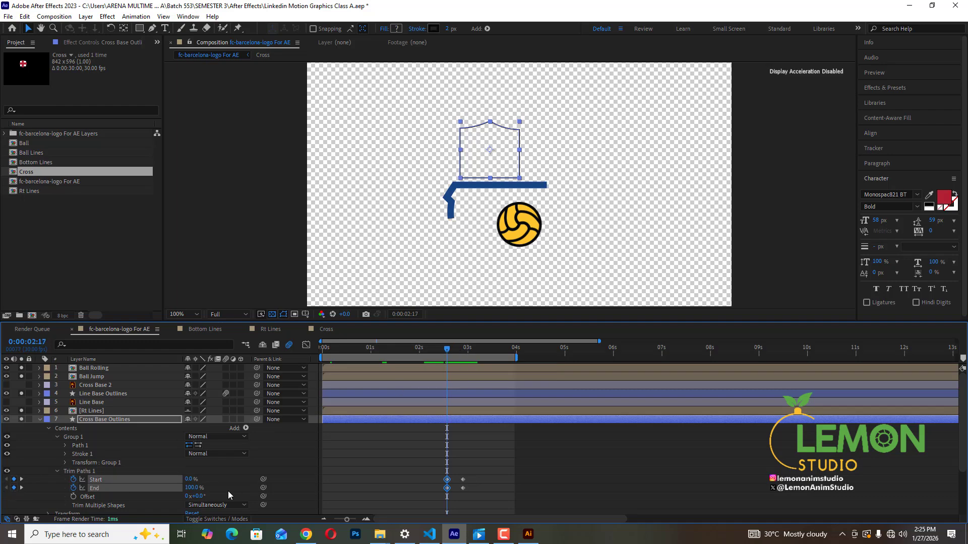
pyautogui.moveTo(192, 488); pyautogui.dragTo(146, 487)
pyautogui.click(124, 488)
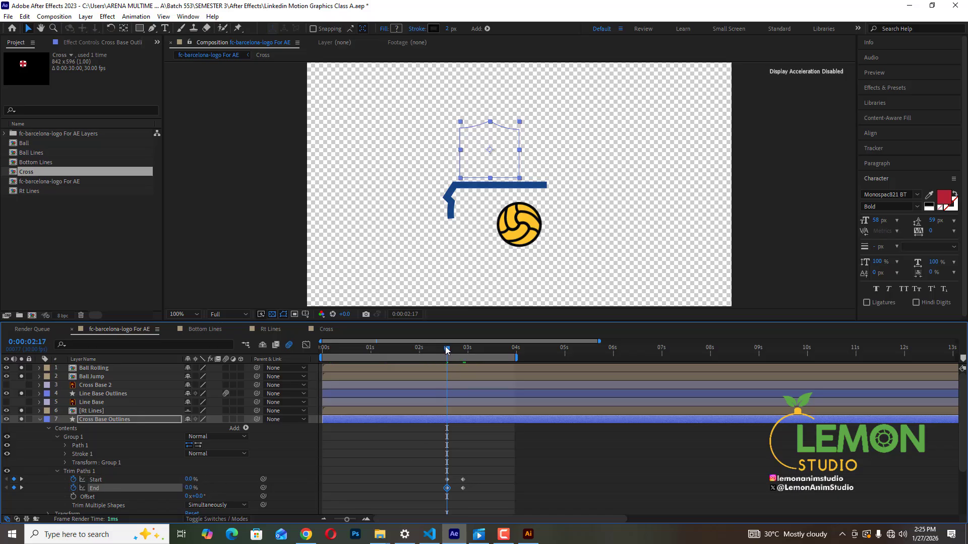
# Step: Offset the two Trim Paths End keyframes a few frames later and remove the keyframing from End, leaving it at 0%
pyautogui.moveTo(449, 353); pyautogui.dragTo(448, 356)
pyautogui.moveTo(472, 485)
pyautogui.mouseDown()
pyautogui.moveTo(437, 495)
pyautogui.moveTo(455, 491)
pyautogui.mouseUp()
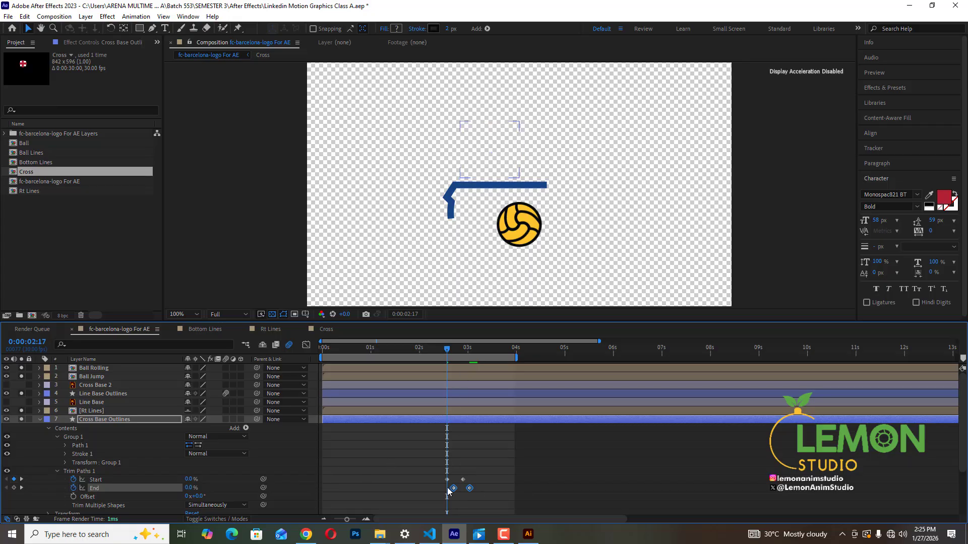
pyautogui.click(74, 488)
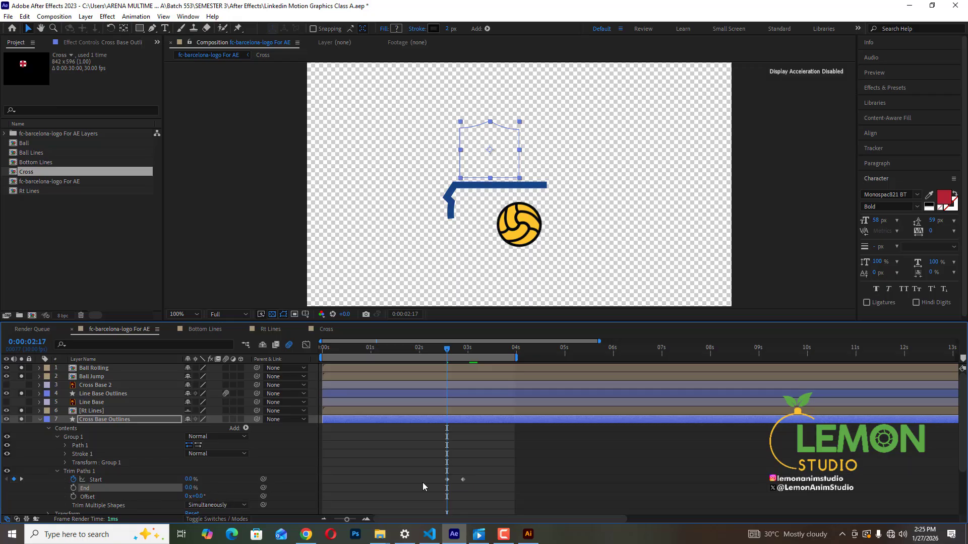
# Step: Set the Trim Paths Start keyframes at 0:00:02:27 and 0:00:02:17 to 100%
pyautogui.moveTo(449, 351); pyautogui.dragTo(462, 355)
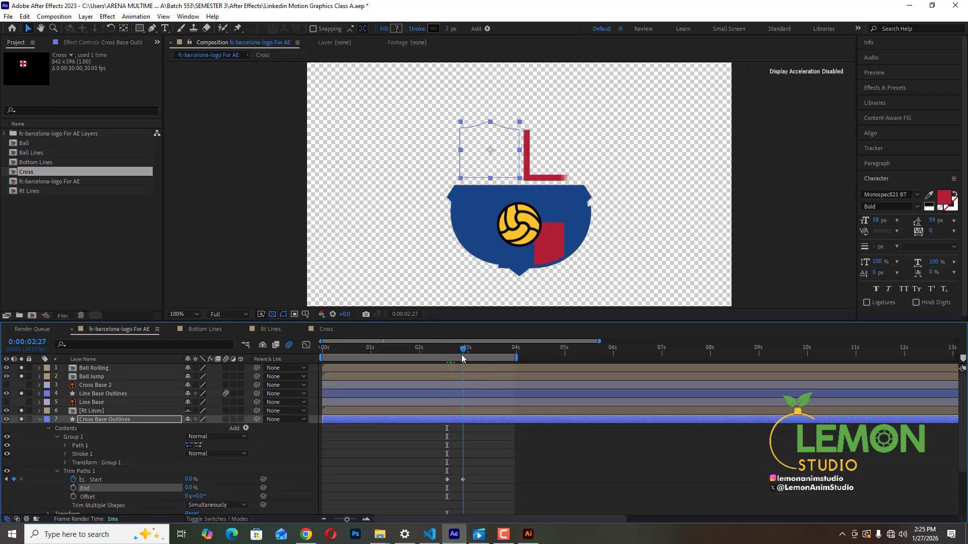
pyautogui.moveTo(190, 479); pyautogui.dragTo(414, 473)
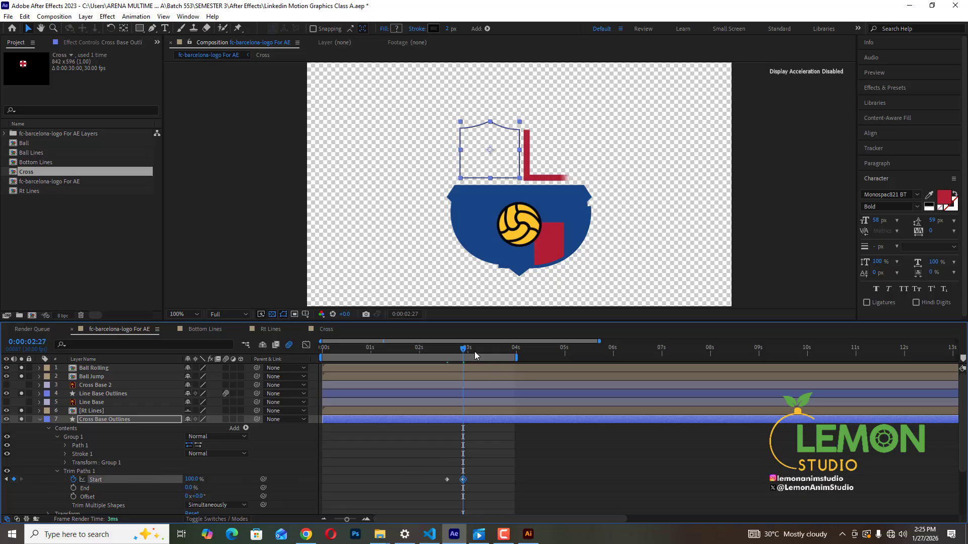
pyautogui.moveTo(463, 351); pyautogui.dragTo(446, 376)
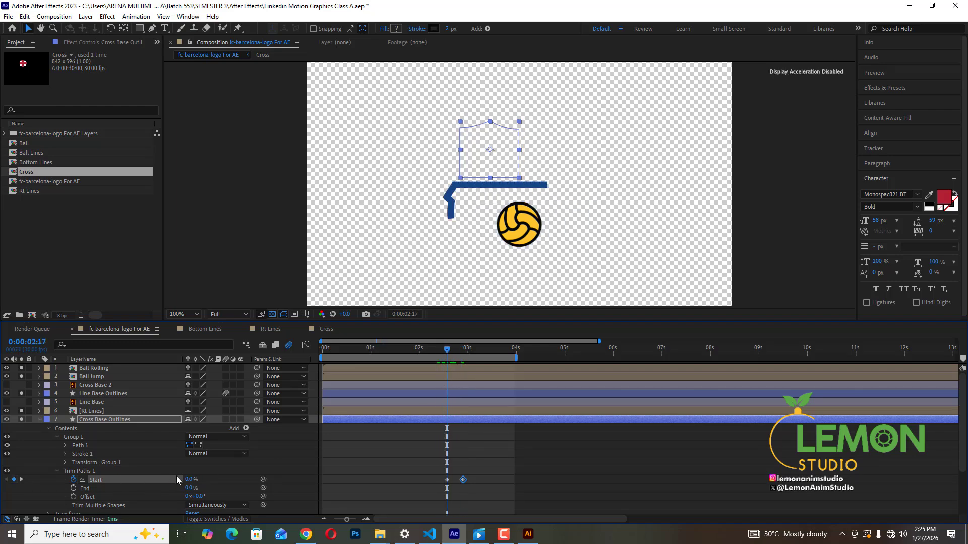
pyautogui.moveTo(188, 479); pyautogui.dragTo(252, 479)
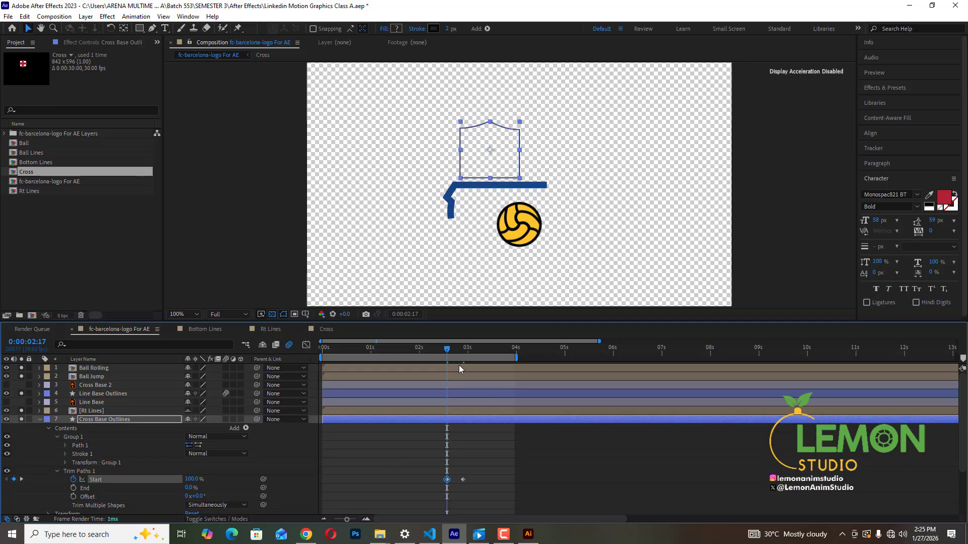
# Step: Set the Trim Paths Start keyframes at 0:00:02:27 and 0:00:02:17 to 0%
pyautogui.moveTo(449, 352); pyautogui.dragTo(464, 354)
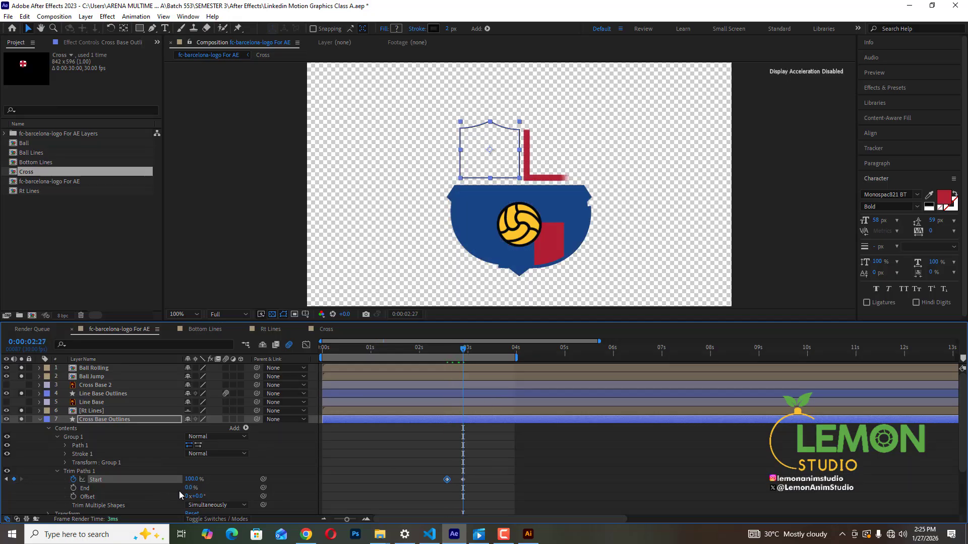
pyautogui.moveTo(188, 480)
pyautogui.mouseDown()
pyautogui.moveTo(135, 480)
pyautogui.moveTo(153, 477)
pyautogui.mouseUp()
pyautogui.moveTo(460, 352); pyautogui.dragTo(443, 357)
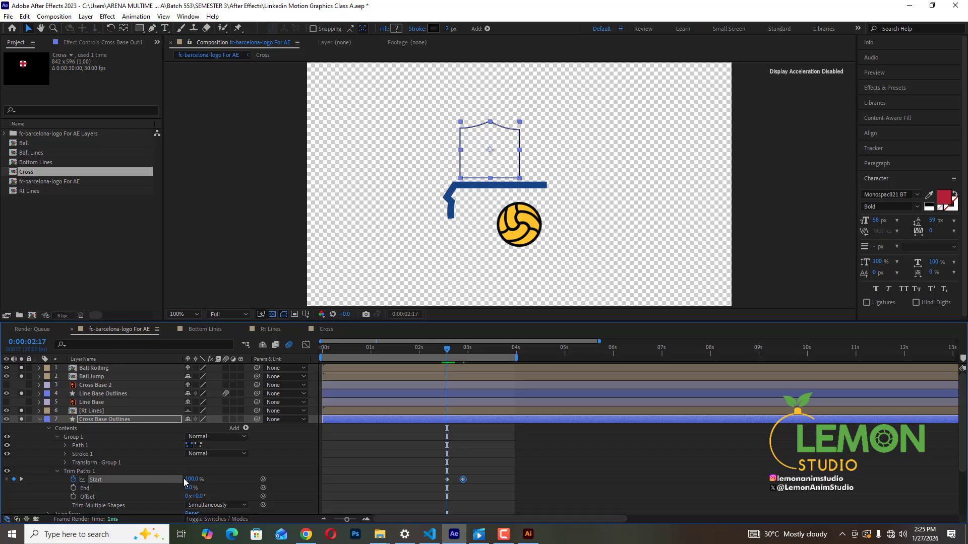
pyautogui.moveTo(190, 479); pyautogui.dragTo(94, 481)
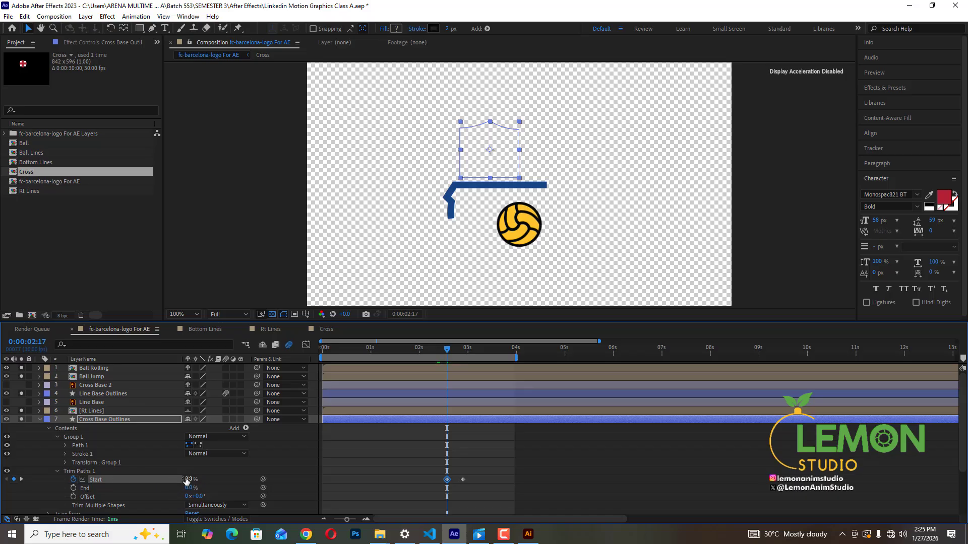
pyautogui.moveTo(185, 481); pyautogui.dragTo(193, 479)
pyautogui.moveTo(448, 352); pyautogui.dragTo(463, 353)
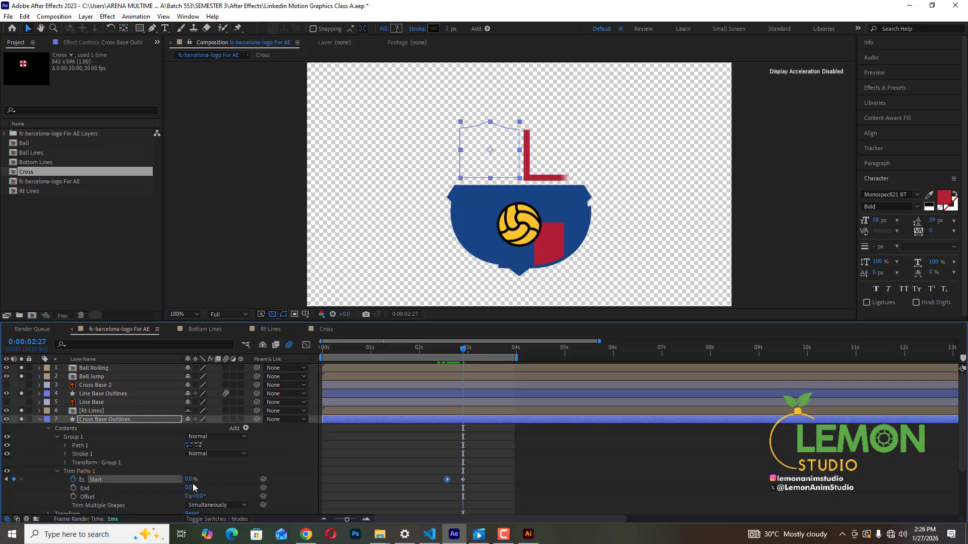
pyautogui.moveTo(190, 479); pyautogui.dragTo(195, 479)
# Step: Add Trim Paths End keyframes at 0:00:02:27 and 0:00:02:17
pyautogui.click(73, 488)
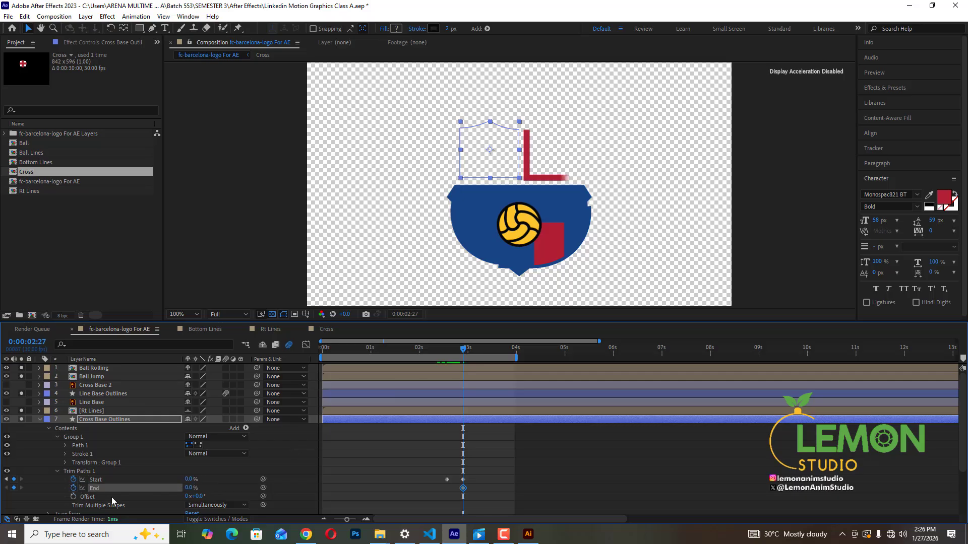
pyautogui.click(446, 355)
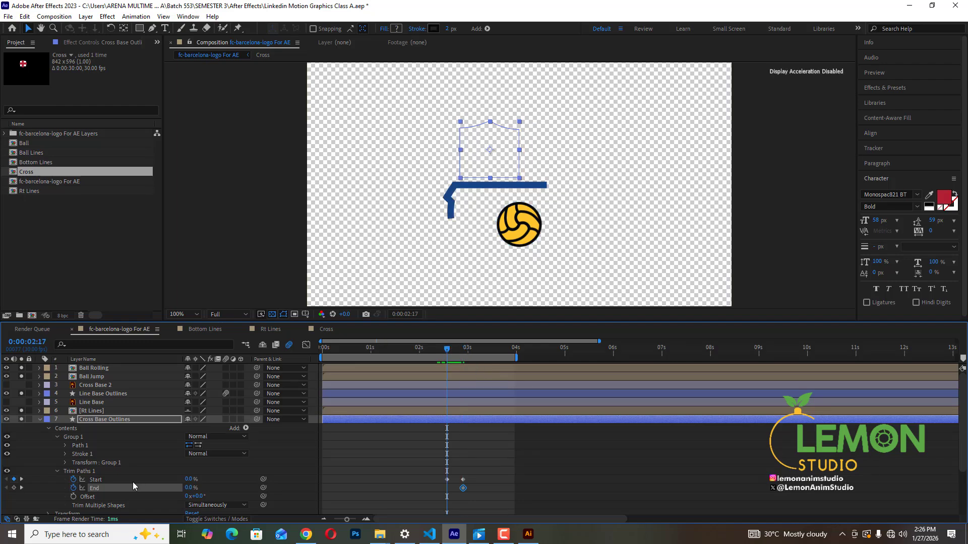
pyautogui.click(14, 488)
pyautogui.moveTo(476, 462); pyautogui.dragTo(432, 482)
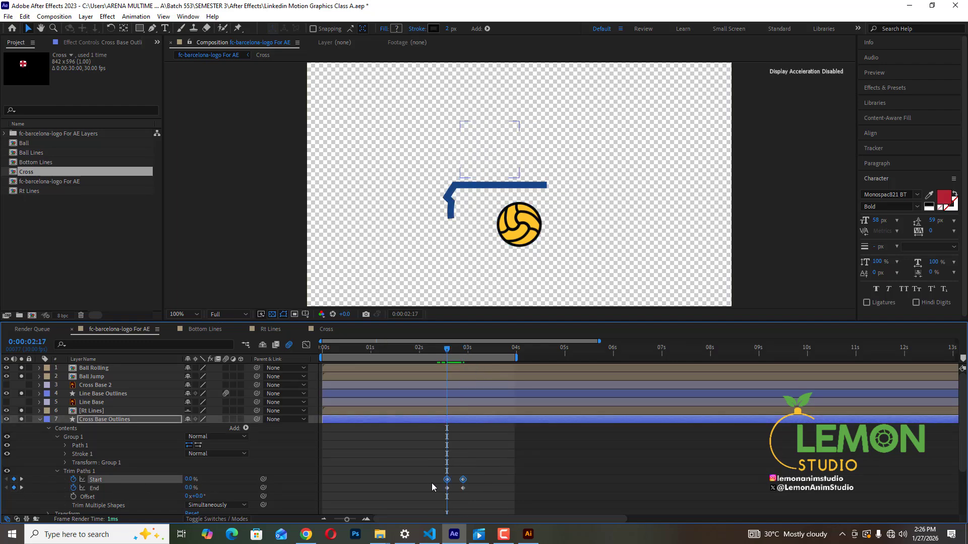
# Step: Remove the keyframing from Trim Paths Start and End, leaving Start at 0% and End at 100%
pyautogui.click(74, 480)
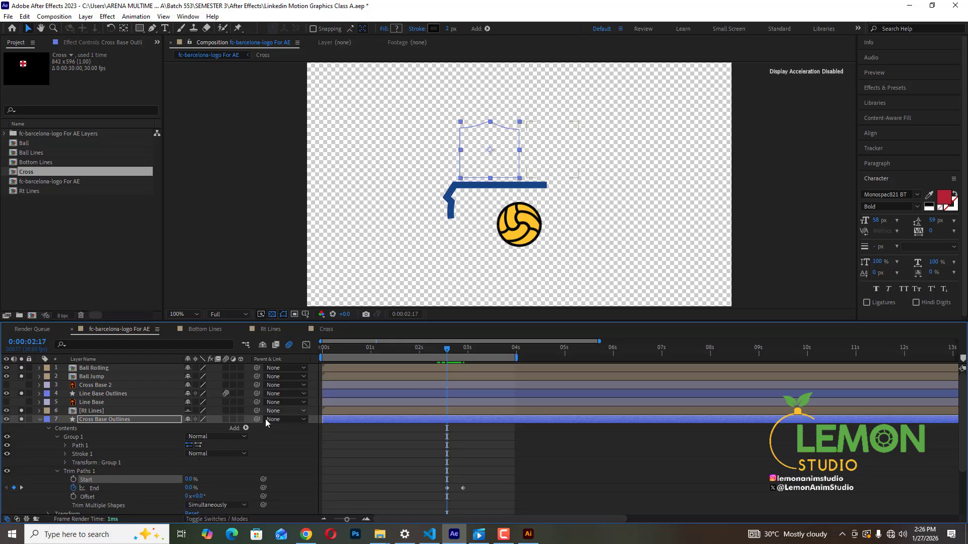
pyautogui.moveTo(188, 488); pyautogui.dragTo(199, 488)
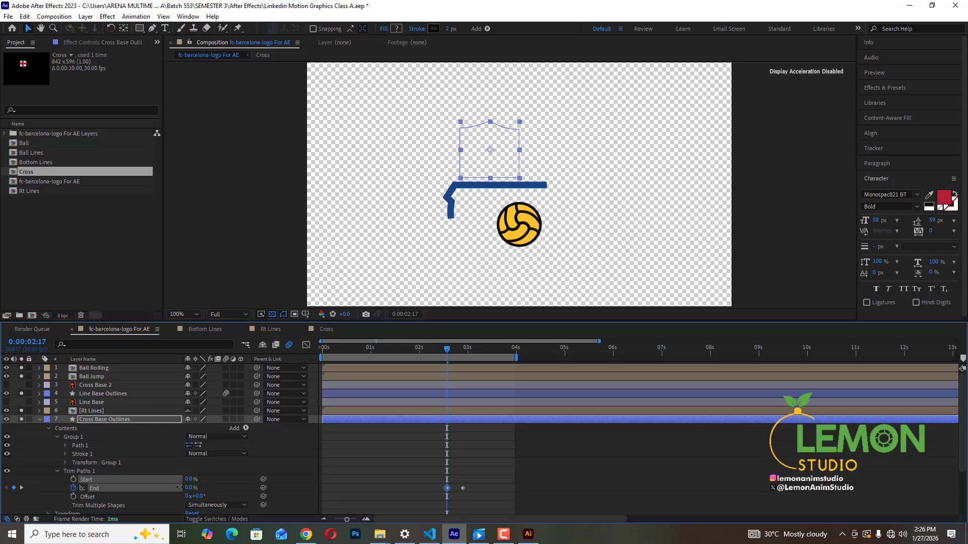
pyautogui.moveTo(179, 487); pyautogui.dragTo(222, 485)
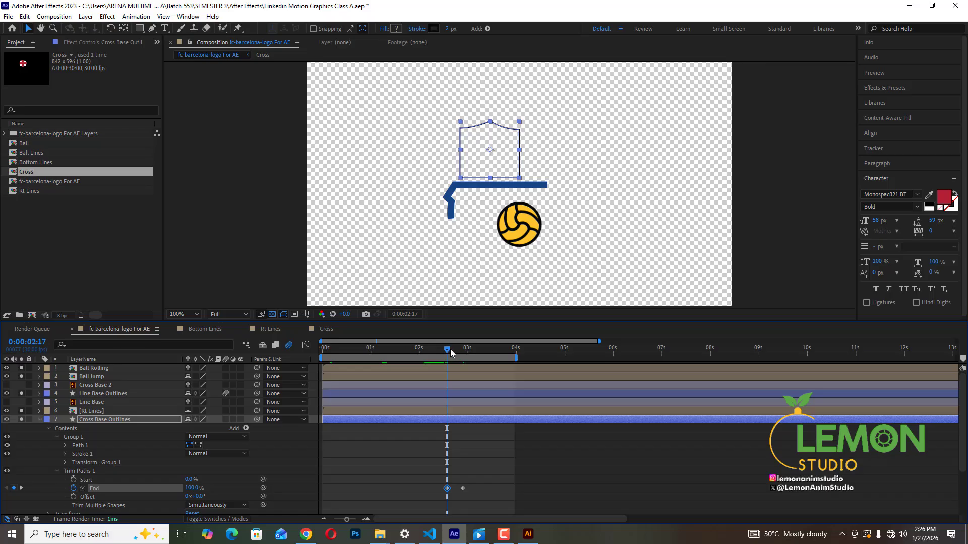
pyautogui.moveTo(450, 348); pyautogui.dragTo(450, 413)
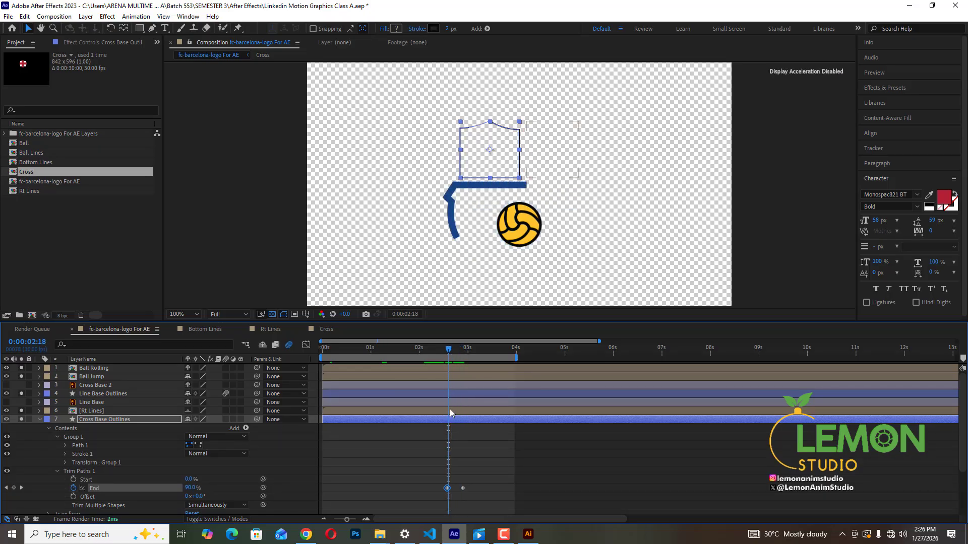
pyautogui.click(446, 349)
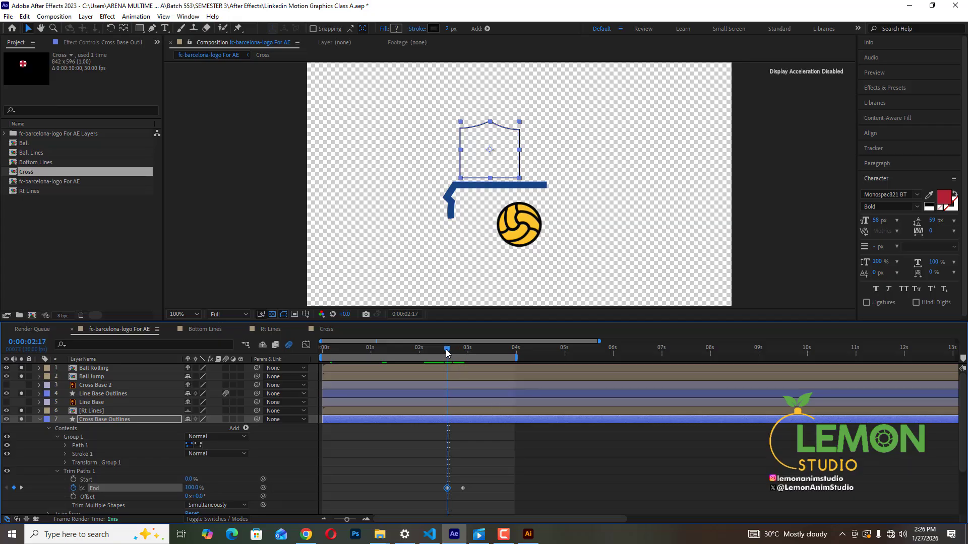
pyautogui.click(74, 488)
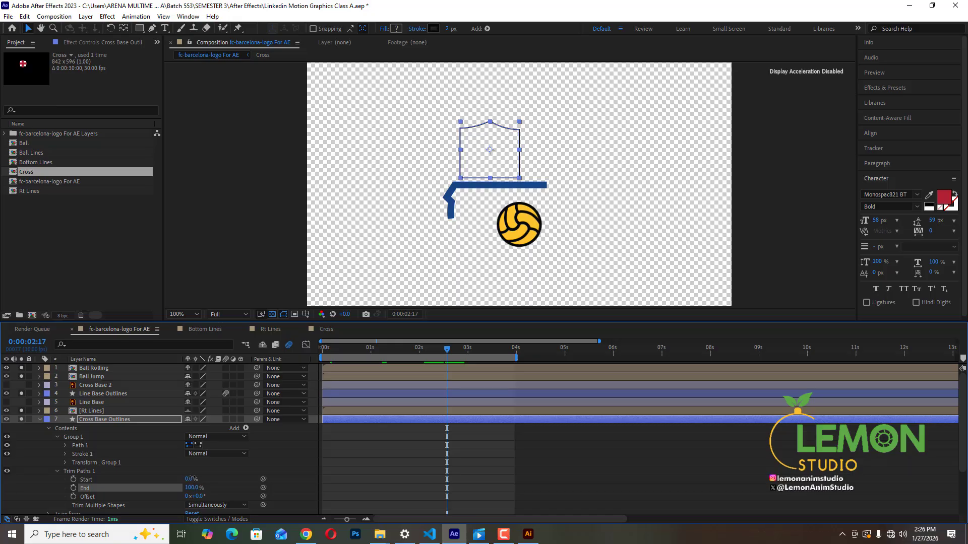
# Step: Try higher Trim Paths Start values on the shield outline and return Start to 0%
pyautogui.moveTo(188, 478); pyautogui.dragTo(263, 478)
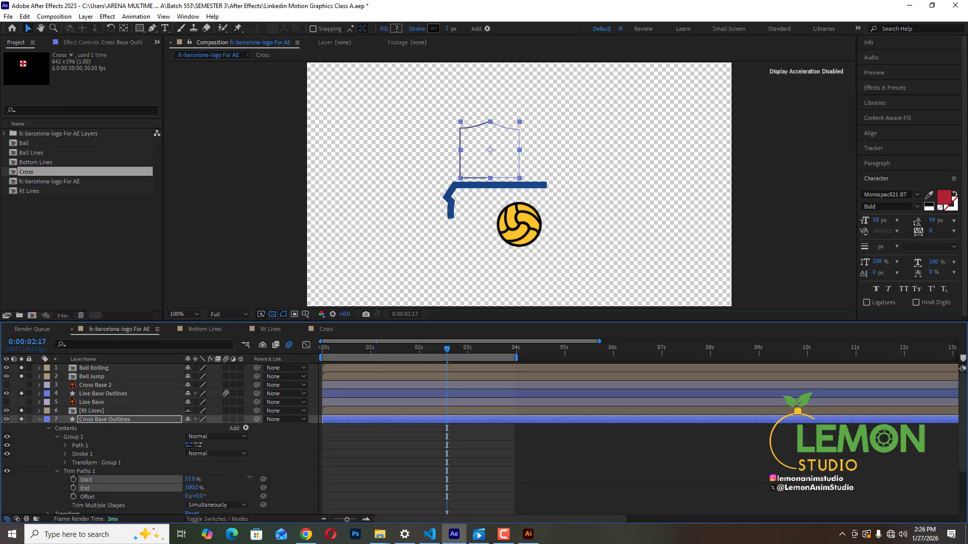
pyautogui.moveTo(249, 477); pyautogui.dragTo(219, 477)
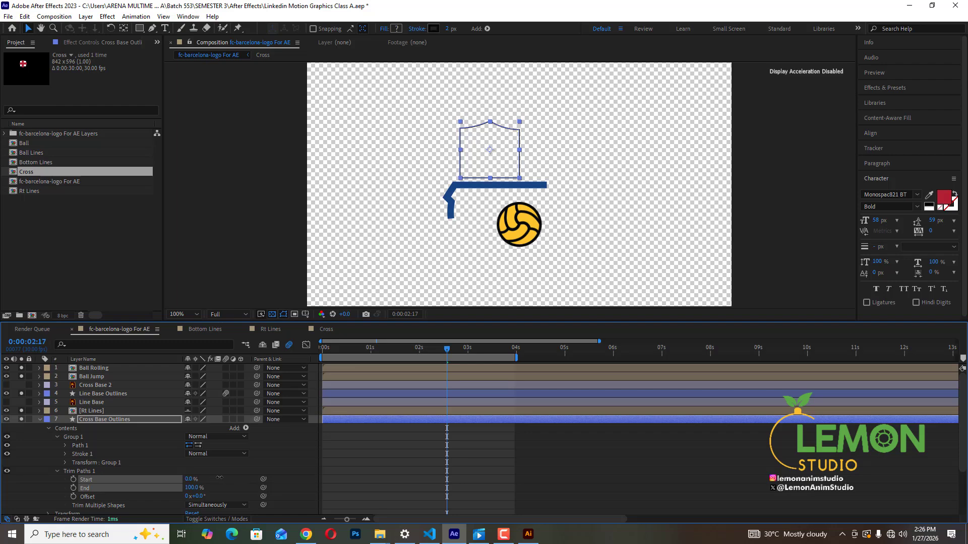
pyautogui.moveTo(219, 477); pyautogui.dragTo(189, 479)
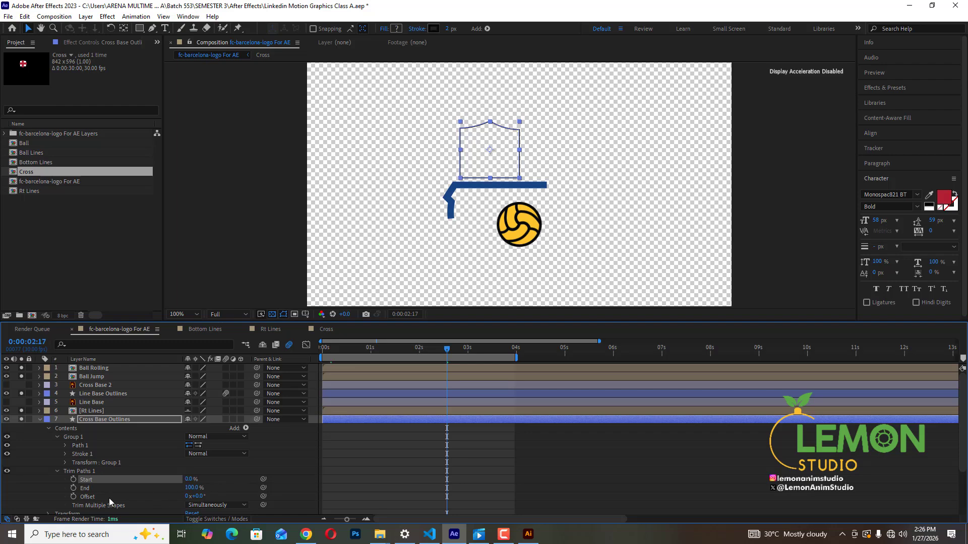
# Step: Keyframe Trim Paths Start from 100% at 0:00:02:17 to 0% at 0:00:02:27
pyautogui.click(74, 480)
pyautogui.press('space')
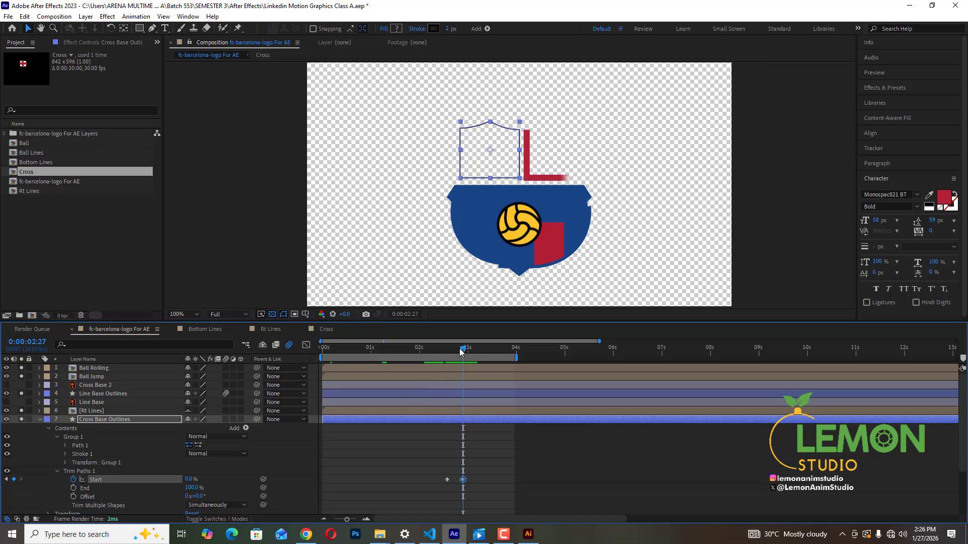
pyautogui.moveTo(462, 349); pyautogui.dragTo(447, 357)
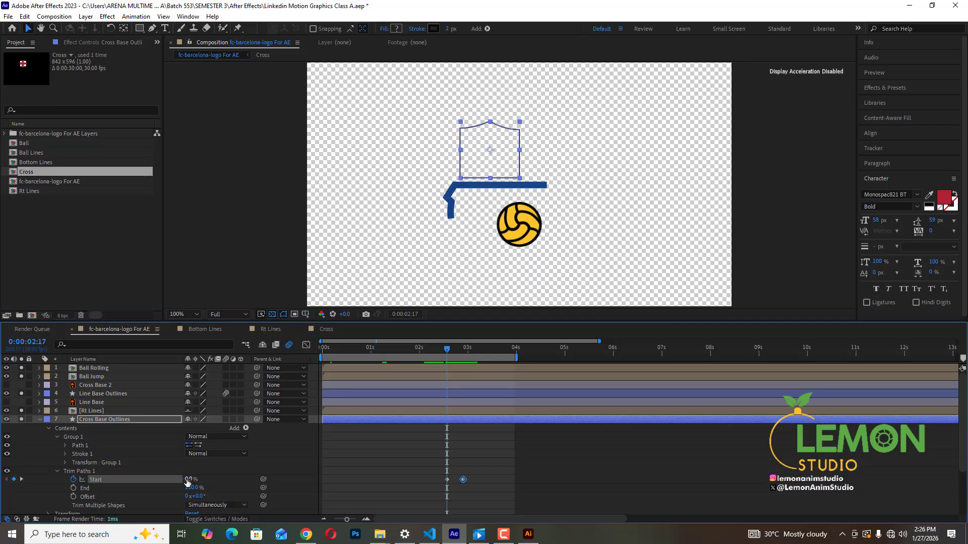
pyautogui.moveTo(188, 480); pyautogui.dragTo(252, 476)
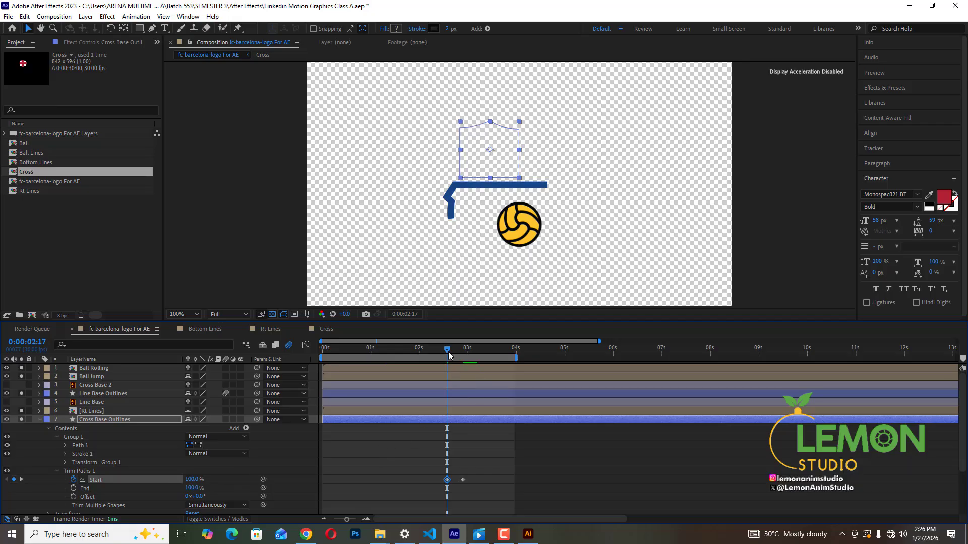
pyautogui.moveTo(447, 349)
pyautogui.mouseDown()
pyautogui.moveTo(474, 352)
pyautogui.moveTo(446, 364)
pyautogui.mouseUp()
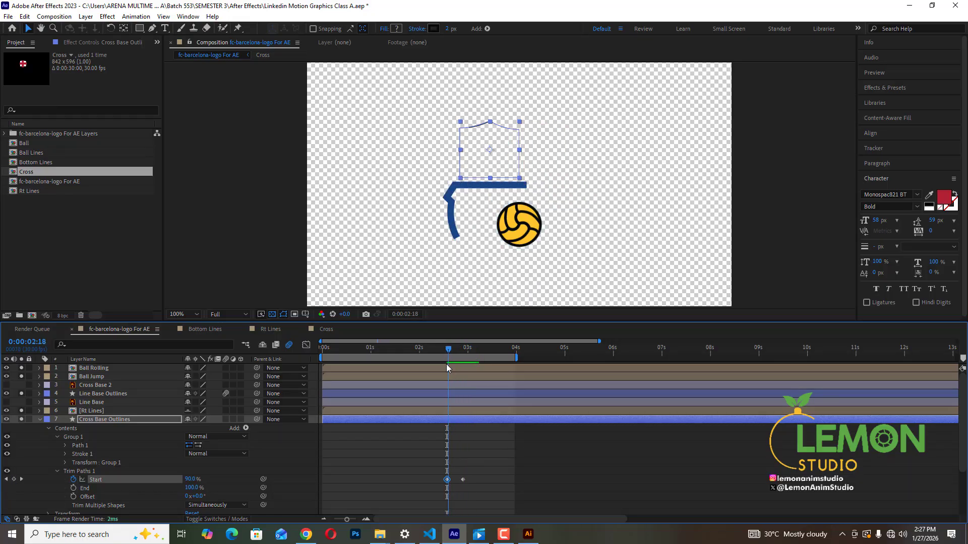
# Step: Keyframe Trim Paths End from 100% at 0:00:02:22 to 0% five frames after the last Start keyframe, and preview the outline animation
pyautogui.click(72, 488)
pyautogui.moveTo(486, 361); pyautogui.dragTo(472, 352)
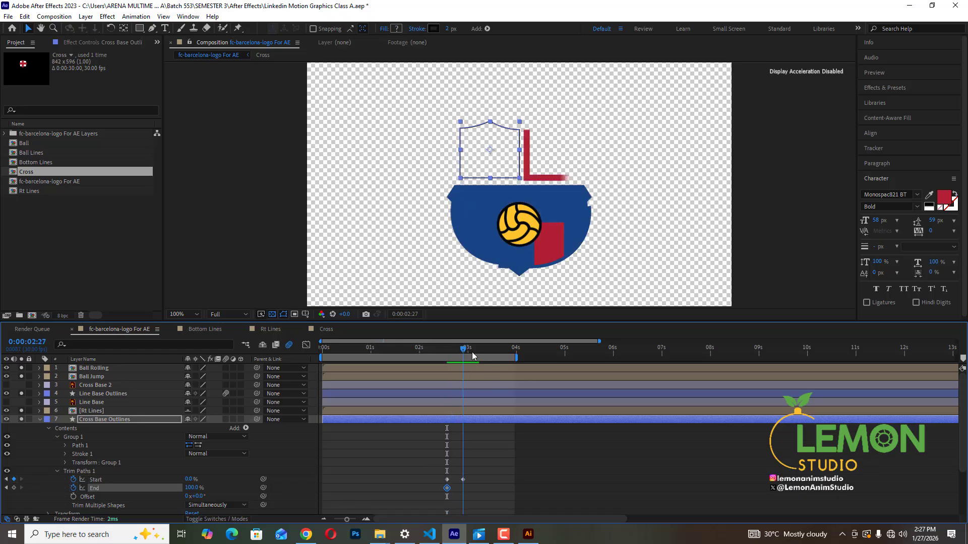
pyautogui.moveTo(187, 492); pyautogui.dragTo(80, 488)
pyautogui.moveTo(485, 503); pyautogui.dragTo(455, 491)
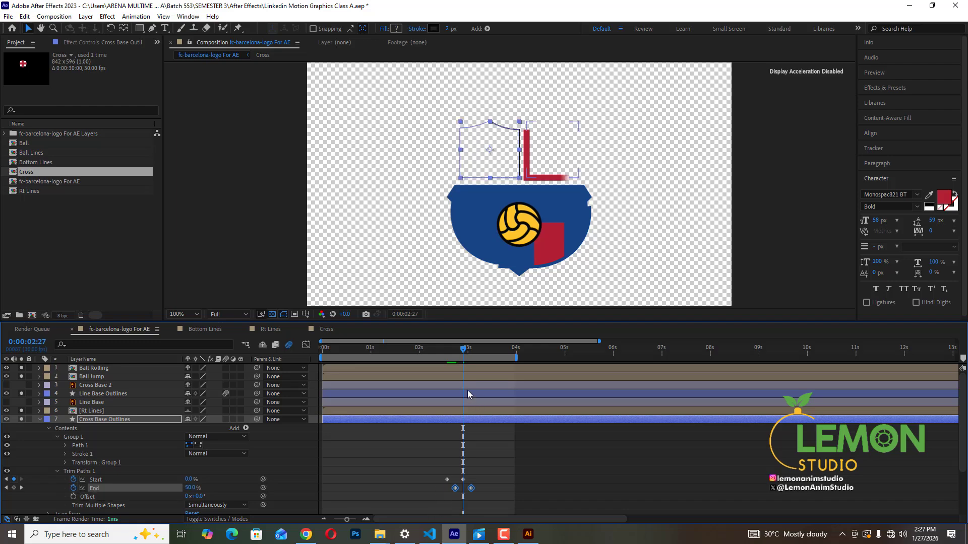
pyautogui.moveTo(462, 356); pyautogui.dragTo(445, 364)
pyautogui.press('space')
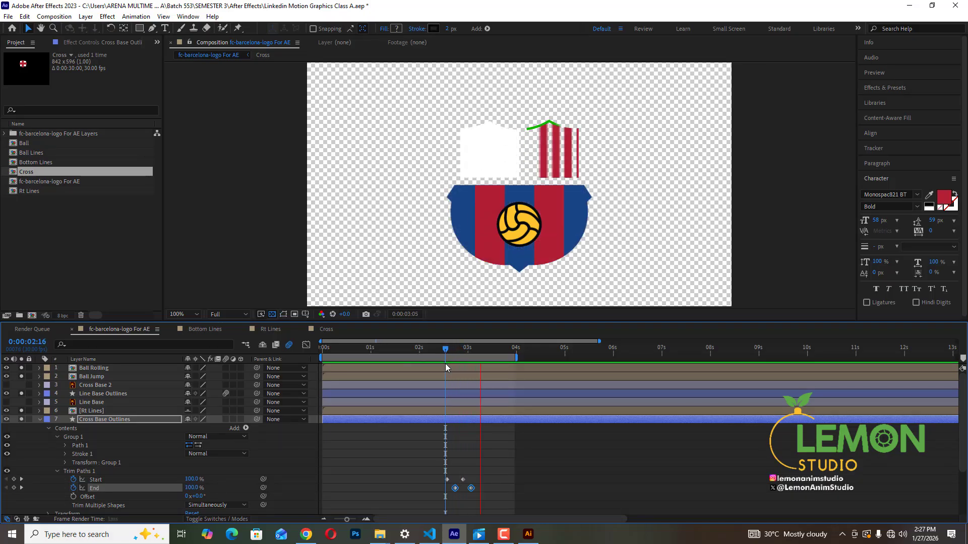
pyautogui.press('space')
pyautogui.moveTo(452, 349); pyautogui.dragTo(447, 355)
pyautogui.press('space')
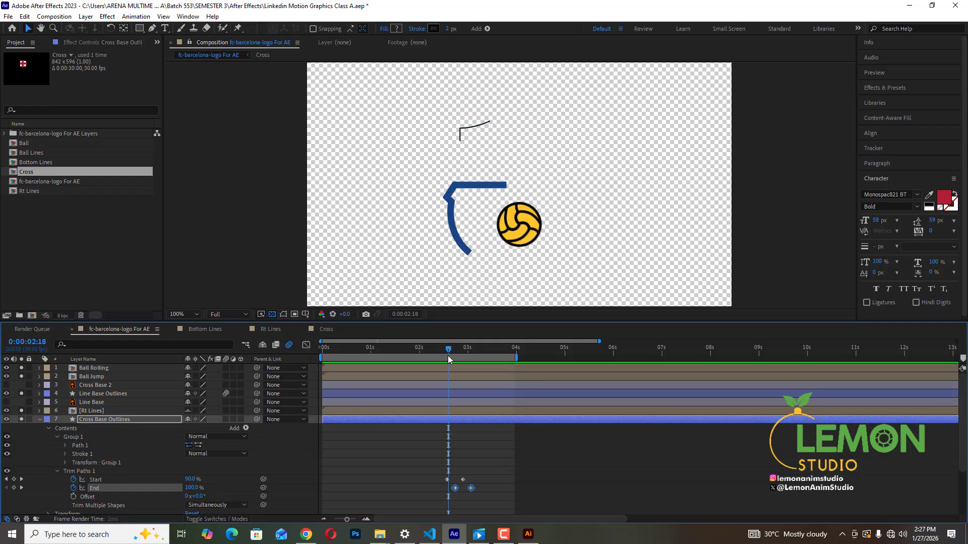
pyautogui.press('space')
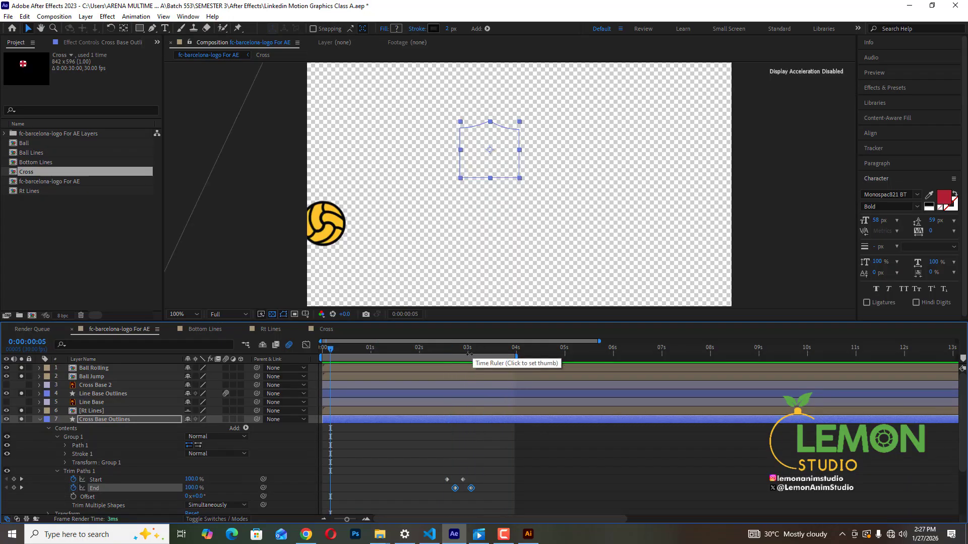
# Step: Enable keyframing for Stroke 1's Color and Stroke Width and place both keyframes at 0:00:02:17
pyautogui.click(446, 358)
pyautogui.moveTo(452, 361)
pyautogui.mouseDown()
pyautogui.moveTo(474, 362)
pyautogui.moveTo(457, 364)
pyautogui.mouseUp()
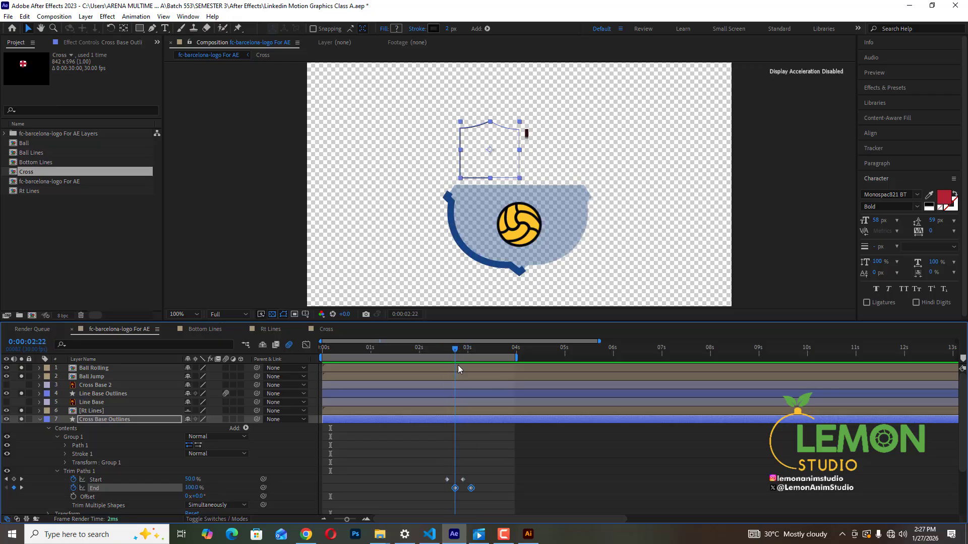
pyautogui.click(66, 454)
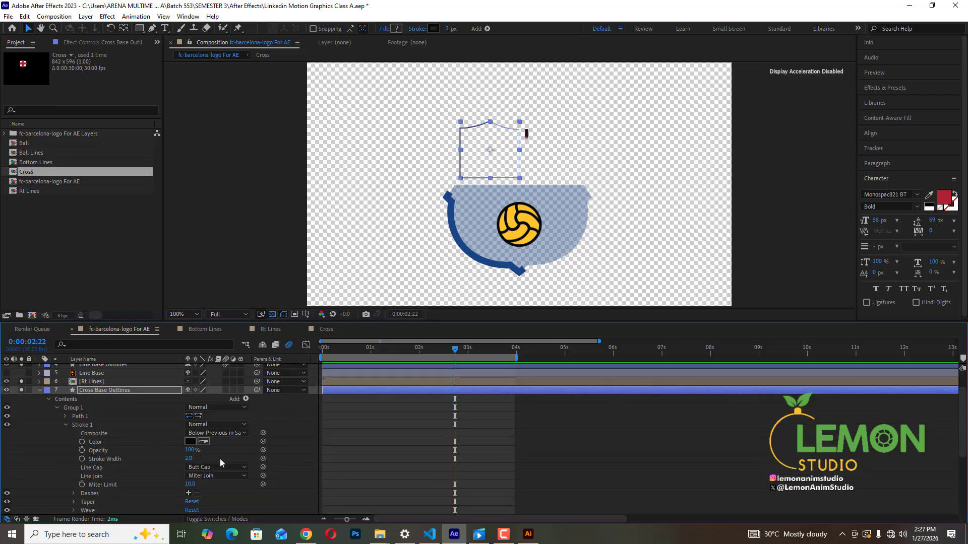
pyautogui.click(81, 458)
pyautogui.click(83, 442)
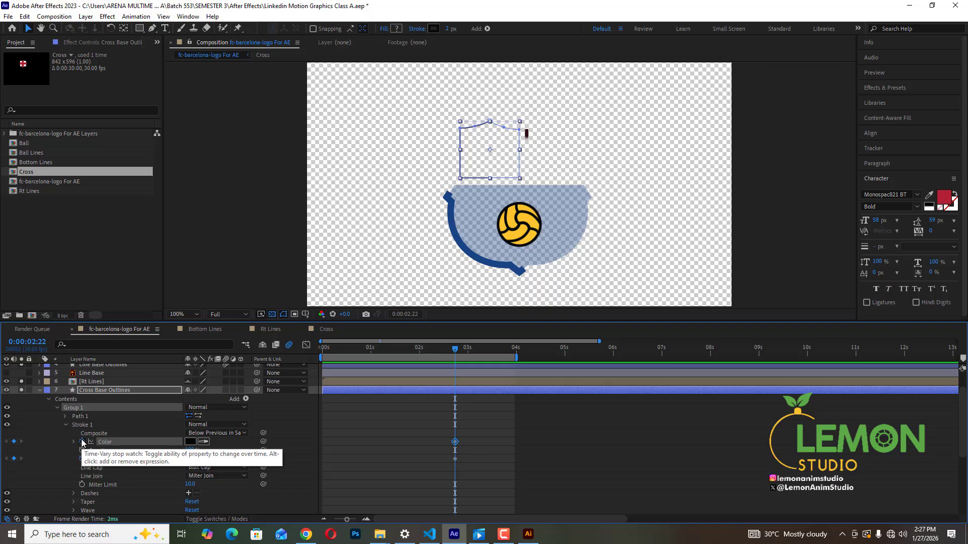
pyautogui.scroll(-1, 476, 404)
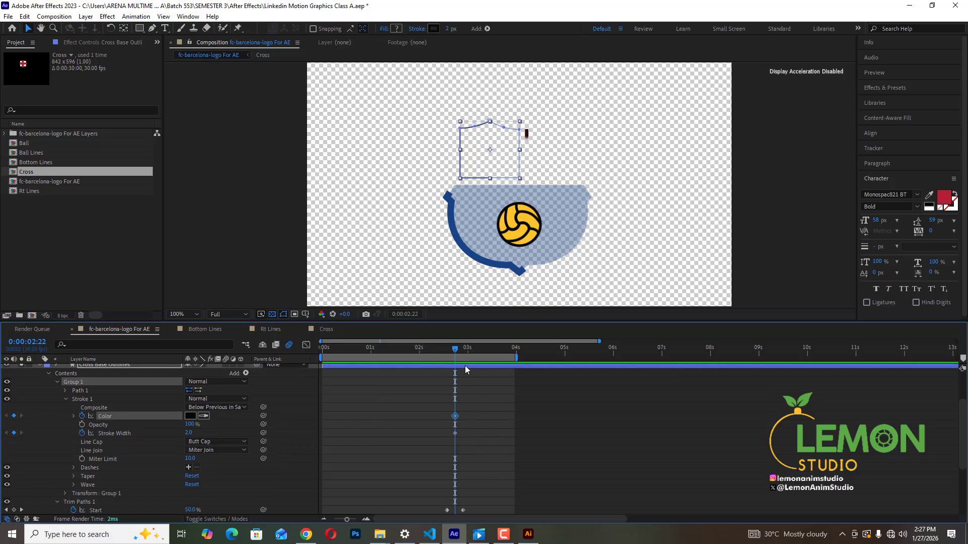
pyautogui.moveTo(468, 412); pyautogui.dragTo(451, 438)
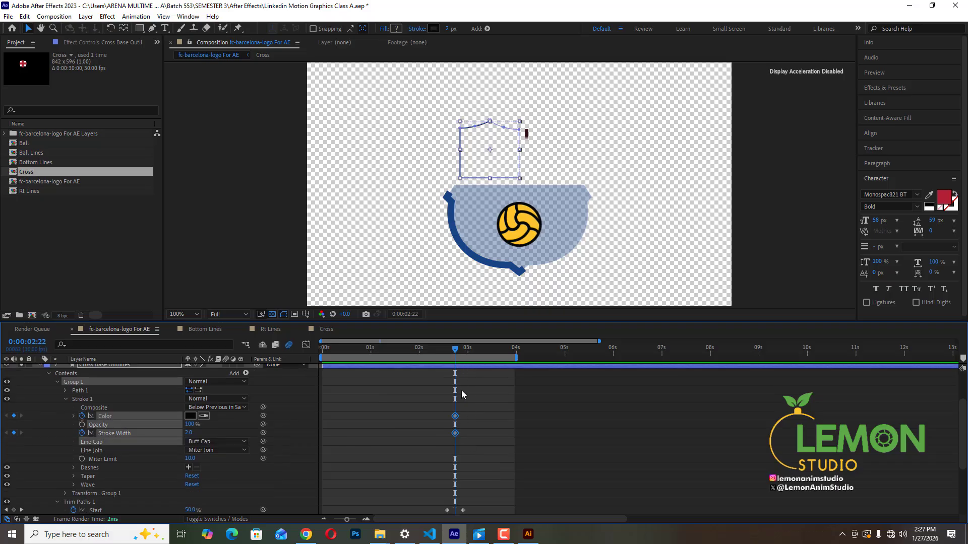
pyautogui.click(446, 355)
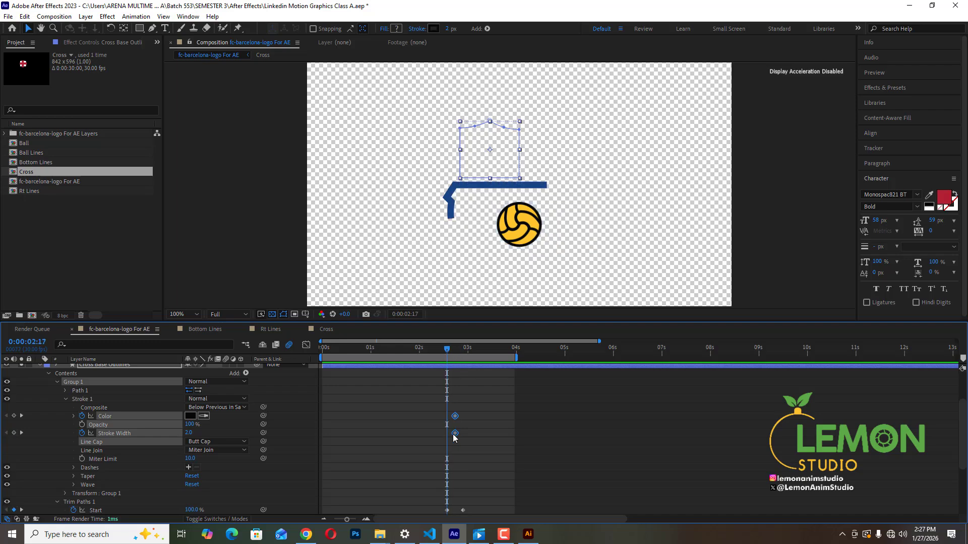
pyautogui.moveTo(453, 434); pyautogui.dragTo(449, 434)
# Step: Add Color and Stroke Width keyframes to Stroke 1 at 0:00:02:22, 0:00:02:27 and 0:00:03:02
pyautogui.click(454, 348)
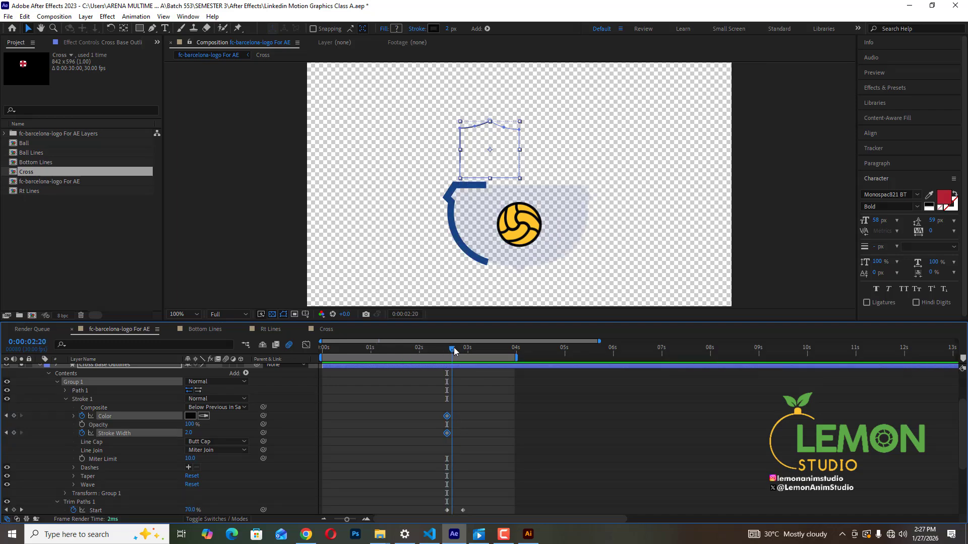
pyautogui.moveTo(454, 347); pyautogui.dragTo(455, 347)
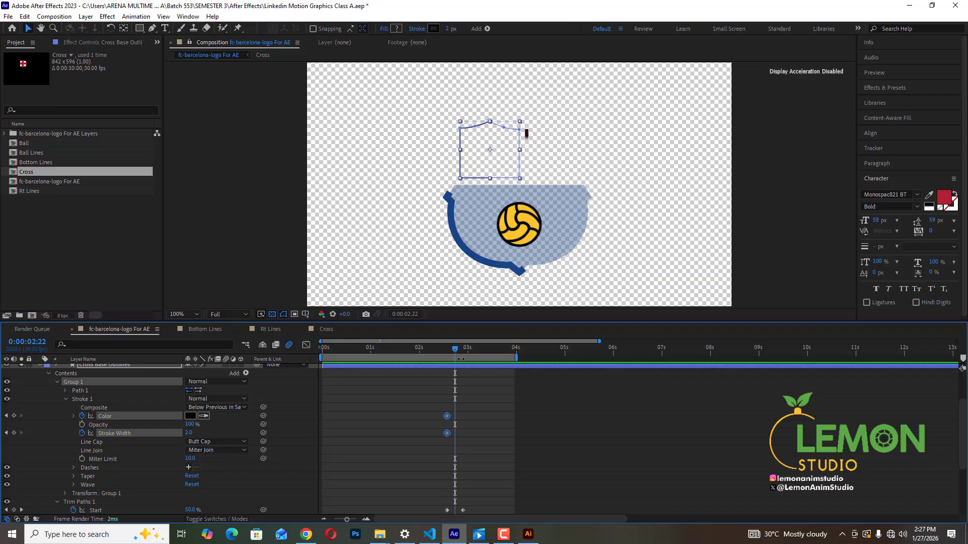
pyautogui.scroll(-1, 480, 430)
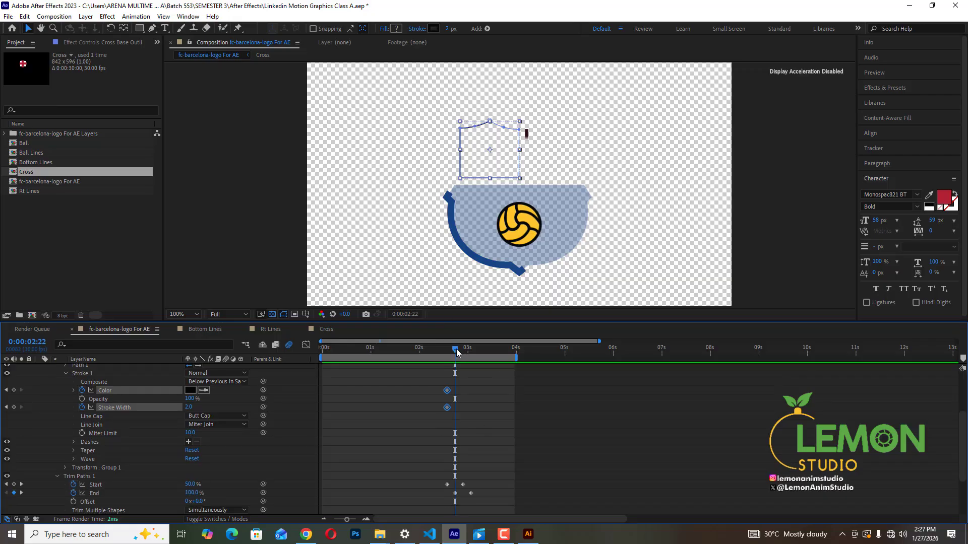
pyautogui.click(13, 390)
pyautogui.click(14, 407)
pyautogui.moveTo(459, 349); pyautogui.dragTo(463, 349)
pyautogui.click(13, 390)
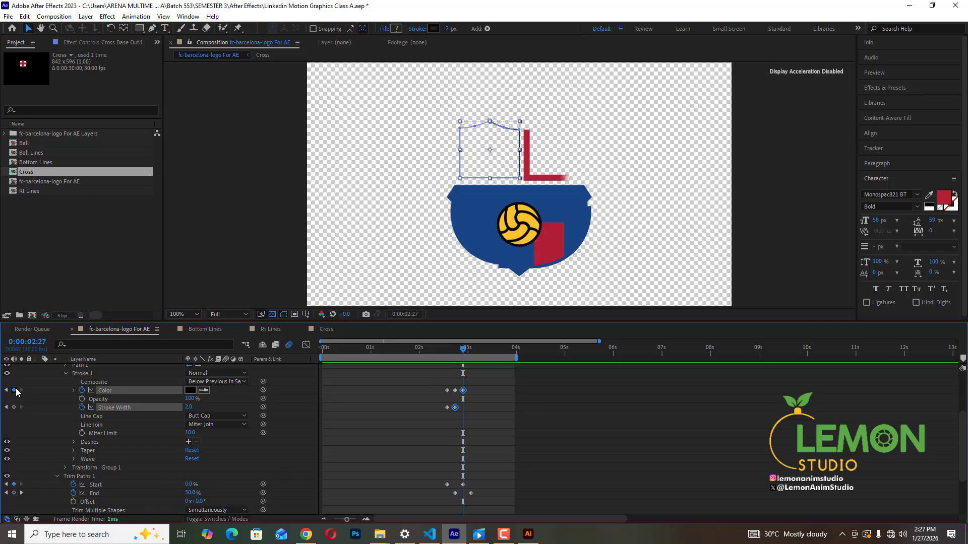
pyautogui.click(13, 407)
pyautogui.moveTo(467, 349); pyautogui.dragTo(475, 350)
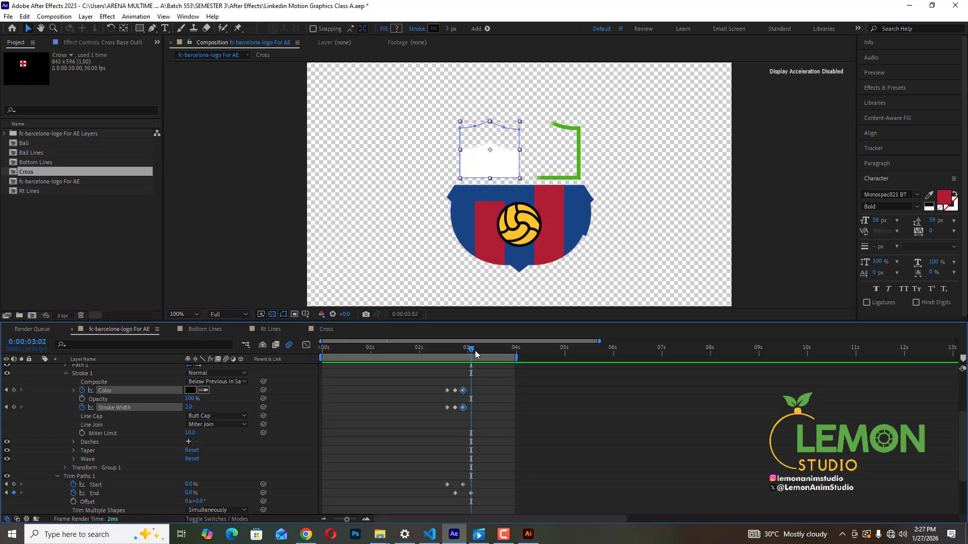
pyautogui.click(13, 390)
pyautogui.click(14, 407)
# Step: Set Stroke 1's Stroke Width keyframes to 13 at 0:00:02:22, 9 at 0:00:02:27 and 6 at 0:00:03:02
pyautogui.moveTo(469, 352); pyautogui.dragTo(455, 353)
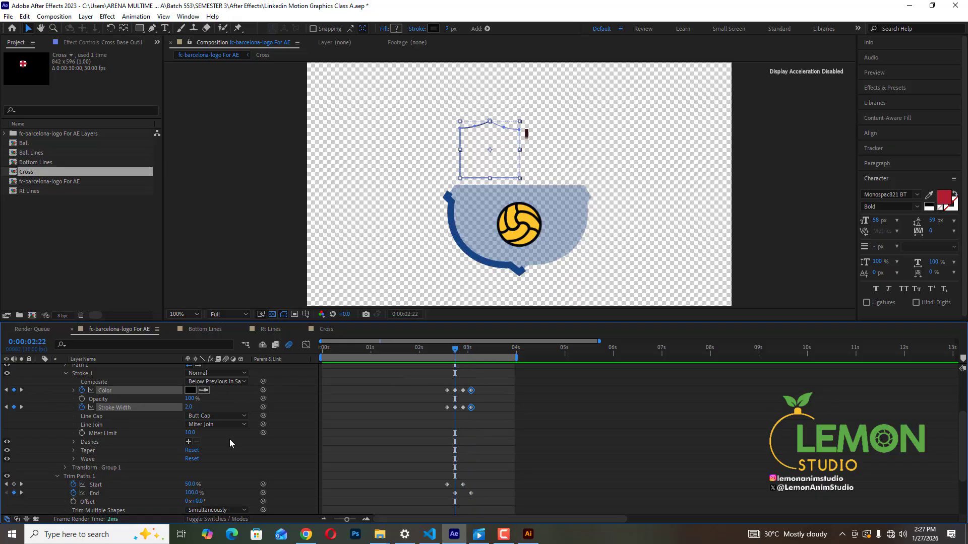
pyautogui.click(203, 407)
pyautogui.moveTo(185, 407); pyautogui.dragTo(191, 406)
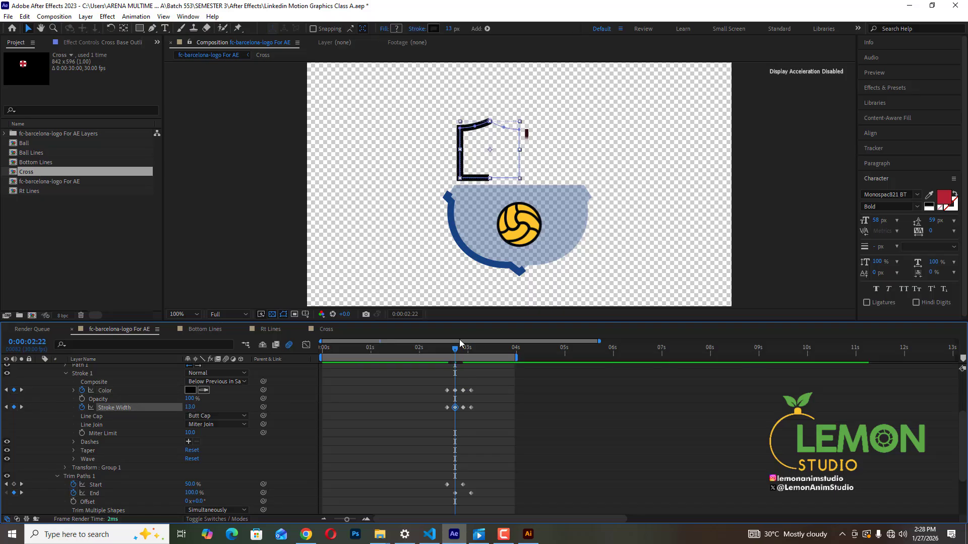
pyautogui.moveTo(461, 350); pyautogui.dragTo(464, 351)
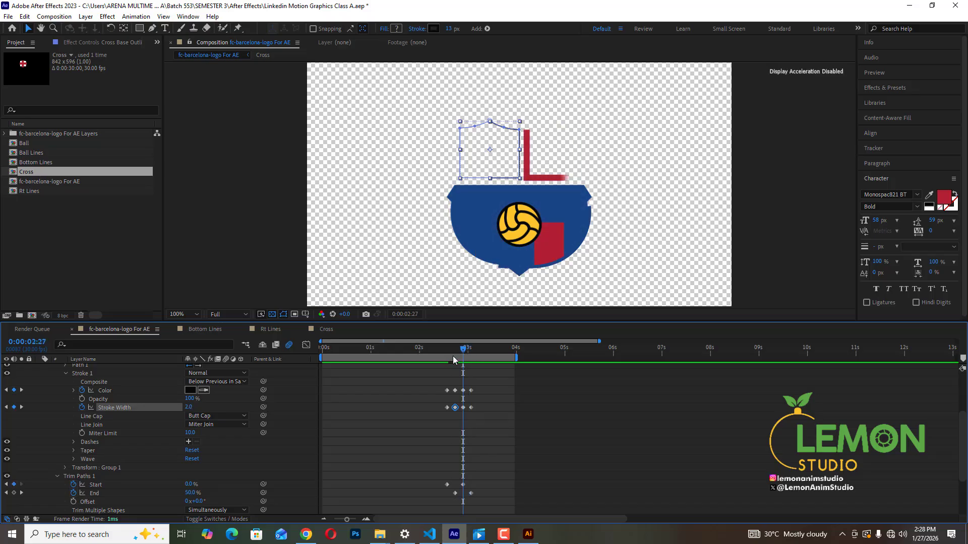
pyautogui.moveTo(191, 409)
pyautogui.mouseDown()
pyautogui.moveTo(217, 407)
pyautogui.moveTo(193, 406)
pyautogui.mouseUp()
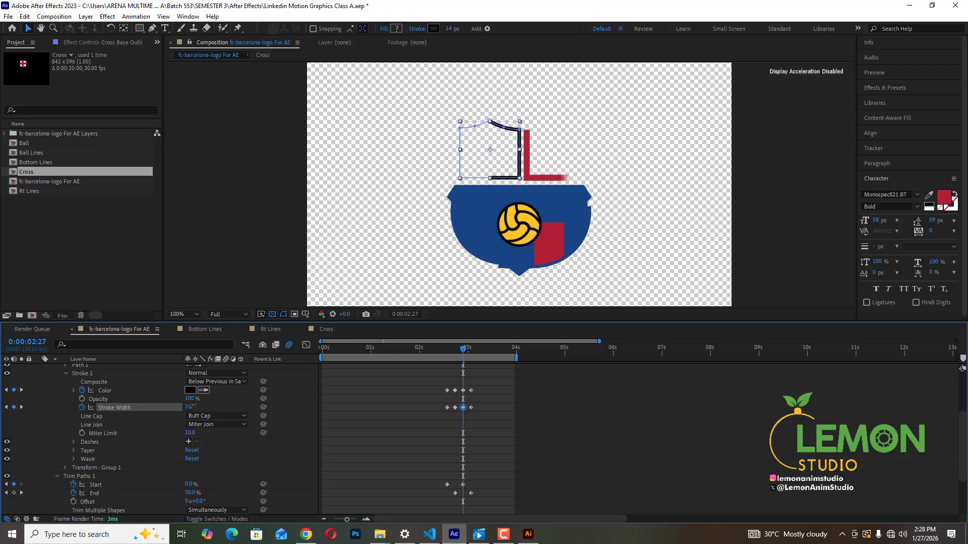
pyautogui.moveTo(193, 406); pyautogui.dragTo(195, 405)
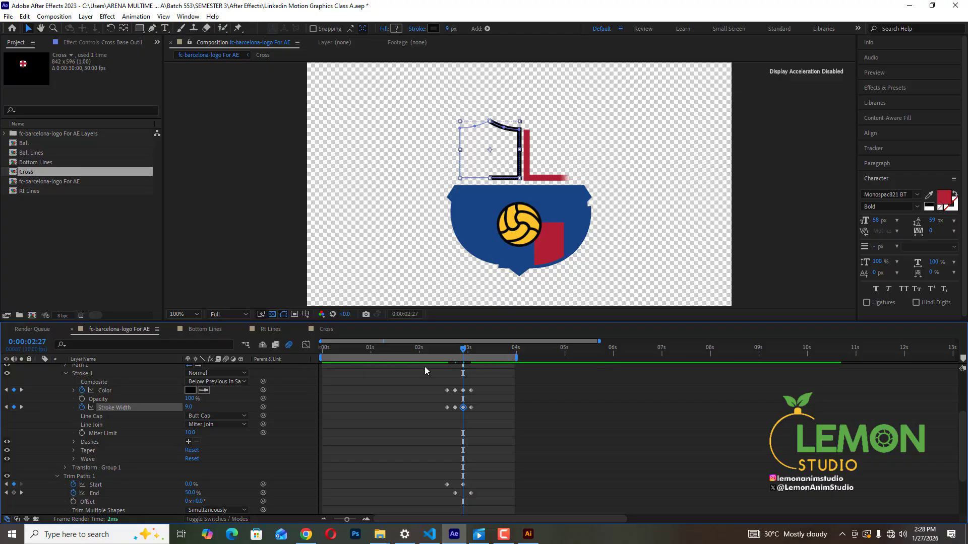
pyautogui.moveTo(462, 354); pyautogui.dragTo(473, 353)
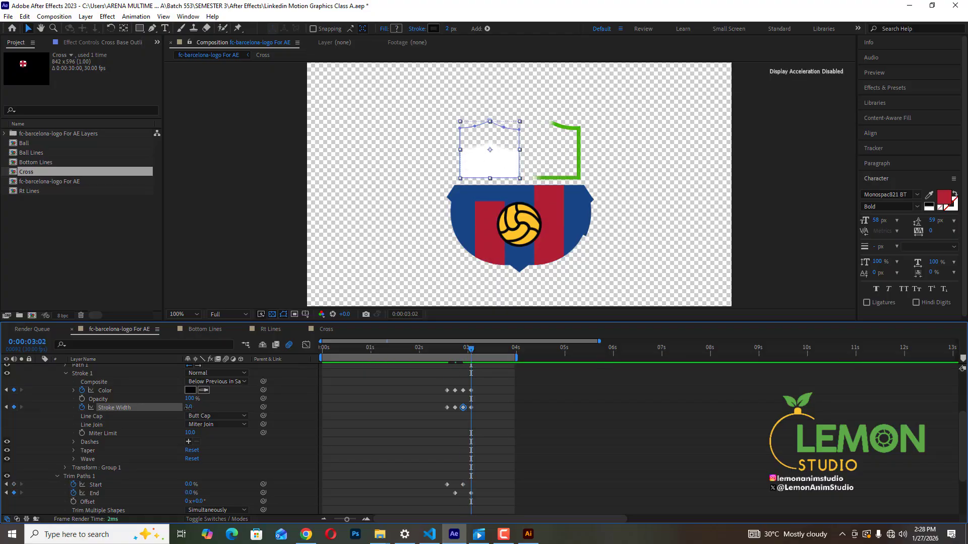
pyautogui.moveTo(186, 407); pyautogui.dragTo(188, 407)
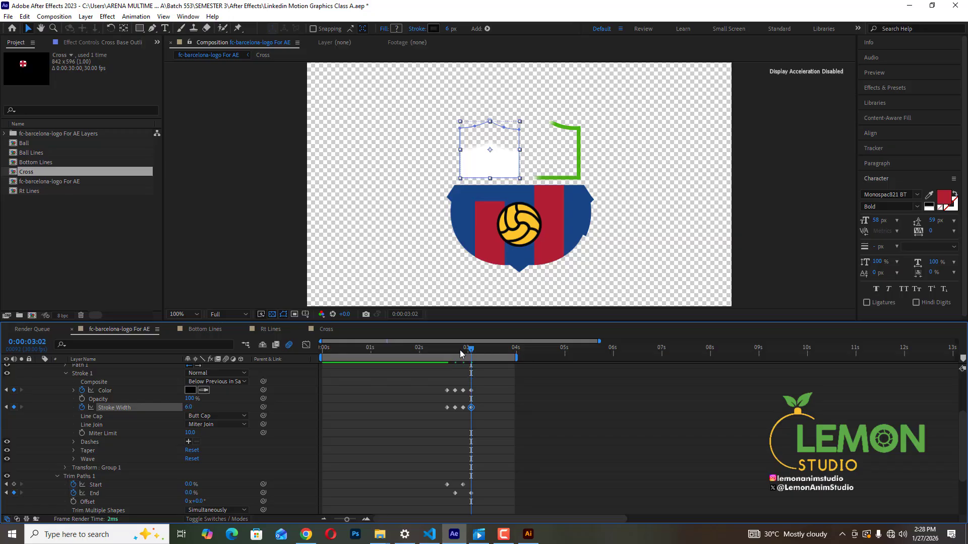
# Step: Set Stroke 1's Color keyframe at 0:00:02:22 to bright blue 00AAFF
pyautogui.moveTo(460, 350)
pyautogui.mouseDown()
pyautogui.moveTo(447, 367)
pyautogui.moveTo(471, 369)
pyautogui.moveTo(452, 372)
pyautogui.mouseUp()
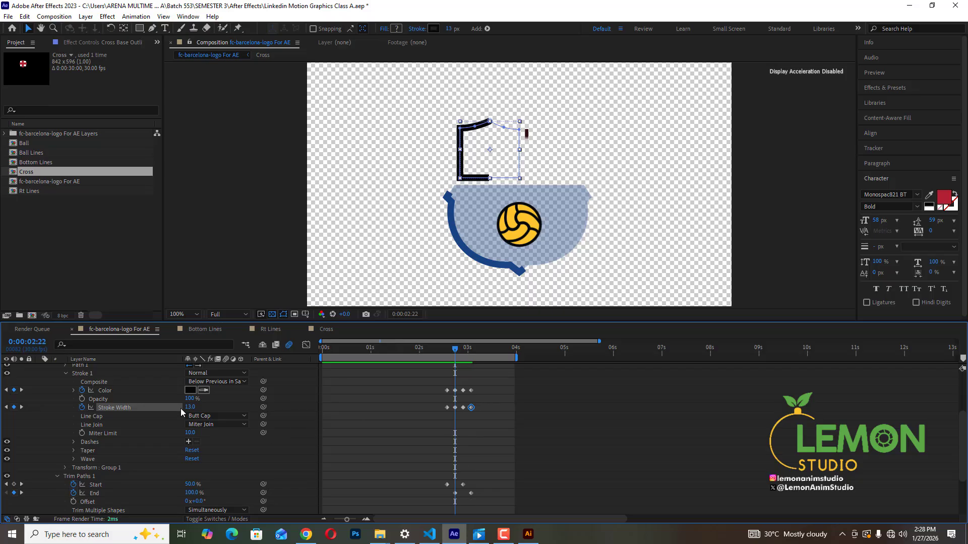
pyautogui.click(191, 391)
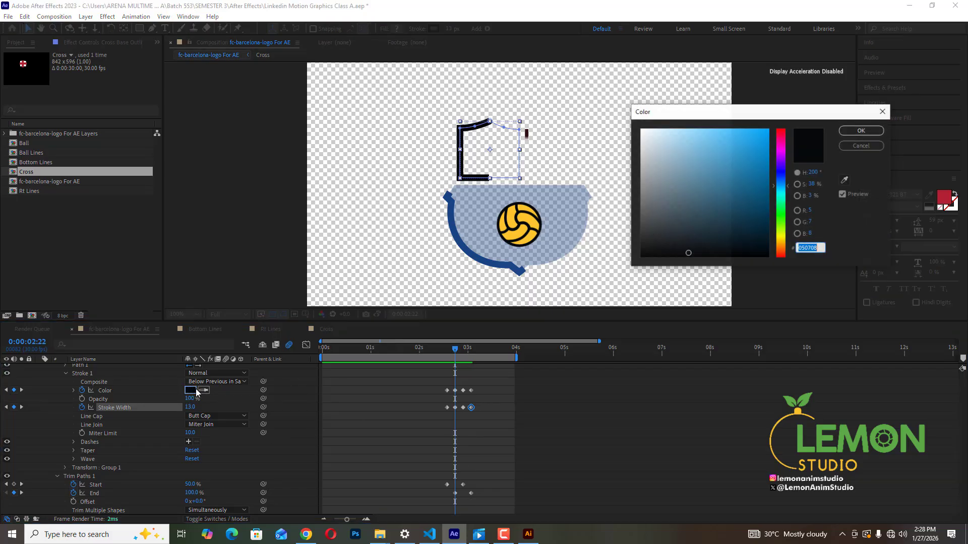
pyautogui.click(747, 156)
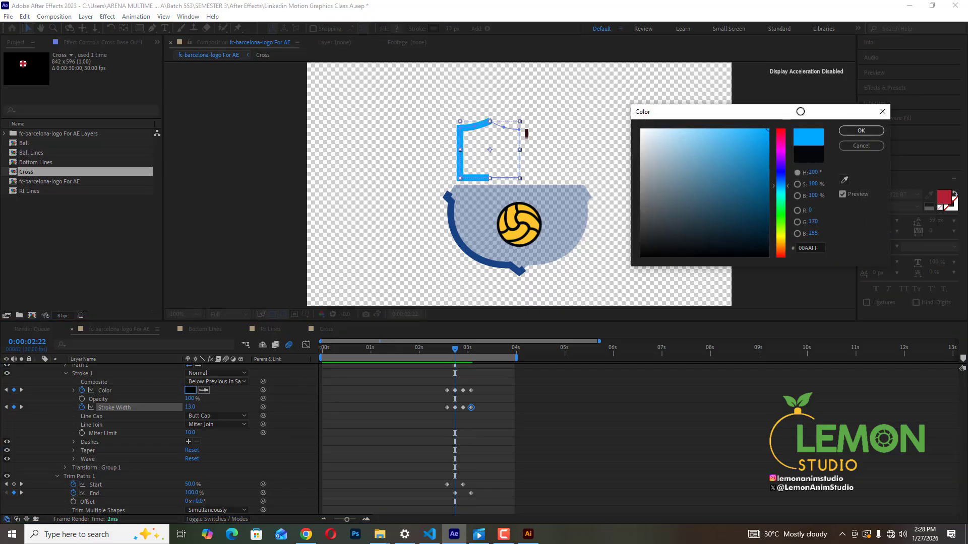
pyautogui.click(861, 131)
# Step: Change Stroke 1's Color at 0:00:02:27 to pure red FF0000
pyautogui.click(461, 350)
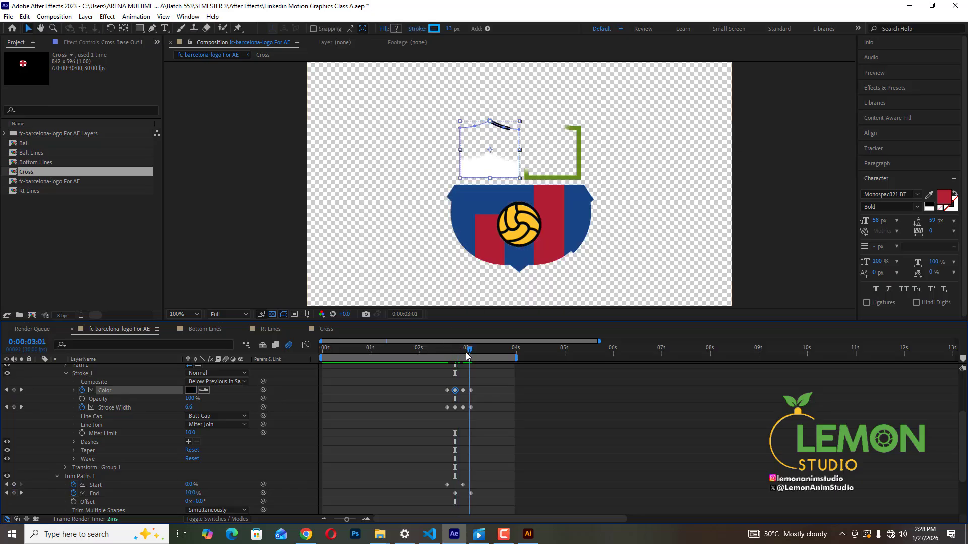
pyautogui.click(191, 390)
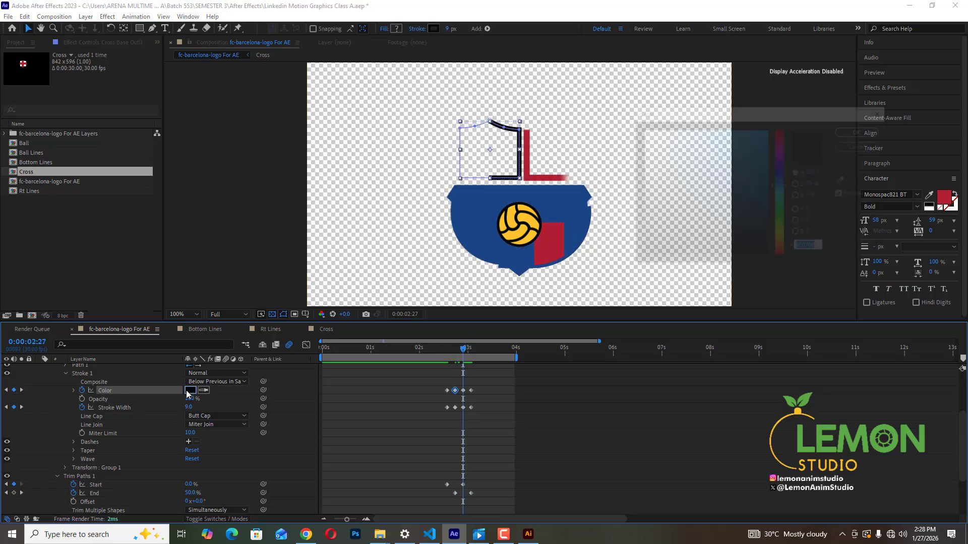
pyautogui.click(781, 132)
pyautogui.click(768, 130)
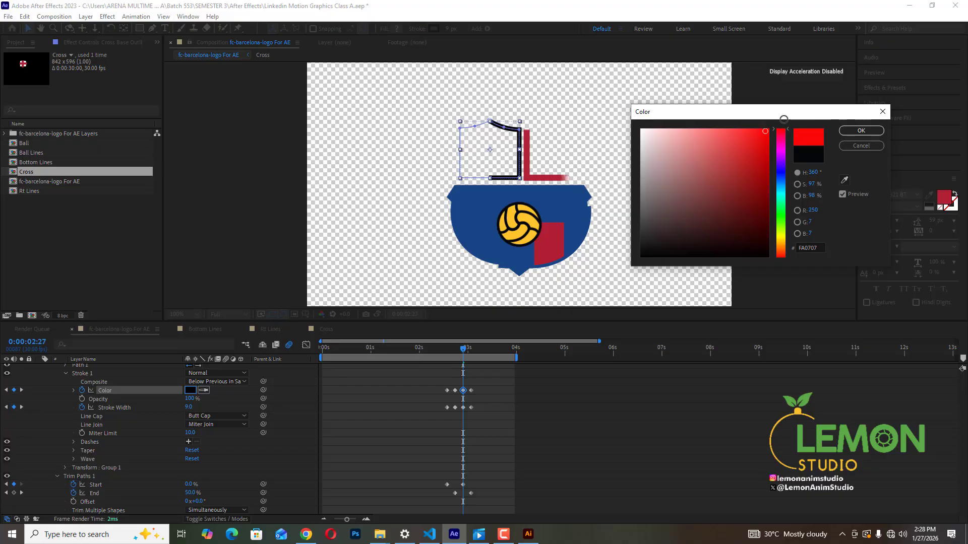
pyautogui.click(861, 131)
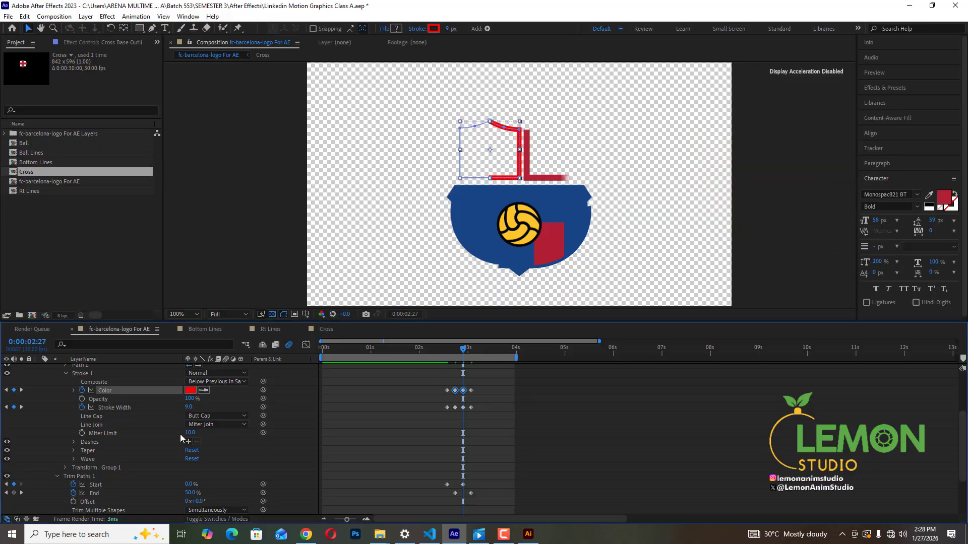
# Step: Try magenta E400FF as Stroke 1's Color at 0:00:02:27
pyautogui.click(191, 390)
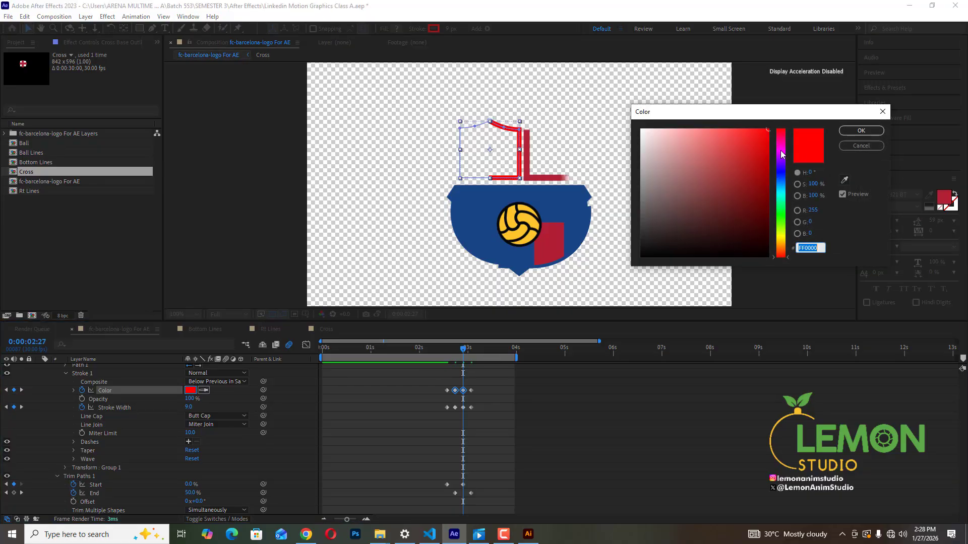
pyautogui.moveTo(778, 172); pyautogui.dragTo(783, 160)
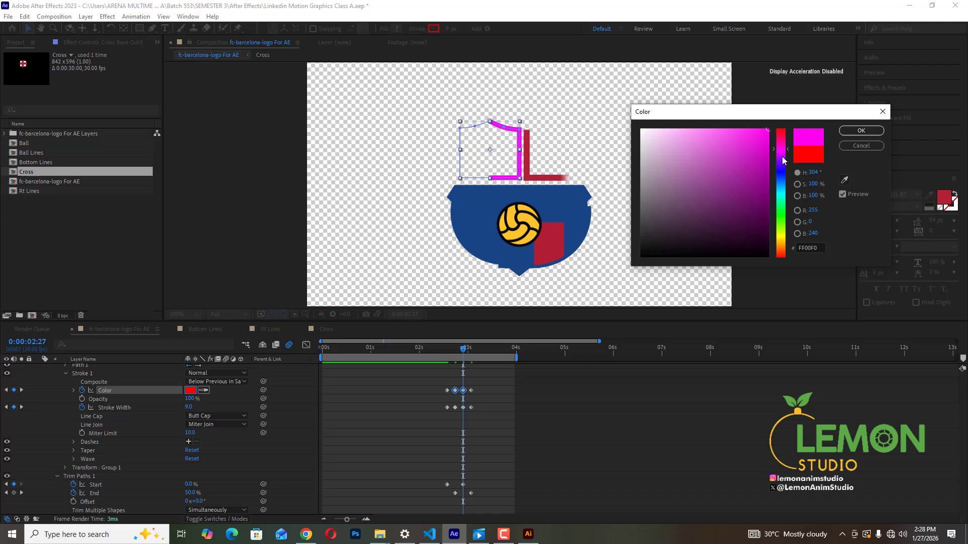
pyautogui.click(861, 130)
# Step: Set Stroke 1's Color keyframe at 0:00:02:22 to yellow FFDE00 and deselect the keyframes
pyautogui.moveTo(466, 349)
pyautogui.mouseDown()
pyautogui.moveTo(504, 349)
pyautogui.moveTo(426, 353)
pyautogui.moveTo(464, 353)
pyautogui.moveTo(455, 354)
pyautogui.mouseUp()
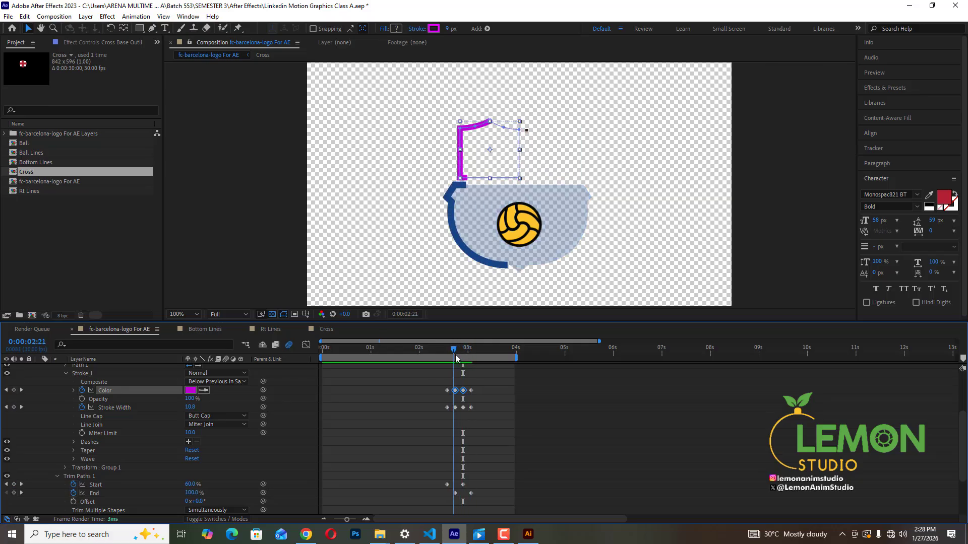
pyautogui.click(190, 390)
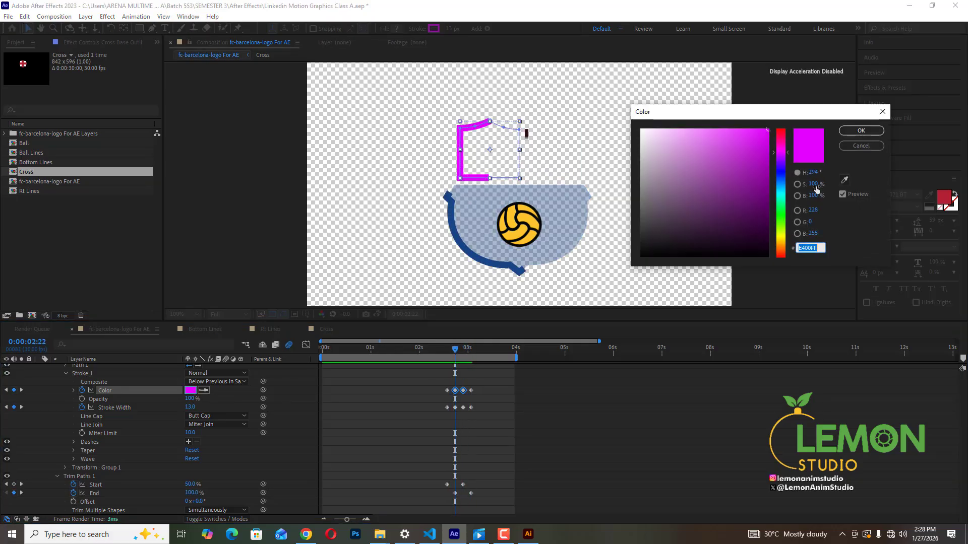
pyautogui.moveTo(781, 233); pyautogui.dragTo(781, 239)
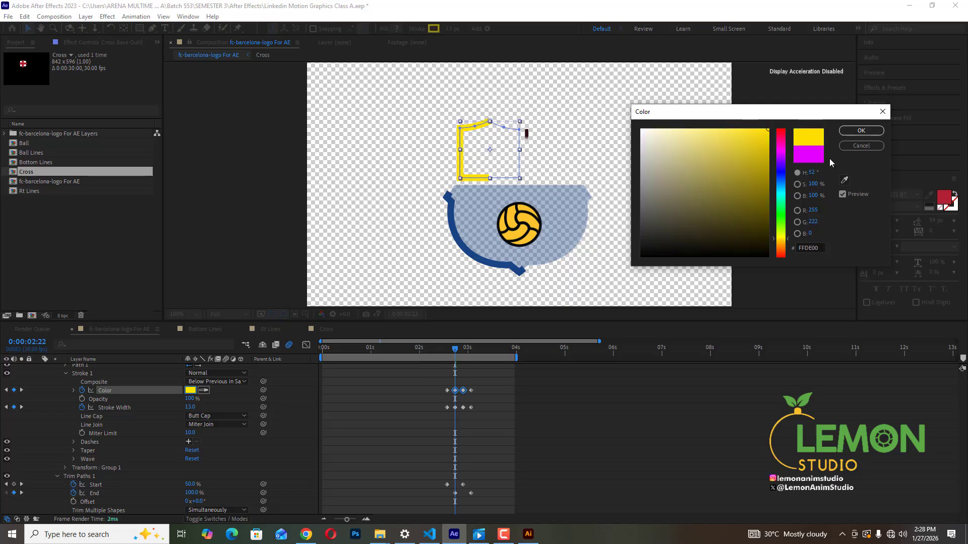
pyautogui.click(861, 130)
pyautogui.click(487, 377)
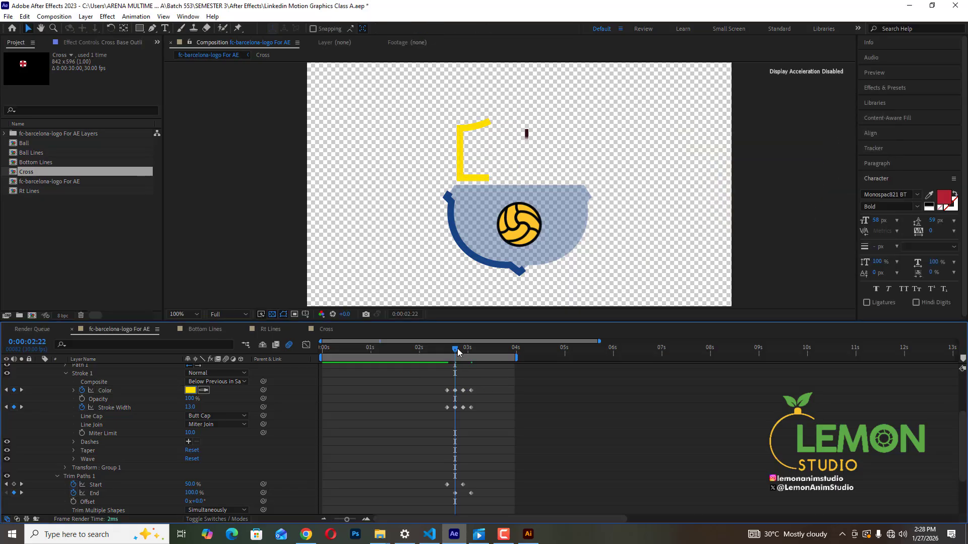
# Step: Set only the 0:00:02:27 Color keyframe of Stroke 1 to blue 001EFF
pyautogui.click(462, 350)
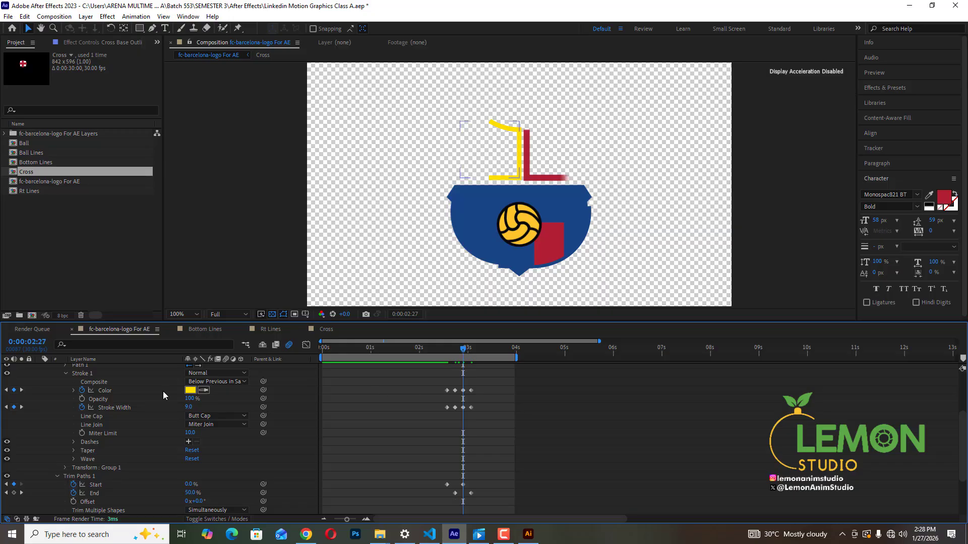
pyautogui.click(190, 391)
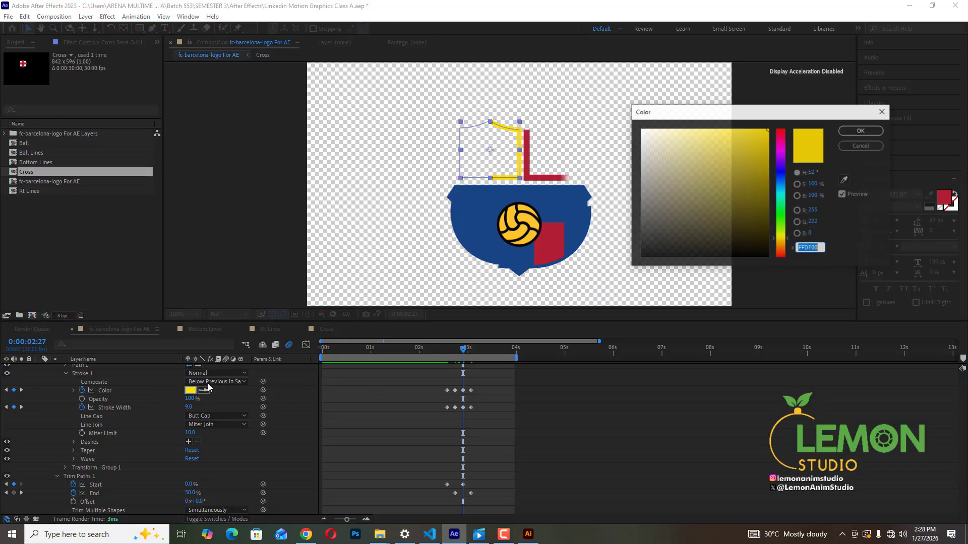
pyautogui.click(782, 193)
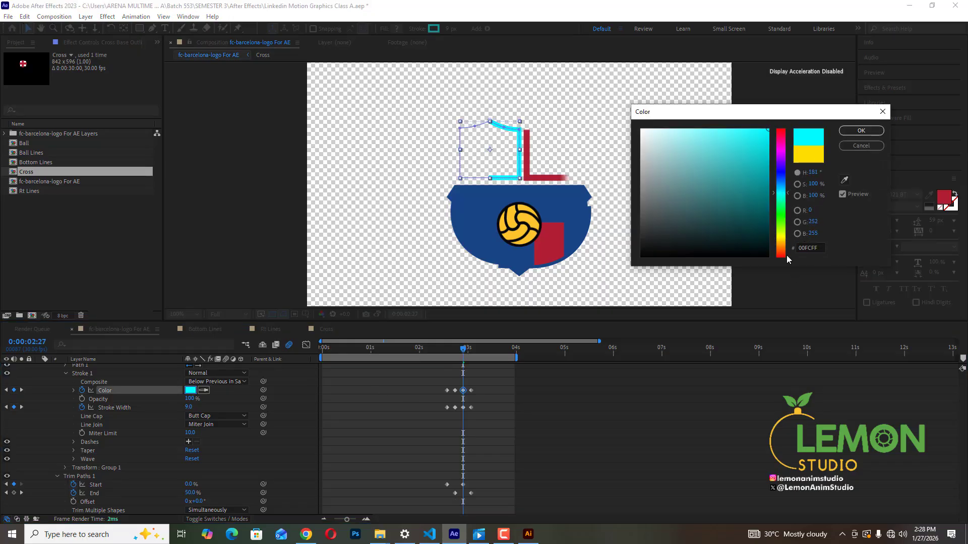
pyautogui.moveTo(787, 255); pyautogui.dragTo(783, 174)
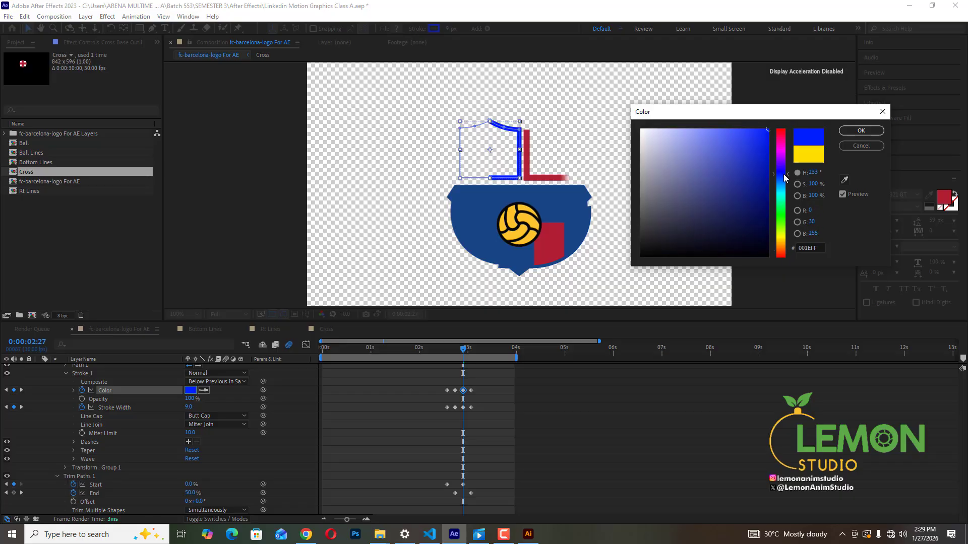
pyautogui.click(861, 131)
# Step: Preview the shield outline's color and stroke width animation
pyautogui.click(443, 353)
pyautogui.press('space')
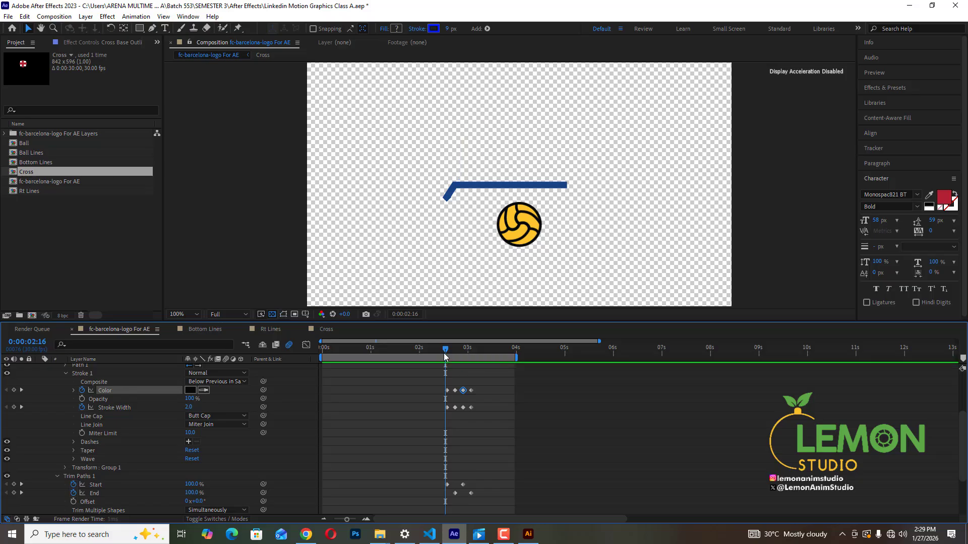
pyautogui.press('space')
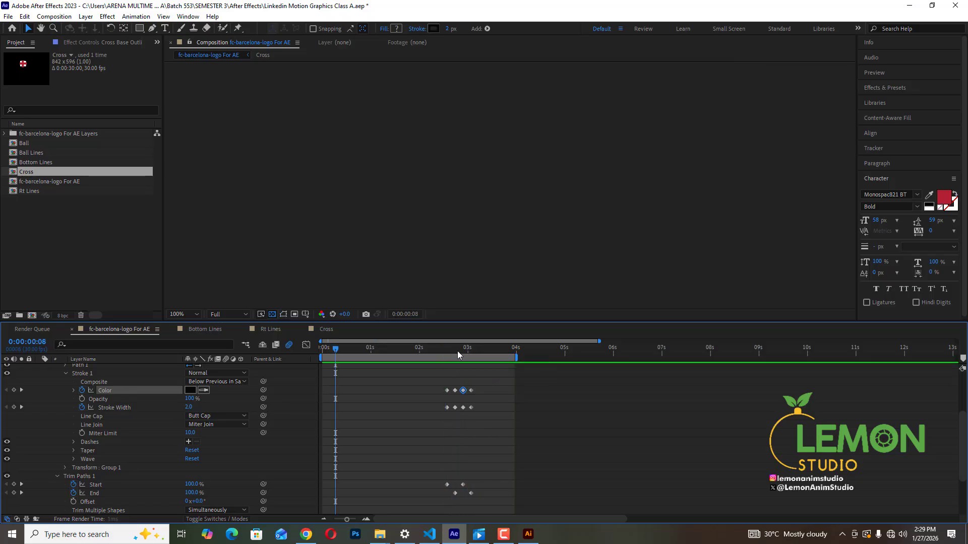
pyautogui.moveTo(449, 352); pyautogui.dragTo(440, 356)
pyautogui.press('space')
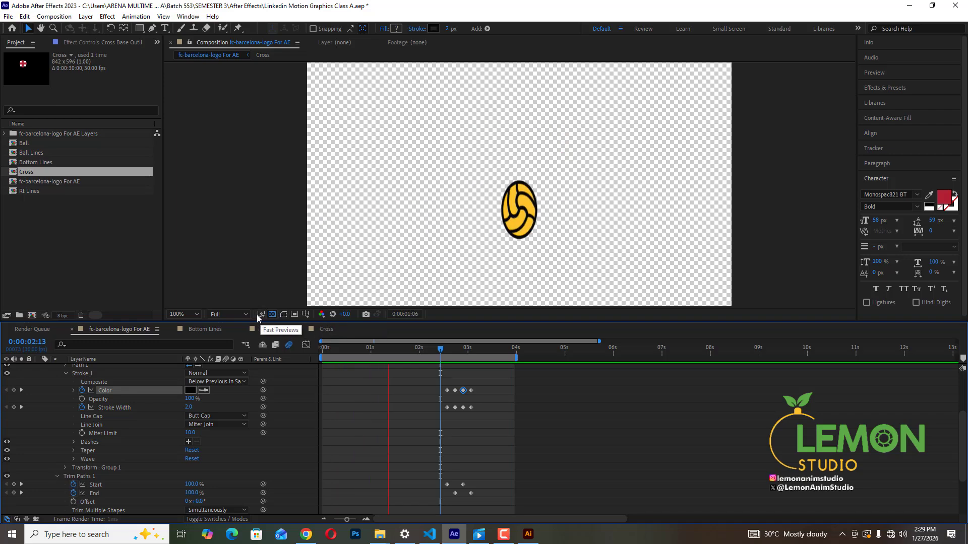
# Step: Turn off the transparency grid and reduce the composition view to 50% while the preview plays
pyautogui.click(272, 314)
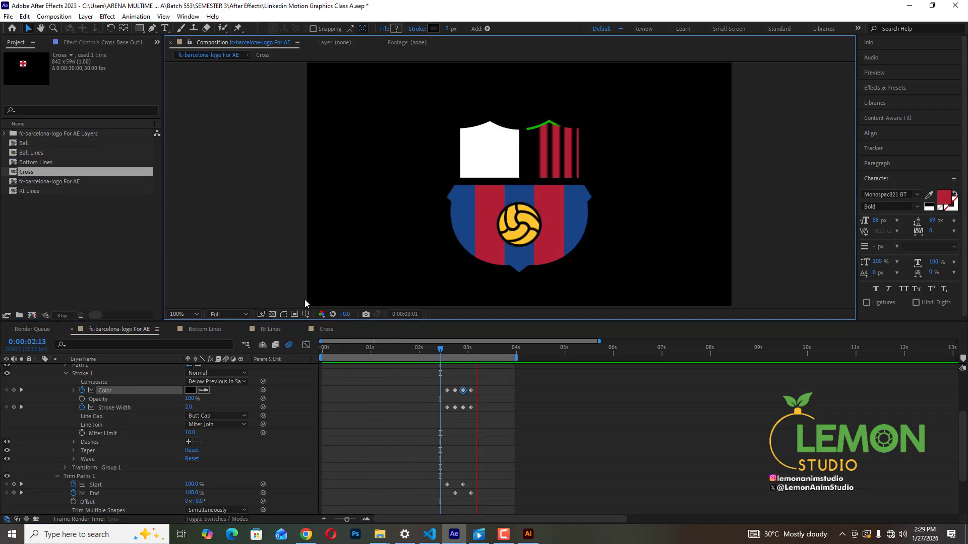
pyautogui.scroll(-3, 618, 171)
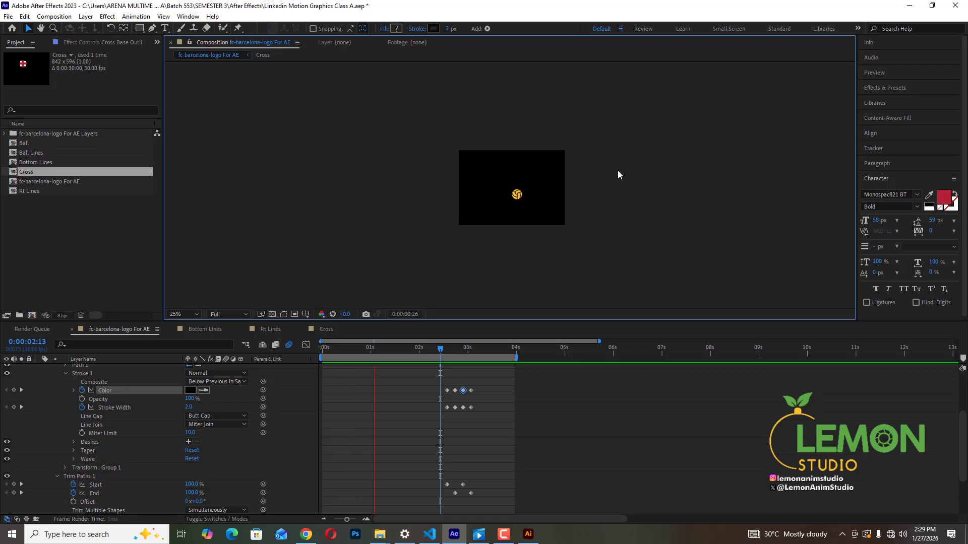
pyautogui.scroll(1, 551, 198)
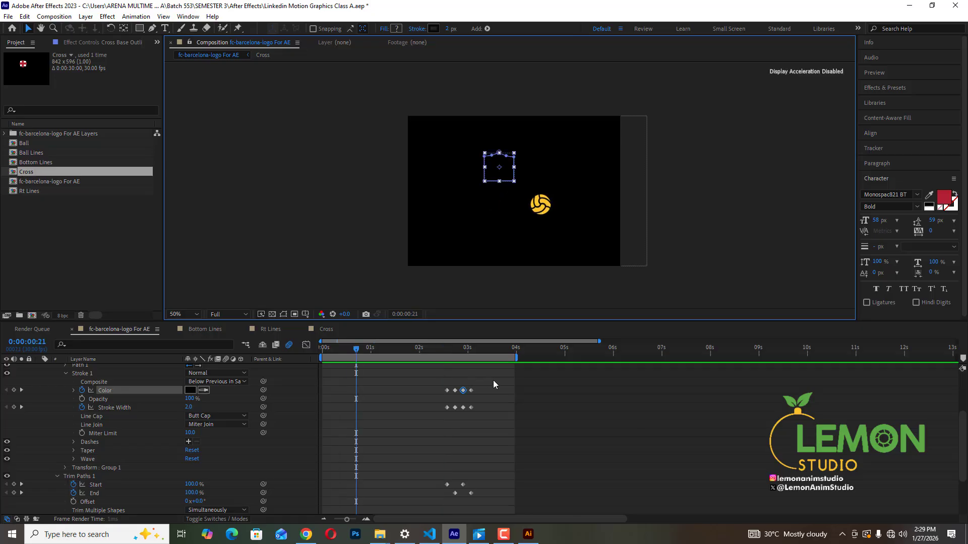
# Step: Apply Easy Ease to all Color, Stroke Width and Trim Paths Start and End keyframes of Cross Base Outlines
pyautogui.moveTo(493, 380); pyautogui.dragTo(422, 503)
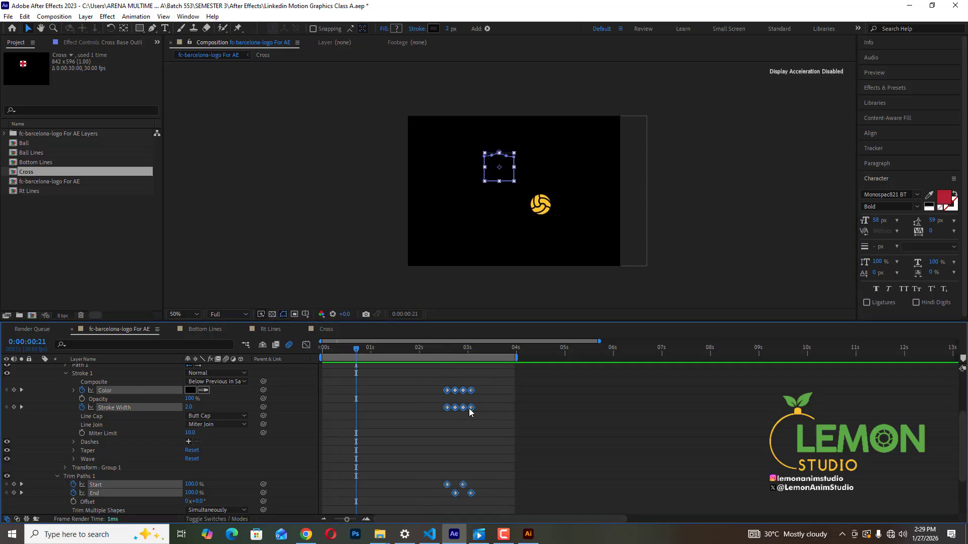
pyautogui.rightClick(469, 413)
pyautogui.moveTo(555, 401)
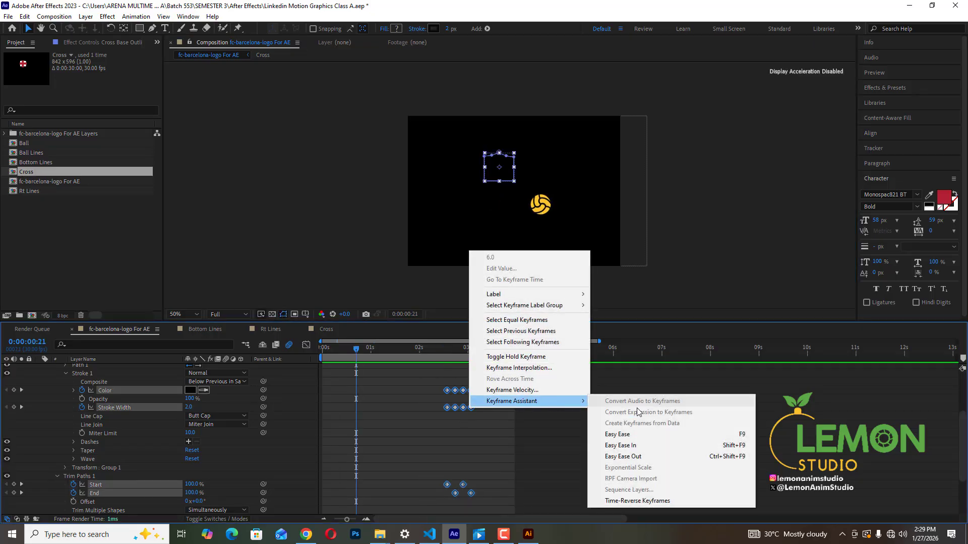
pyautogui.click(631, 437)
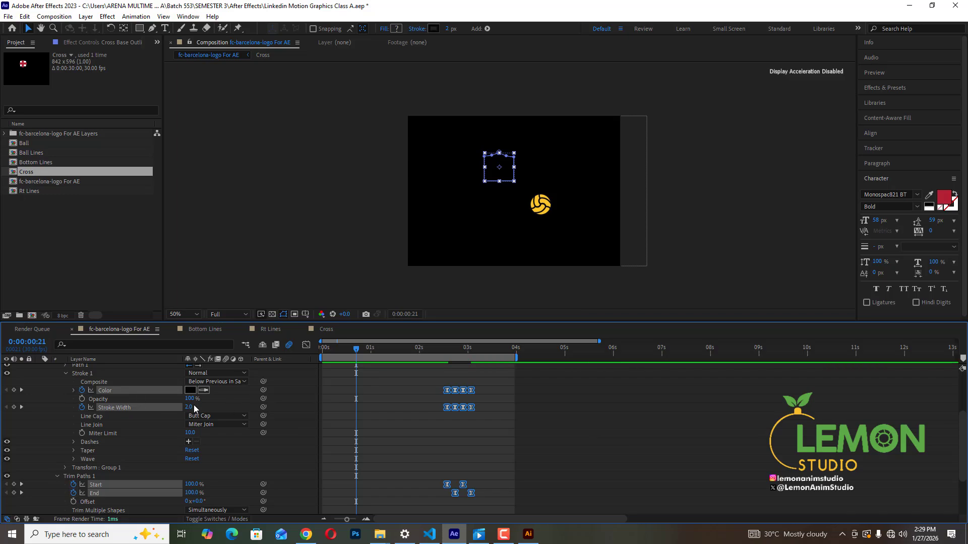
# Step: Turn on motion blur for the Cross Base Outlines, Cross and Rt Lines layers, collapse Cross Base Outlines and deselect it
pyautogui.scroll(3, 231, 405)
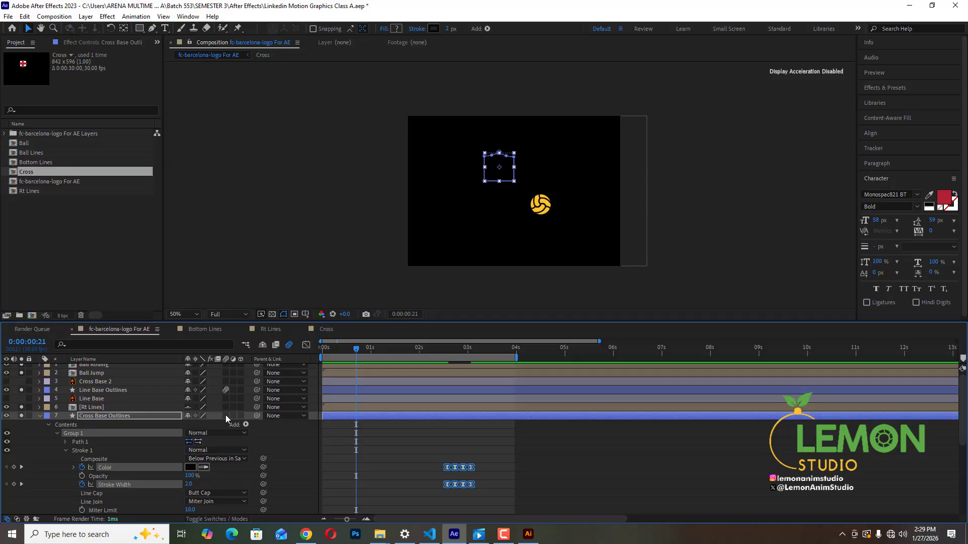
pyautogui.scroll(-6, 227, 419)
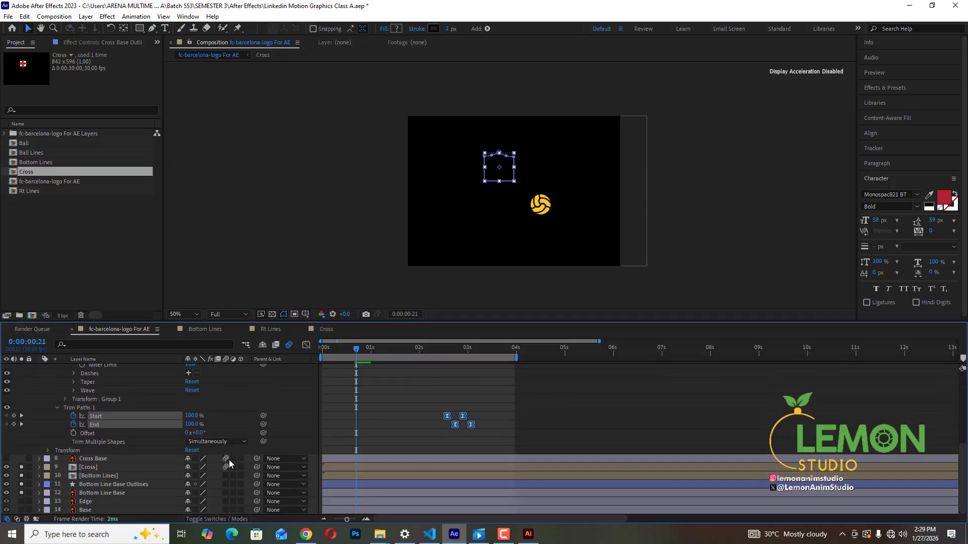
pyautogui.scroll(4, 105, 414)
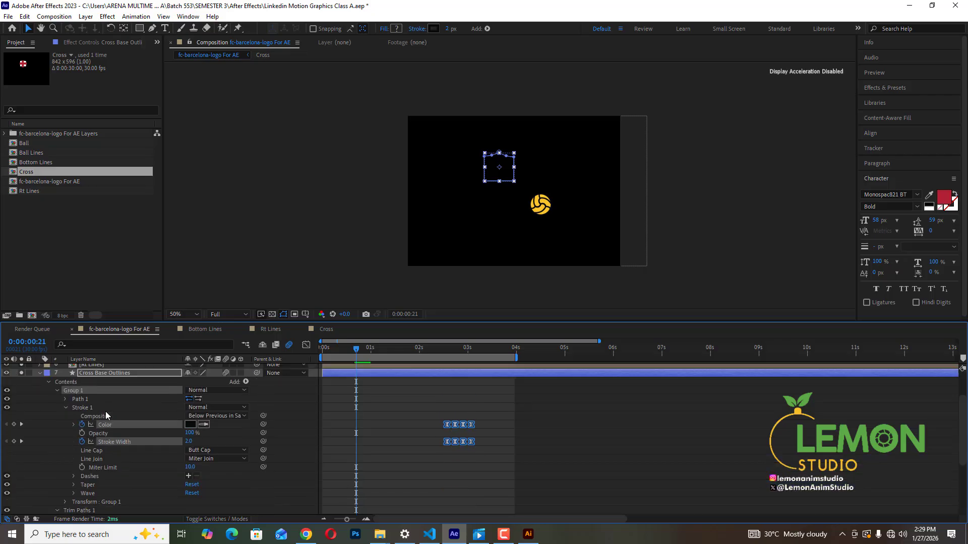
pyautogui.click(40, 374)
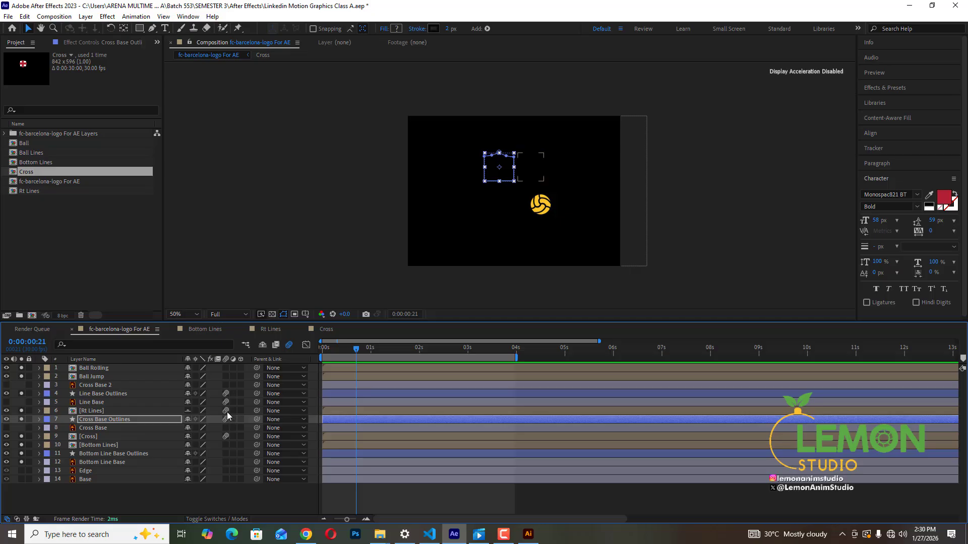
pyautogui.click(226, 411)
pyautogui.click(225, 401)
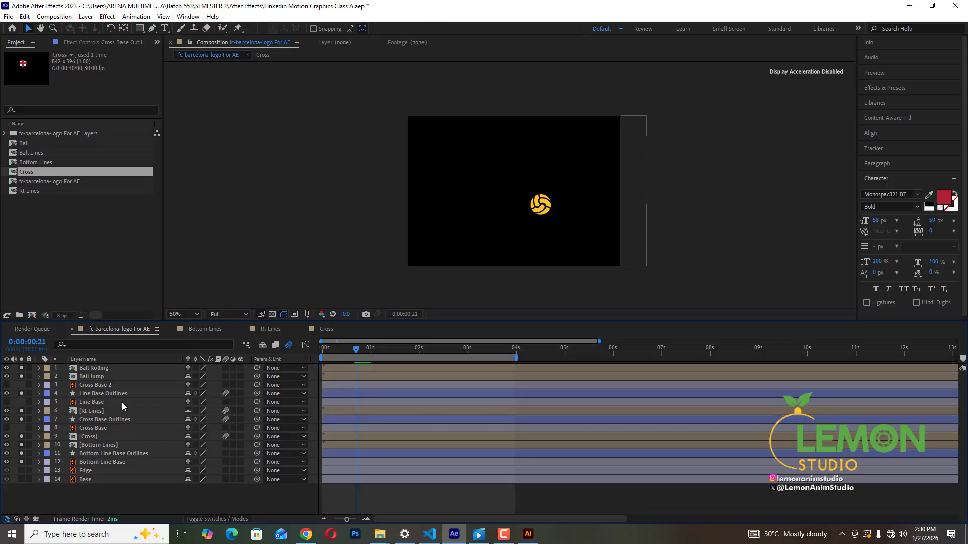
# Step: Preview the logo animation from 0:00:00:13 to check the motion blur
pyautogui.click(343, 352)
pyautogui.press('space')
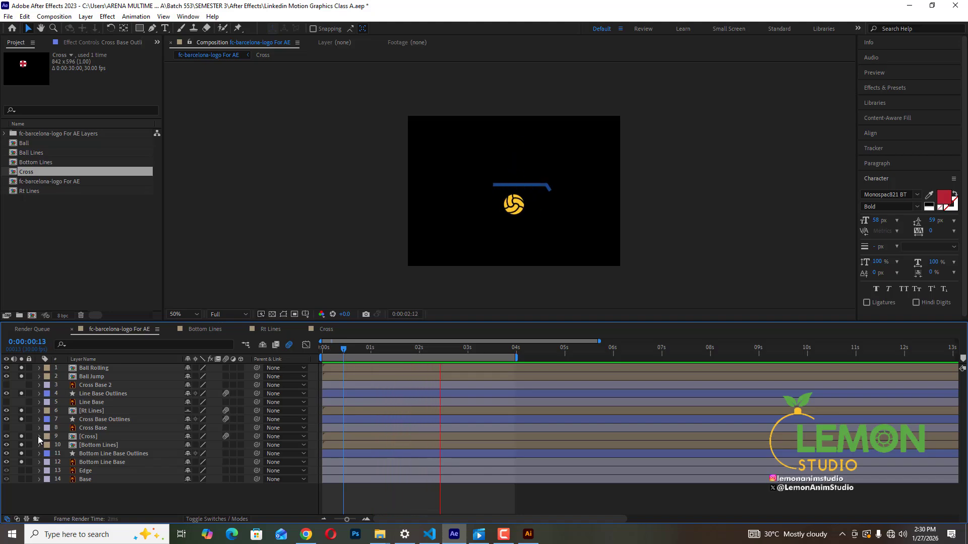
pyautogui.press('space')
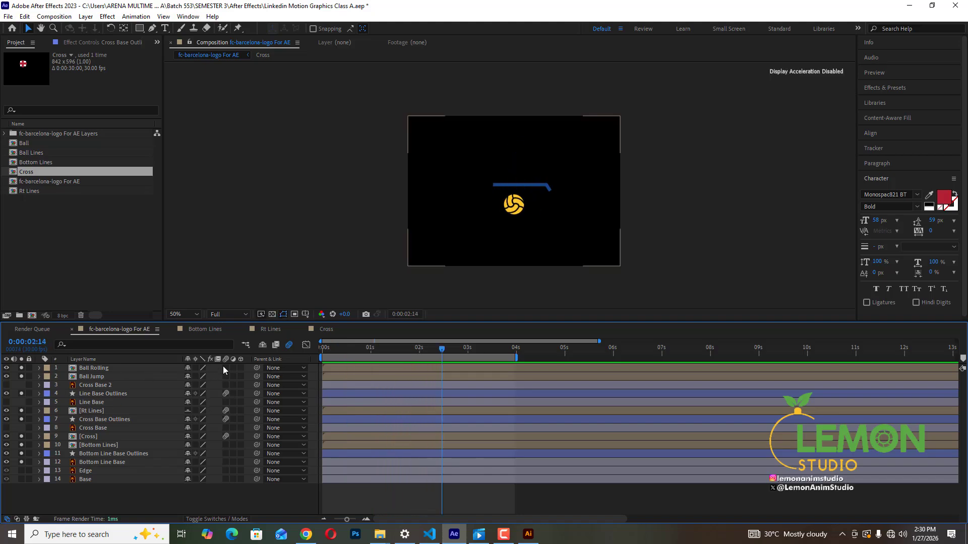
# Step: Turn on motion blur for the Ball Rolling and Ball Jump layers and preview the animation from near the beginning
pyautogui.click(226, 368)
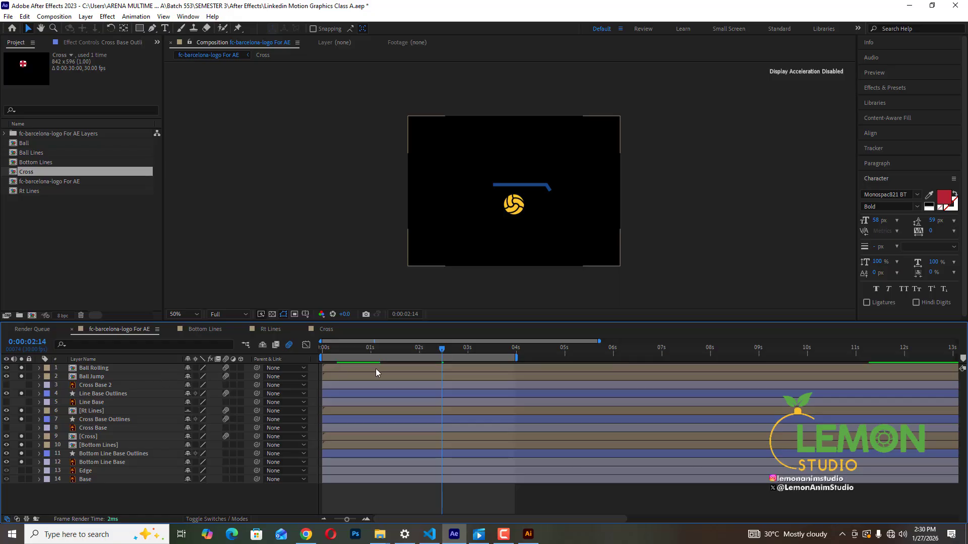
pyautogui.moveTo(359, 350); pyautogui.dragTo(316, 354)
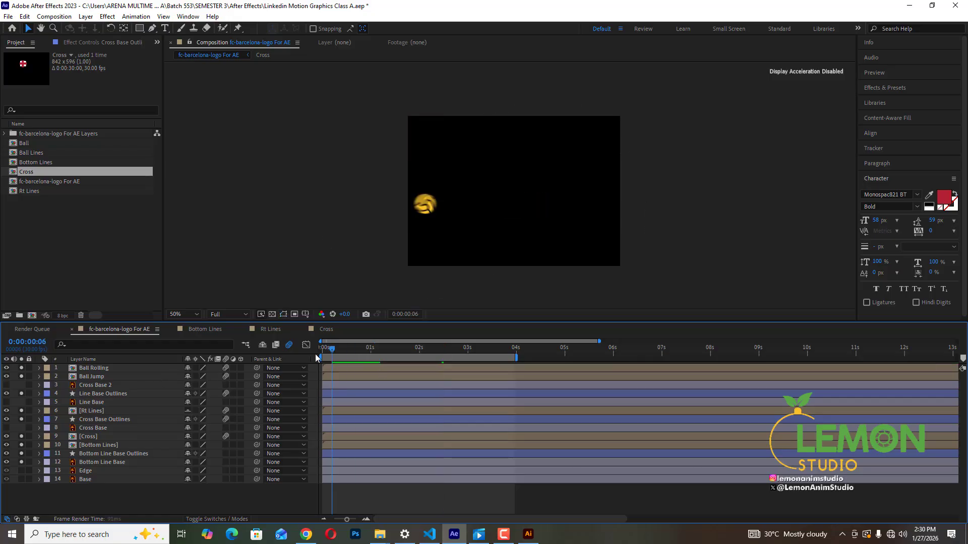
pyautogui.press('space')
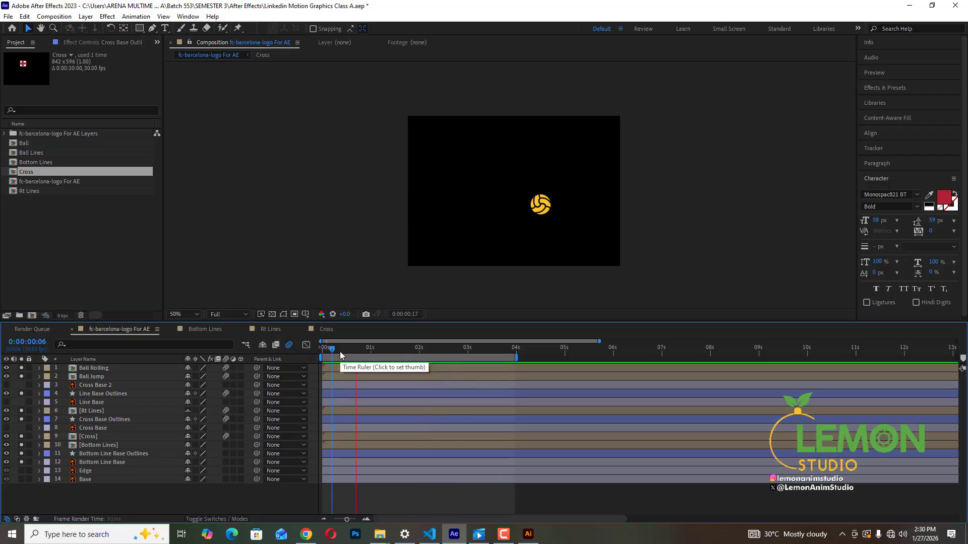
pyautogui.click(395, 349)
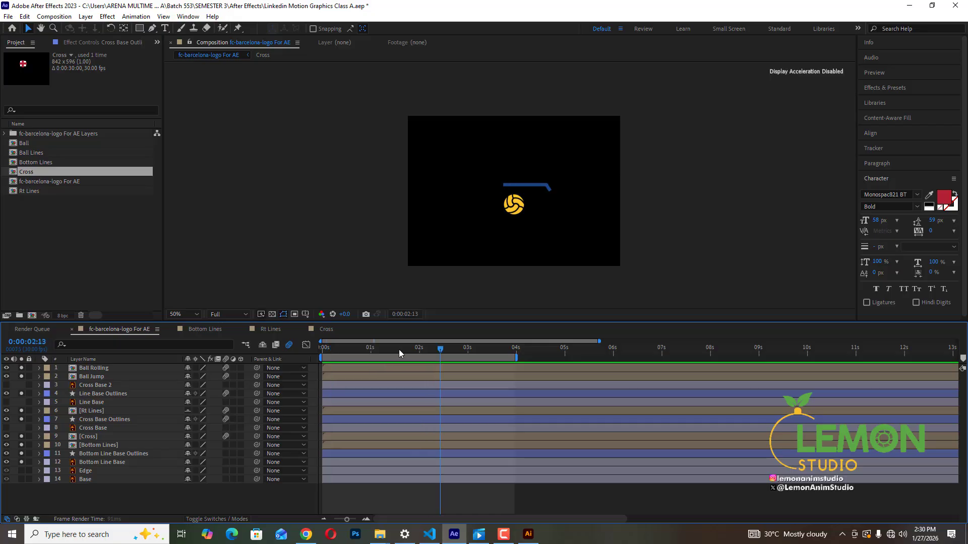
pyautogui.moveTo(390, 352); pyautogui.dragTo(442, 352)
pyautogui.moveTo(409, 396); pyautogui.dragTo(325, 419)
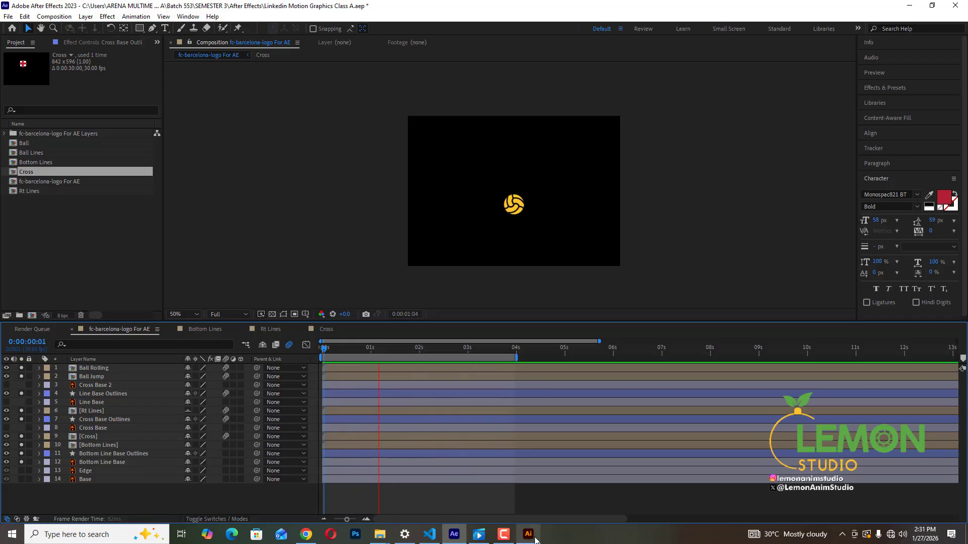
# Step: Switch to the video player, review the beginning and final logo of the Barcelona reference video, and close the player
pyautogui.click(479, 535)
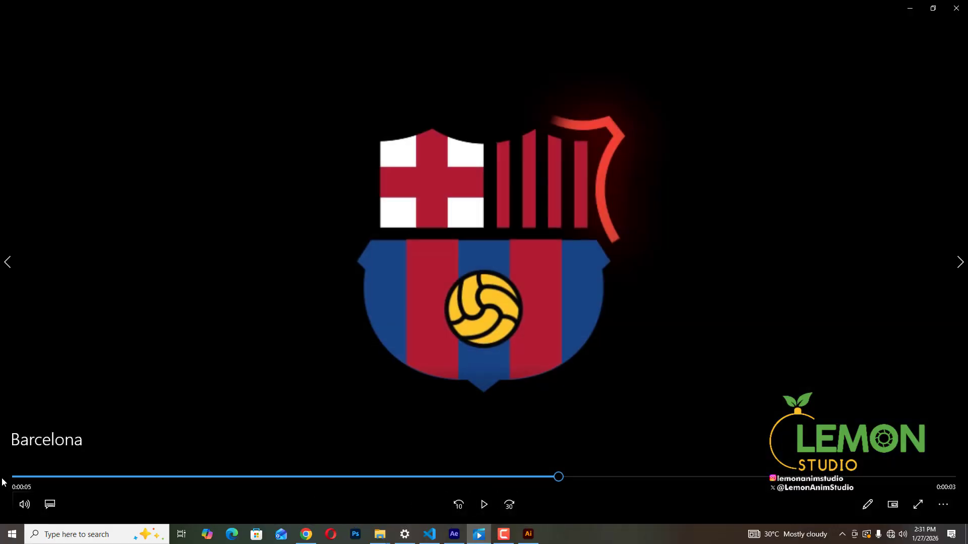
pyautogui.click(26, 478)
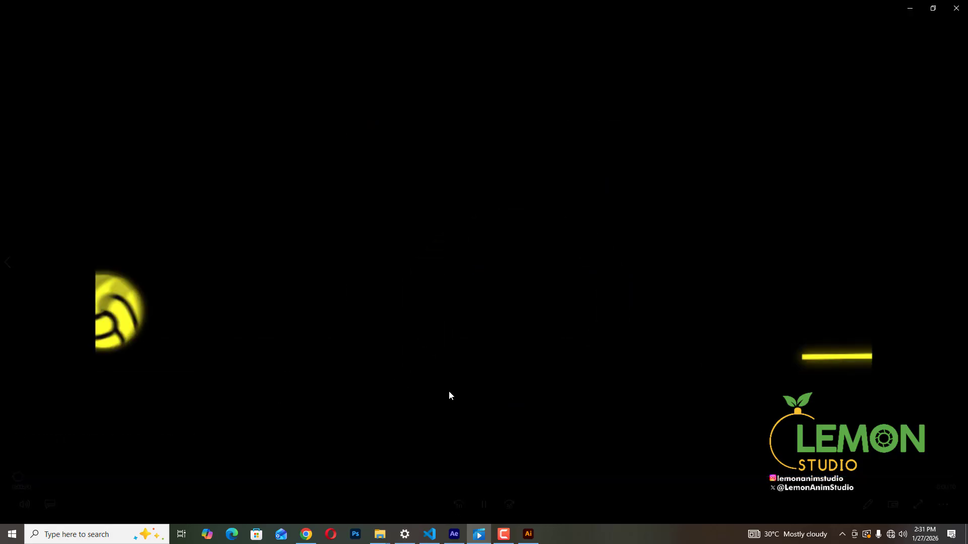
pyautogui.click(903, 478)
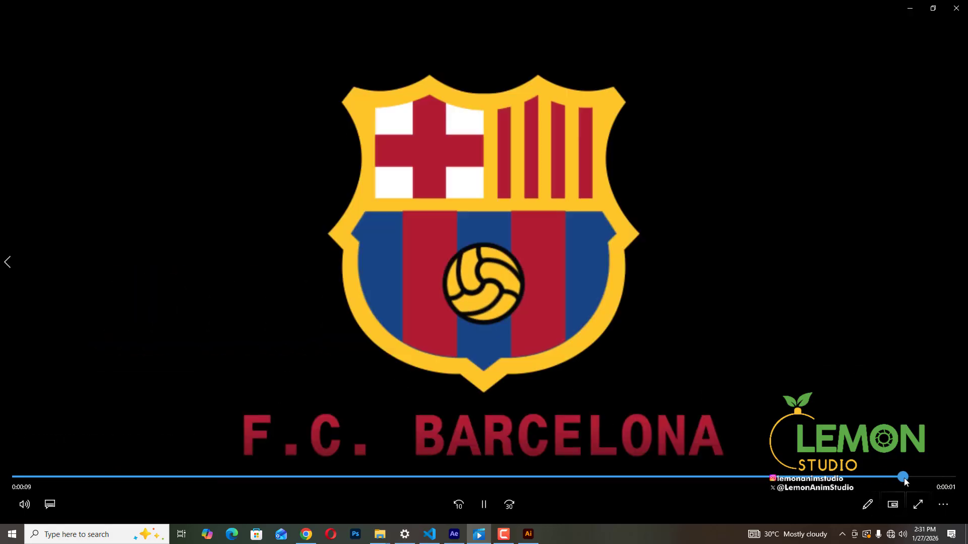
pyautogui.click(955, 8)
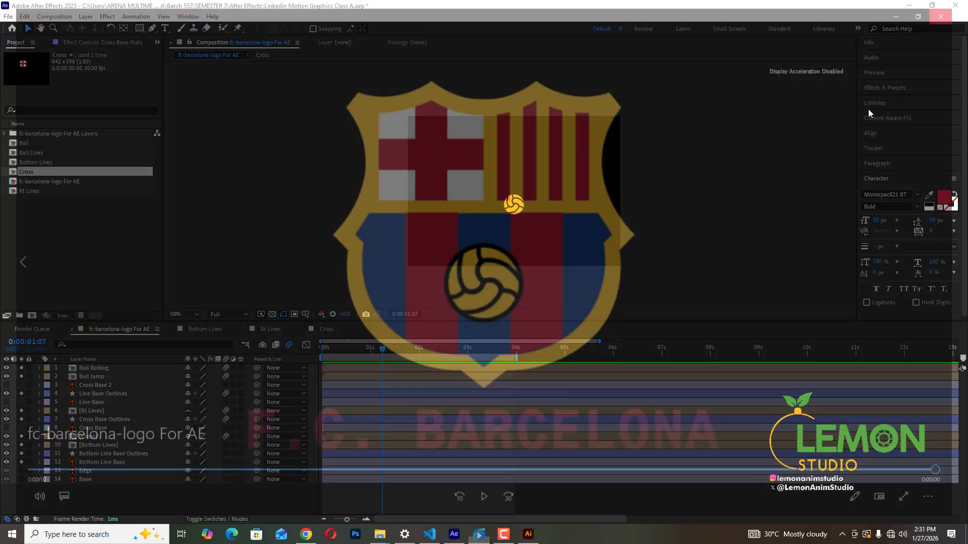
# Step: Move the playhead to 0:00:03:18 and solo the Edge and Base layers so they show with the rest of the logo
pyautogui.moveTo(379, 352); pyautogui.dragTo(497, 370)
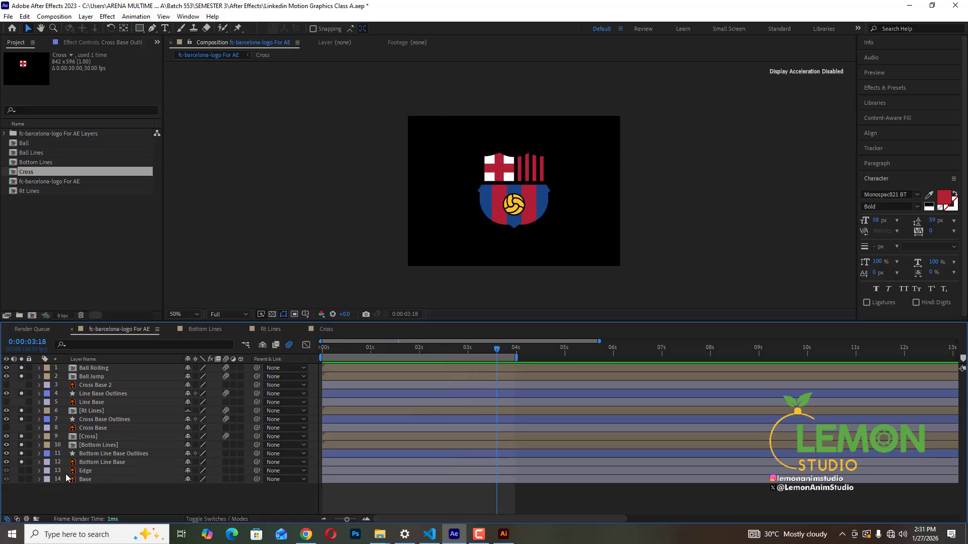
pyautogui.click(22, 471)
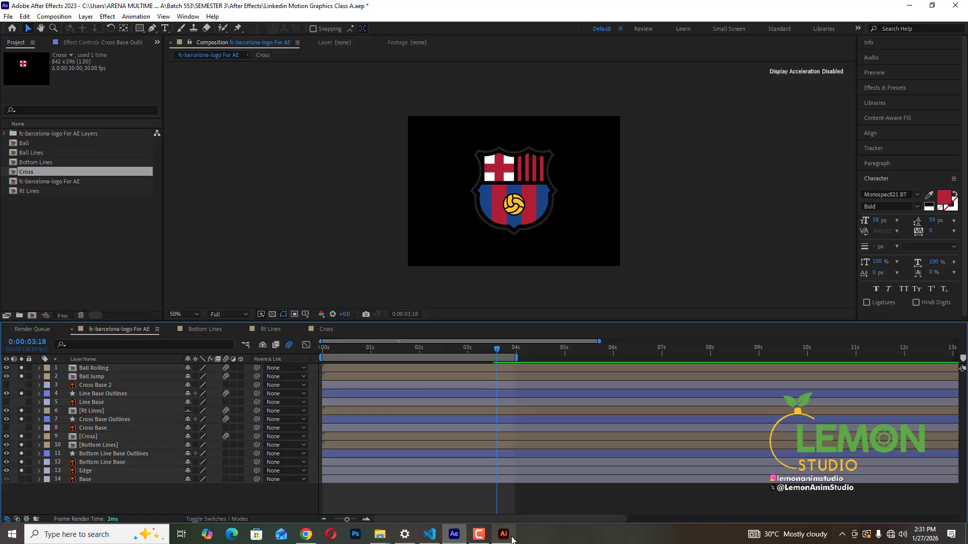
# Step: Play the lesson video's opening Barcelona logo animation in the video player as a reference
pyautogui.click(512, 540)
pyautogui.click(512, 540)
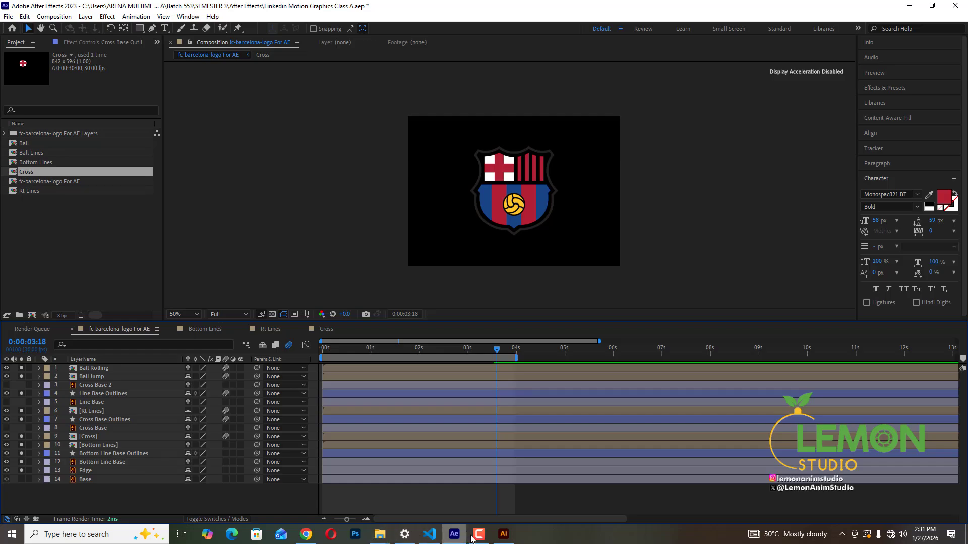
pyautogui.click(472, 537)
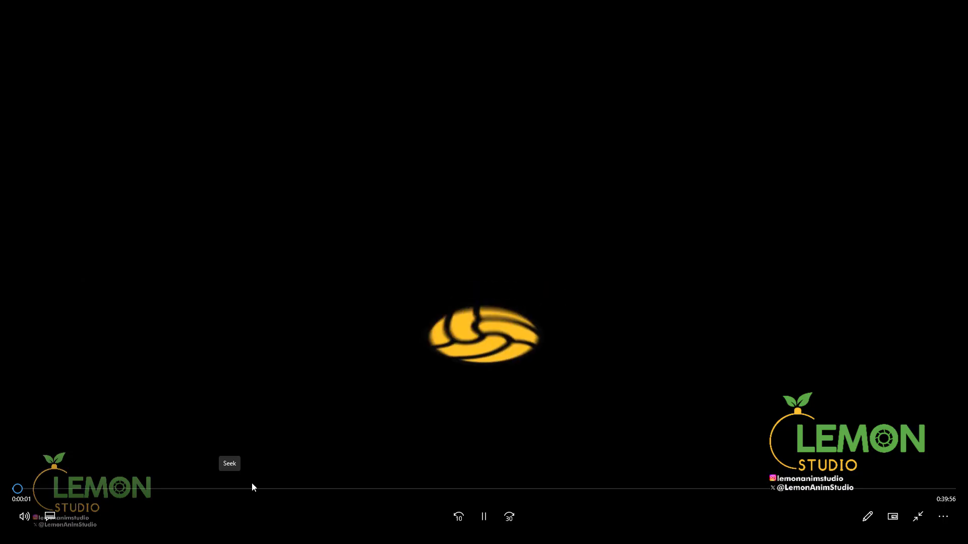
pyautogui.moveTo(481, 538)
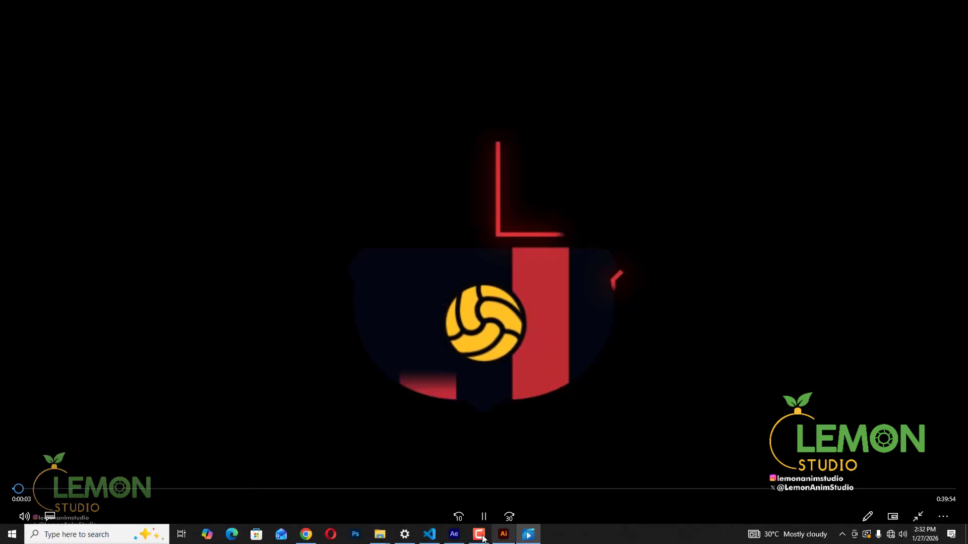